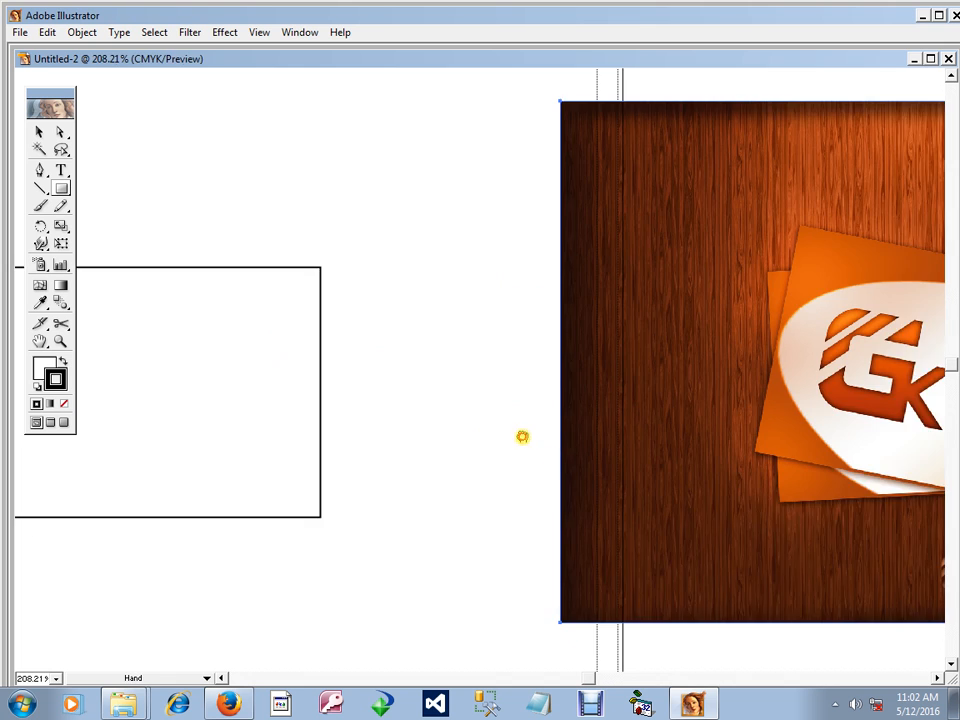
Step: Scale down the reference business card image and position it beside the empty card rectangle
left_click_drag(793, 444, 582, 414)
left_click(554, 403, "ctrl+alt")
left_click_drag(463, 360, 562, 416)
left_click(516, 349, "ctrl+alt")
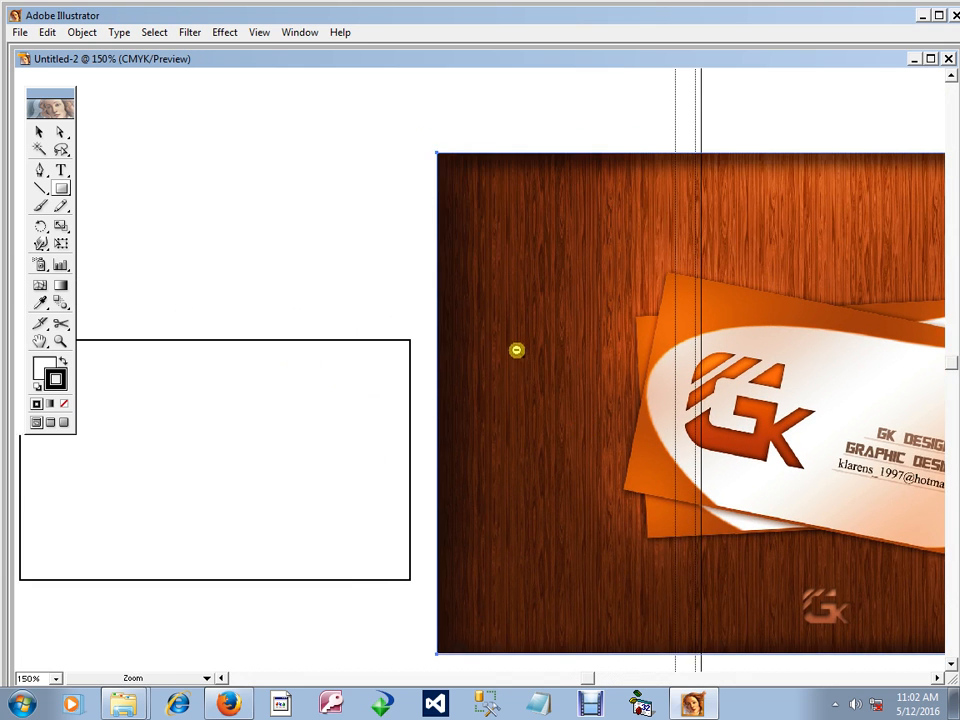
left_click(430, 219, "ctrl+shift")
left_click(430, 219)
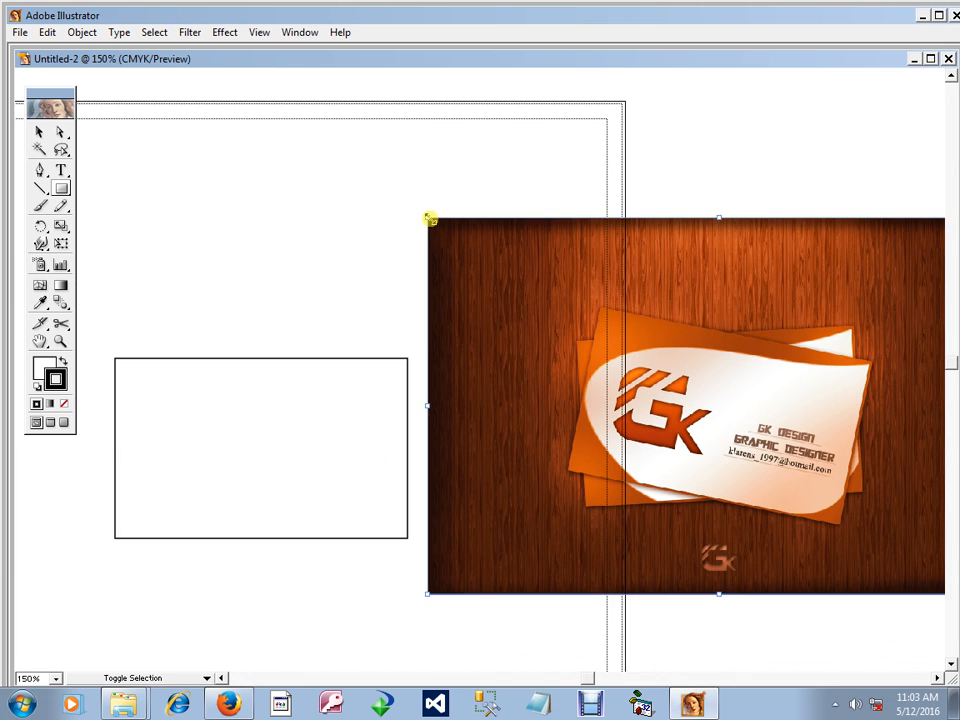
left_click_drag(430, 219, 531, 287)
left_click_drag(617, 392, 571, 421)
left_click_drag(475, 428, 493, 428)
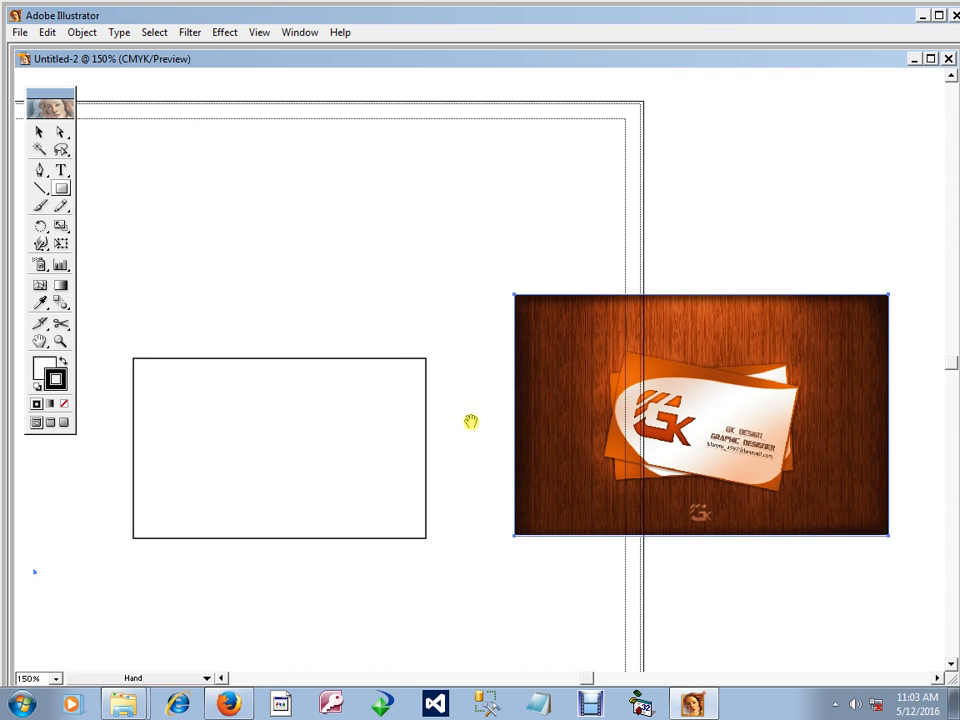
left_click_drag(353, 411, 413, 371)
Step: Draw a curved Pen path from the card's upper right corner around its left side to just below the bottom edge
left_click(339, 381, "ctrl")
left_click(39, 172)
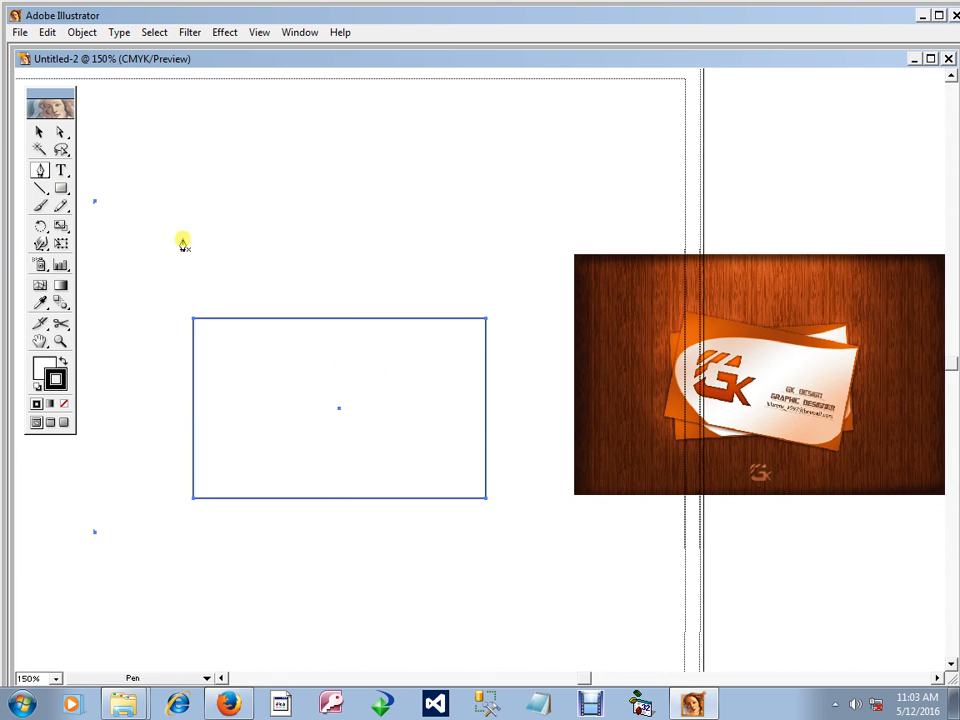
left_click_drag(483, 373, 543, 313)
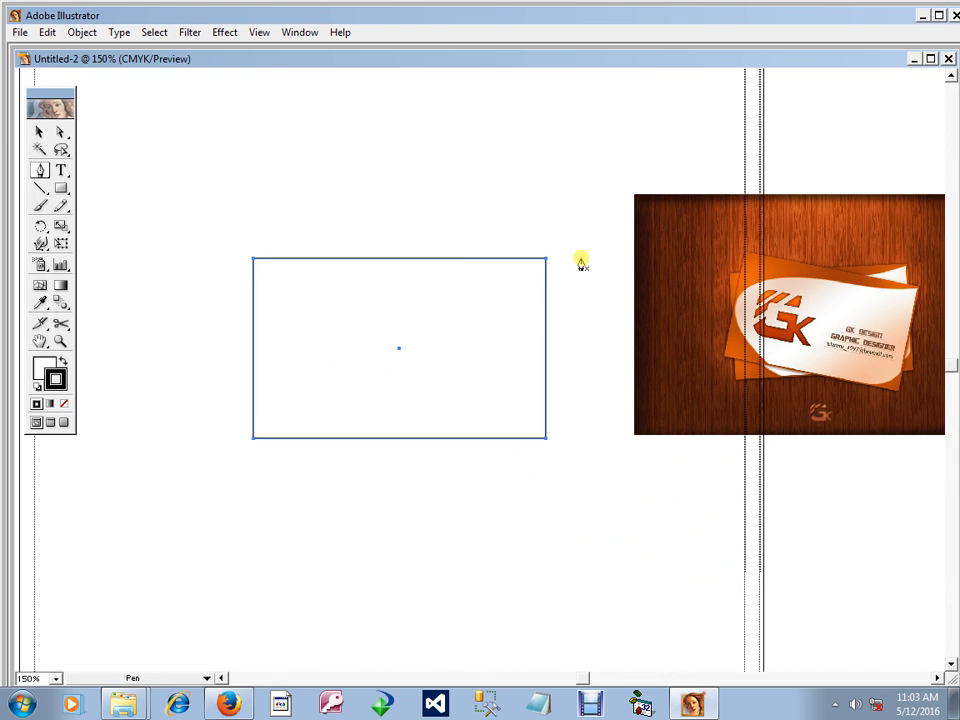
left_click(553, 256)
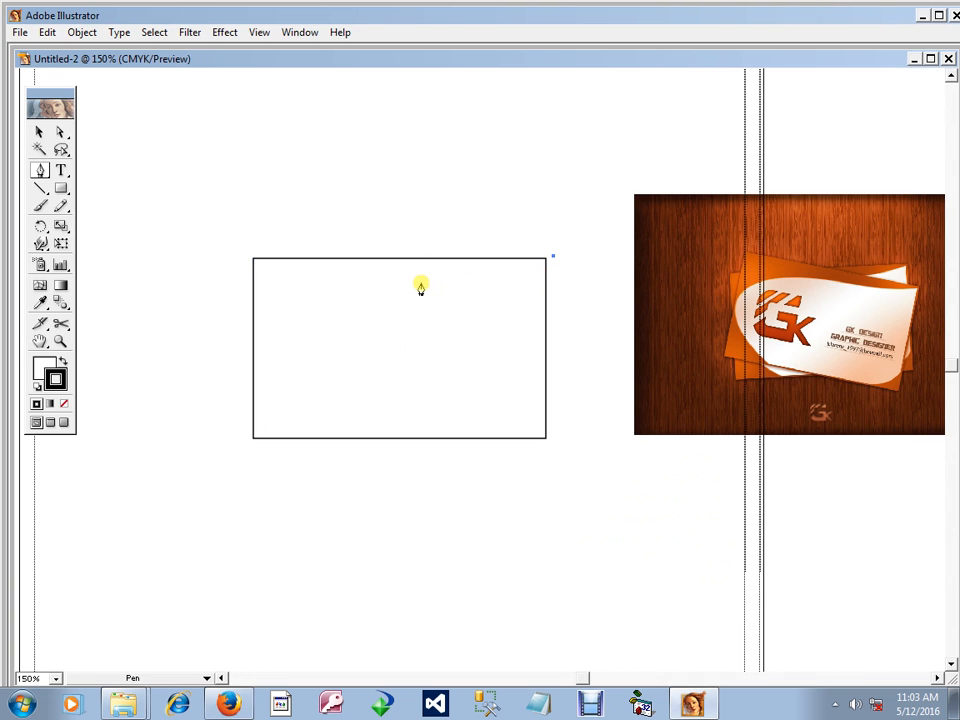
left_click_drag(441, 279, 384, 285)
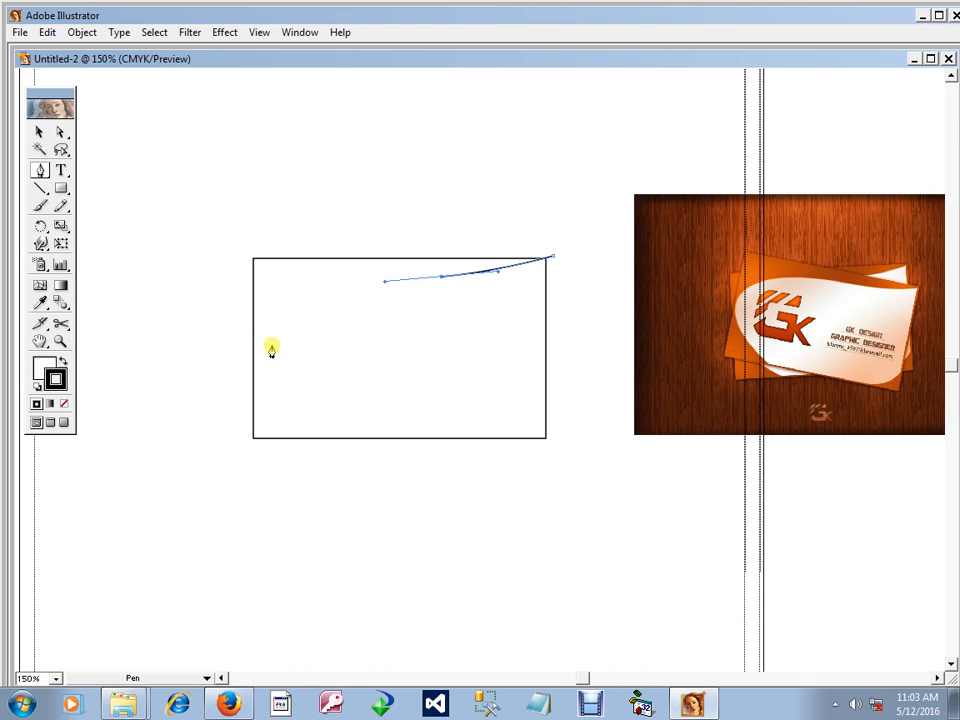
left_click_drag(271, 343, 267, 399)
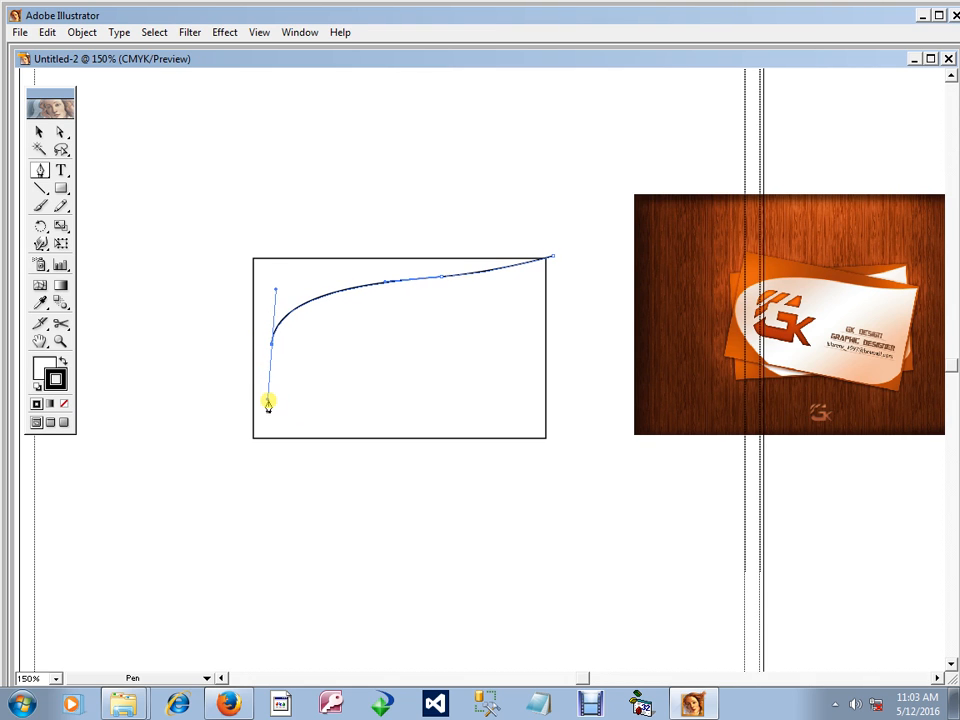
left_click_drag(365, 463, 430, 490)
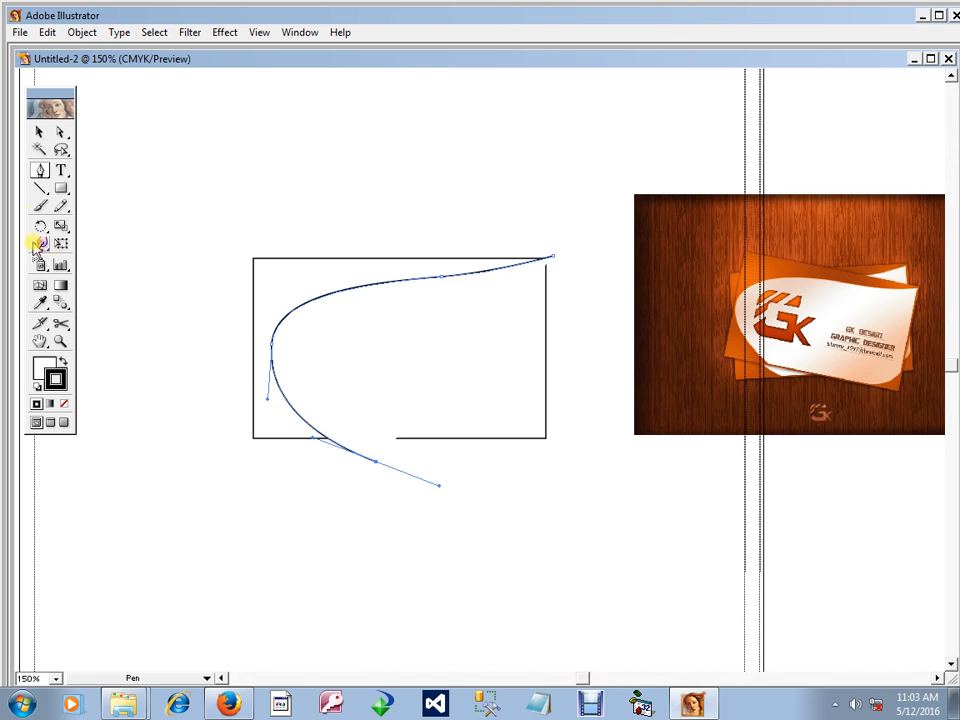
Step: Remove the fill from the new curved path
left_click(47, 368)
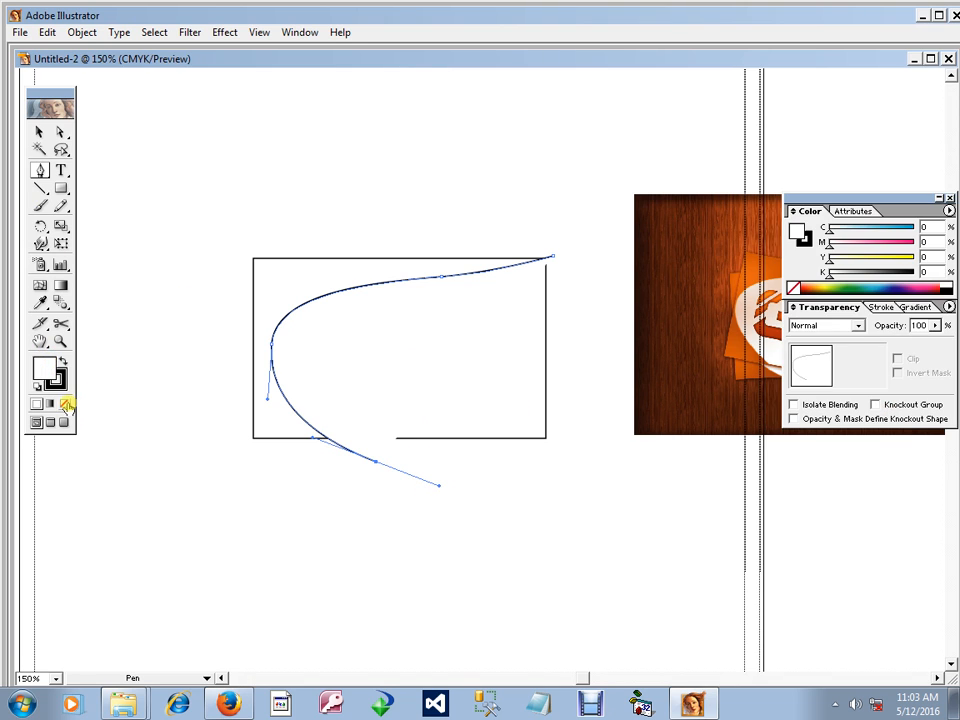
left_click(64, 403)
left_click(40, 132)
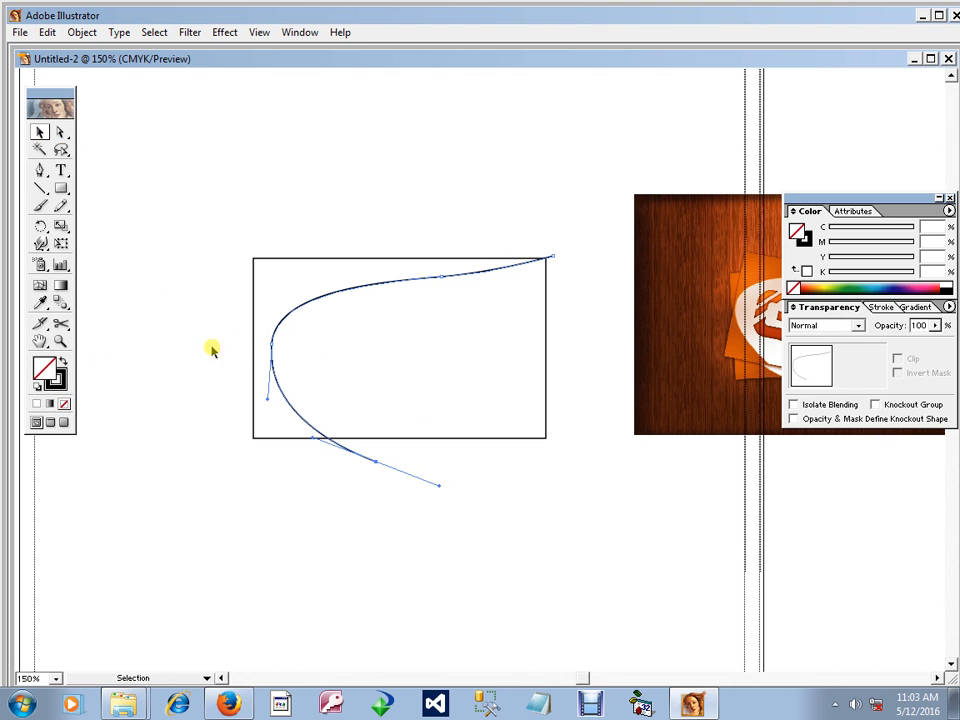
key("shift+Tab")
key("shift+Tab")
key("space")
left_click_drag(386, 338, 328, 338)
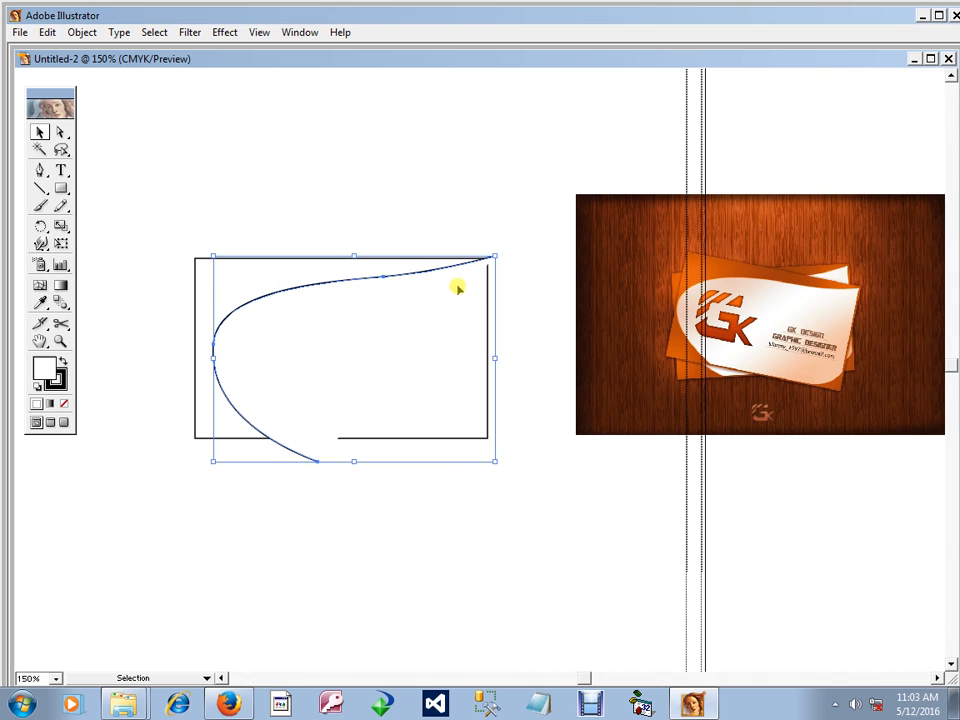
Step: Fill the curved path pale yellow with Y 21 and try dividing the card rectangle with it
key("shift+Tab")
left_click(845, 258)
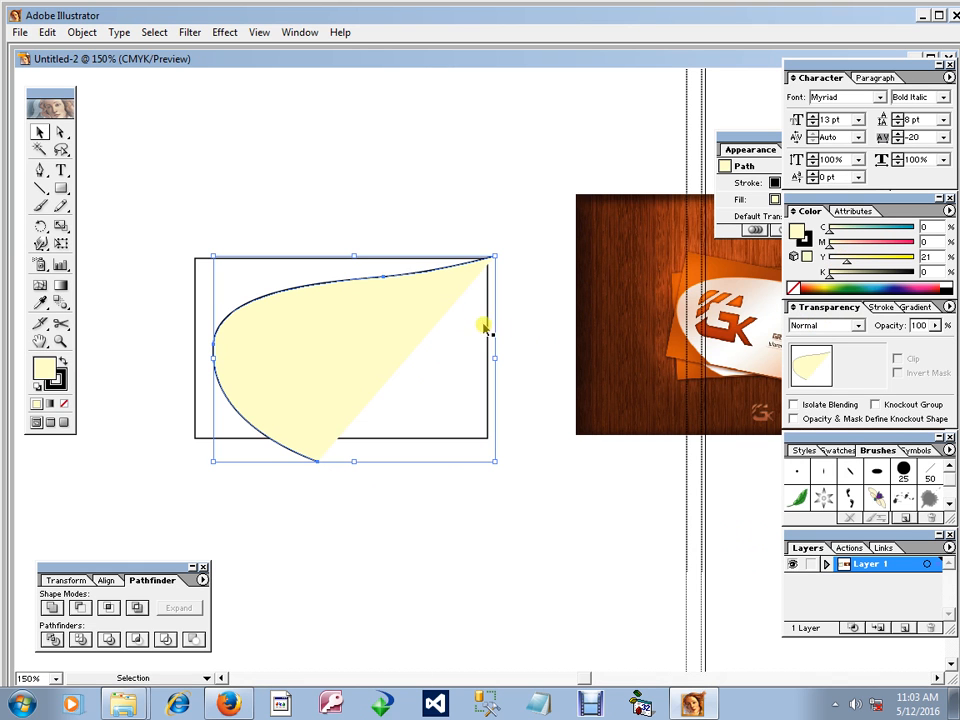
left_click_drag(343, 214, 395, 320)
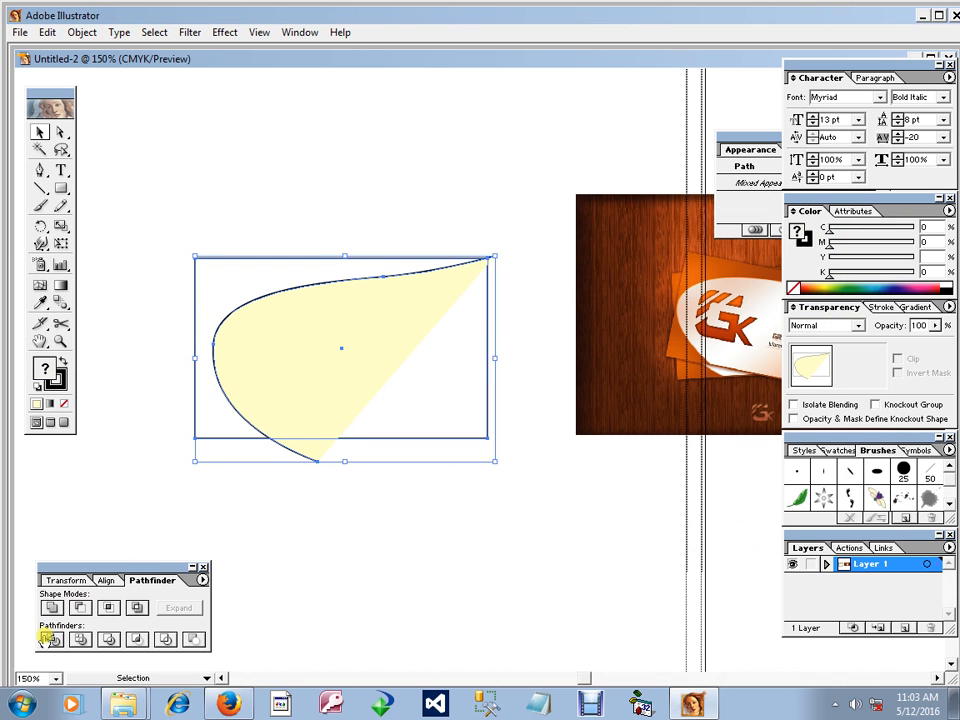
left_click(49, 639)
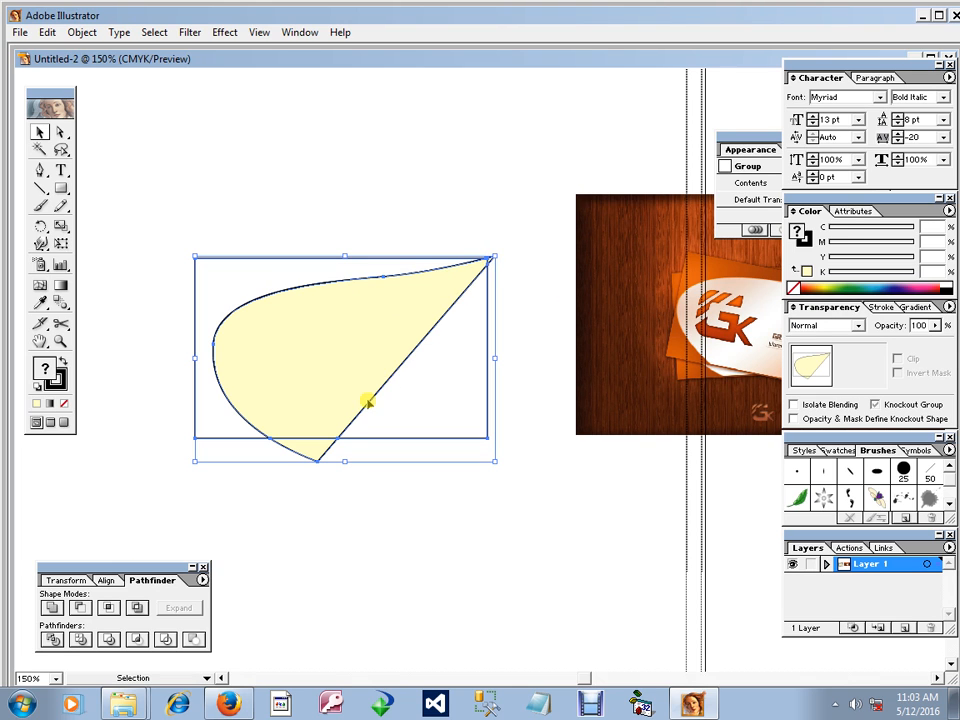
key("ctrl+z")
Step: Set the yellow curved path's fill to None, keeping its black stroke
left_click(360, 507)
left_click(303, 416)
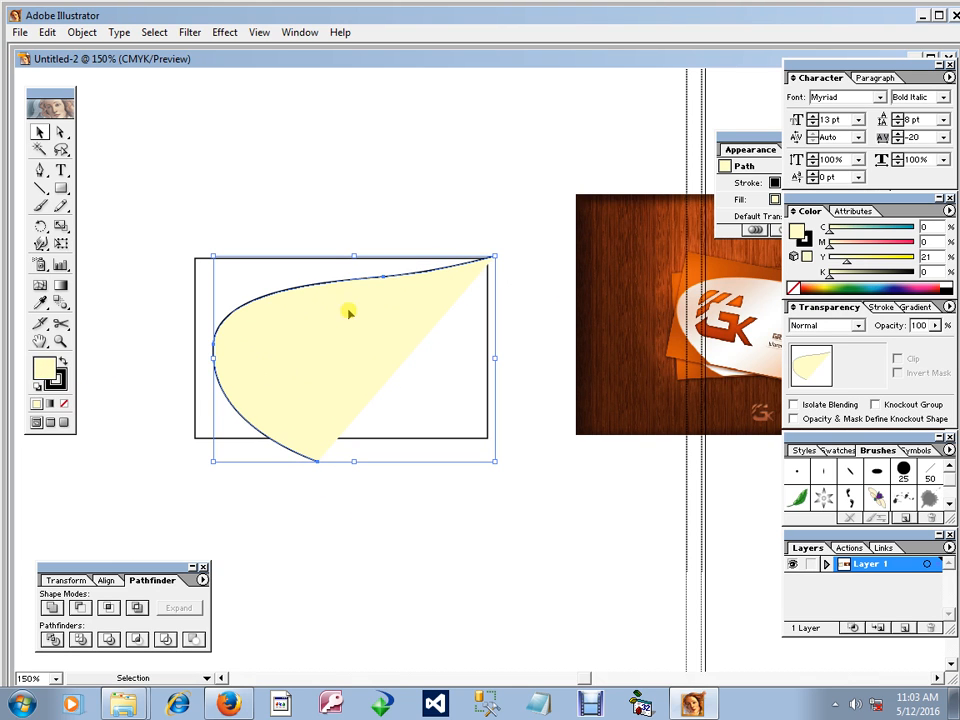
left_click(64, 403)
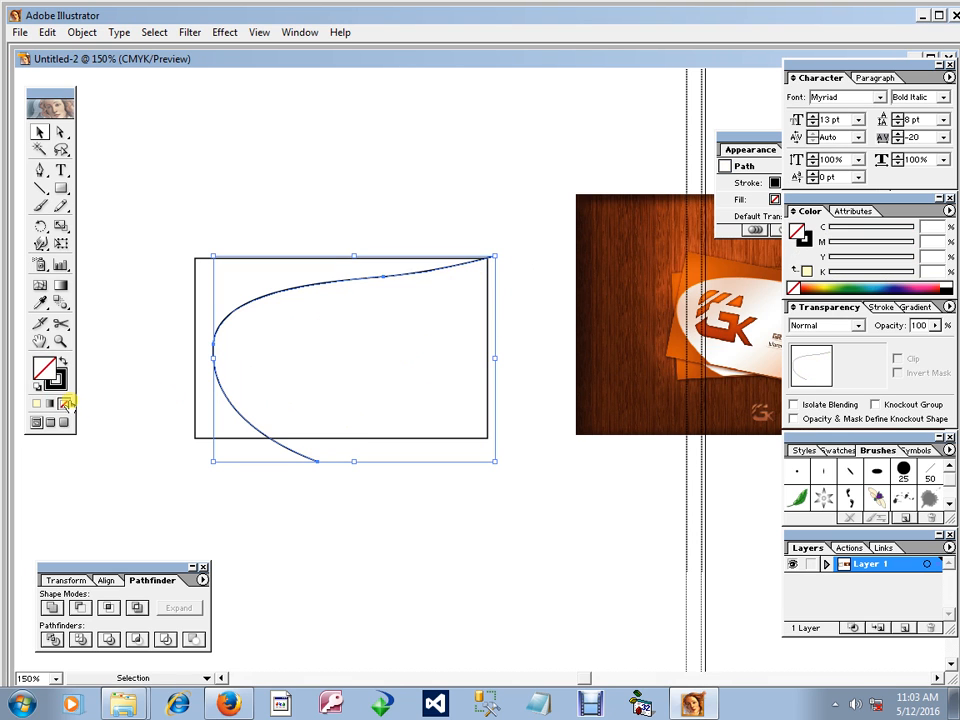
key("shift+Tab")
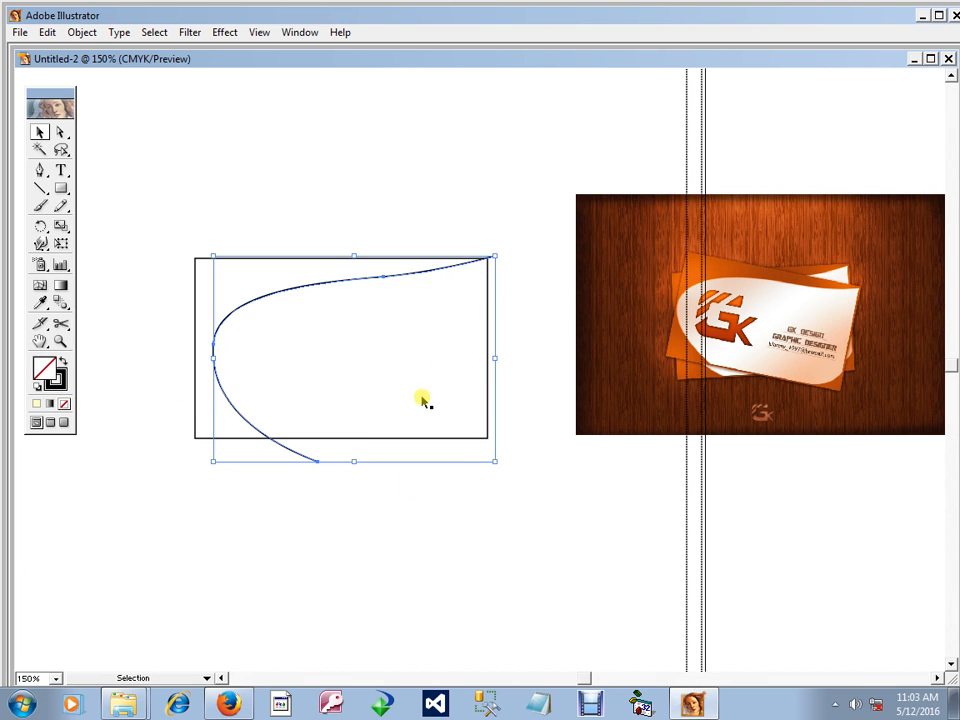
Step: Draw a second curved Pen path cutting across the card's lower right corner, from the right edge to below the bottom edge
key("space")
left_click_drag(463, 469, 443, 487)
left_click(530, 487)
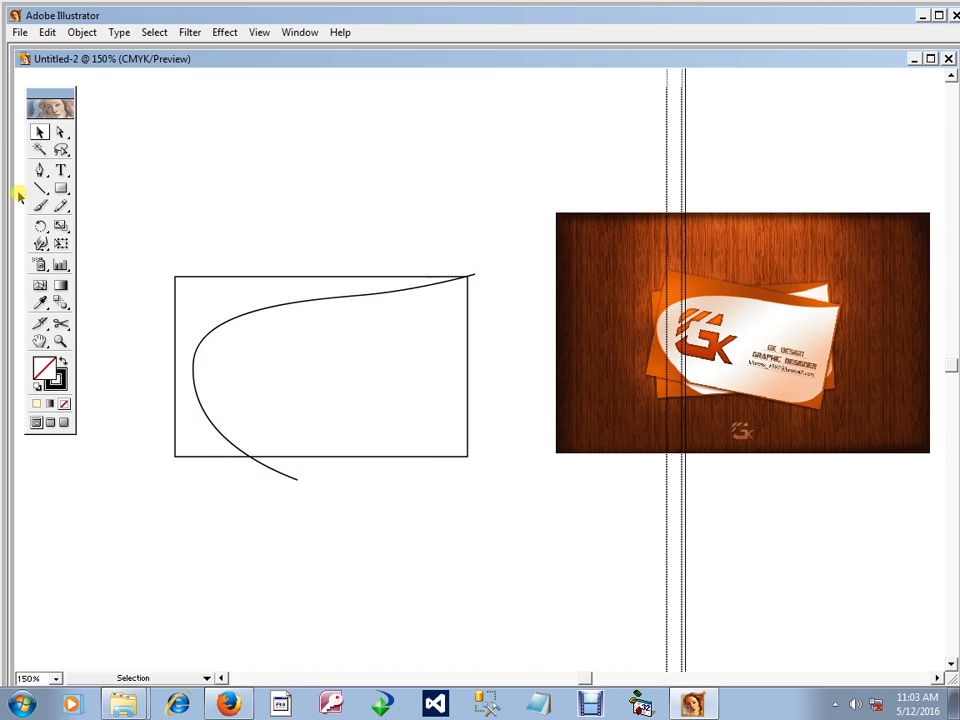
left_click(41, 174)
left_click(469, 393)
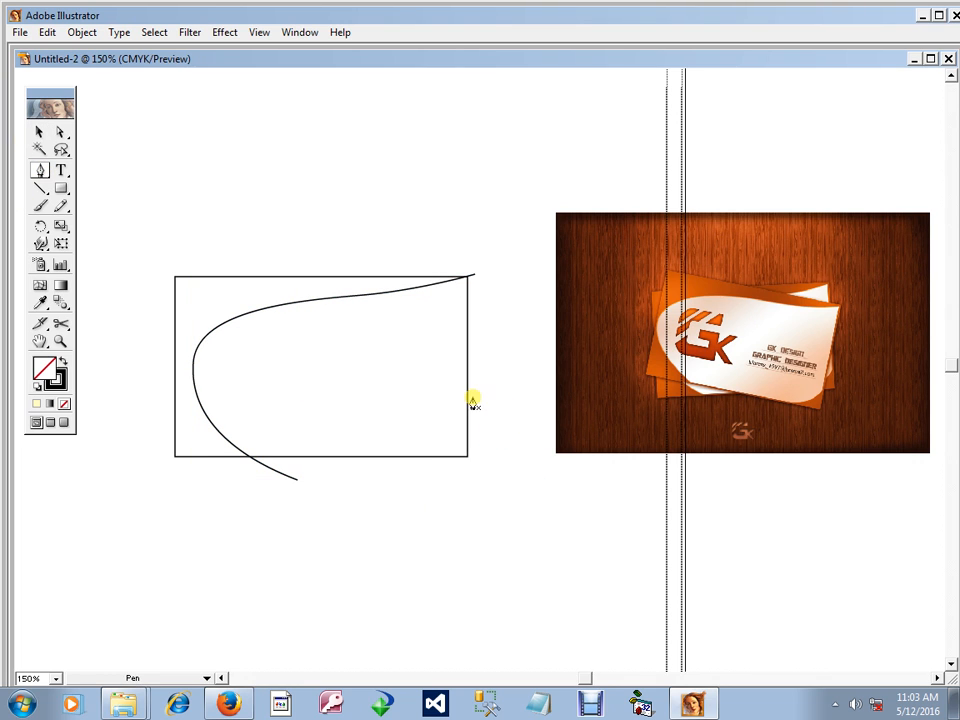
left_click_drag(389, 463, 296, 479)
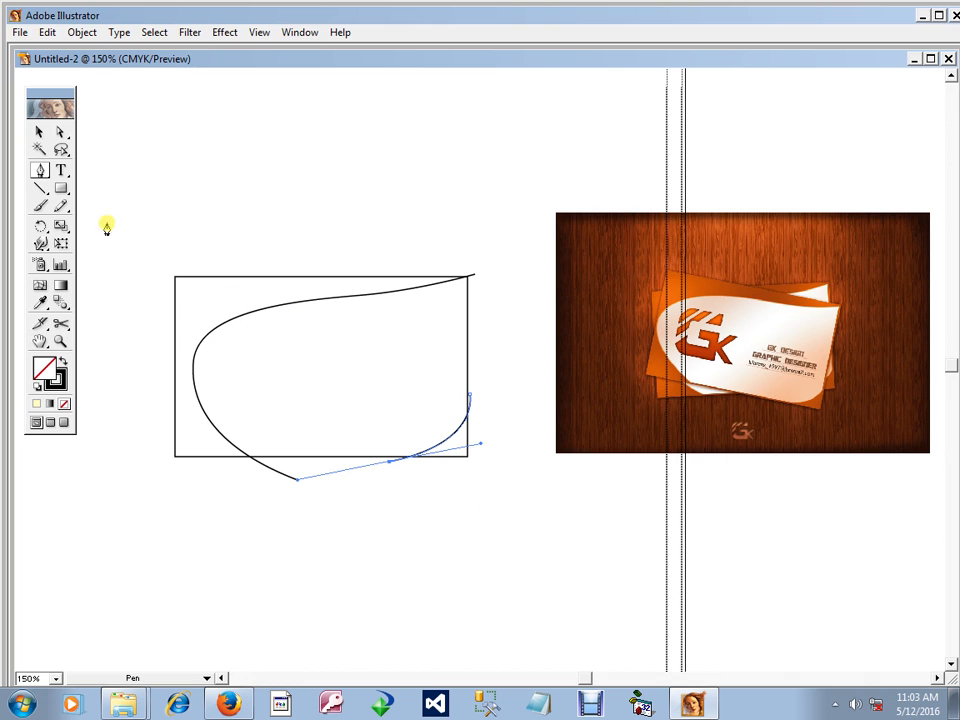
Step: Paste a copy of the card rectangle in front and convert it into a guide
left_click(39, 132)
left_click(284, 280)
left_click_drag(281, 228, 508, 484)
left_click(449, 513)
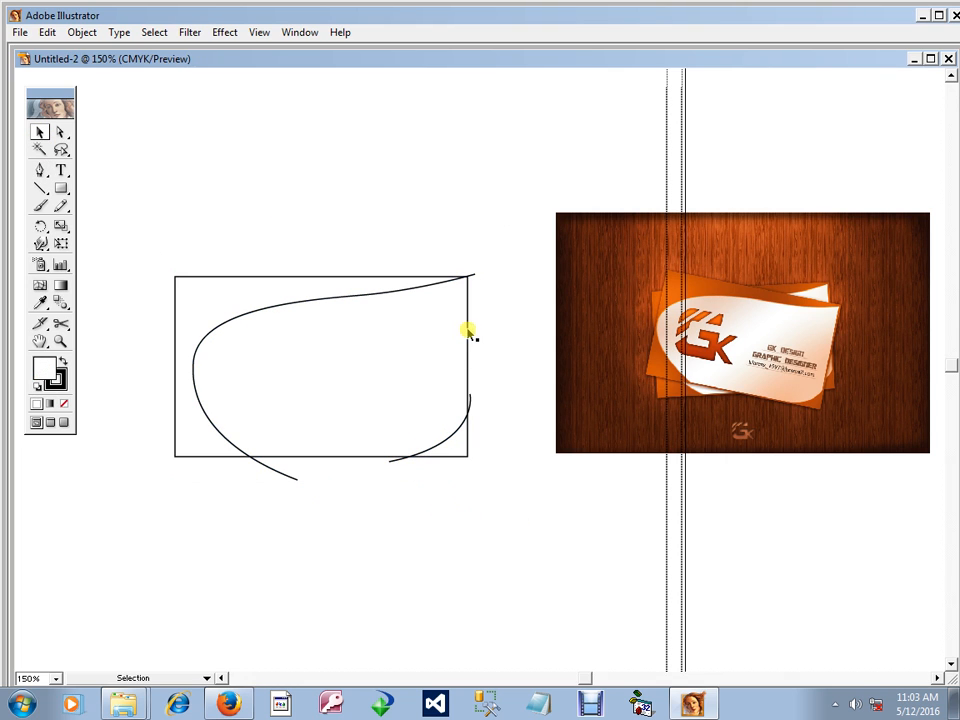
left_click(467, 335)
right_click(478, 330)
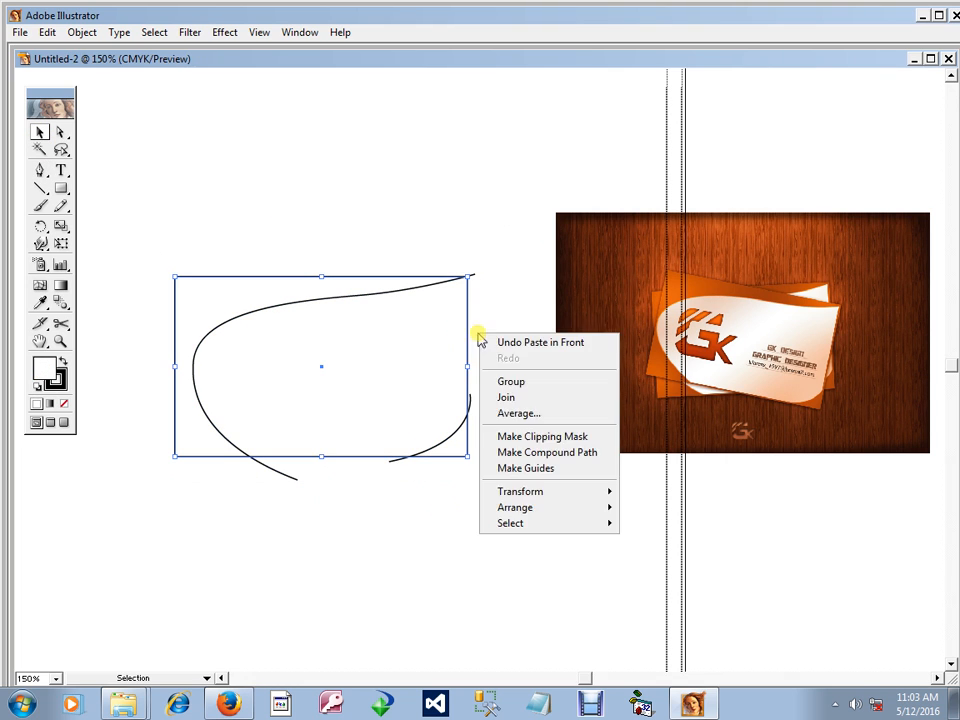
left_click(510, 467)
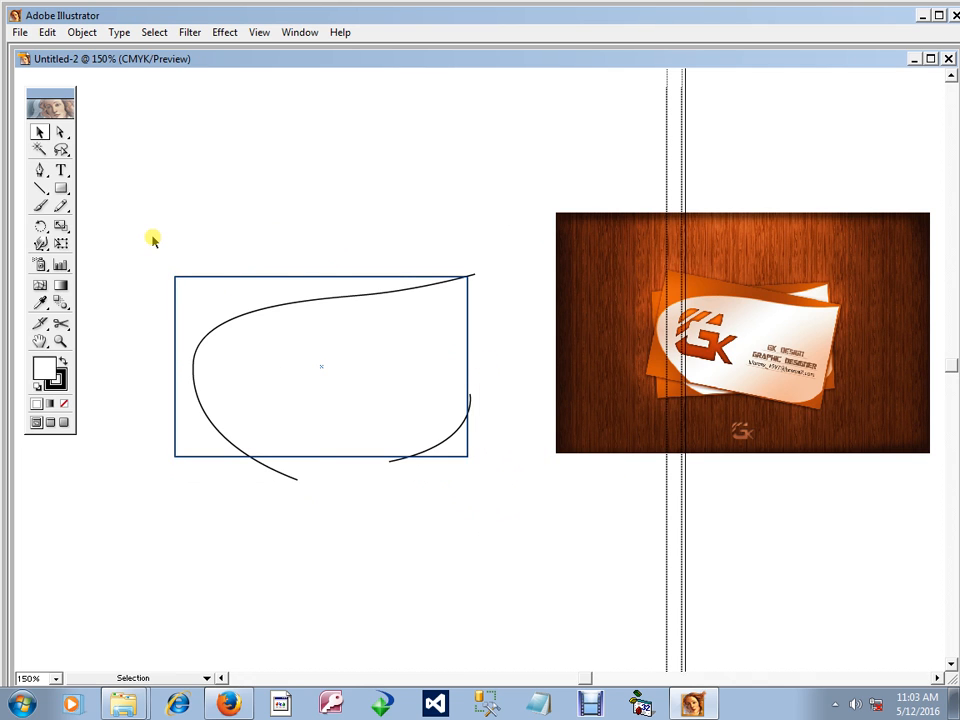
Step: Divide the card rectangle with both curves using Pathfinder and ungroup the resulting pieces
left_click_drag(152, 239, 467, 521)
key("Tab")
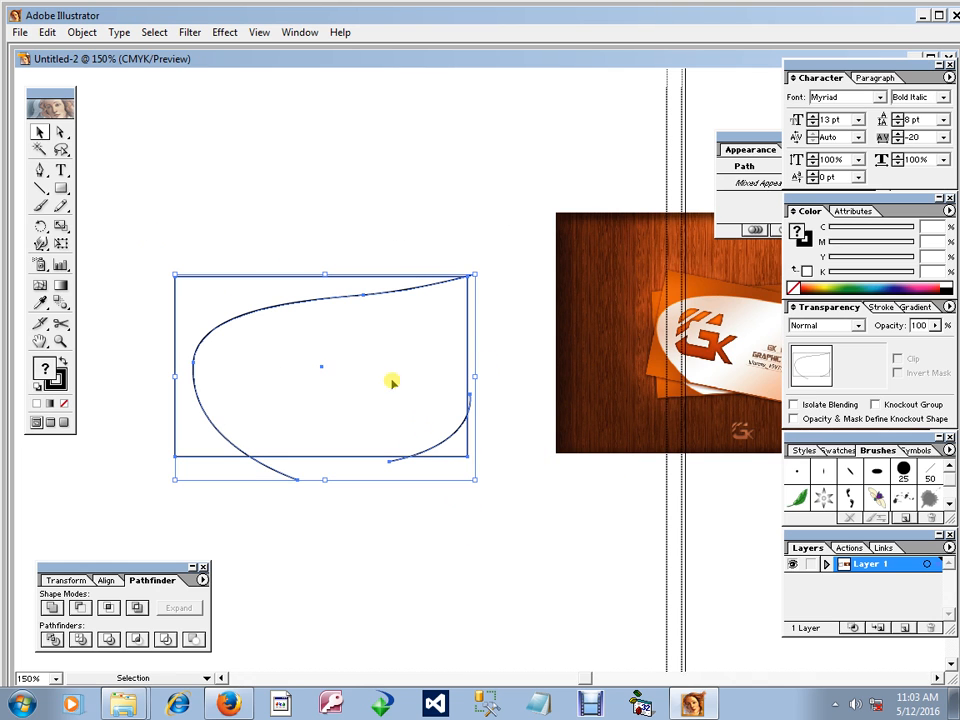
left_click(52, 640)
right_click(228, 428)
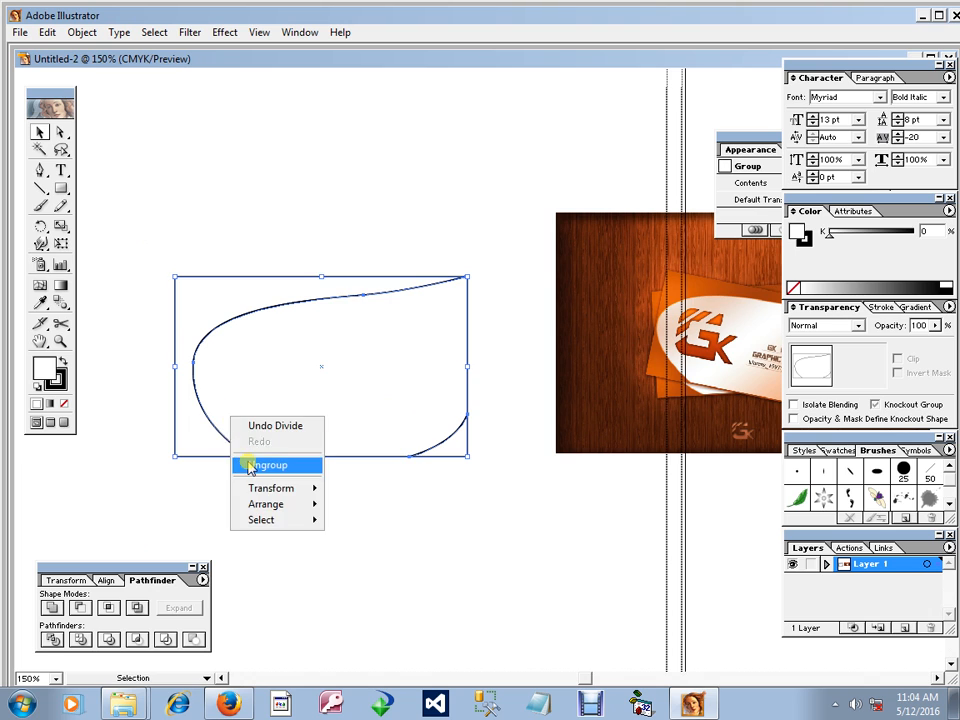
left_click(246, 462)
Step: Delete the large middle piece of the divided card, leaving the curved border and the lower right corner piece
left_click(504, 521)
key("Tab")
left_click(393, 432)
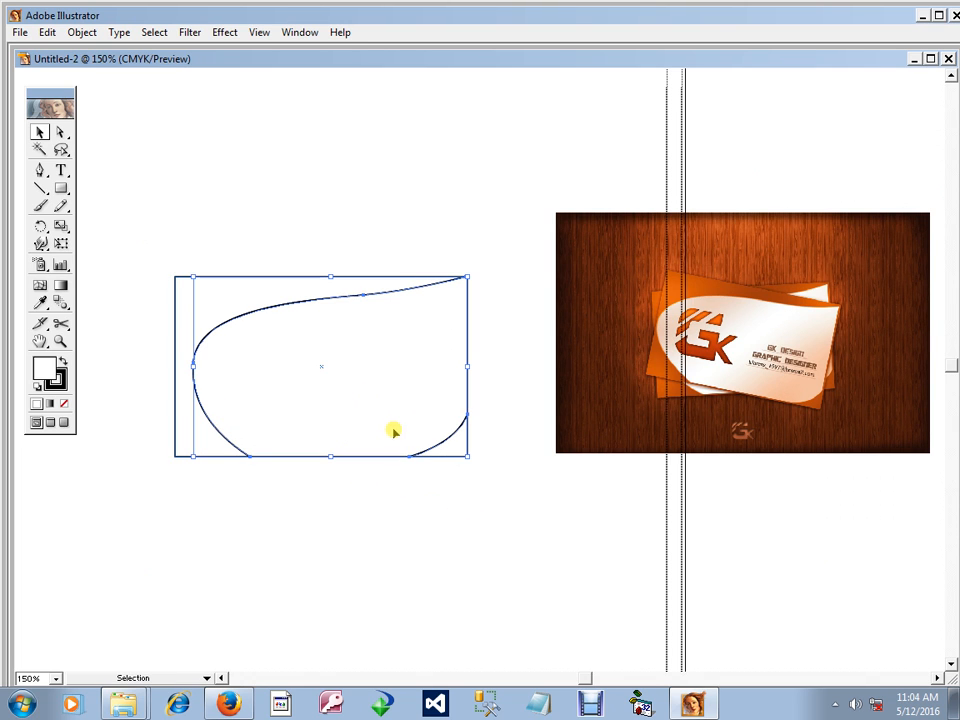
key("Delete")
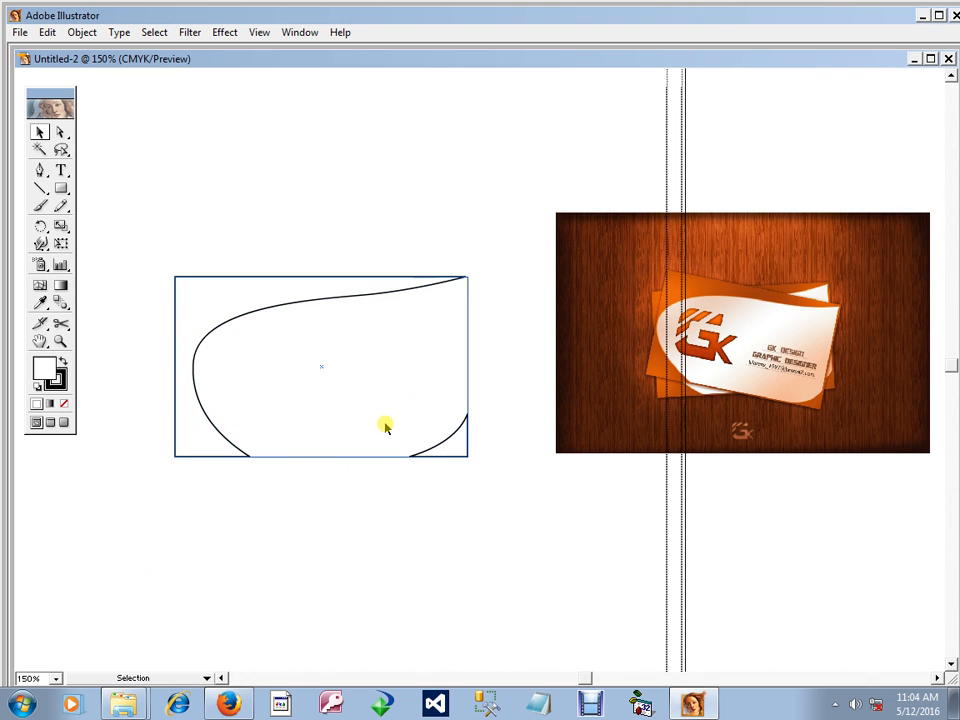
Step: Remove the stroke from the remaining card pieces and fill them with a white-to-black linear gradient
left_click(272, 236)
left_click_drag(271, 234, 462, 465)
left_click(58, 380)
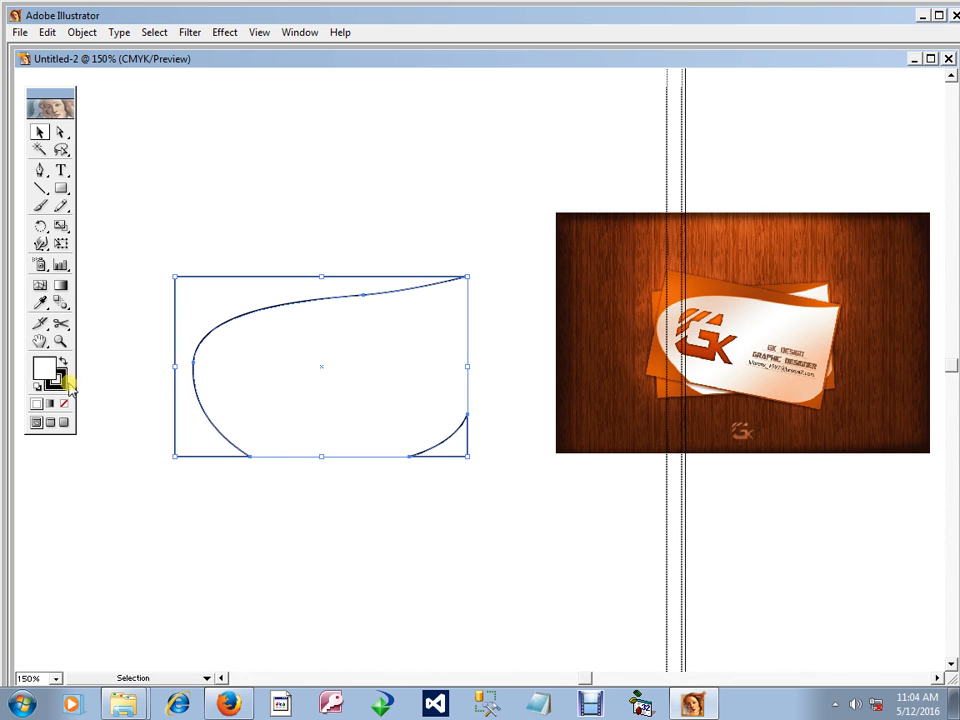
left_click(64, 403)
left_click(40, 367)
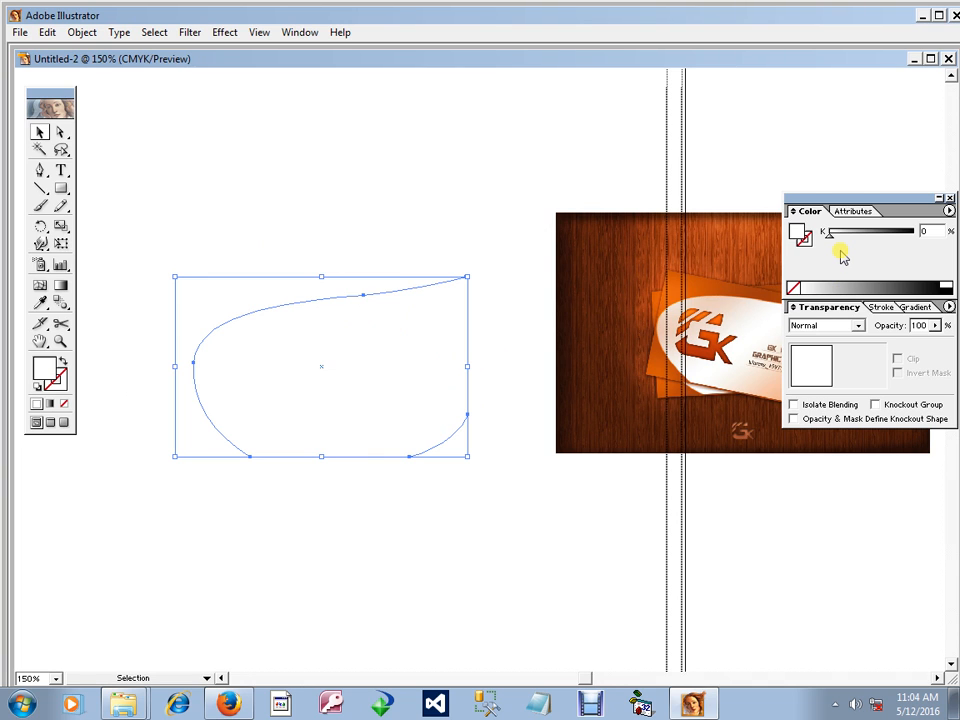
key("period")
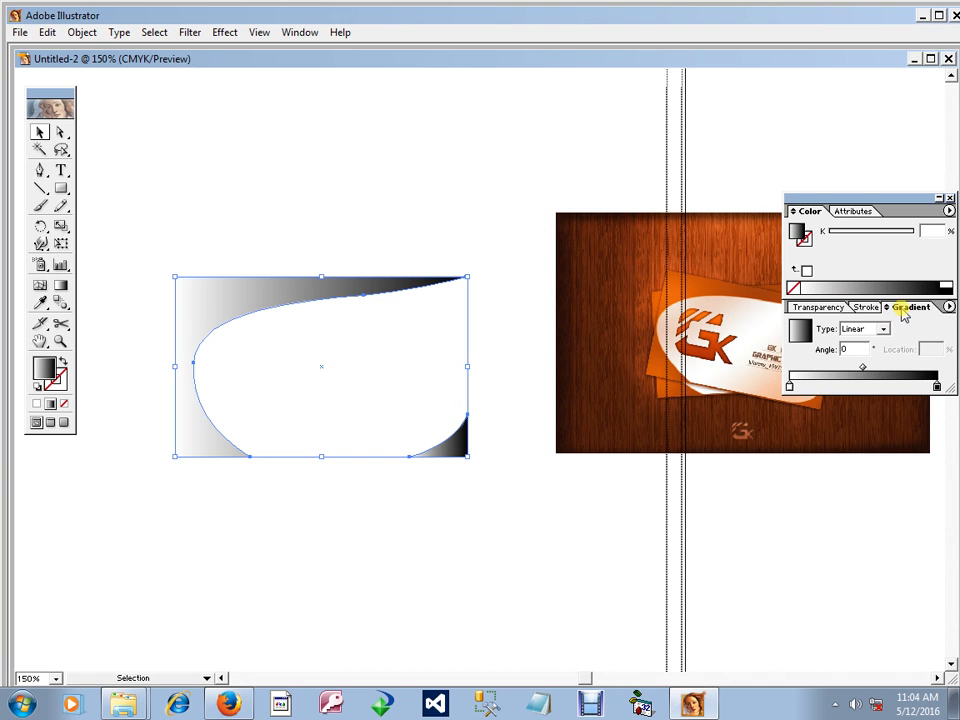
Step: Switch the gradient's white starting stop to CMYK and colour it orange with M 78 and Y 100
left_click(790, 386)
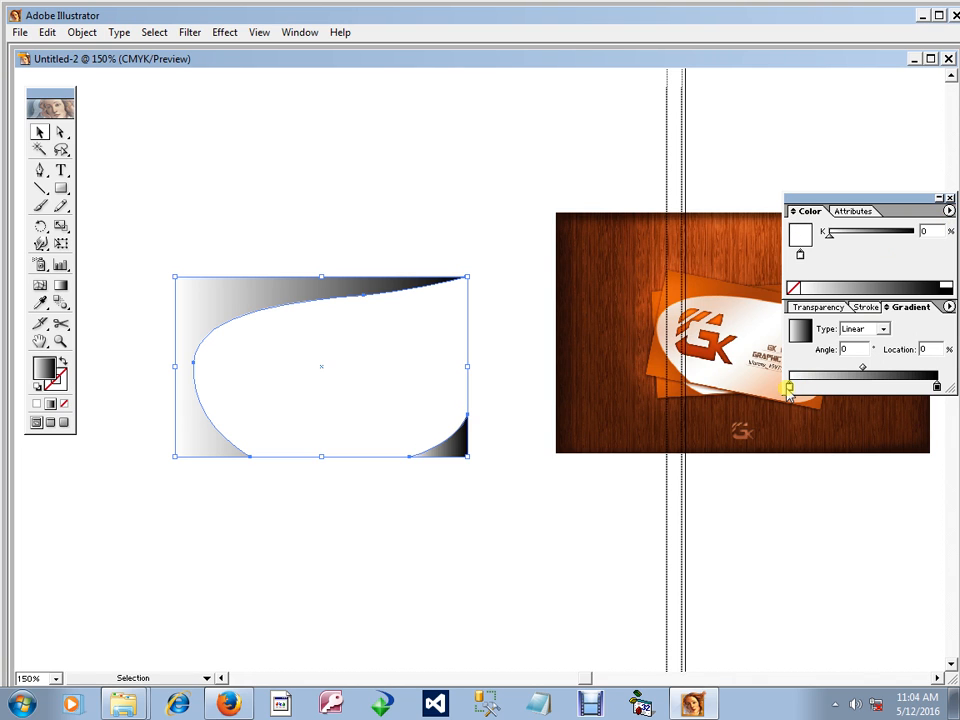
left_click(950, 211)
left_click(862, 281)
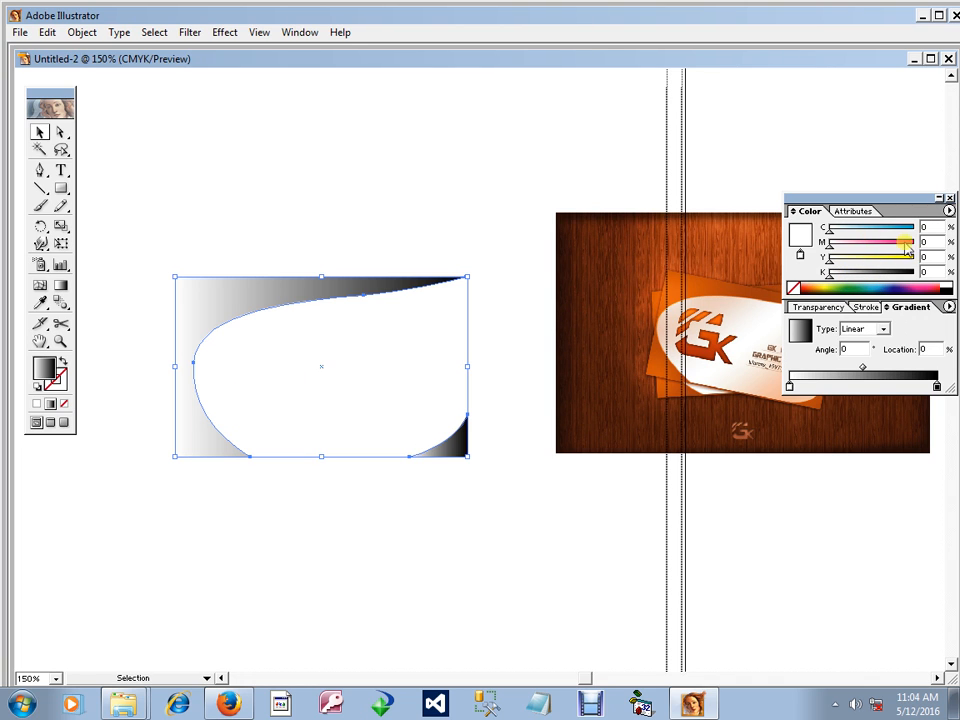
left_click_drag(851, 261, 816, 260)
left_click_drag(848, 262, 918, 260)
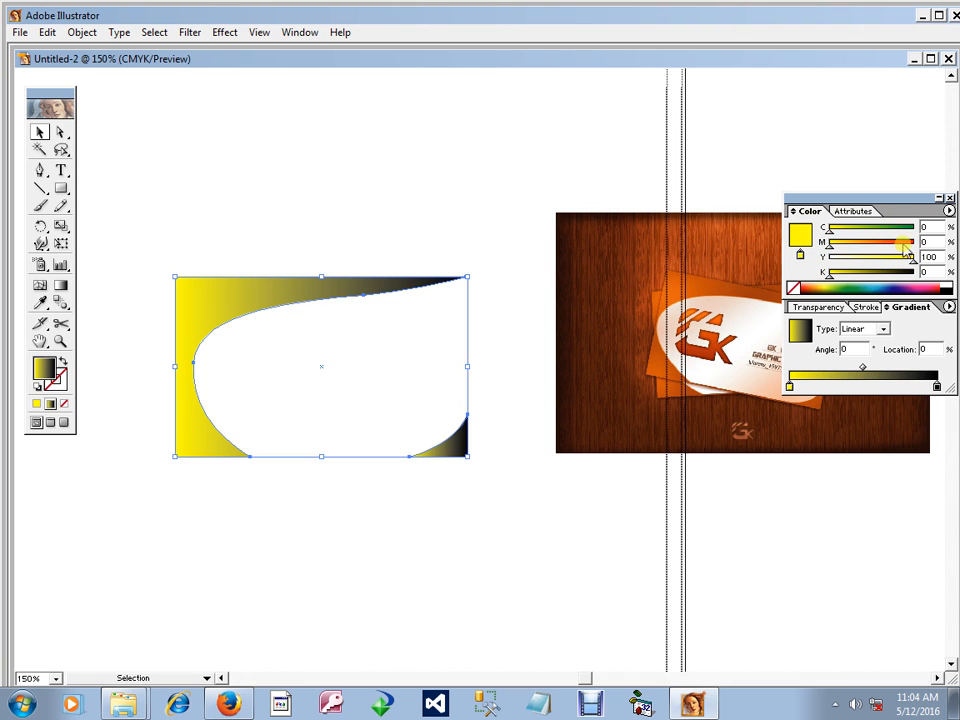
left_click_drag(827, 246, 891, 241)
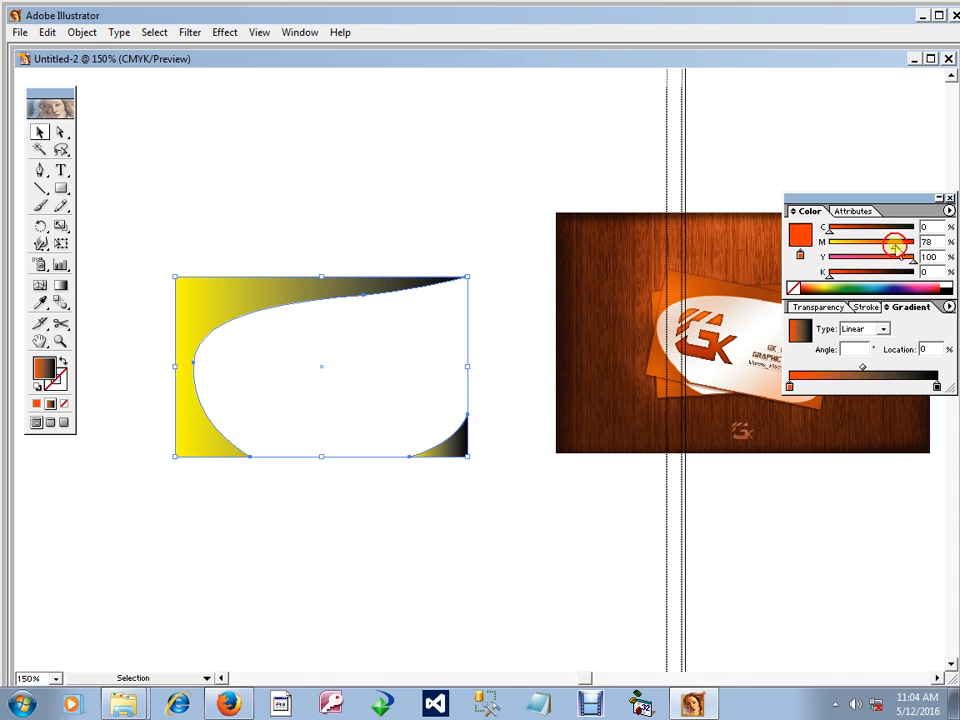
Step: Try cyan, magenta and red CMYK mixes on the gradient's starting stop, clearing it back to white
left_click(828, 247)
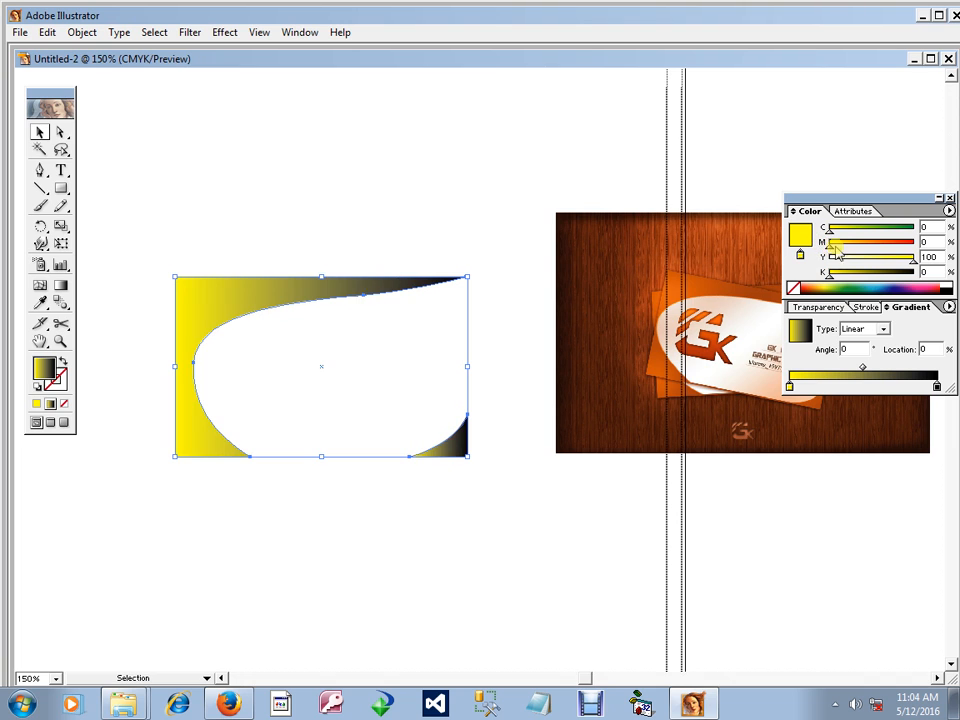
left_click(829, 258)
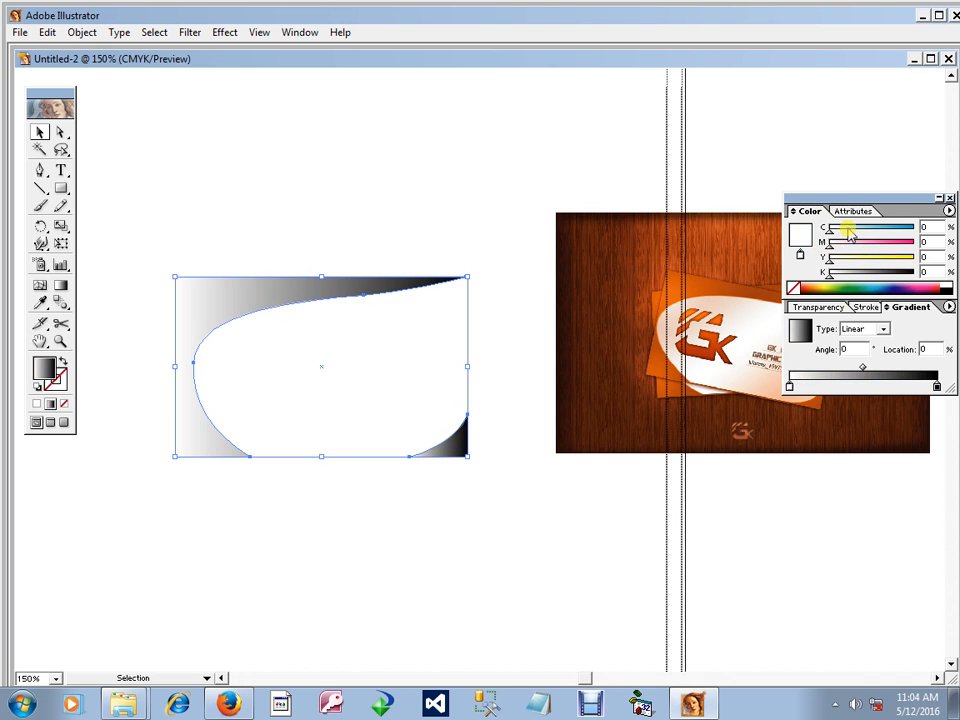
left_click_drag(848, 230, 925, 228)
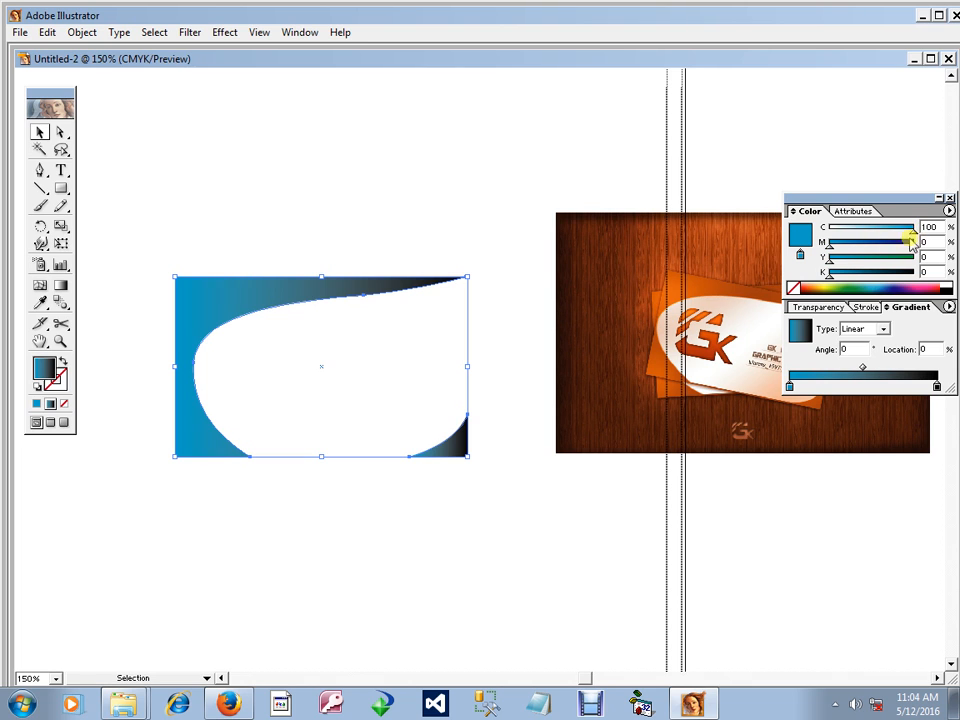
left_click_drag(831, 245, 918, 245)
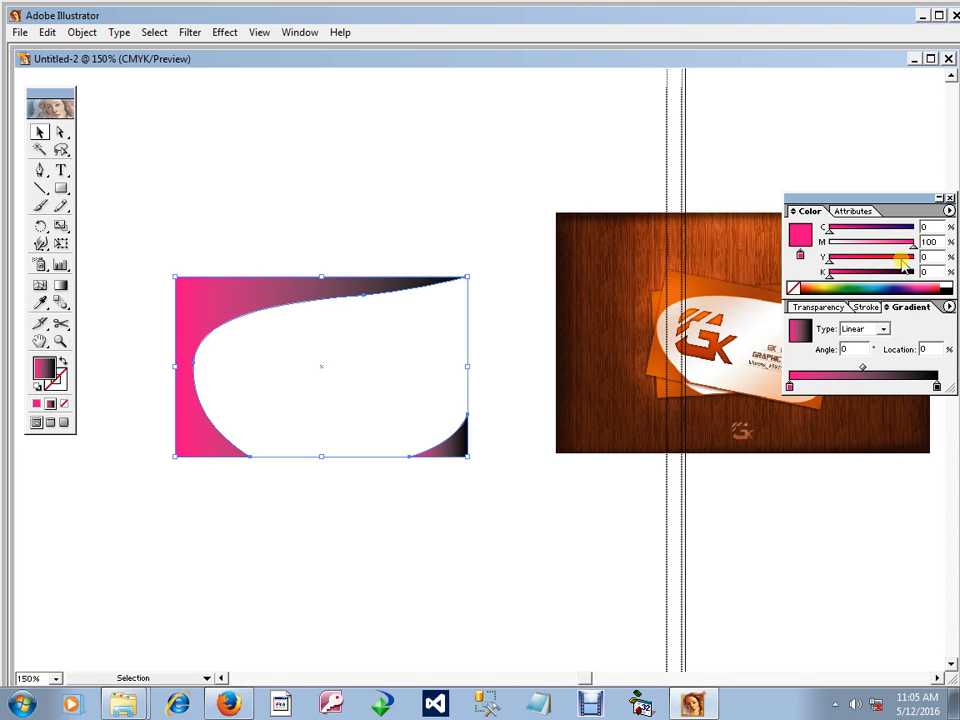
left_click_drag(829, 257, 914, 262)
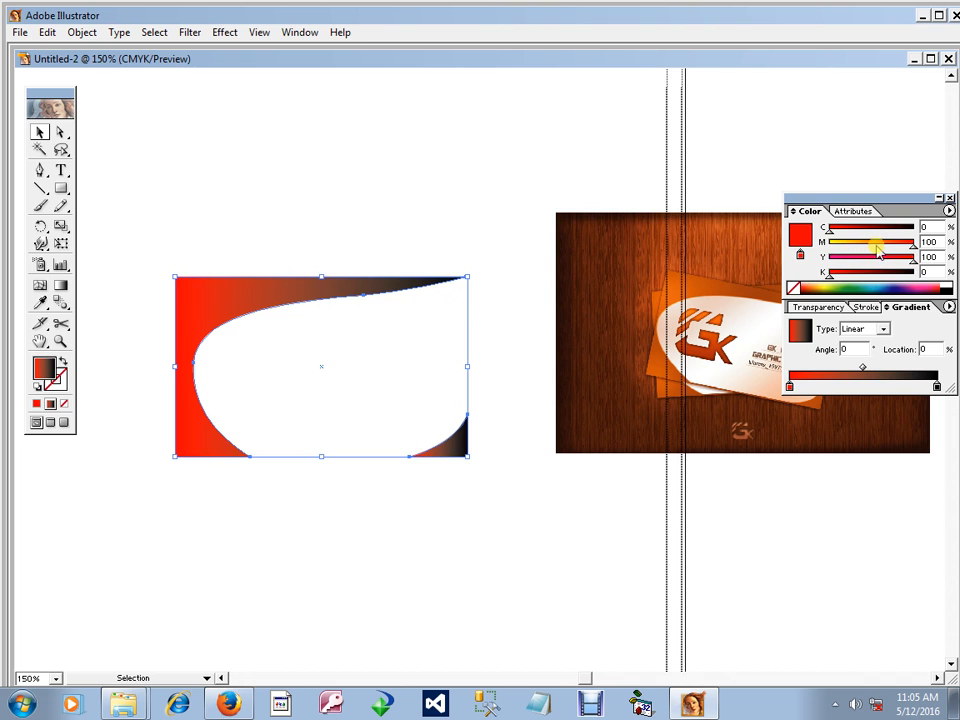
left_click_drag(878, 250, 821, 243)
left_click_drag(916, 262, 797, 251)
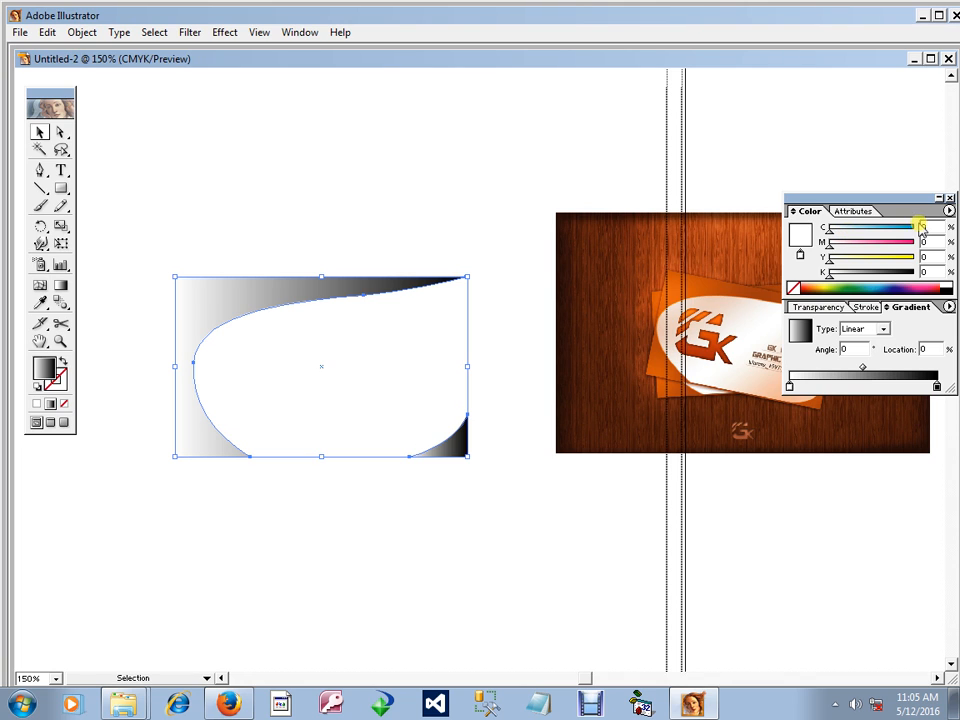
Step: Try green with C 100 and Y 100, and red with M 100 and Y 100, on the gradient's starting stop
left_click_drag(918, 225, 953, 227)
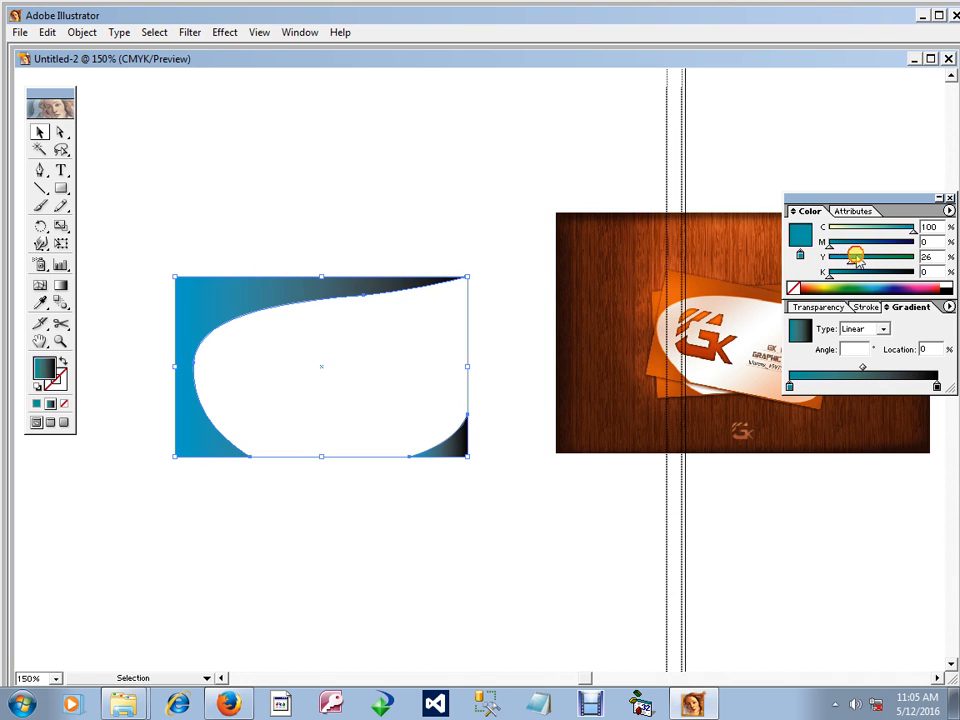
left_click_drag(855, 257, 928, 257)
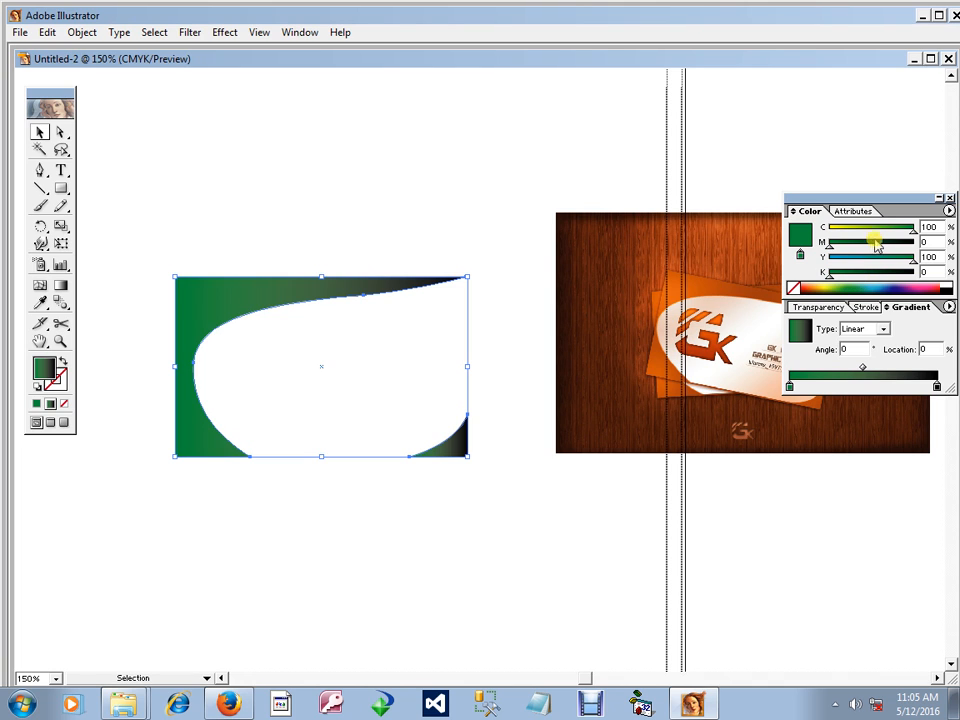
left_click_drag(845, 247, 799, 277)
left_click_drag(857, 231, 797, 237)
left_click_drag(857, 246, 912, 248)
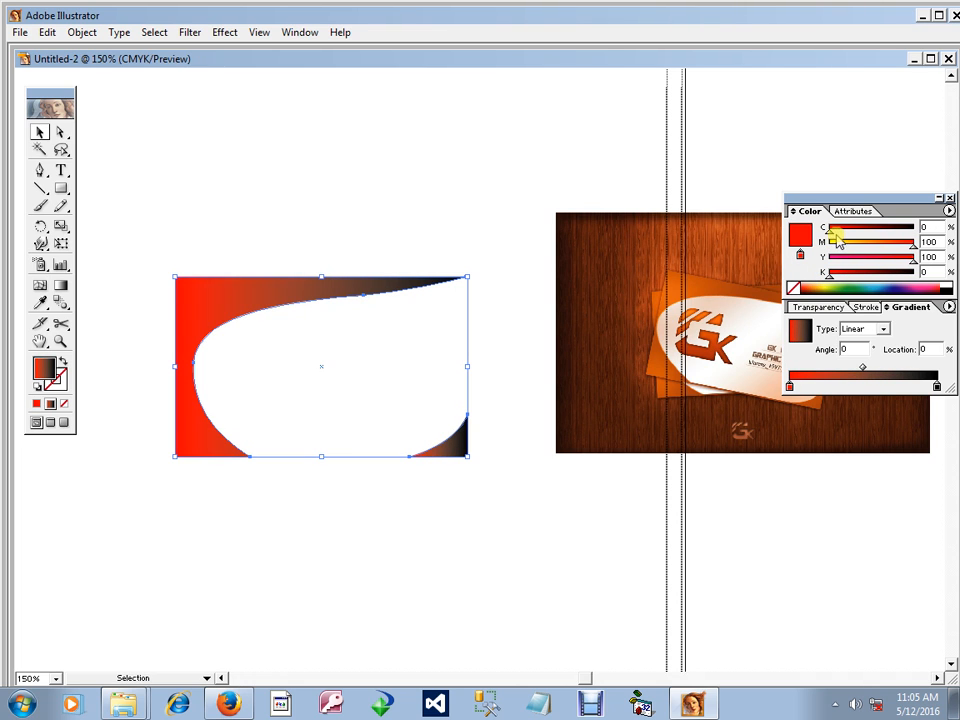
Step: Colour the gradient's starting stop orange with C 1, M 64, Y 100 and K 0
left_click_drag(838, 231, 831, 273)
left_click_drag(862, 248, 832, 254)
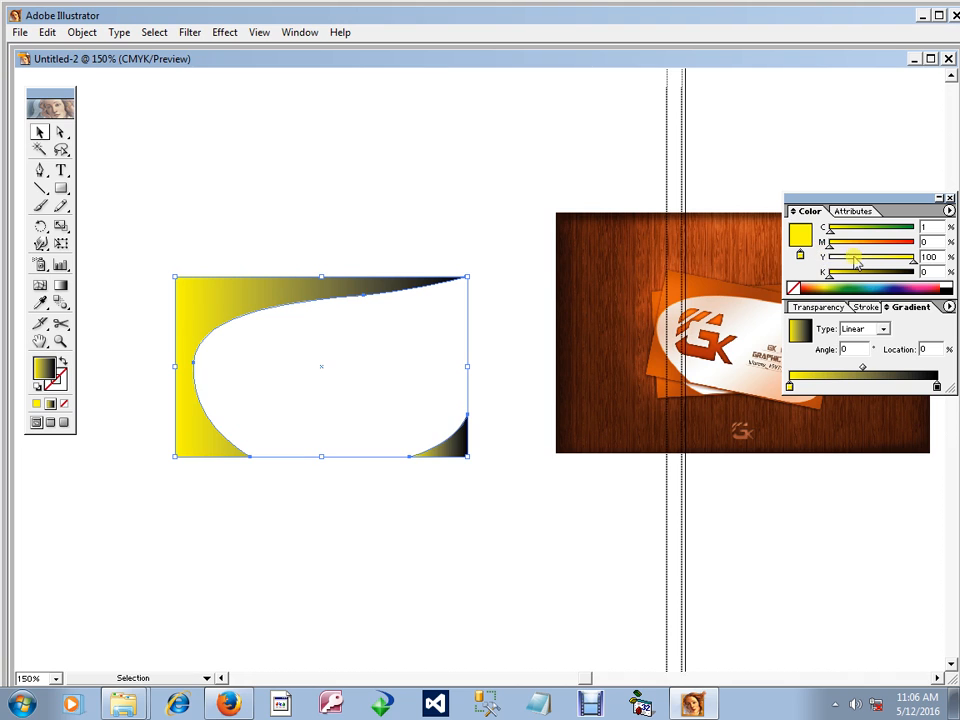
left_click_drag(854, 259, 947, 260)
left_click_drag(833, 245, 868, 253)
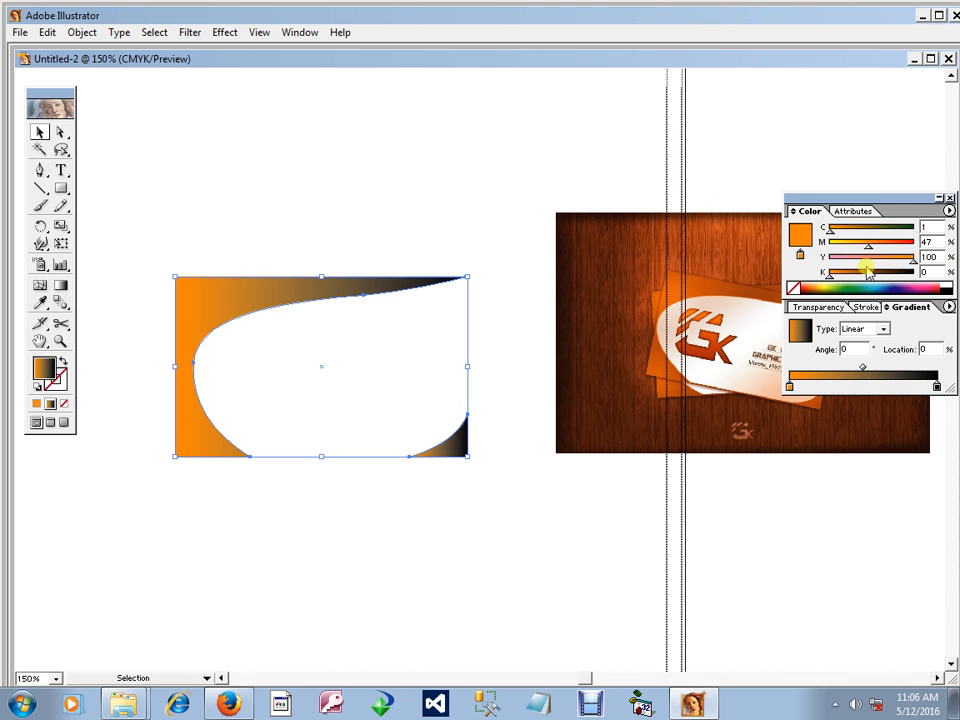
left_click(878, 244)
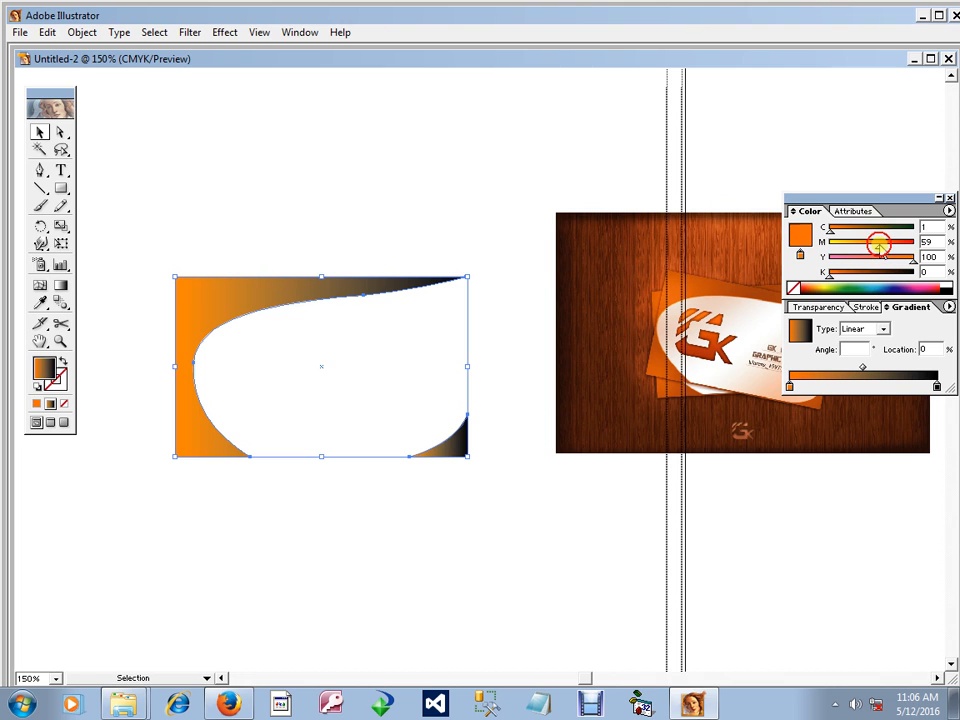
left_click_drag(878, 248, 885, 248)
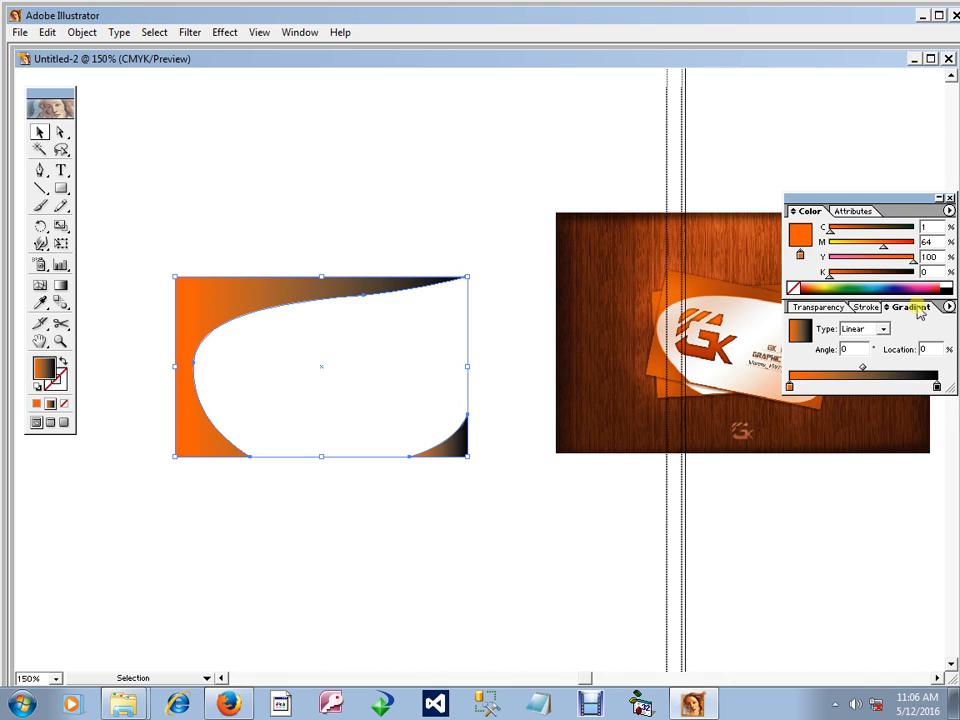
Step: Switch the gradient's black end stop to CMYK and colour it brown with C 48, M 63, Y 100 and K 8
left_click(938, 387)
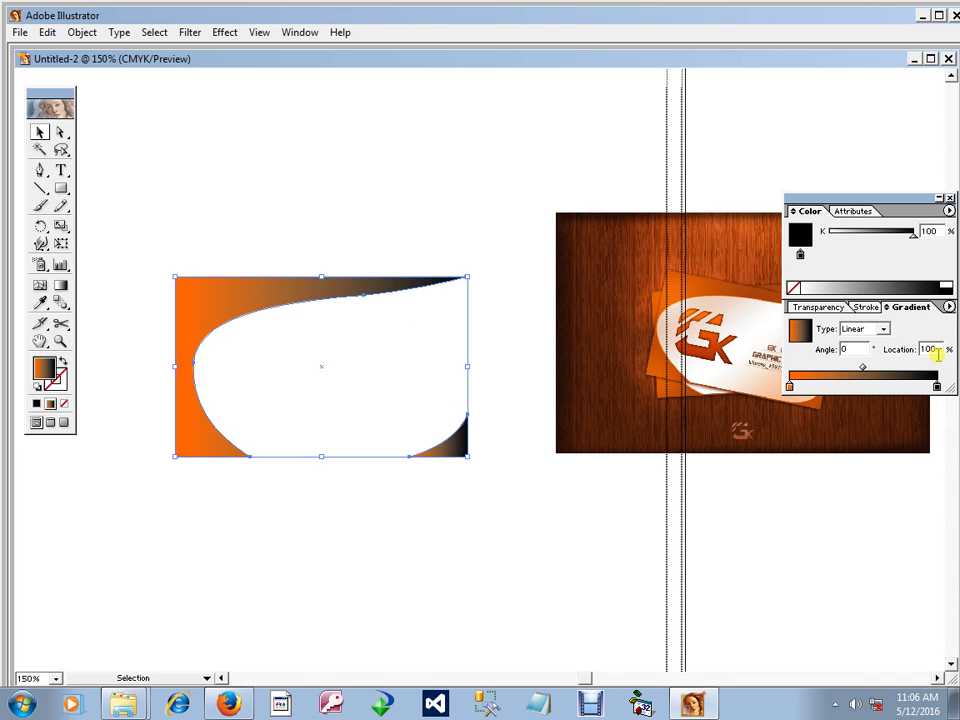
left_click(950, 210)
left_click(883, 284)
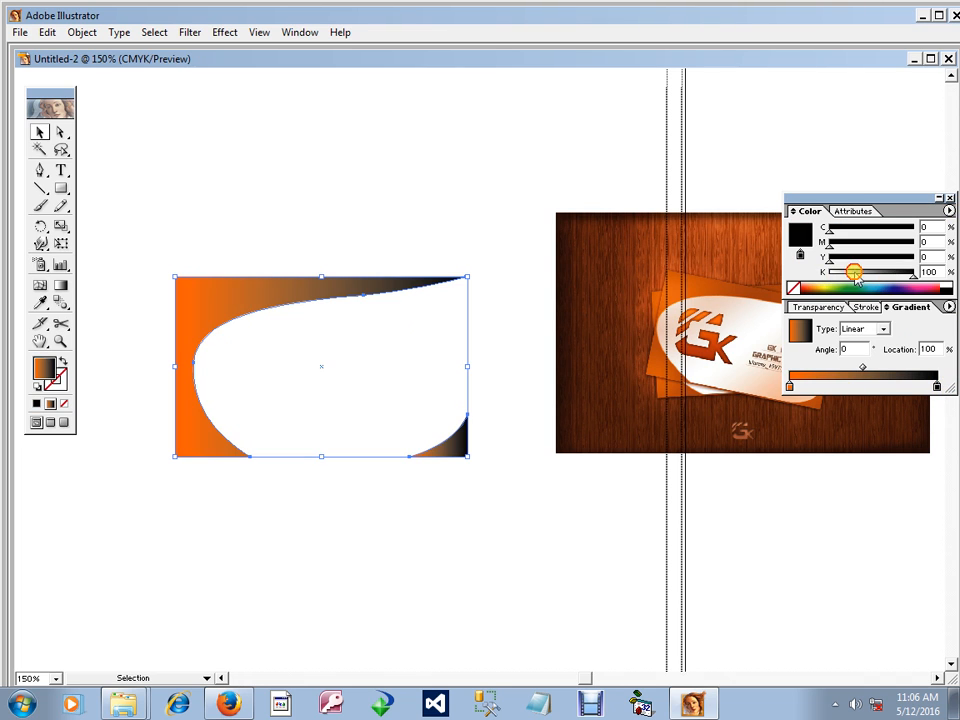
left_click_drag(855, 278, 810, 280)
left_click_drag(878, 260, 935, 258)
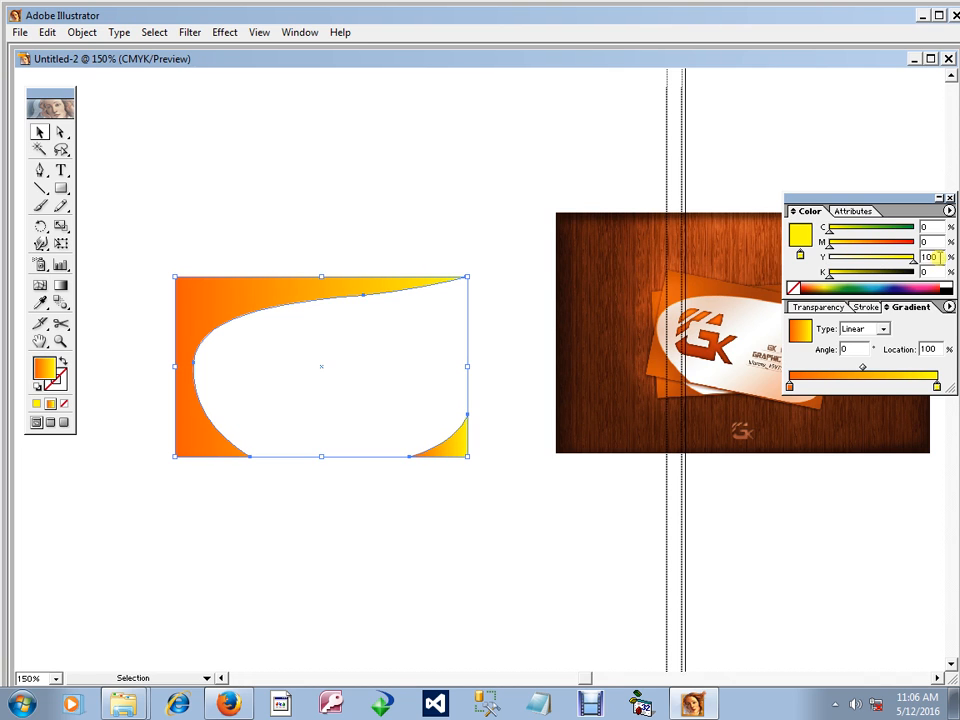
mouse_move(870, 250)
left_mouse_down()
mouse_move(883, 249)
mouse_move(846, 234)
mouse_move(868, 228)
left_mouse_up()
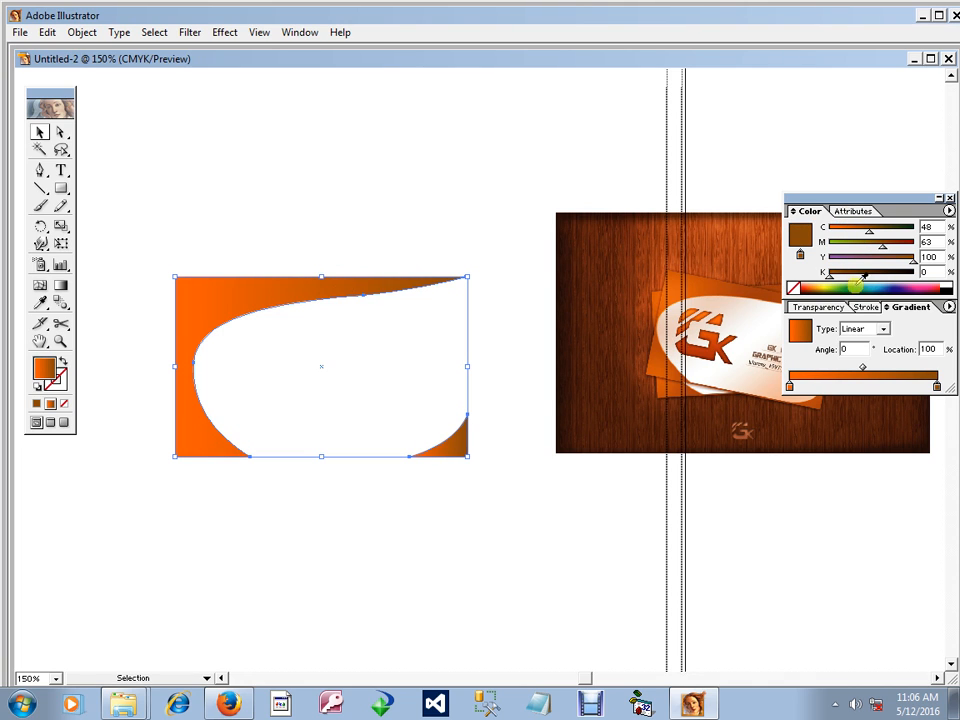
left_click(835, 272)
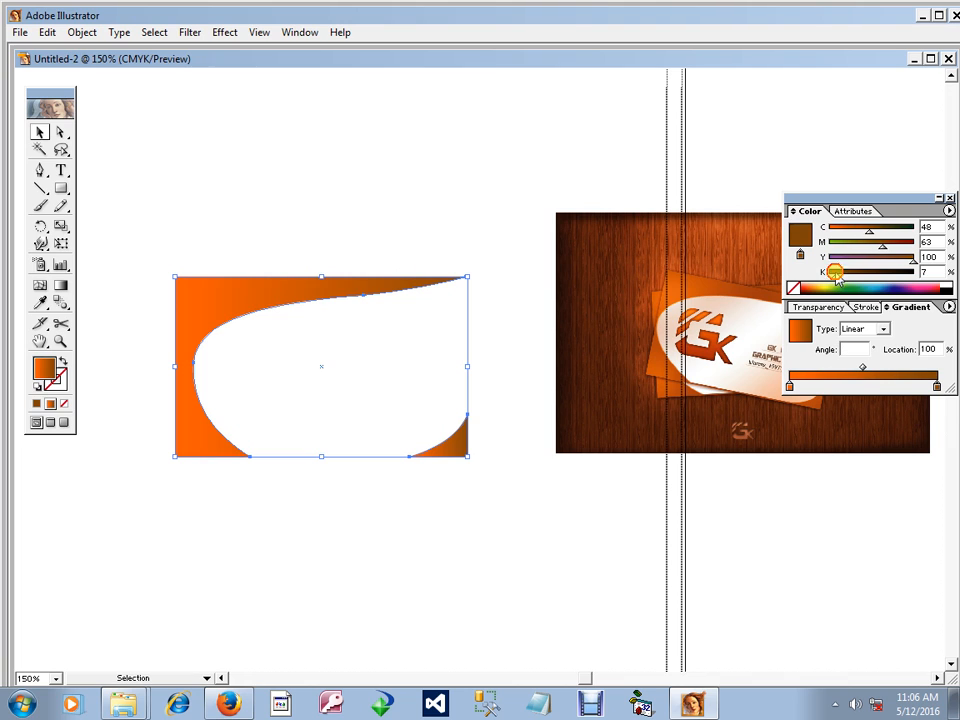
mouse_move(943, 391)
left_mouse_down()
mouse_move(880, 390)
mouse_move(942, 385)
left_mouse_up()
Step: Run the gradient diagonally across the card pieces from the lower left corner towards the upper right with the Gradient tool
left_click_drag(689, 358, 571, 341)
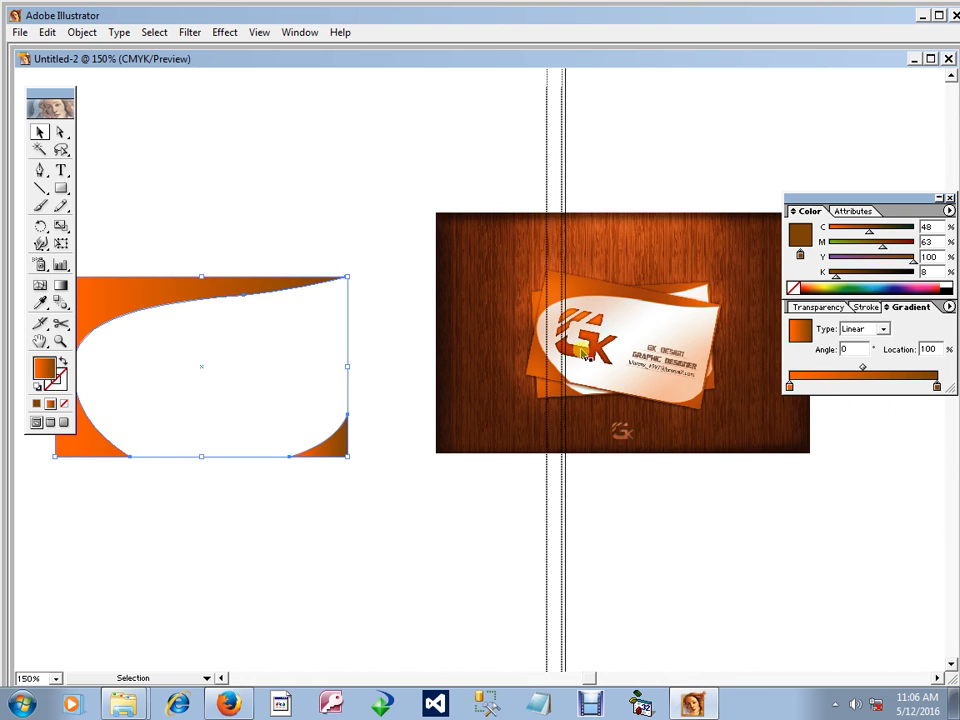
left_click_drag(182, 397, 260, 397)
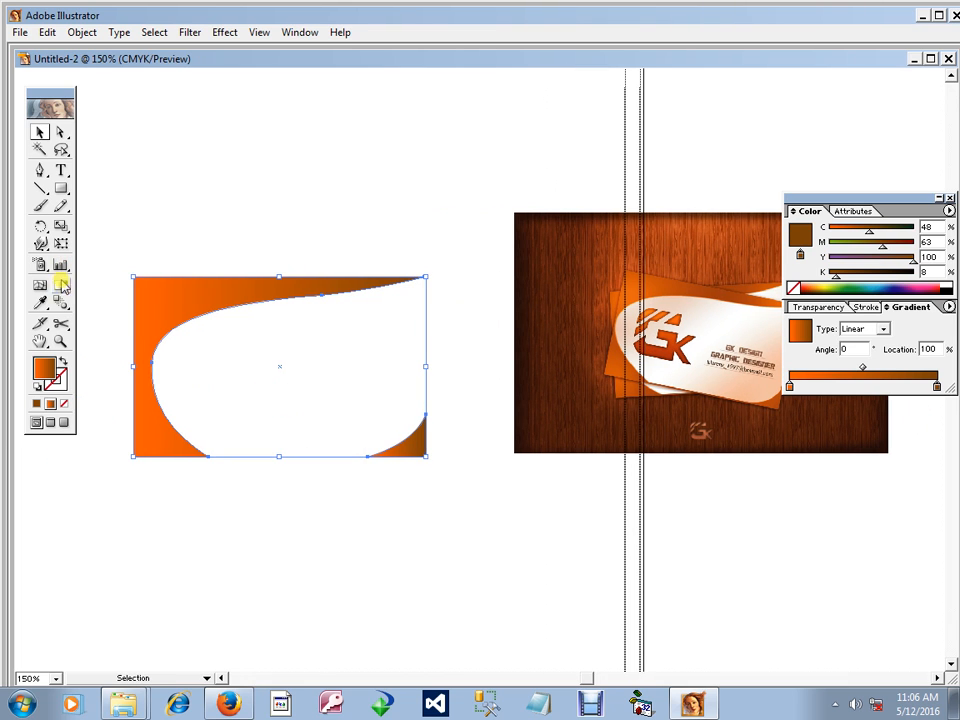
left_click(59, 285)
left_click_drag(134, 458, 392, 276)
Step: Move the orange stop to location 44.94%, set the brown end stop's M to 71 and copy that stop to location 0
left_click(541, 358, "ctrl+alt")
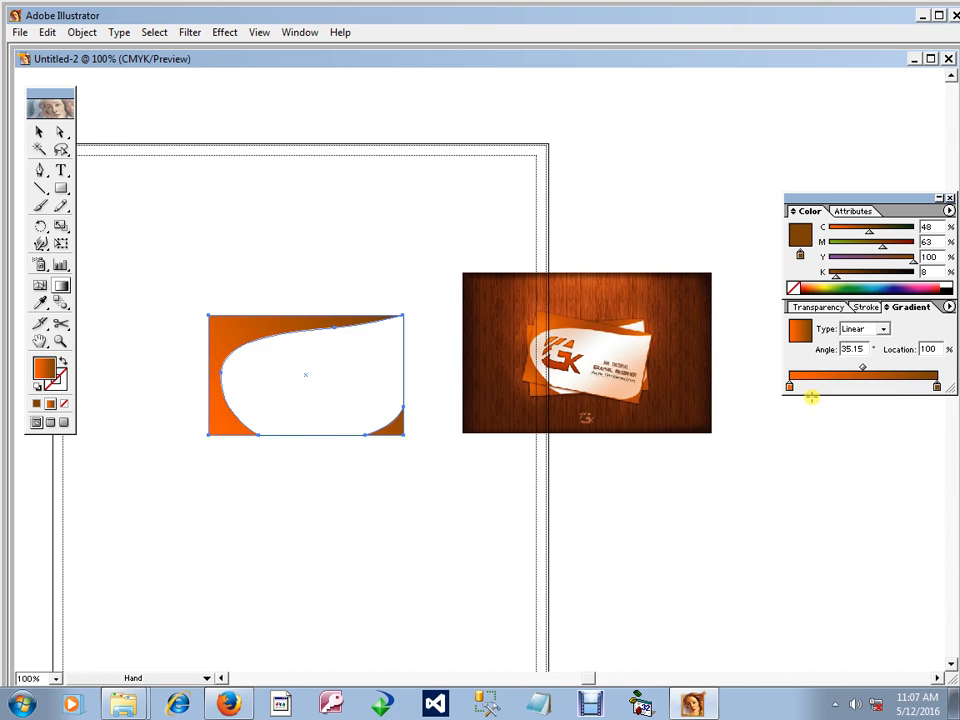
left_click_drag(790, 389, 855, 388)
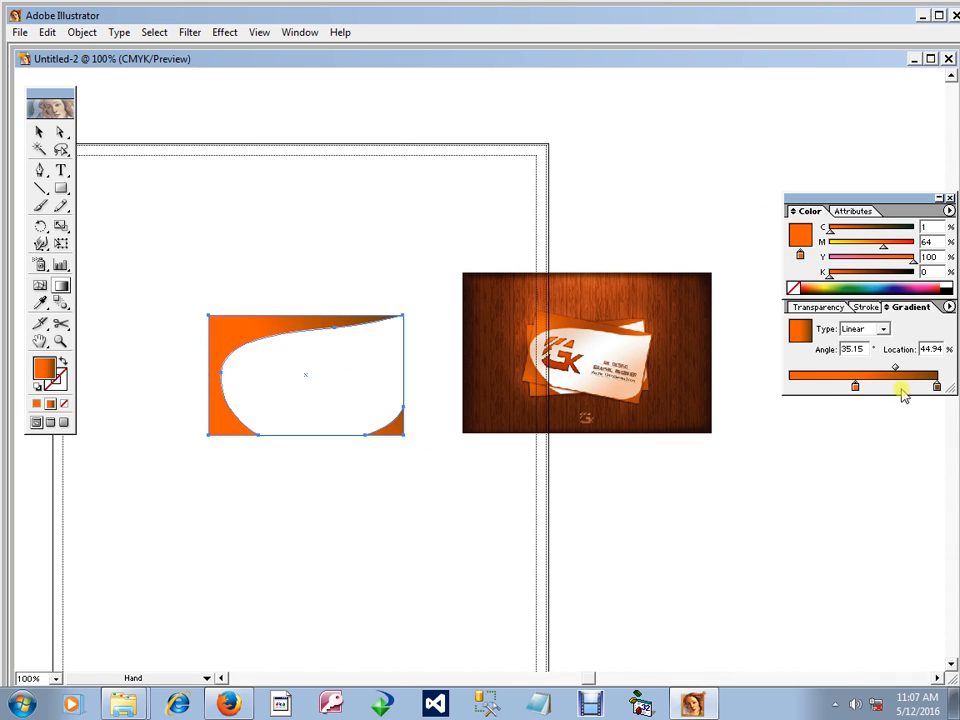
left_click(937, 387)
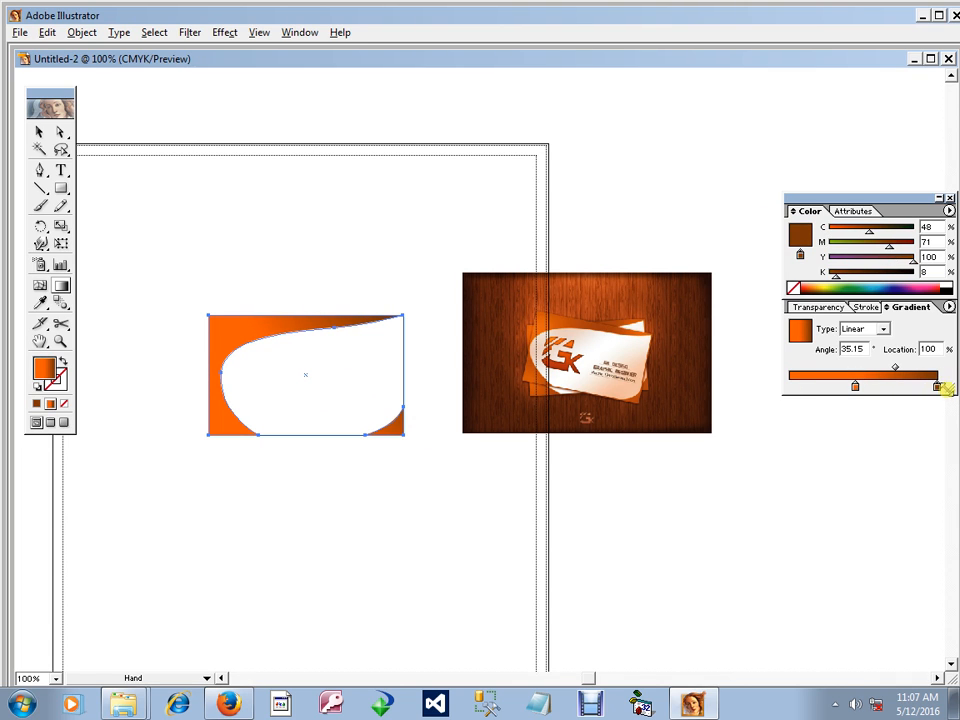
left_click_drag(937, 388, 782, 384)
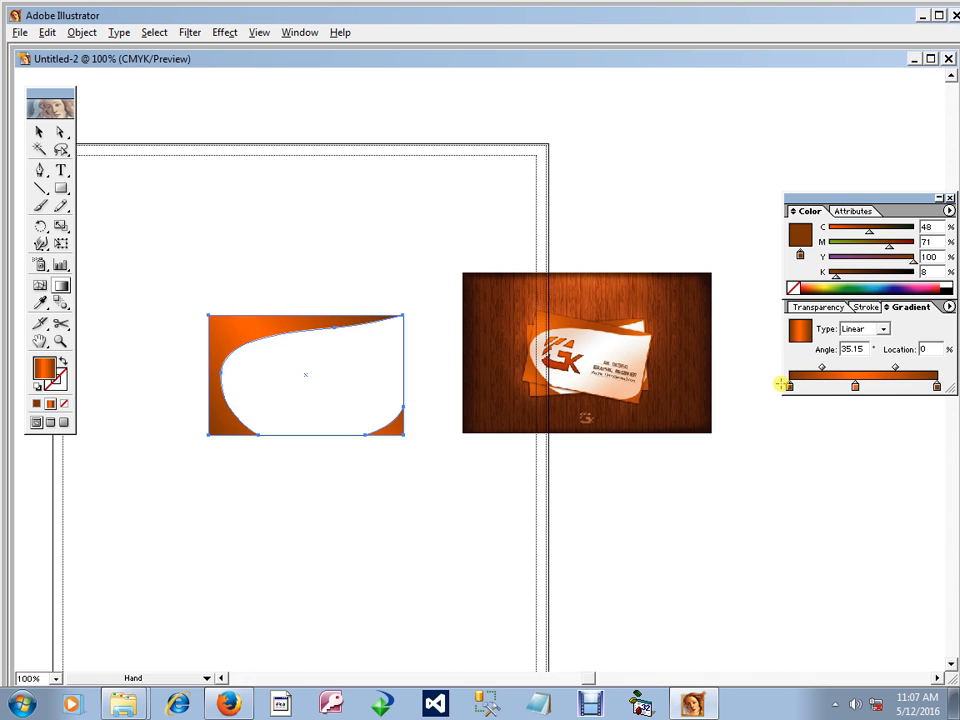
Step: Try several shorter gradient lengths and directions around the upper left part of the card border
left_click(456, 364, "ctrl")
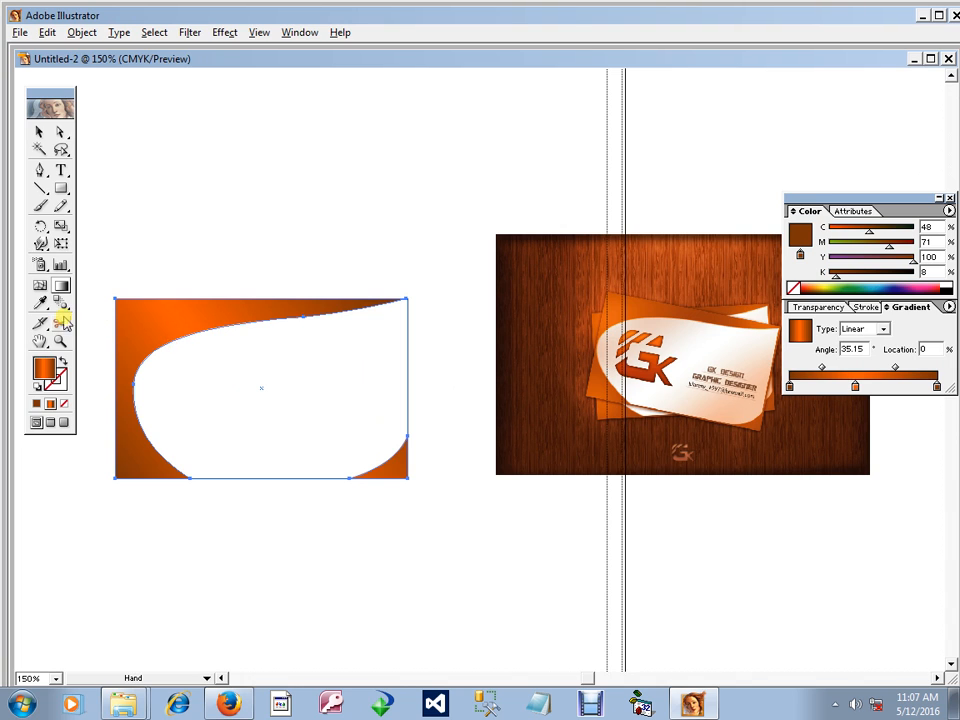
left_click_drag(111, 459, 326, 321)
left_click_drag(126, 343, 165, 322)
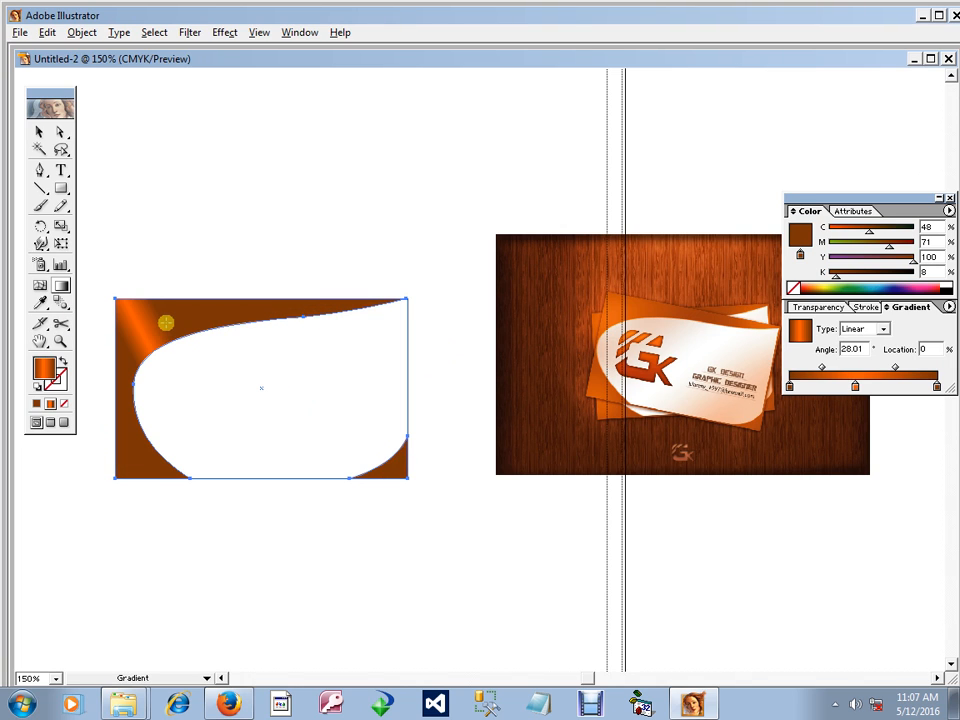
left_click_drag(129, 360, 184, 320)
left_click_drag(126, 334, 196, 331)
left_click_drag(122, 328, 214, 328)
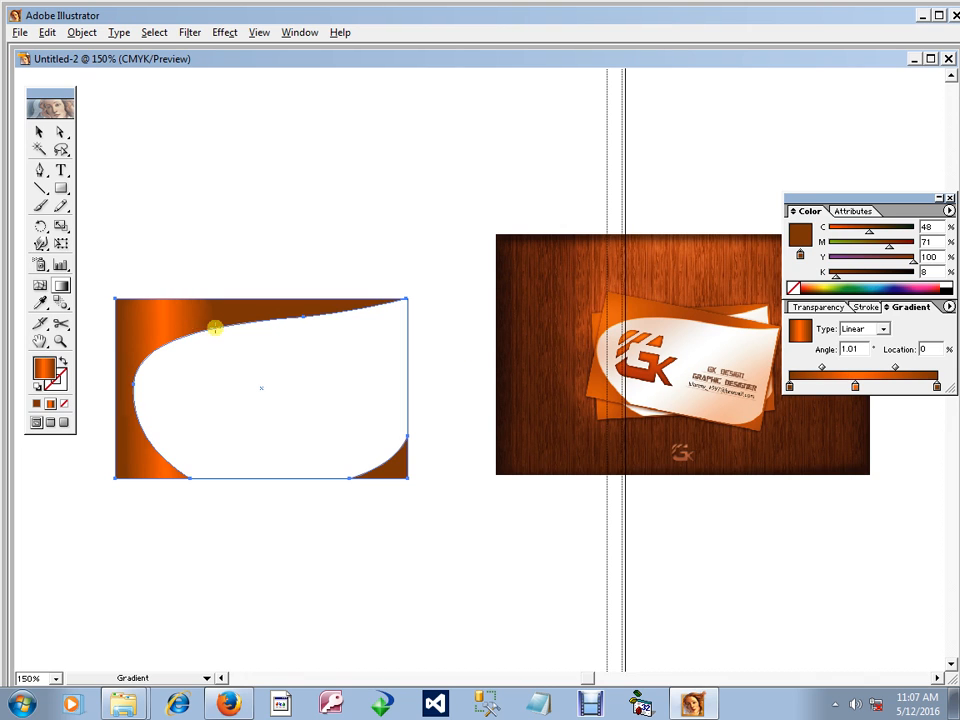
Step: Redraw the gradient diagonally from the card's lower left corner to near its upper right corner, at an angle of about 35 degrees
left_click_drag(118, 476, 371, 301)
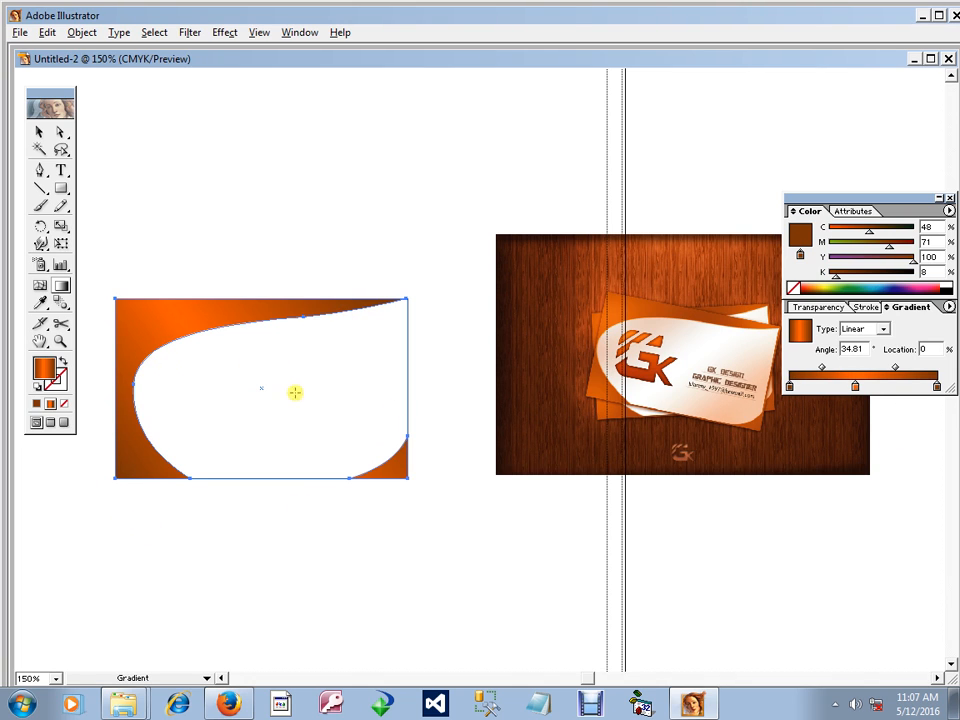
left_click(38, 132)
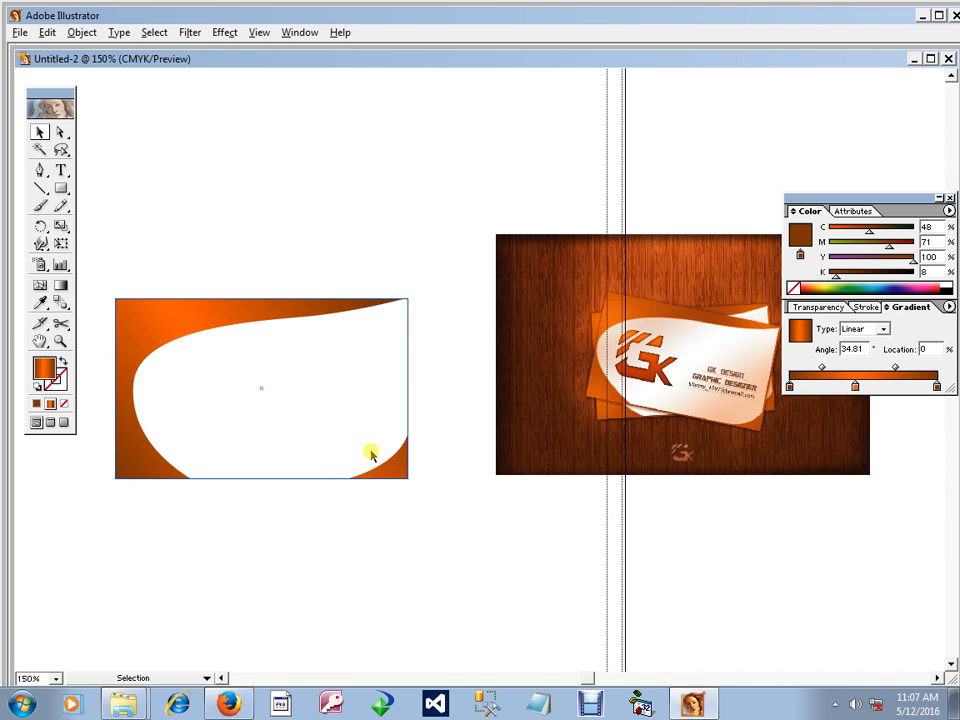
Step: Copy the curved border's gradient onto the lower right corner piece with the Eyedropper
left_click(396, 461)
left_click(38, 302)
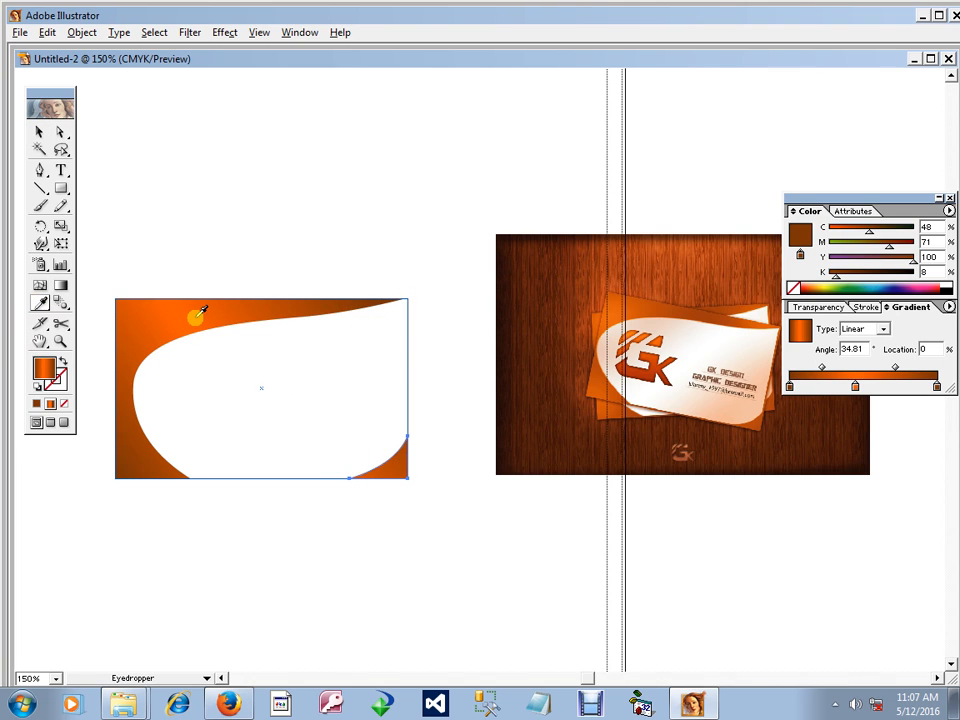
left_click(200, 313)
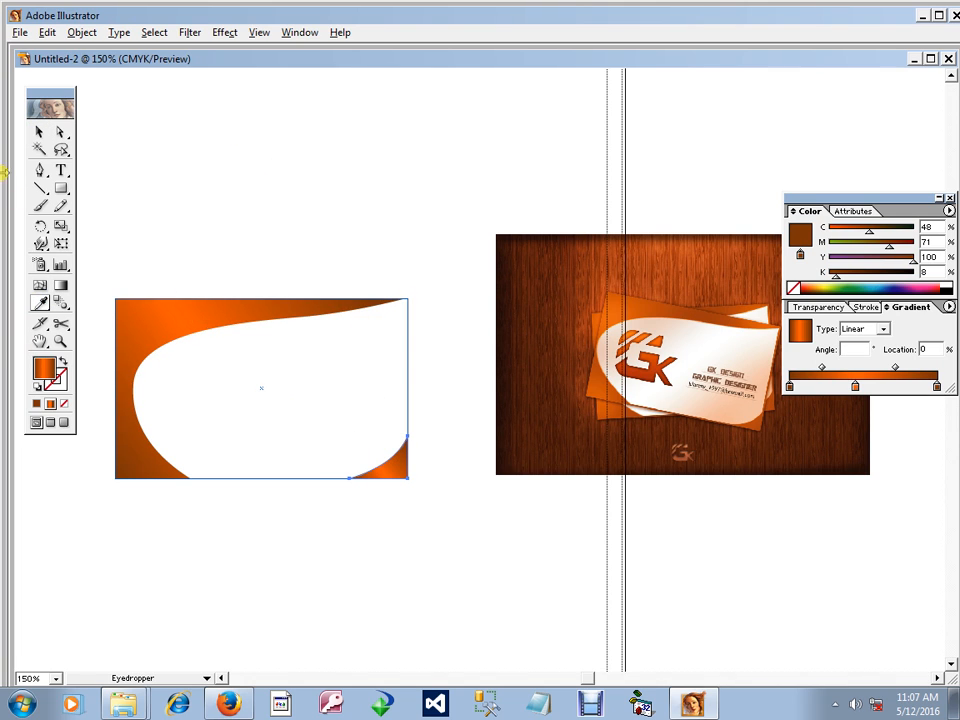
Step: Delete the lower right corner piece and undo the deletion
left_click(38, 132)
left_click(403, 436)
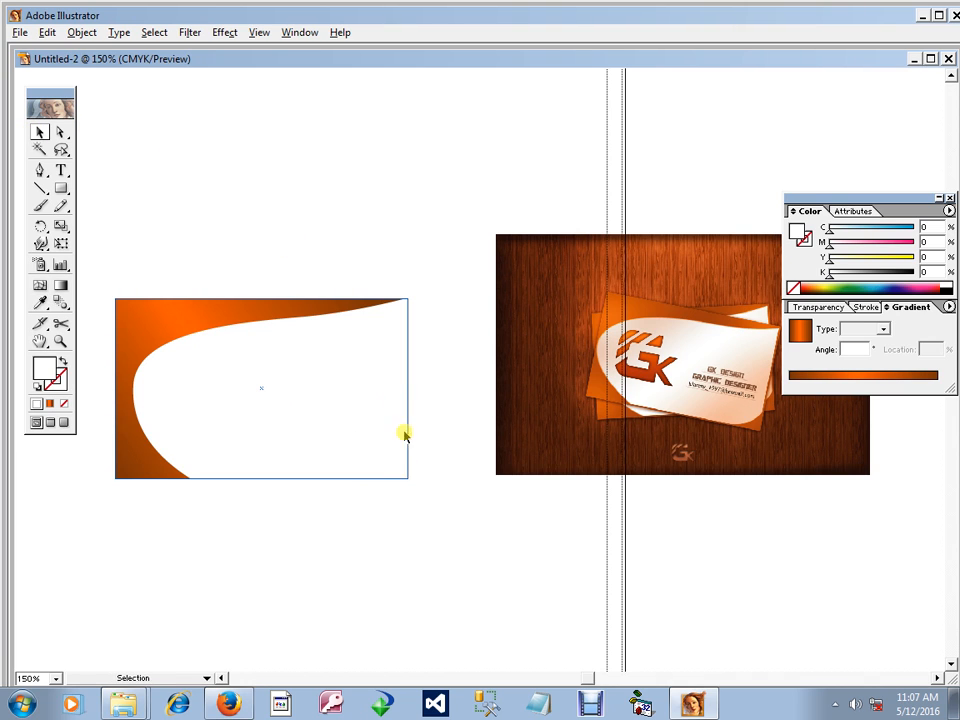
key("Delete")
key("ctrl+z")
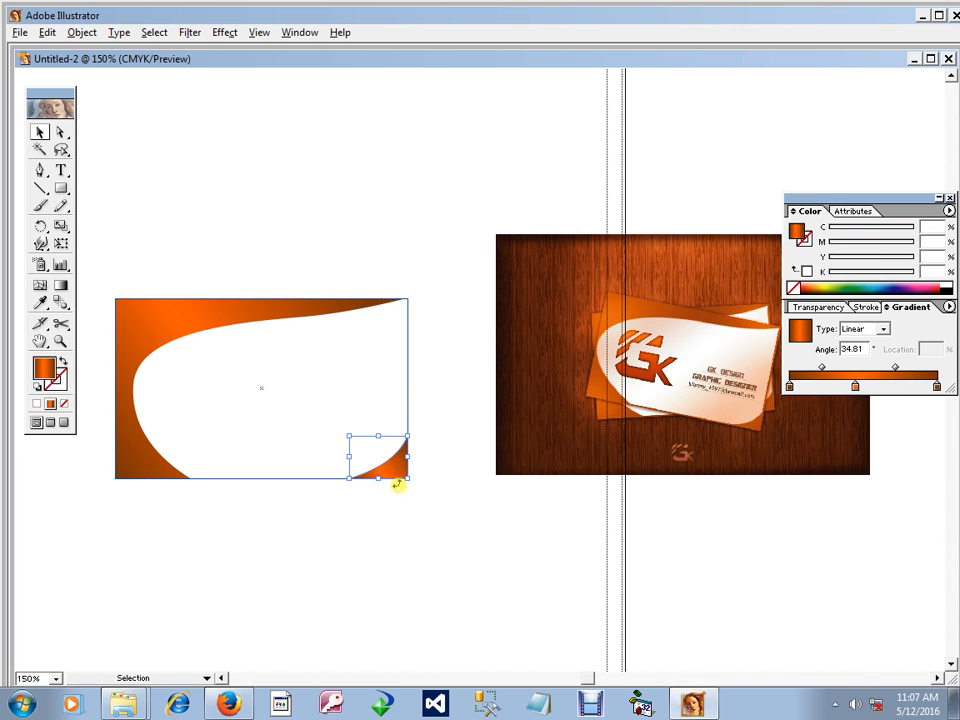
Step: Sample the curved border's gradient onto the lower right corner piece again and return to the Selection tool
left_click(40, 303)
left_click(332, 199)
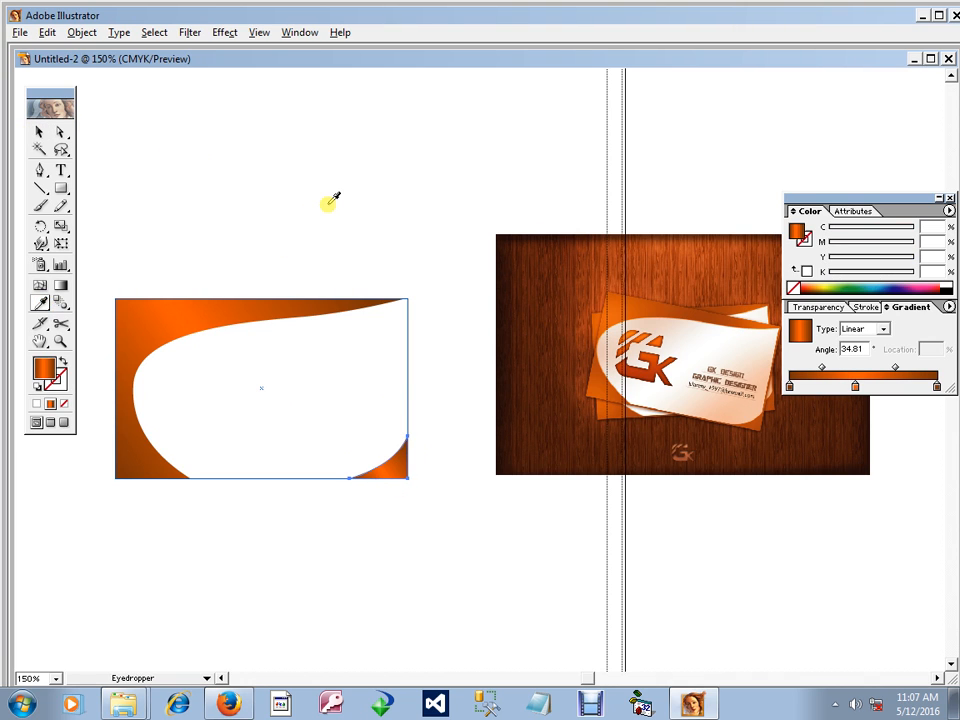
left_click(195, 313)
left_click(40, 132)
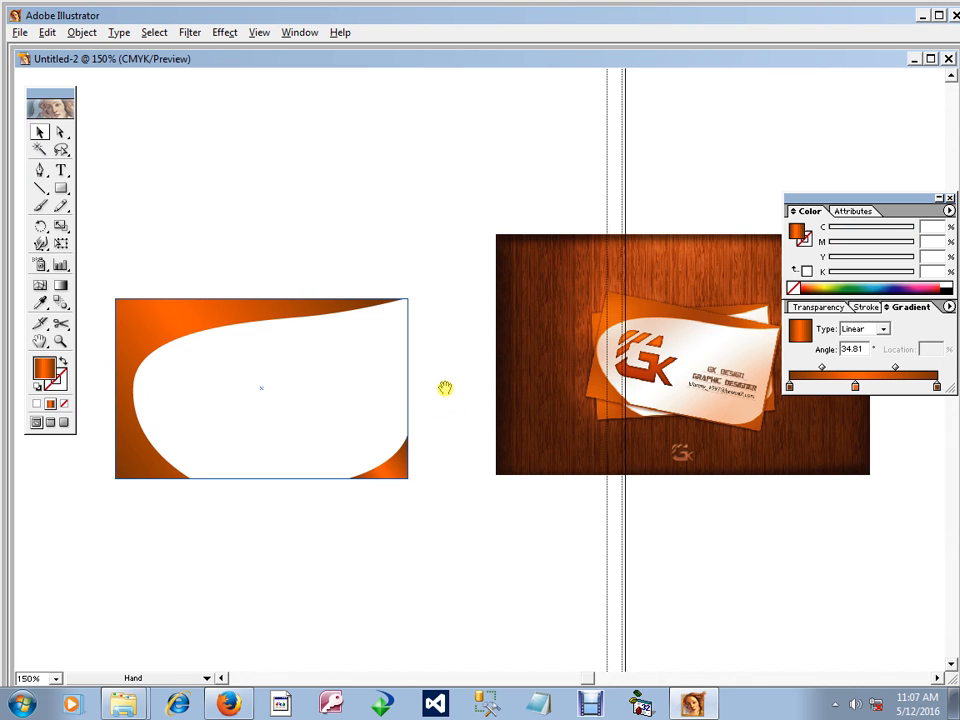
Step: Examine the reference image's business card up close, then return to the redrawn card
left_click_drag(446, 388, 840, 527)
left_click_drag(681, 476, 681, 534)
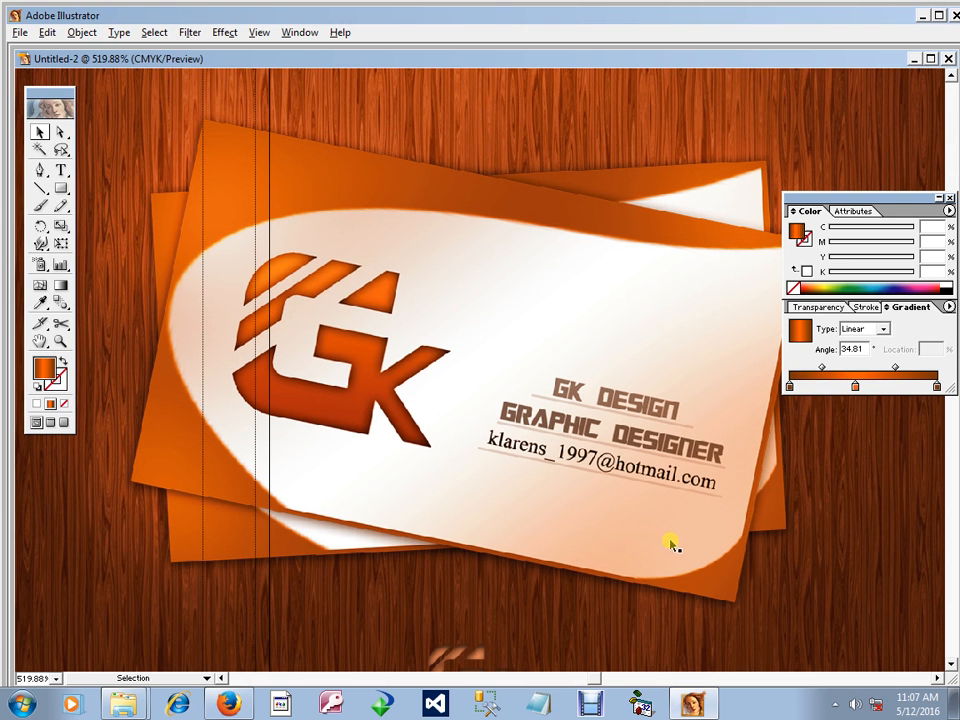
left_click(450, 420, "ctrl+alt")
left_click(450, 420, "ctrl+alt")
left_click(430, 391, "ctrl+alt")
left_click_drag(222, 343, 386, 458)
left_click(400, 464, "ctrl+alt")
Step: Unlock the guides in the document
right_click(364, 379)
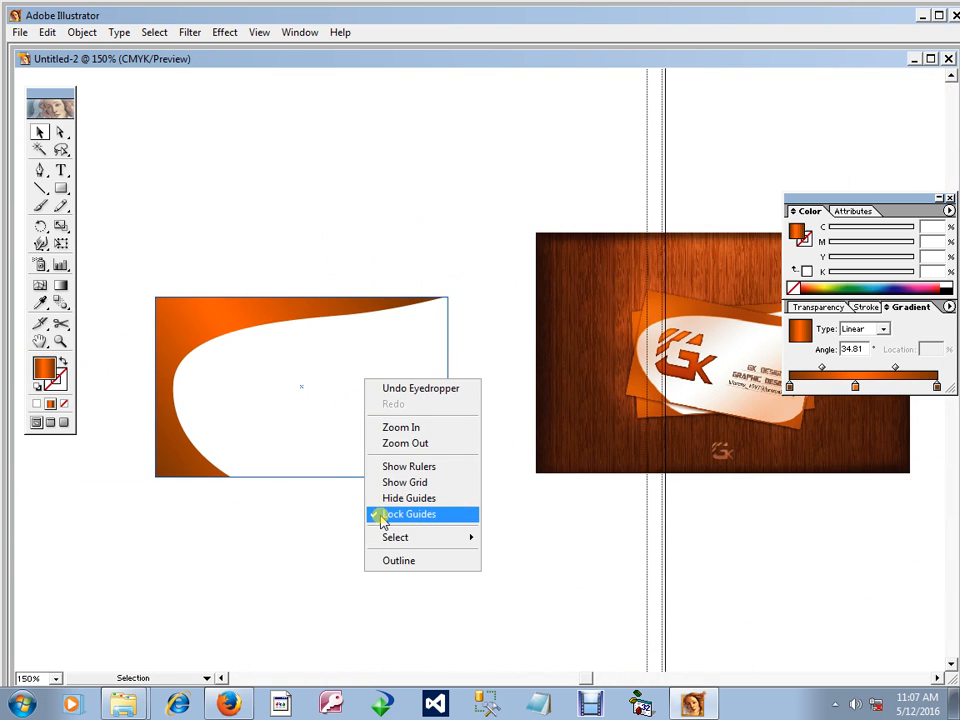
left_click(380, 516)
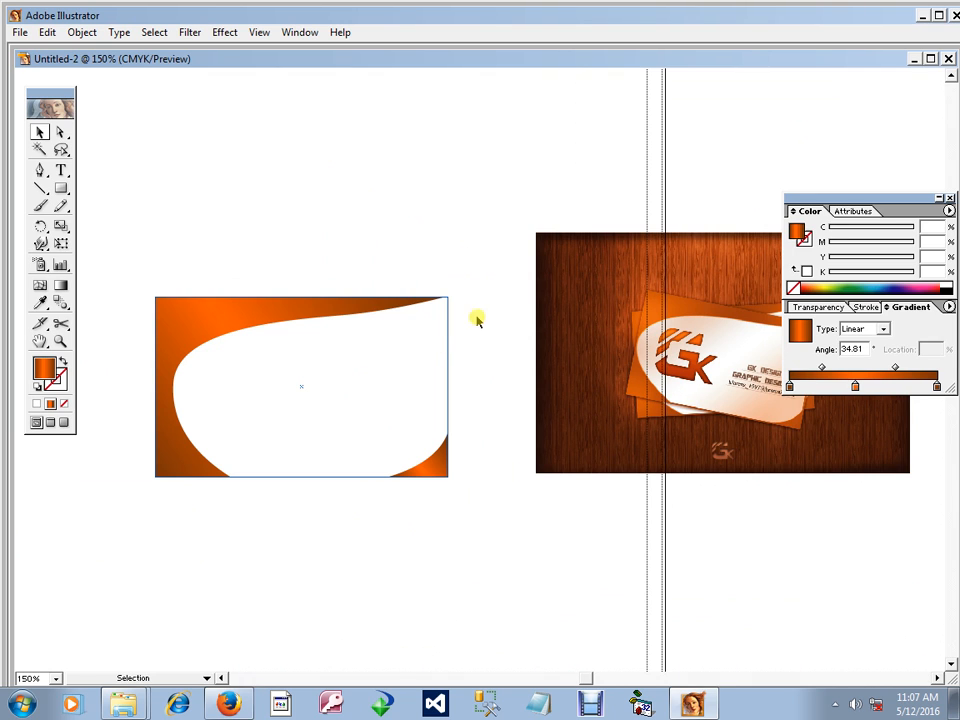
right_click(462, 337)
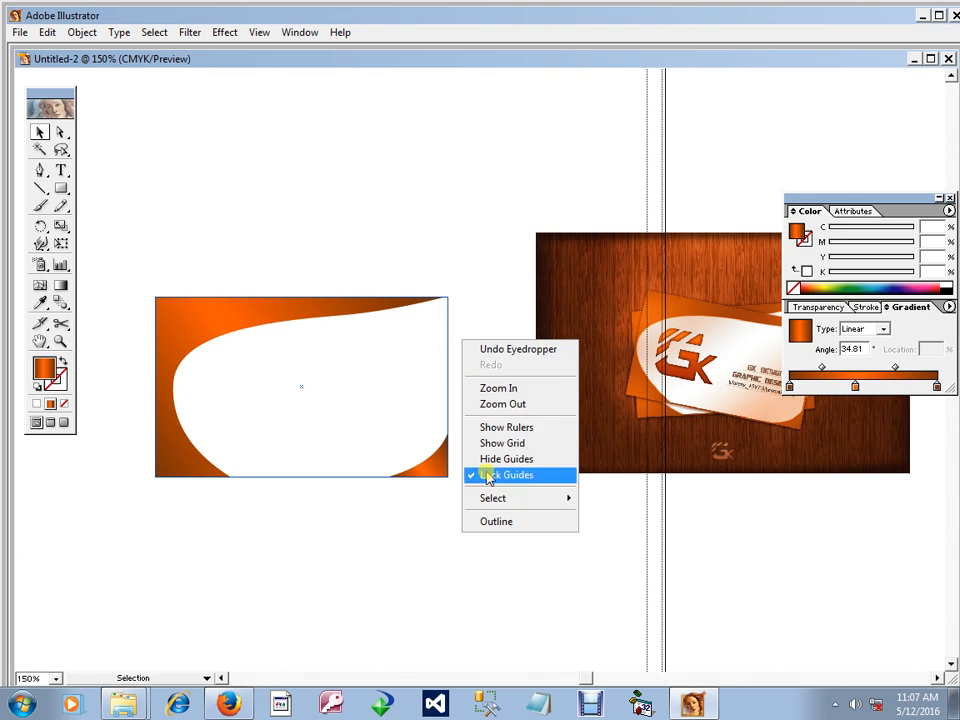
left_click(483, 474)
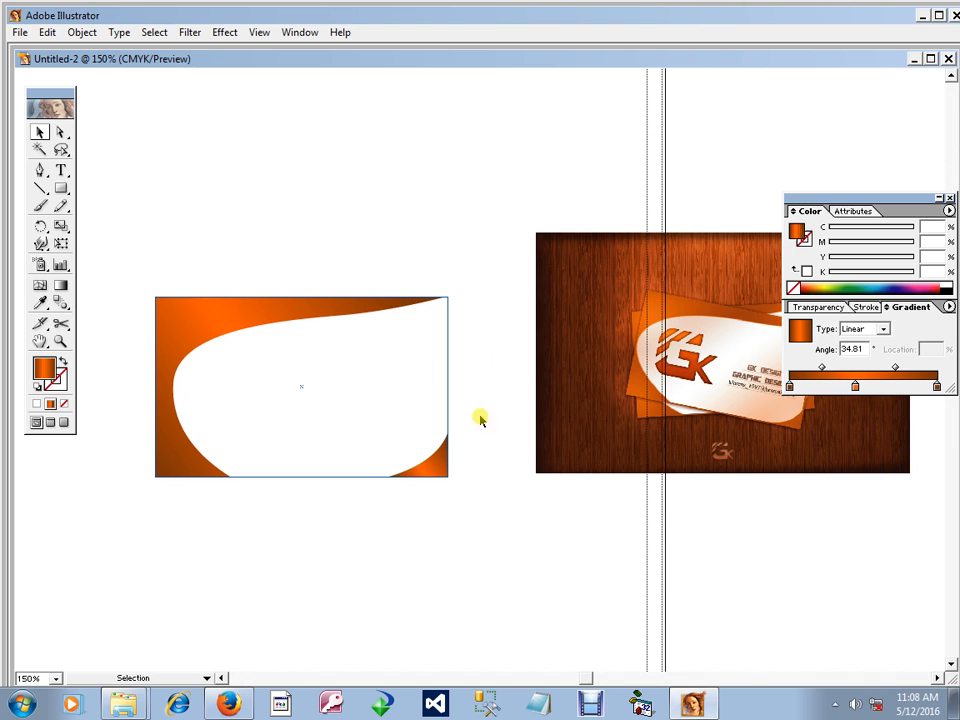
Step: Paste a copy of the card-outline guide in front and release it as a regular rectangle, undoing a trial move
right_click(468, 342)
left_click(444, 336)
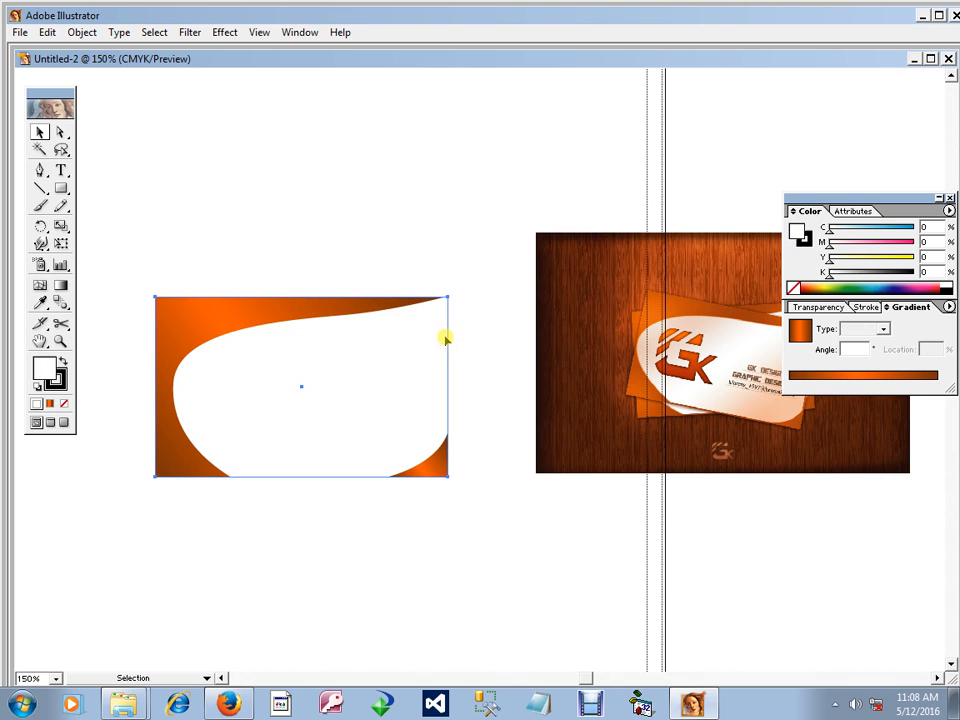
right_click(443, 337)
left_click(434, 317)
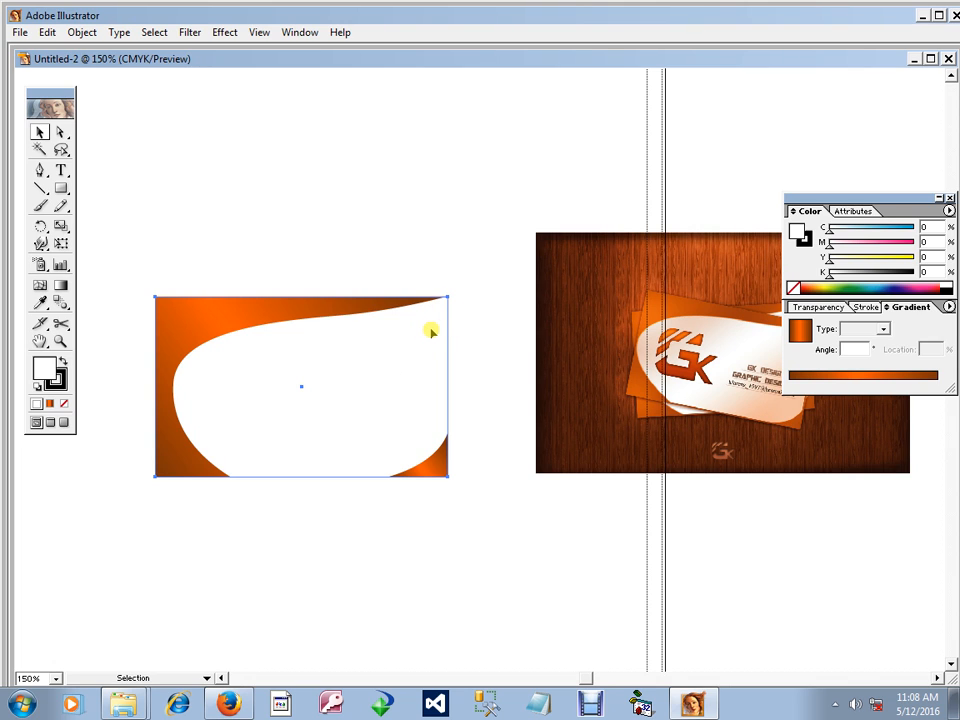
right_click(431, 331)
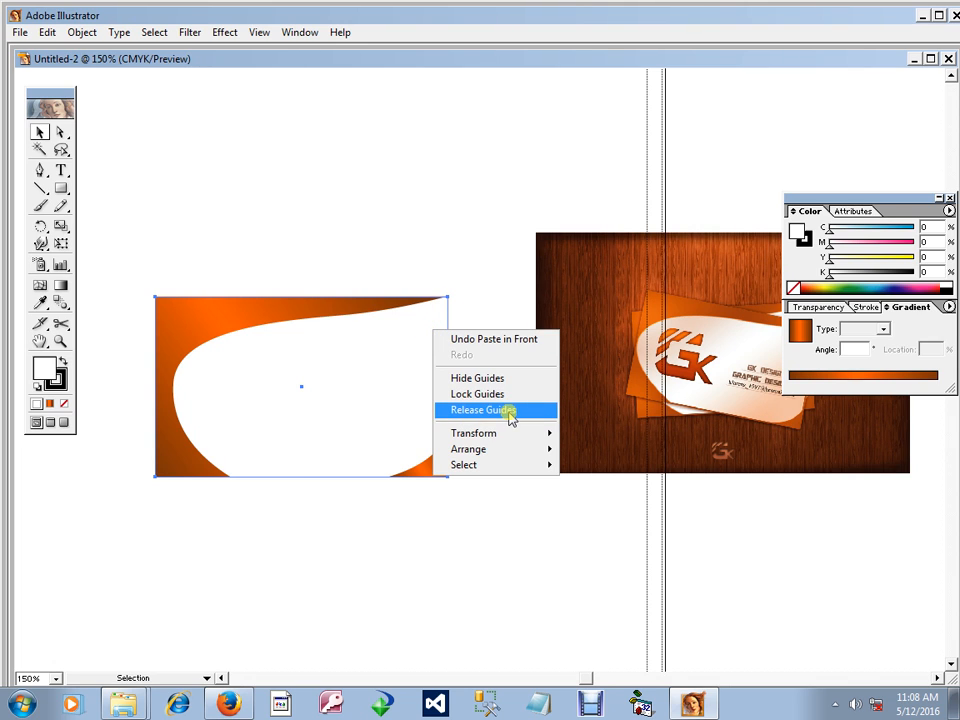
left_click(510, 416)
left_click(485, 407)
left_click_drag(388, 390, 384, 539)
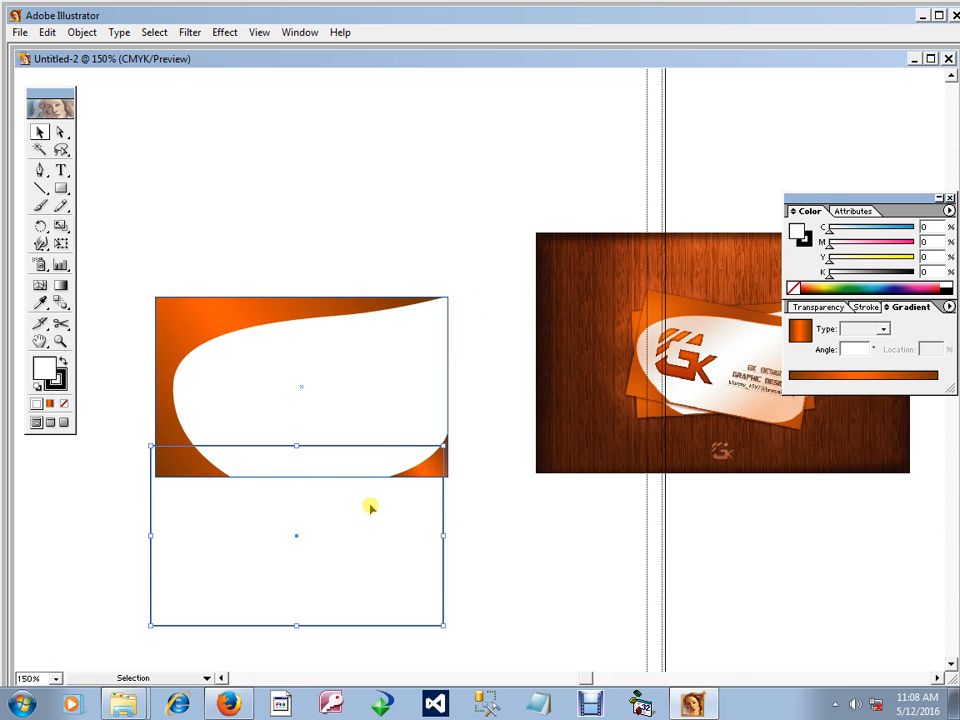
key("ctrl+z")
Step: Lock the guides again, then try moving the released rectangle and undo the move
left_click(421, 376, "ctrl")
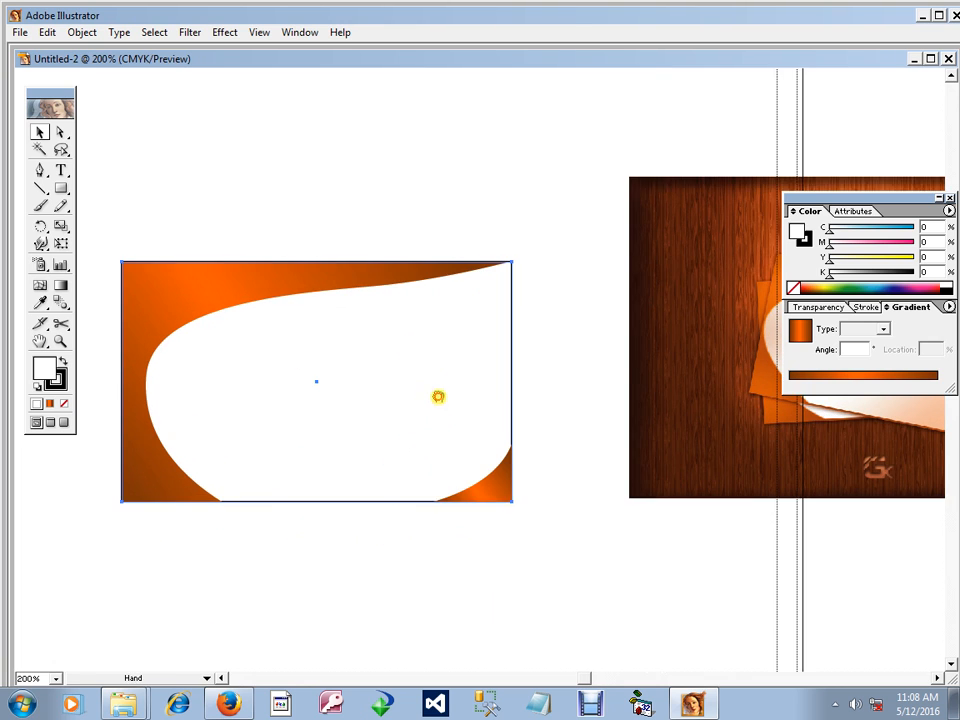
left_click_drag(439, 396, 439, 415)
left_click(558, 326)
right_click(549, 316)
left_click(572, 451)
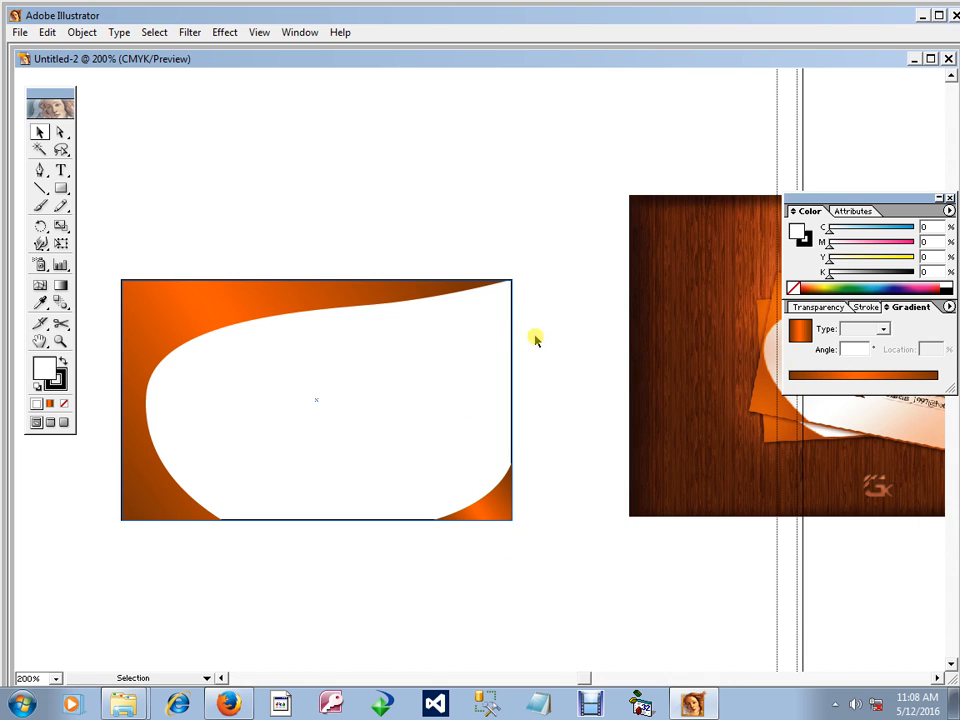
left_click_drag(512, 318, 556, 381)
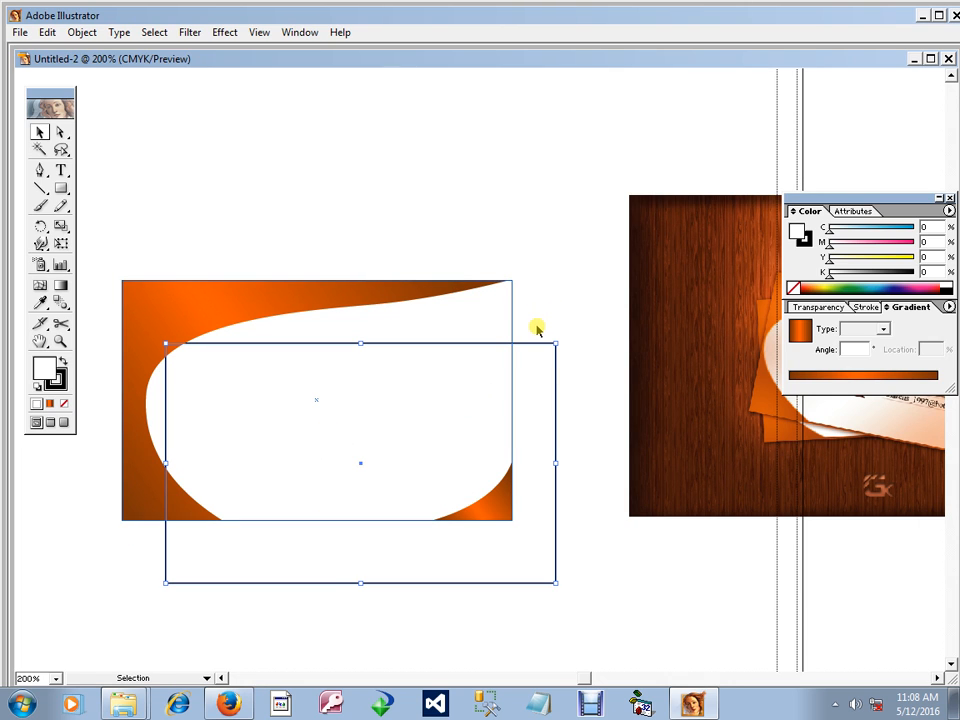
key("ctrl+z")
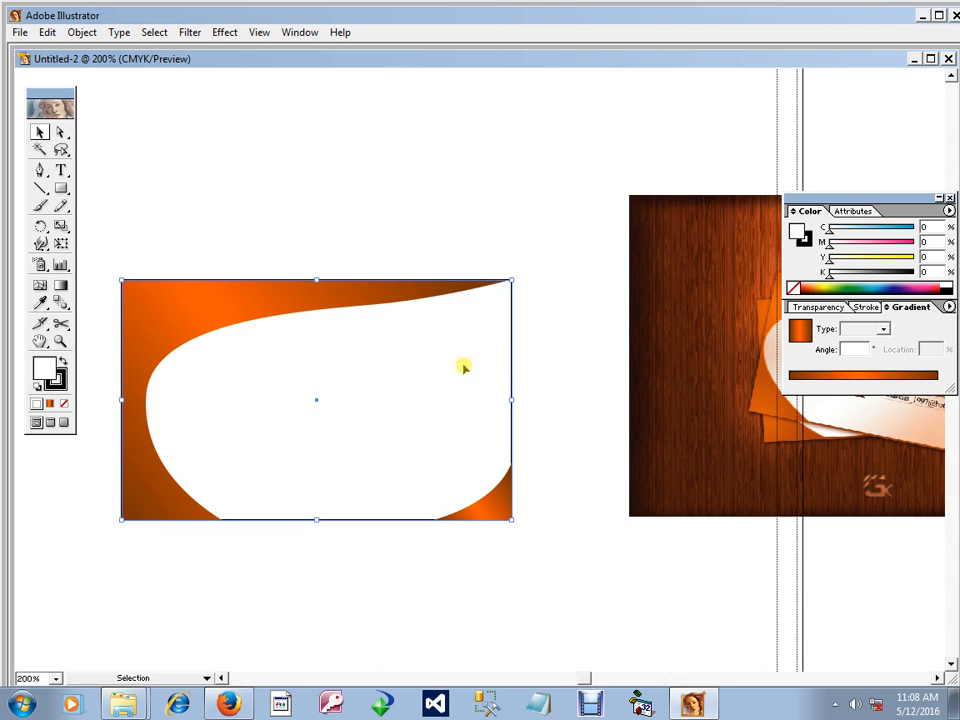
Step: Remove the card rectangle's stroke and fill it with the orange-brown linear gradient
left_click(58, 378)
left_click(63, 404)
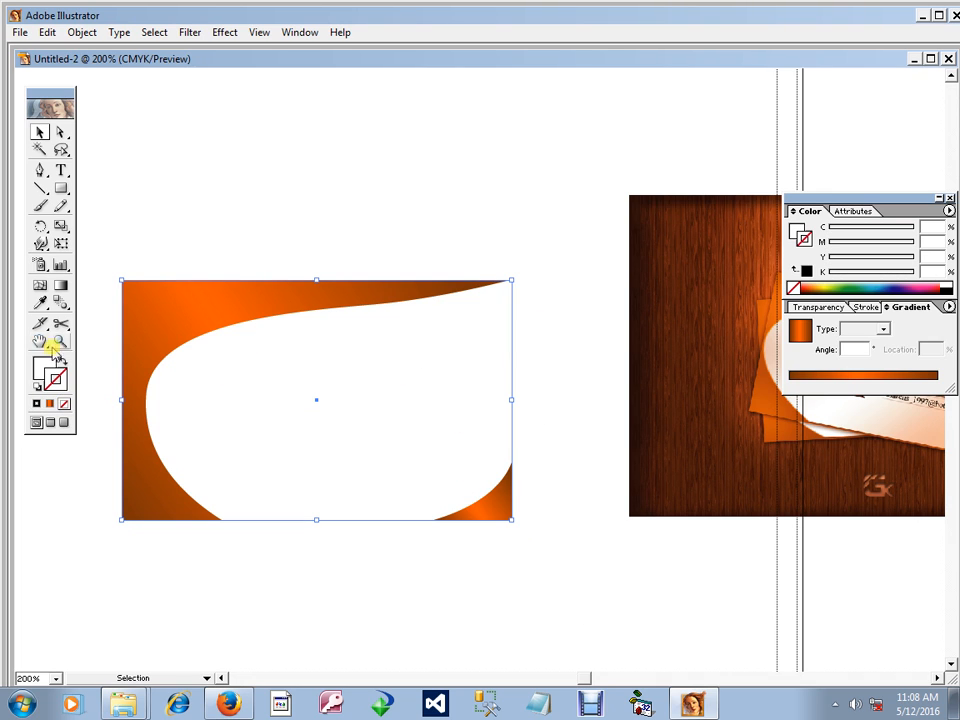
left_click(44, 365)
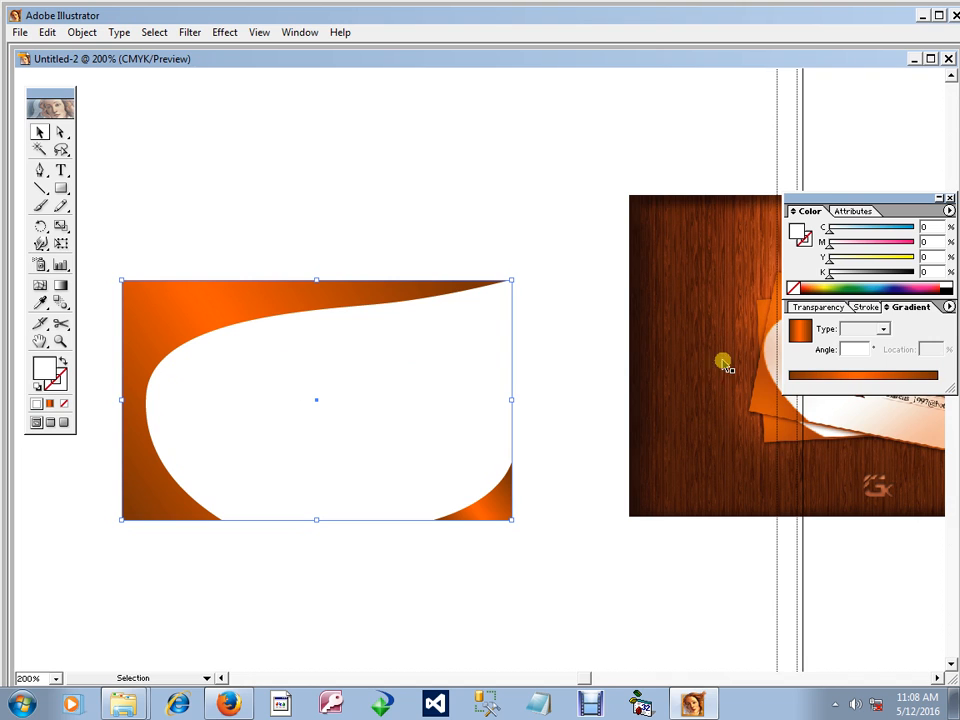
left_click(859, 377)
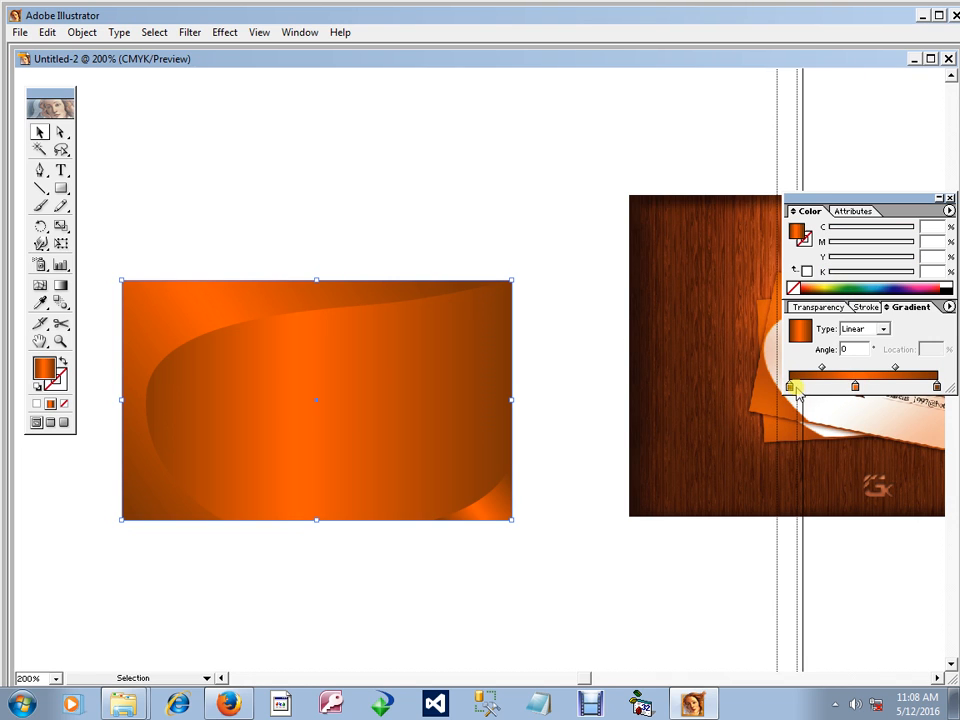
Step: Compare with the reference card and recolour the rectangle gradient's middle stop to near white, C 1, M 0, Y 0, K 0
left_click_drag(628, 388, 396, 455)
left_click(505, 448, "ctrl")
left_click_drag(727, 390, 508, 489)
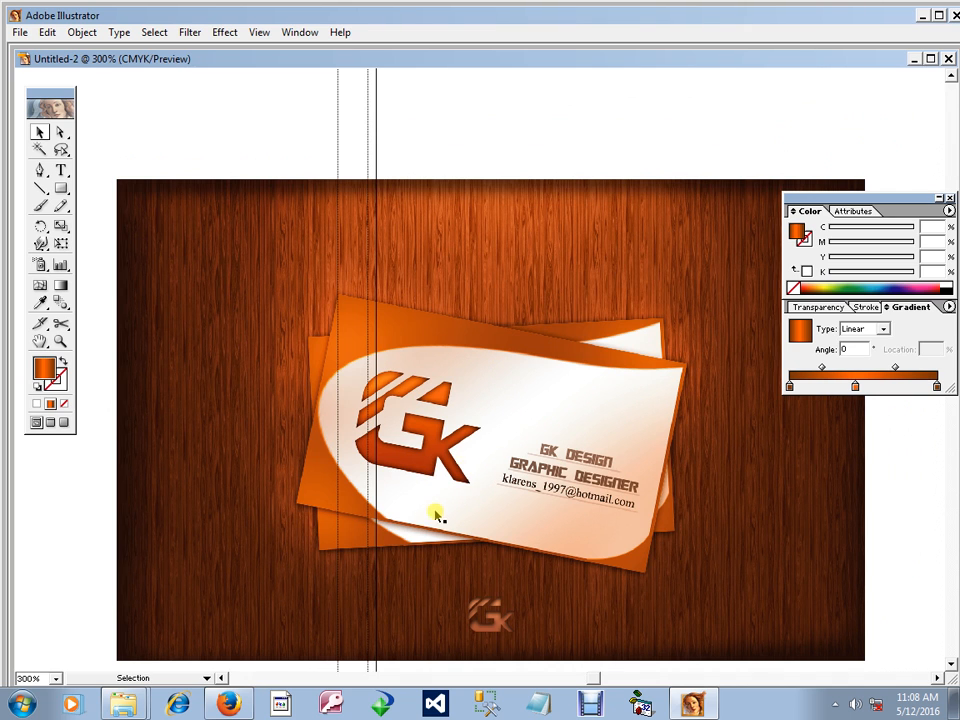
left_click(319, 430, "ctrl+alt")
left_click(396, 383, "ctrl+alt")
left_click_drag(337, 413, 375, 452)
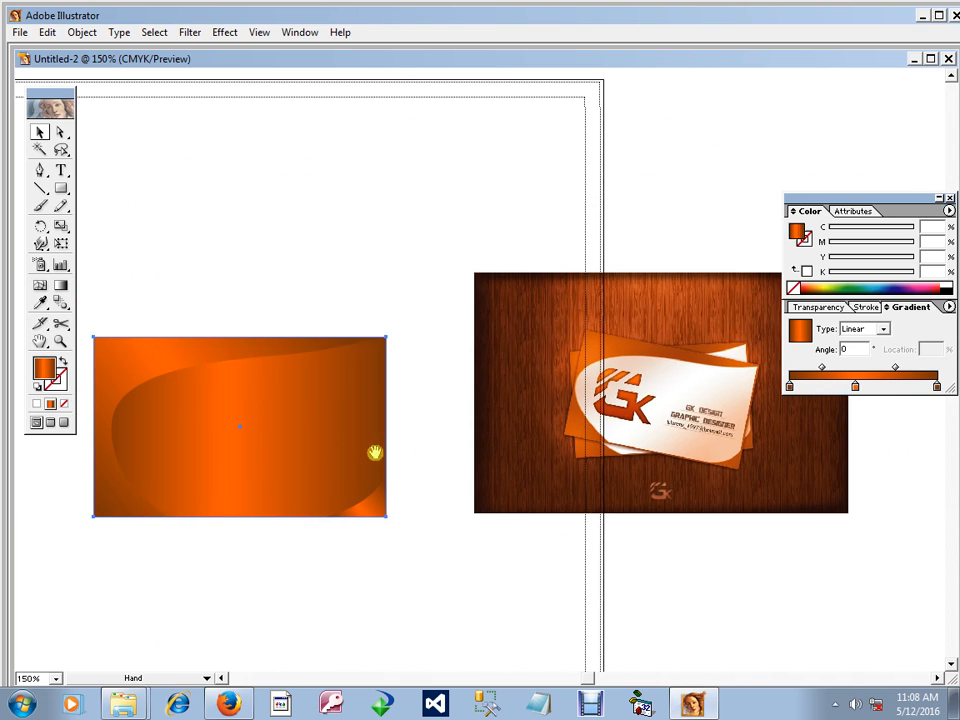
left_click(856, 389)
left_click_drag(870, 262, 829, 258)
left_click(829, 242)
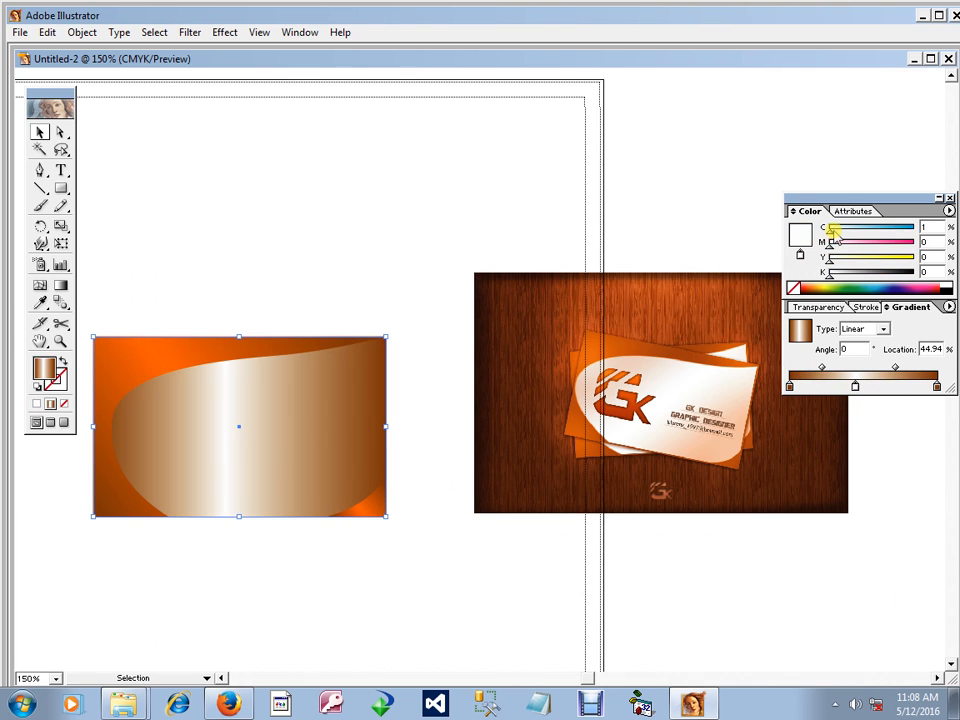
Step: Set the gradient's start stop to beige, C 6, M 13, Y 21, K 0, and replace the brown end stop with its copy
left_click(789, 385)
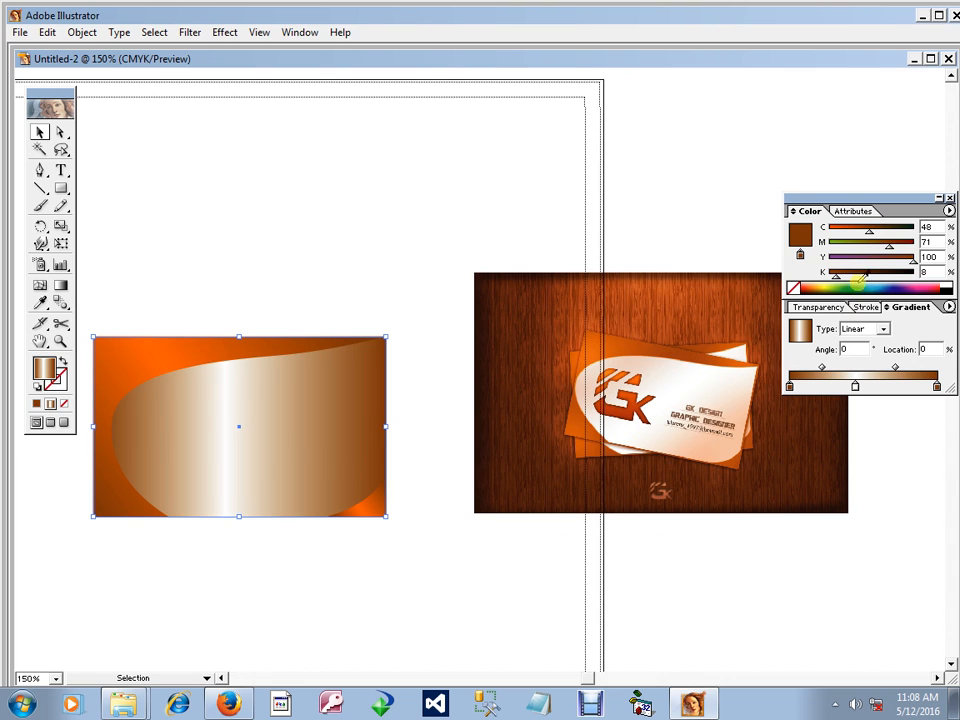
mouse_move(840, 278)
left_mouse_down()
mouse_move(829, 274)
mouse_move(837, 243)
mouse_move(845, 258)
left_mouse_up()
left_click(830, 229)
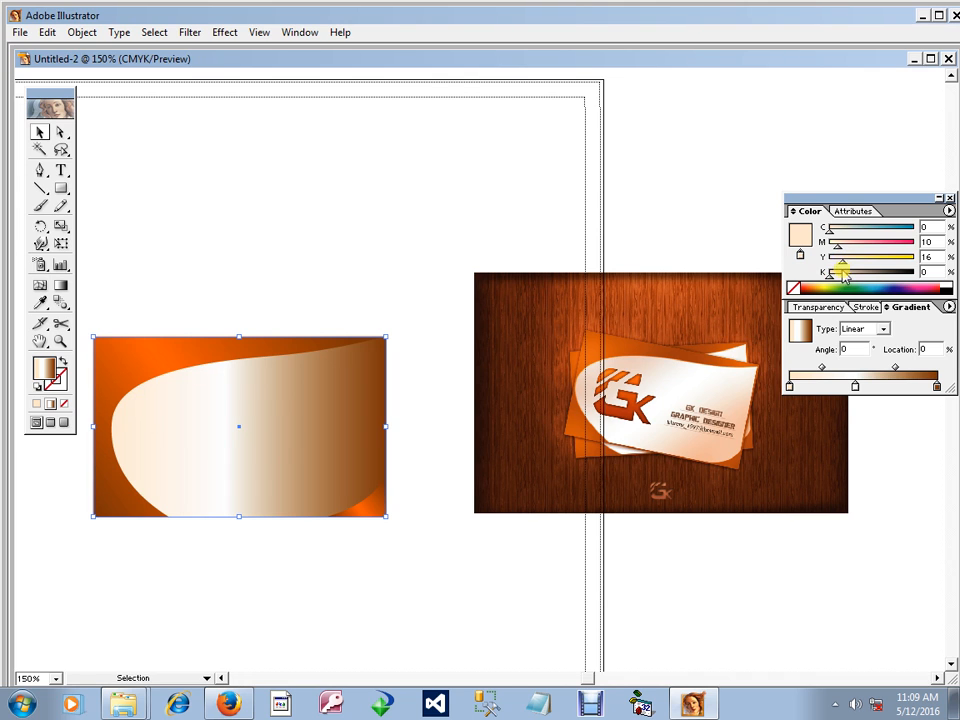
left_click_drag(843, 261, 843, 248)
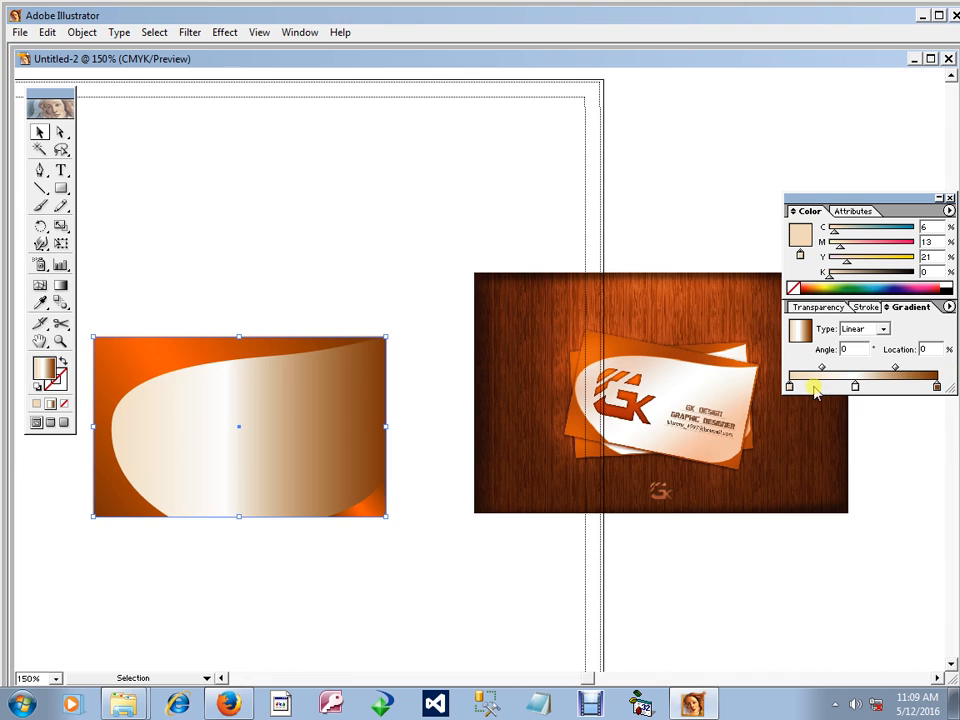
left_click_drag(938, 387, 917, 527)
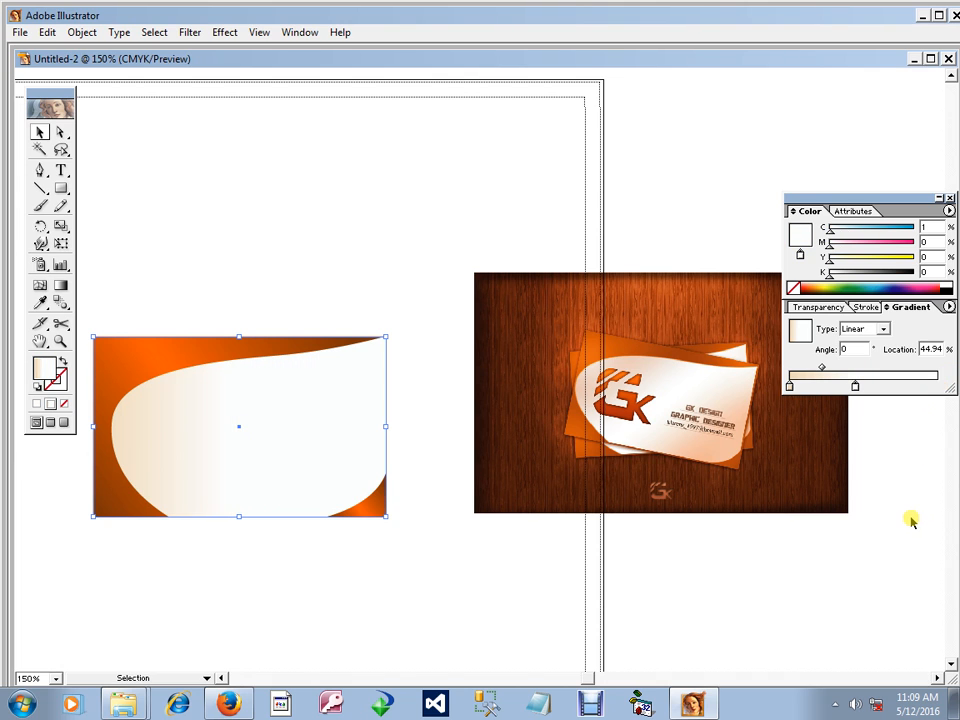
left_click(788, 385)
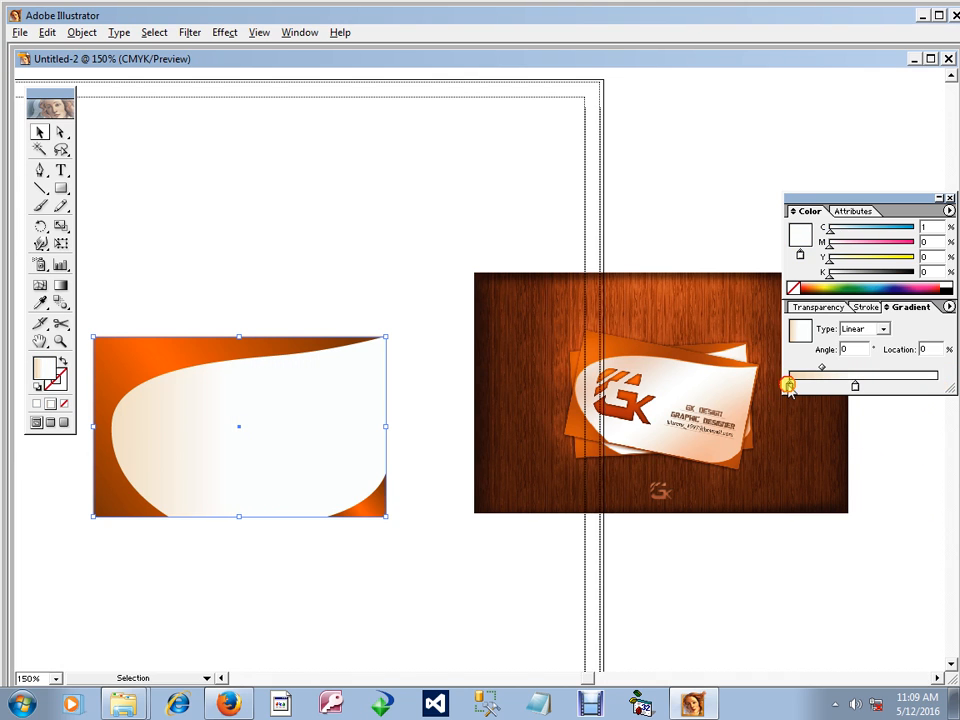
left_click_drag(788, 386, 945, 385)
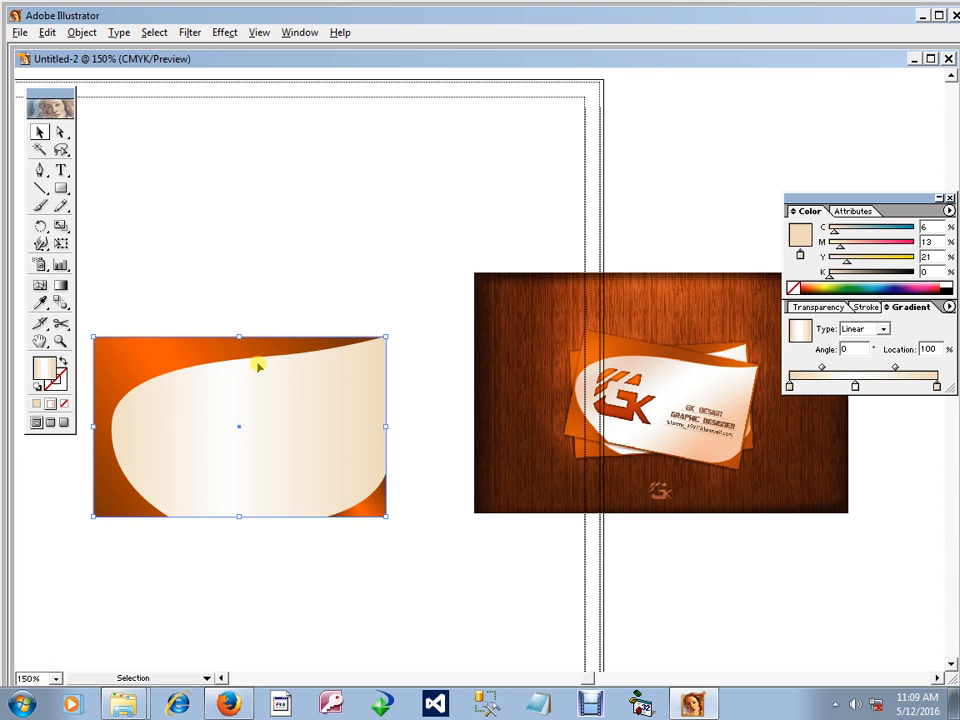
Step: Draw the beige-white gradient diagonally from the card's upper middle to its lower right corner, at about -42 degrees
left_click(61, 285)
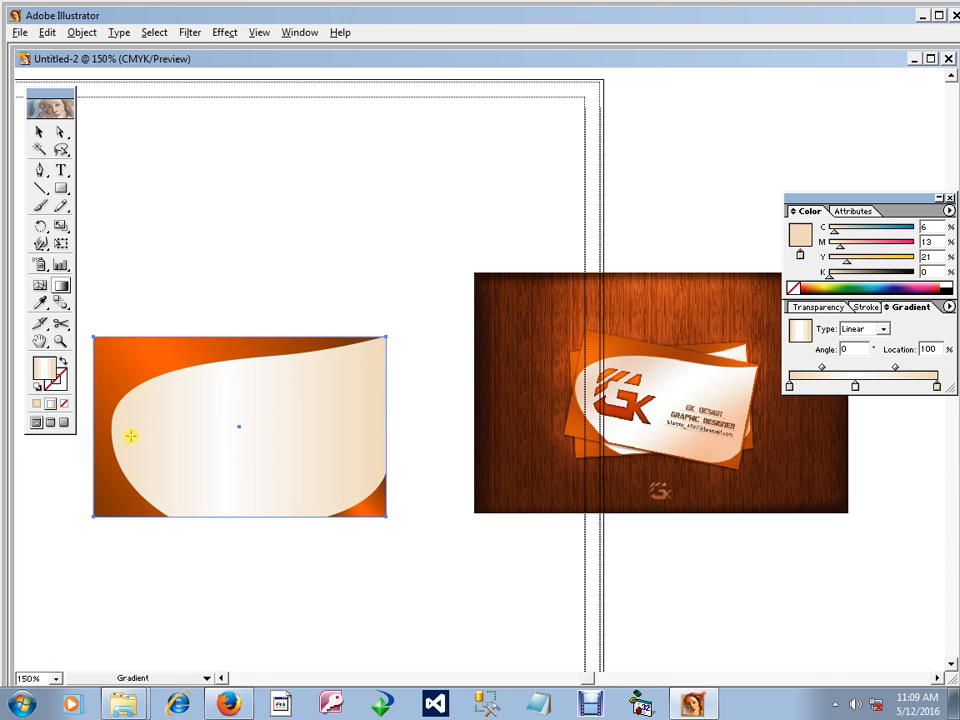
left_click_drag(131, 436, 372, 437)
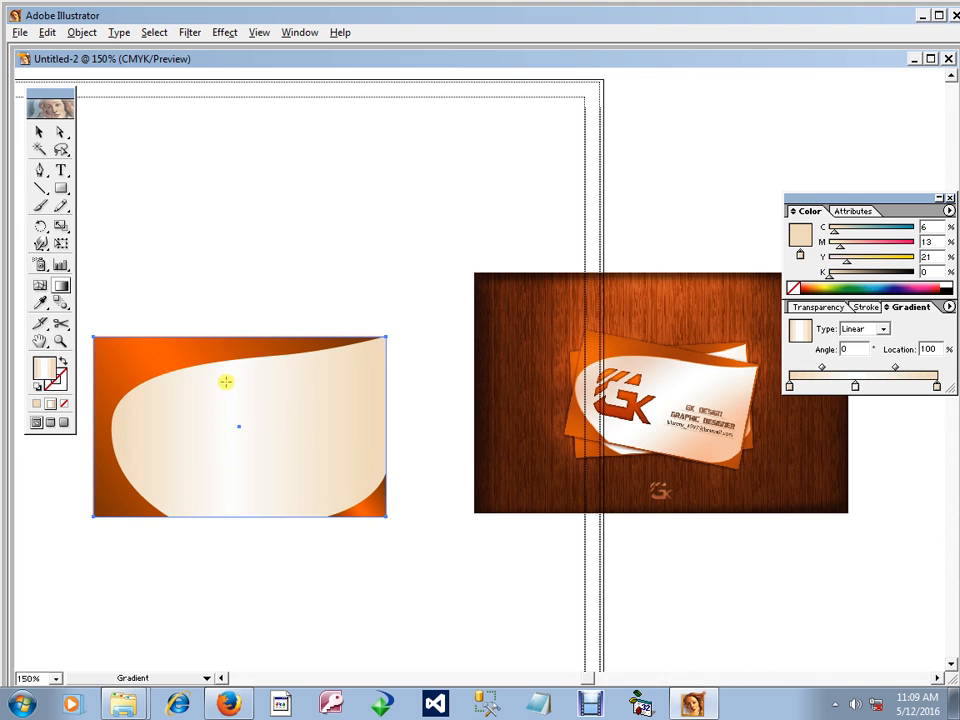
left_click_drag(240, 366, 385, 510)
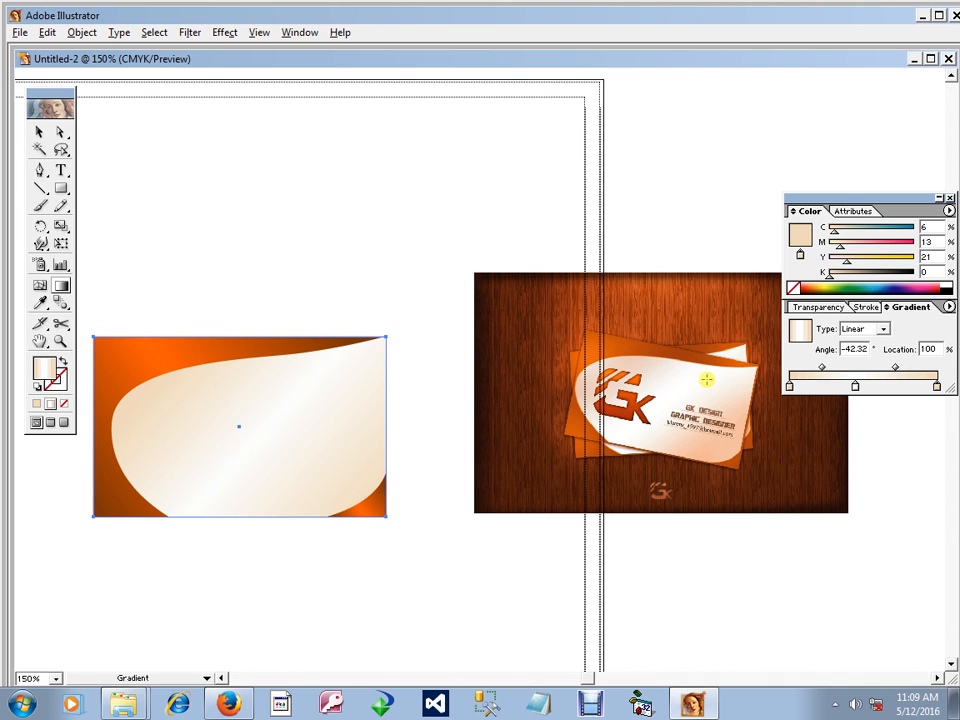
Step: Recolour the gradient's start stop to peach, C 6, M 25, Y 34, K 0, and replace the end stop with a copy of it
left_click(789, 386)
left_click_drag(840, 247, 863, 262)
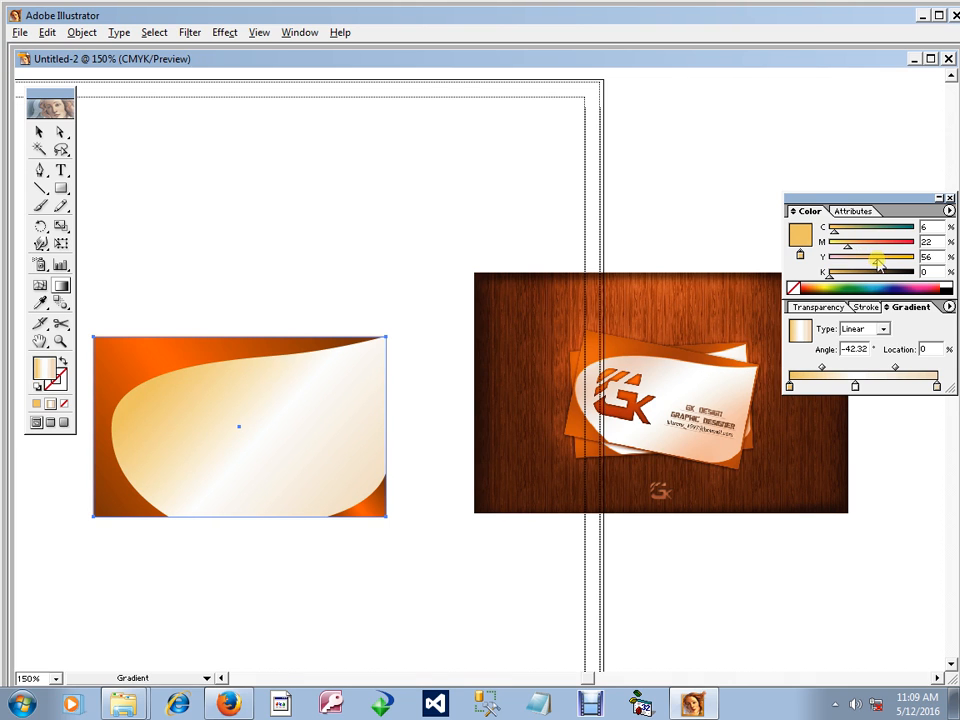
left_click(853, 244)
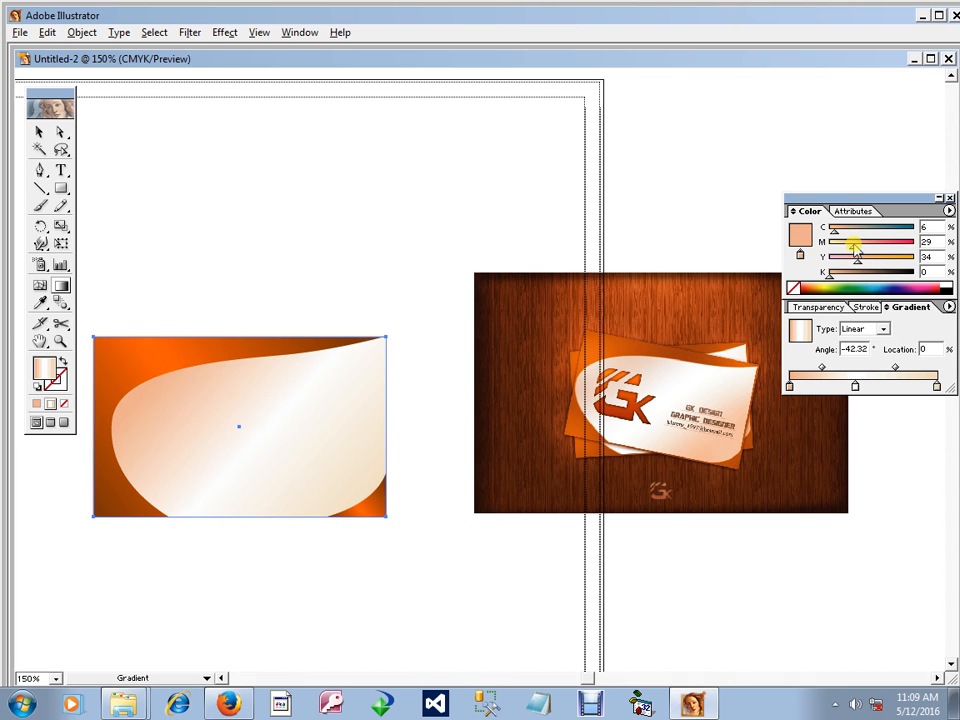
left_click_drag(855, 246, 851, 247)
left_click_drag(935, 386, 795, 390)
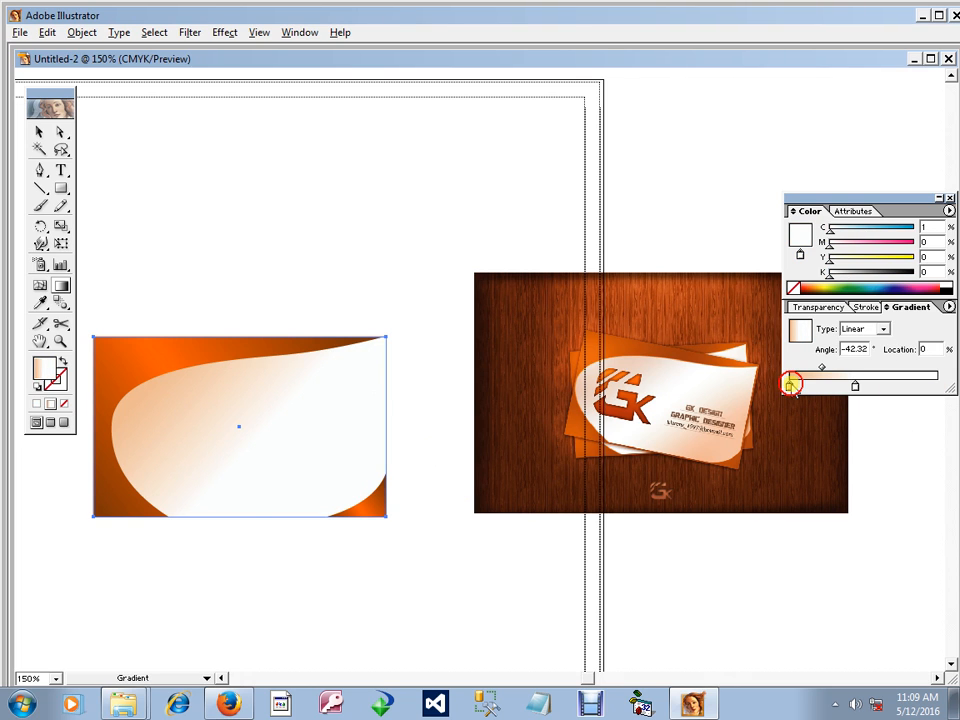
left_click(936, 386)
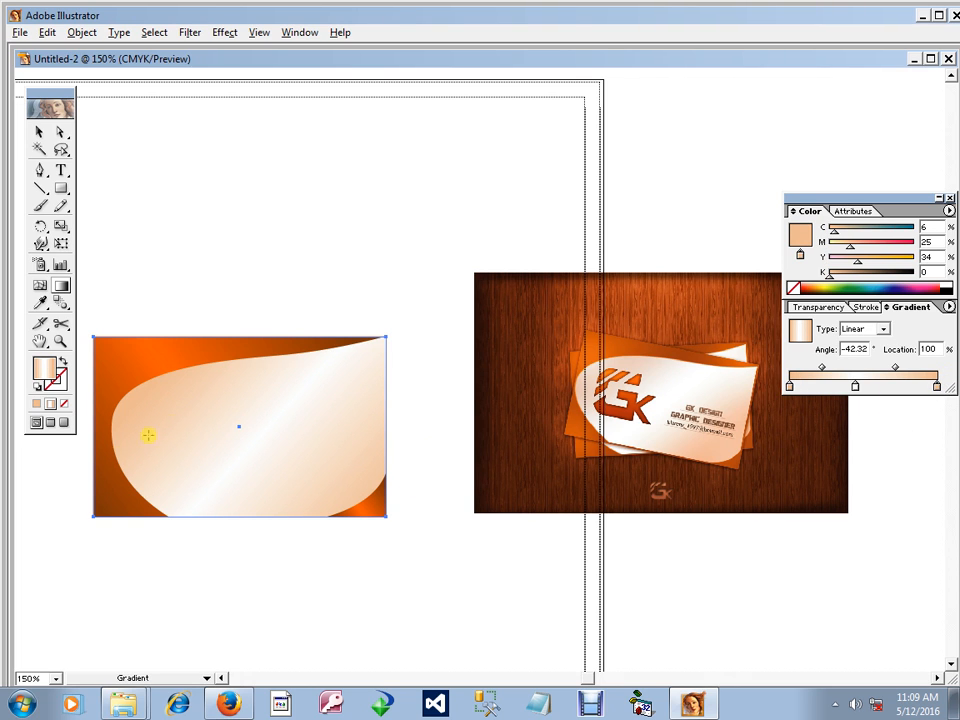
Step: Redraw the peach-white gradient diagonally toward the card's lower right at about -43 degrees, and shift its middle stop and midpoints slightly
left_click_drag(160, 378, 385, 517)
left_click_drag(200, 389, 401, 514)
left_click_drag(220, 368, 347, 469)
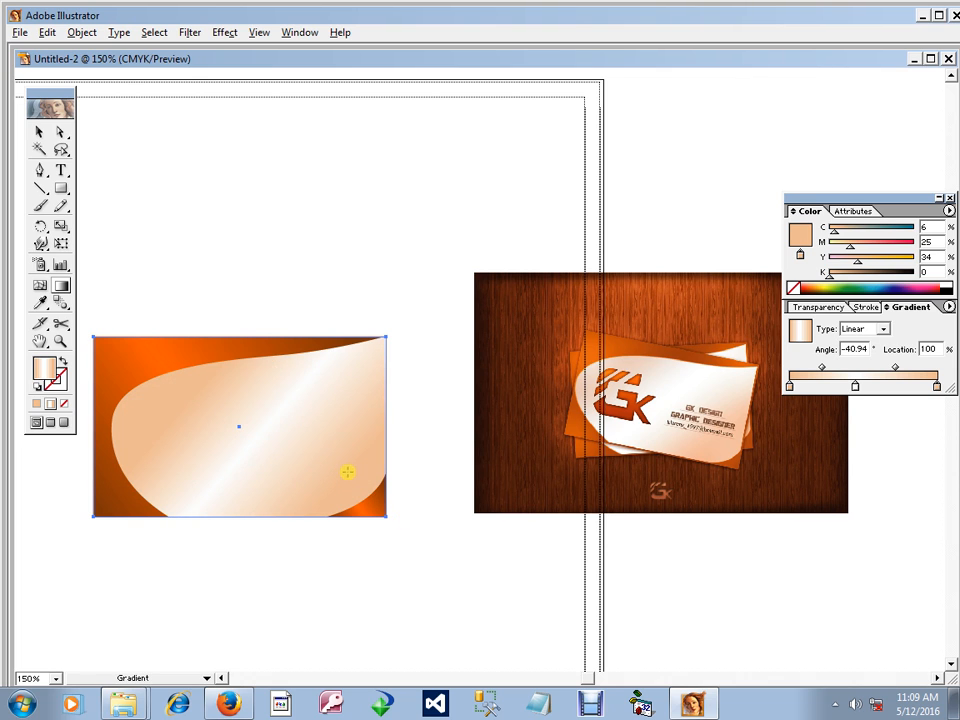
left_click_drag(182, 336, 369, 506)
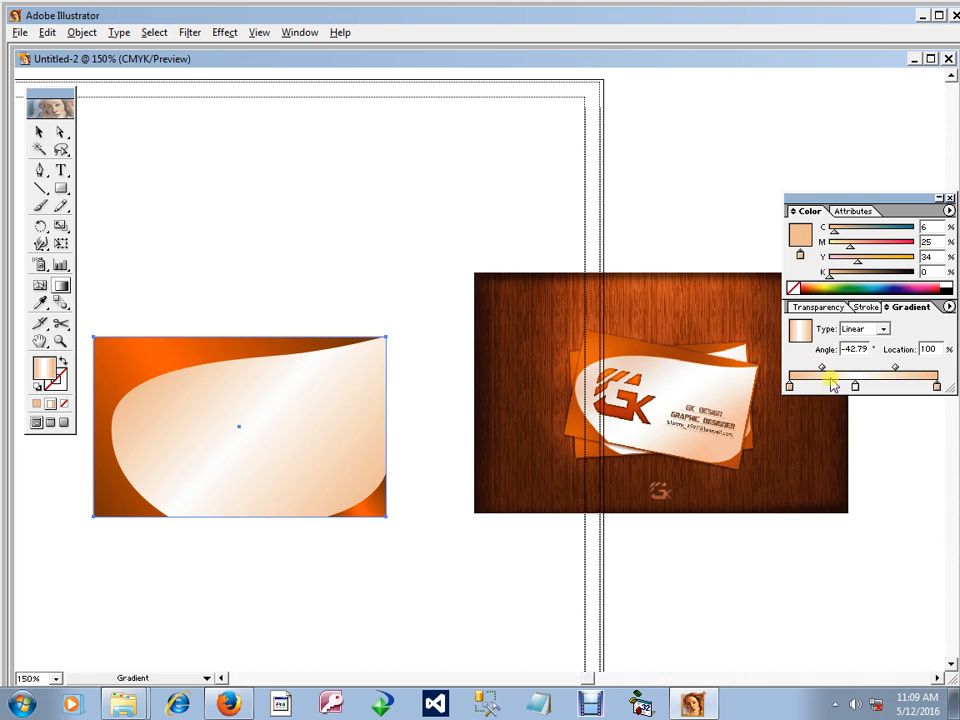
mouse_move(822, 369)
left_mouse_down()
mouse_move(808, 372)
mouse_move(896, 369)
mouse_move(808, 370)
mouse_move(861, 387)
mouse_move(821, 368)
left_mouse_up()
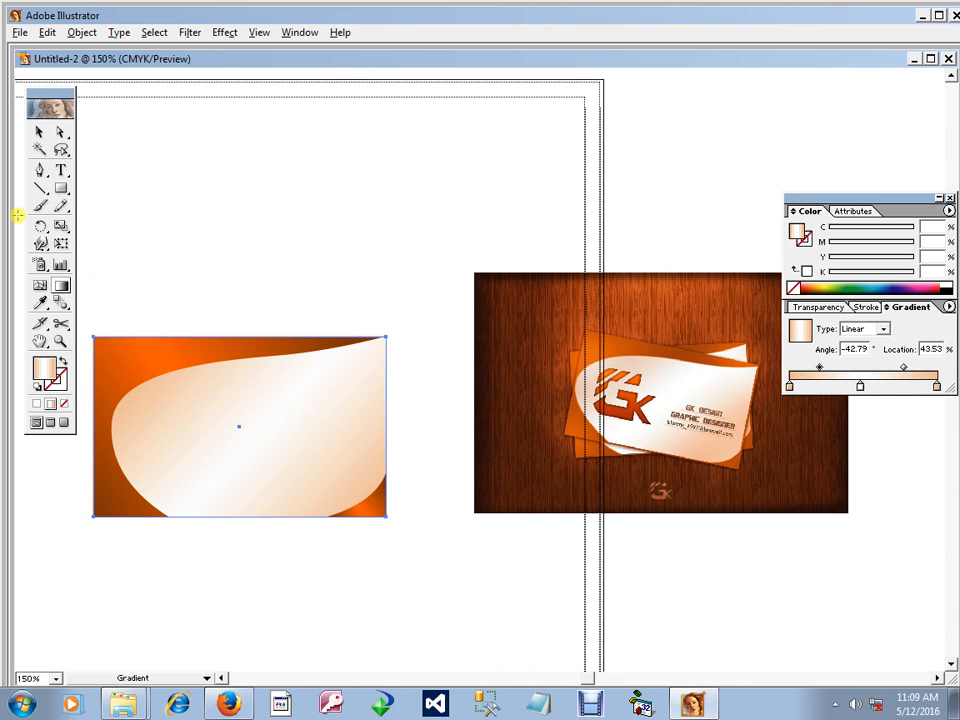
Step: Examine the reference card's curved orange border and its white edge up close
left_click(38, 131)
key("Tab")
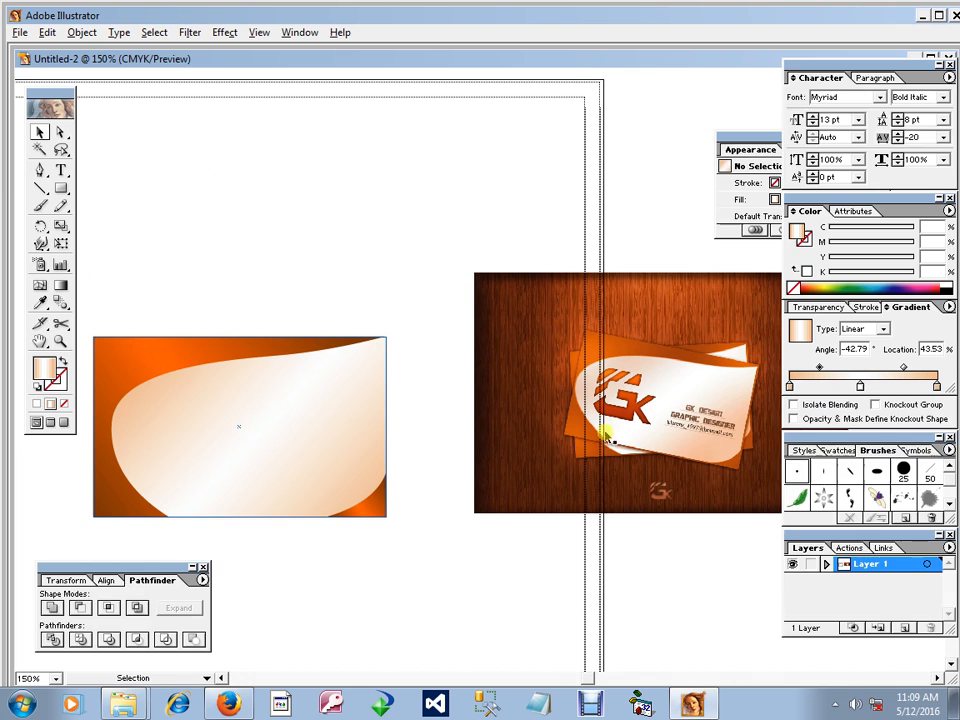
left_click(616, 400, "ctrl")
left_click(613, 395, "ctrl")
key("Tab")
left_click_drag(528, 415, 647, 401)
left_click(458, 367, "ctrl")
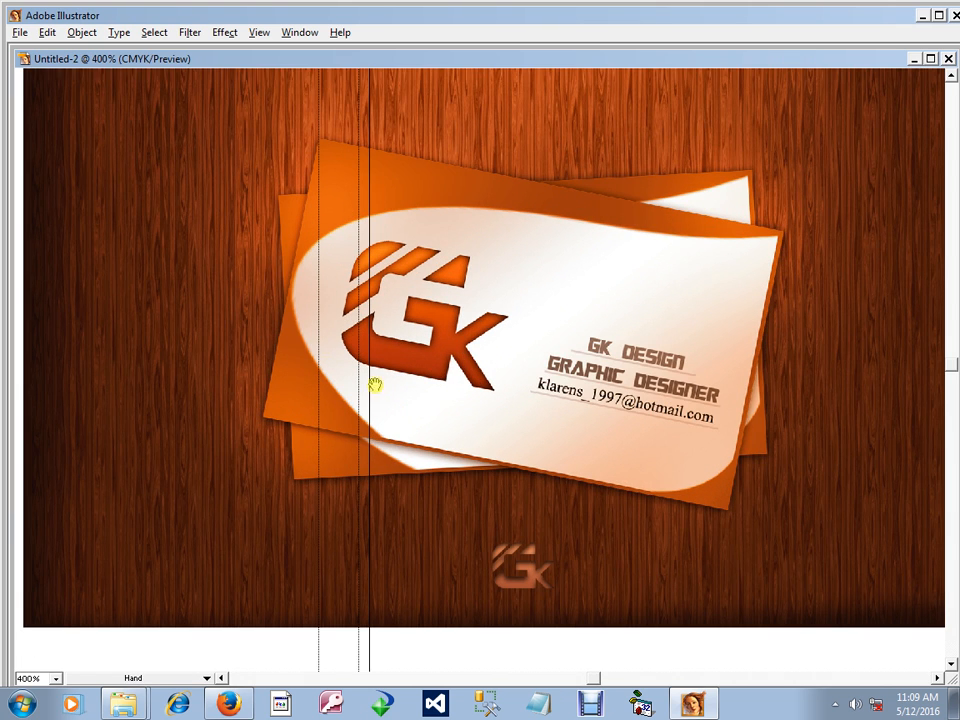
left_click_drag(304, 285, 299, 342)
left_click(379, 310, "ctrl")
left_click_drag(448, 356, 350, 315)
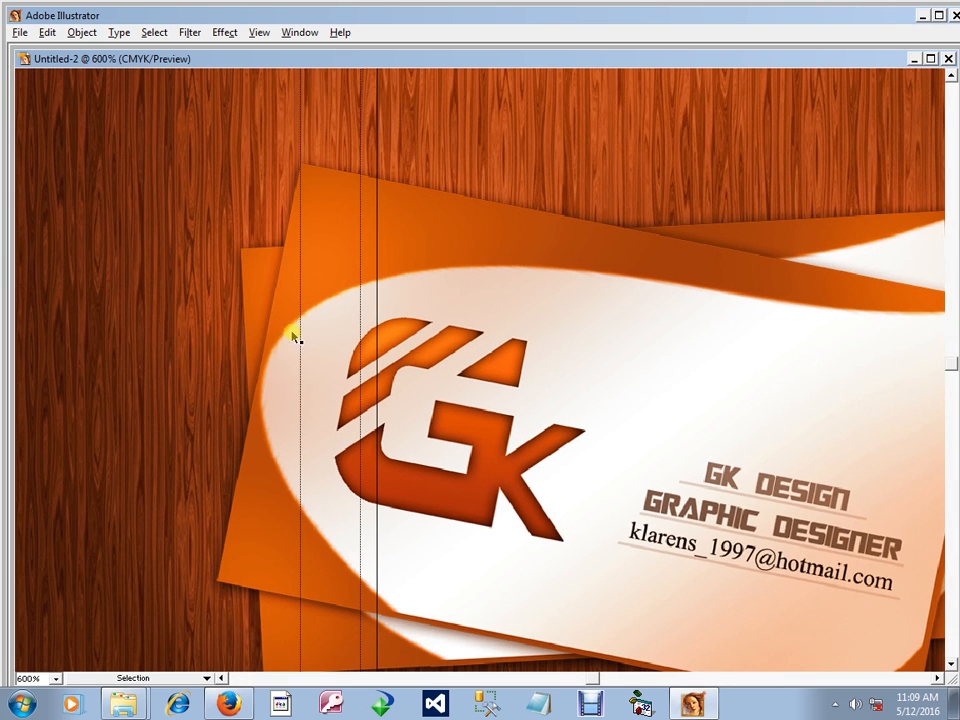
key("ctrl+alt+space")
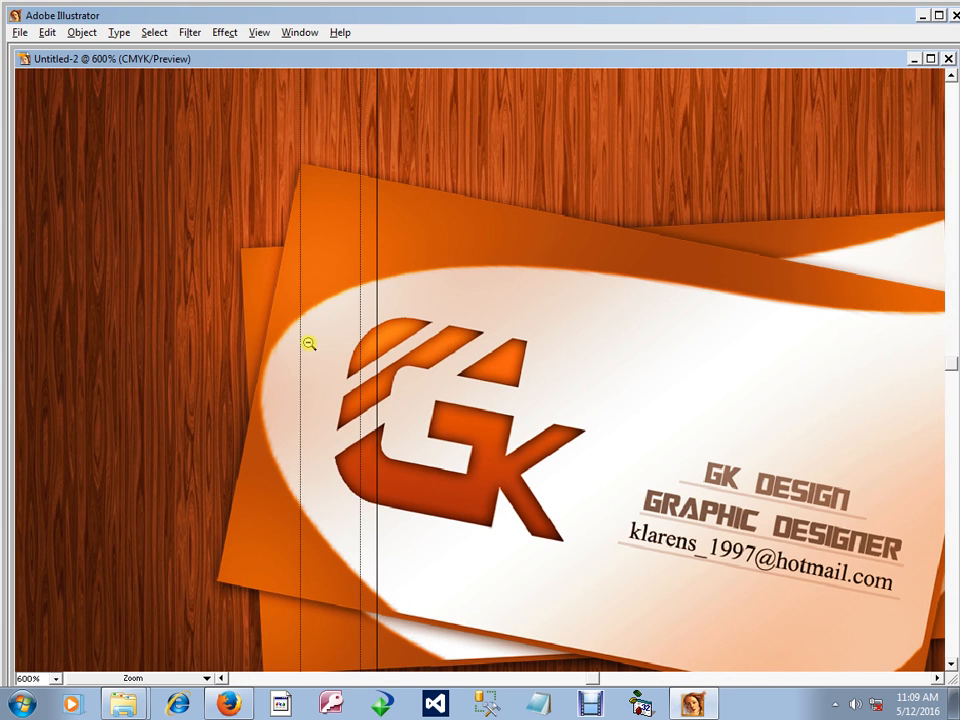
left_click(245, 357, "ctrl+alt")
left_click(255, 394, "ctrl+alt")
left_click(255, 394, "ctrl+alt")
left_click(252, 394, "ctrl+alt")
left_click_drag(249, 394, 327, 393)
left_click(473, 364, "ctrl")
left_click_drag(473, 364, 269, 367)
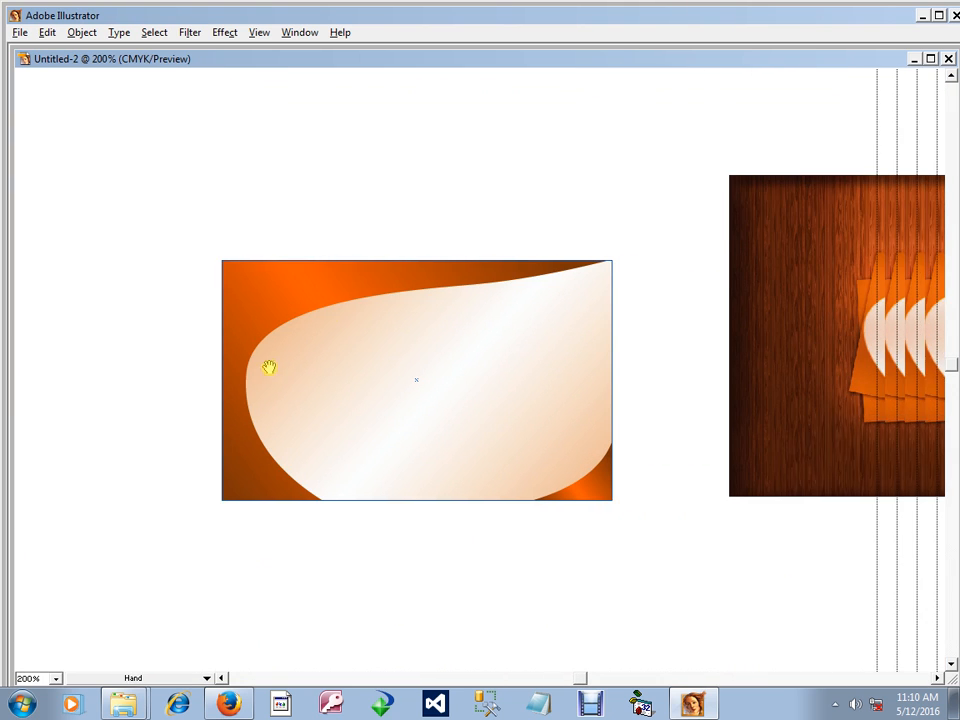
Step: Outline the large curved orange border with a 1 pt light grey stroke, C 1, M 0, Y 0, K 29
key("Tab")
left_click_drag(393, 342, 373, 323)
left_click(472, 364, "ctrl")
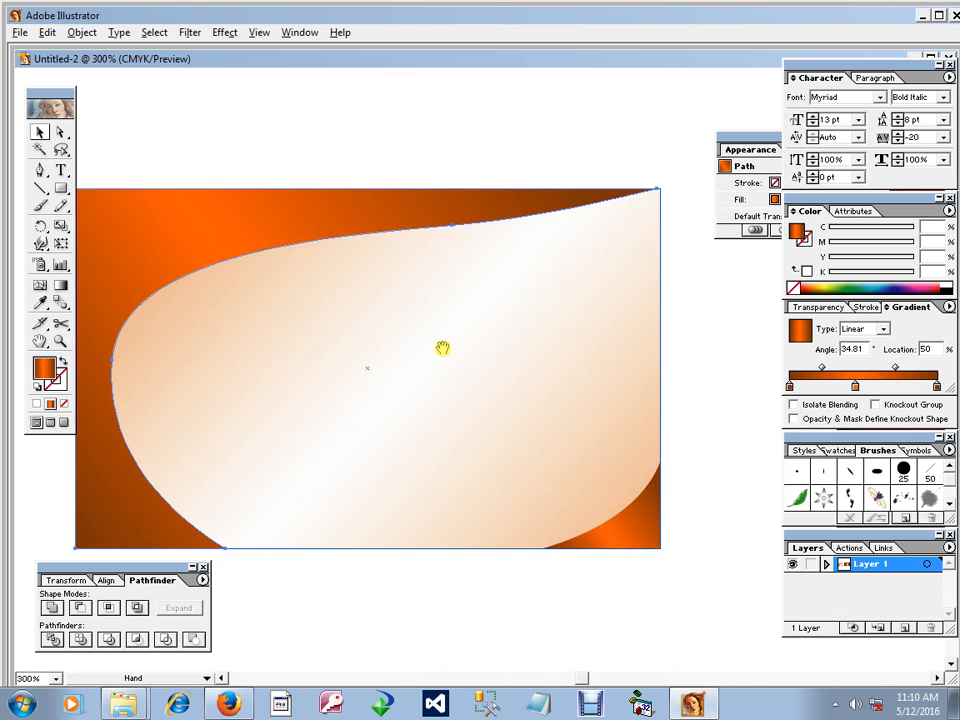
left_click_drag(443, 348, 501, 348)
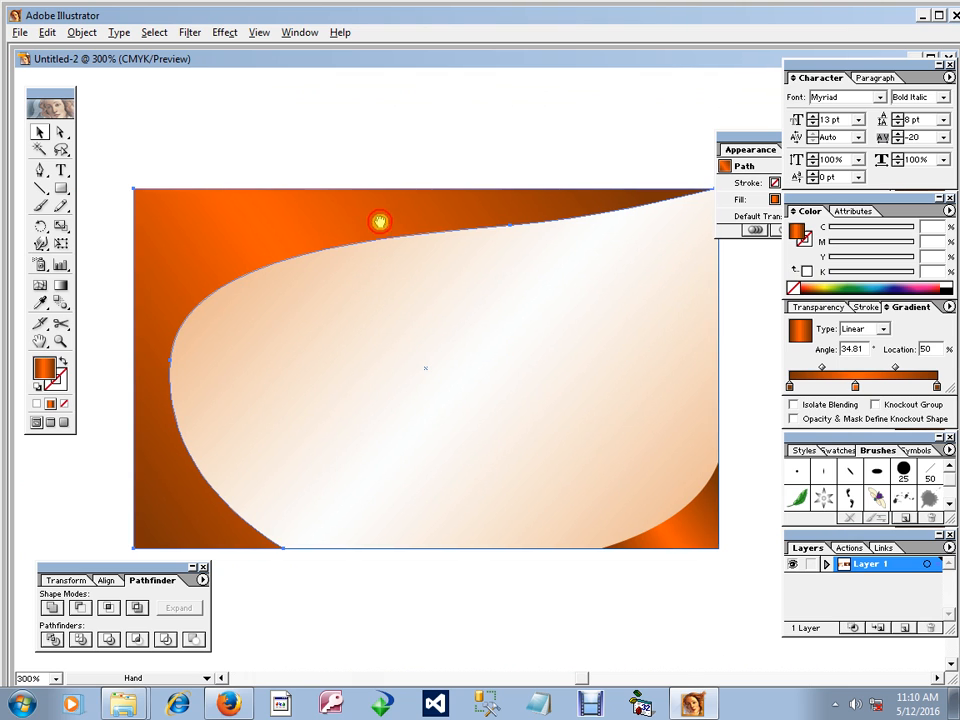
left_click(866, 307)
key("x")
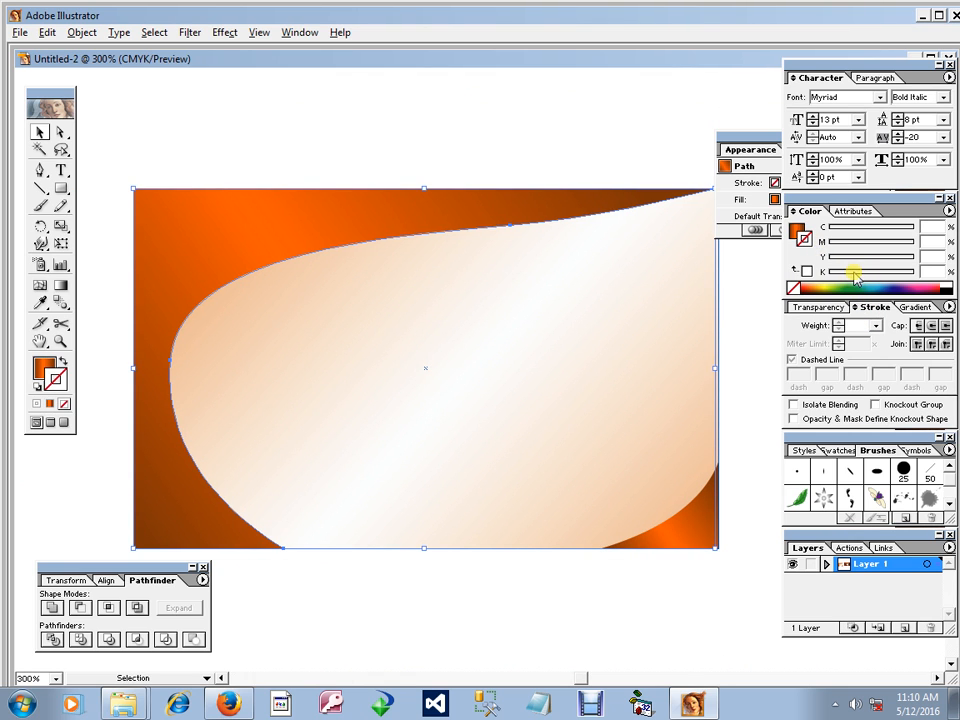
left_click(853, 272)
left_click(568, 178)
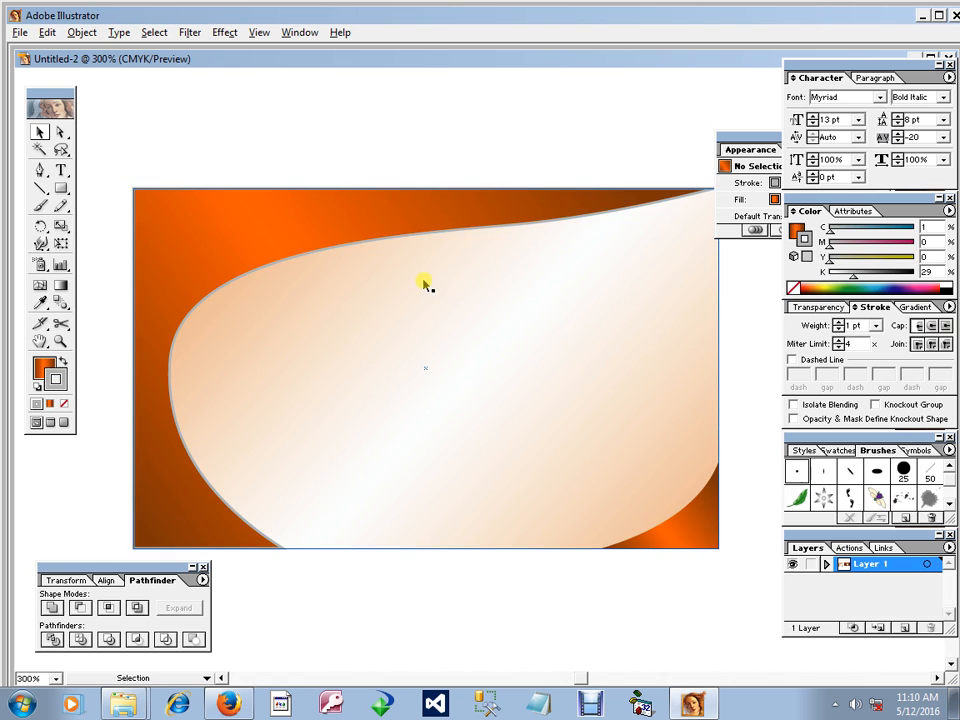
Step: Examine how the grey outline meets the card's upper right corner and follows the curved border
left_click_drag(419, 251, 419, 369)
key("Tab")
left_click_drag(593, 236, 720, 308)
left_click_drag(682, 344, 633, 146)
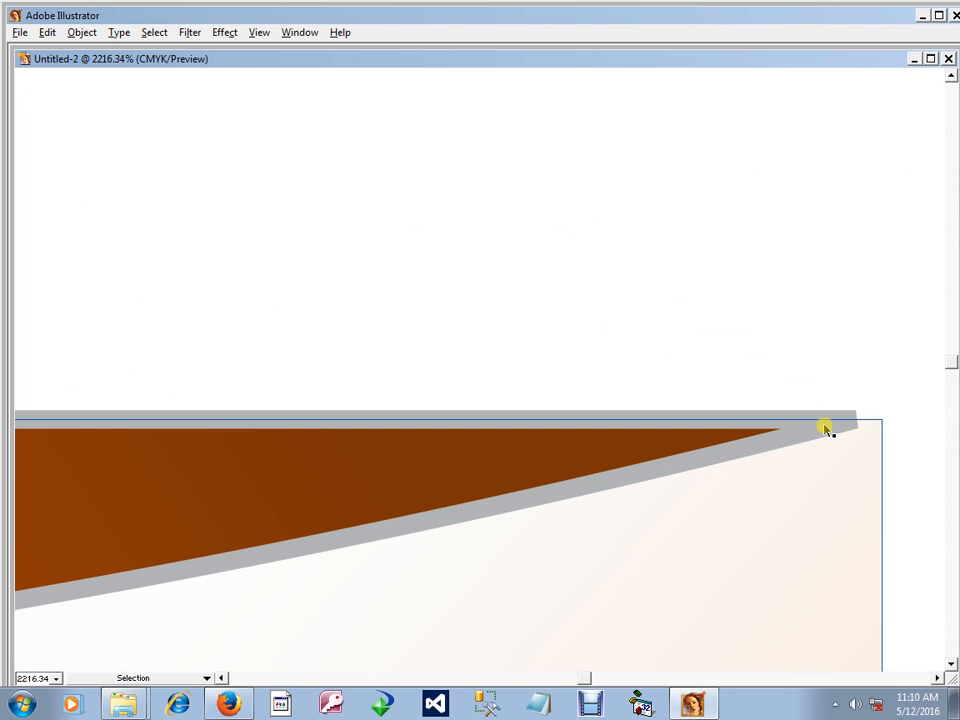
left_click(578, 533, "alt")
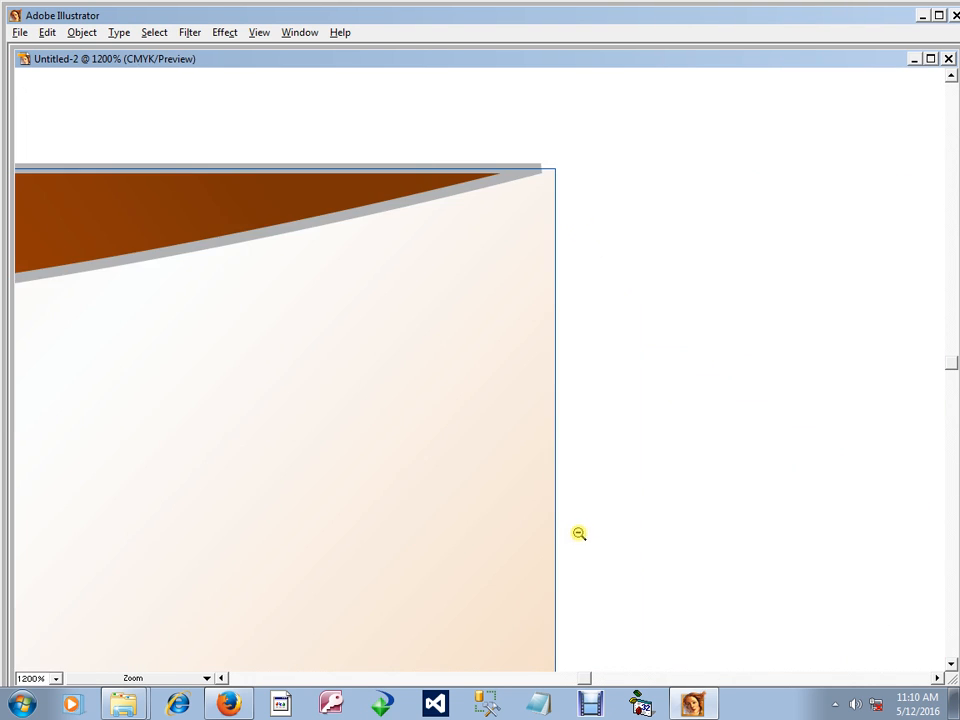
left_click(450, 424, "alt")
left_click(426, 407, "alt")
left_click_drag(426, 407, 546, 373)
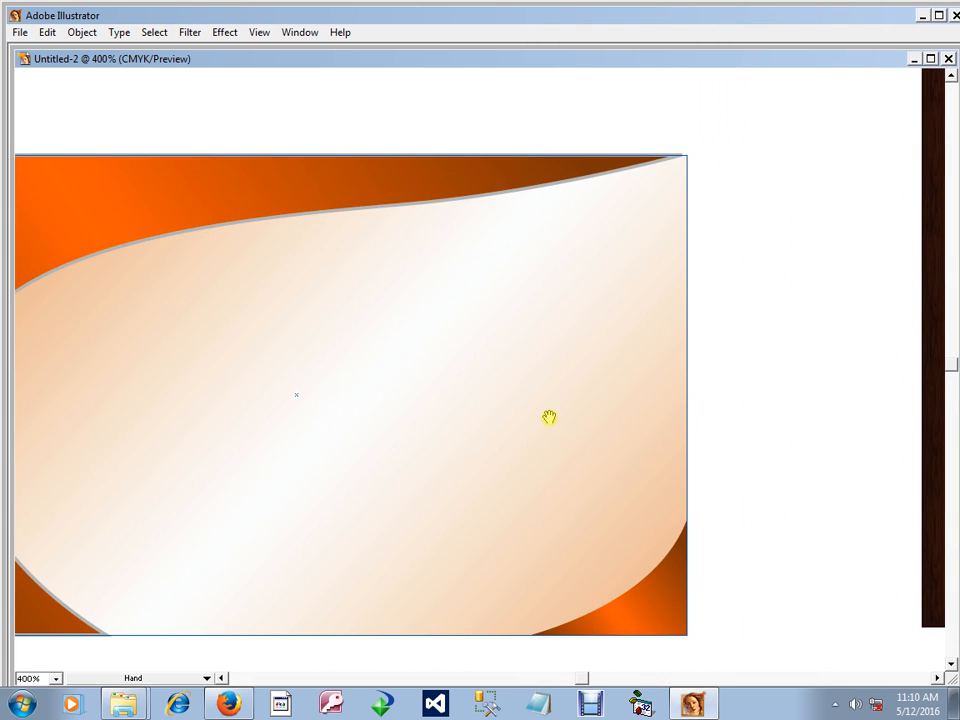
left_click(551, 417, "ctrl+alt")
left_click(551, 417, "ctrl+alt")
left_click(360, 321, "ctrl")
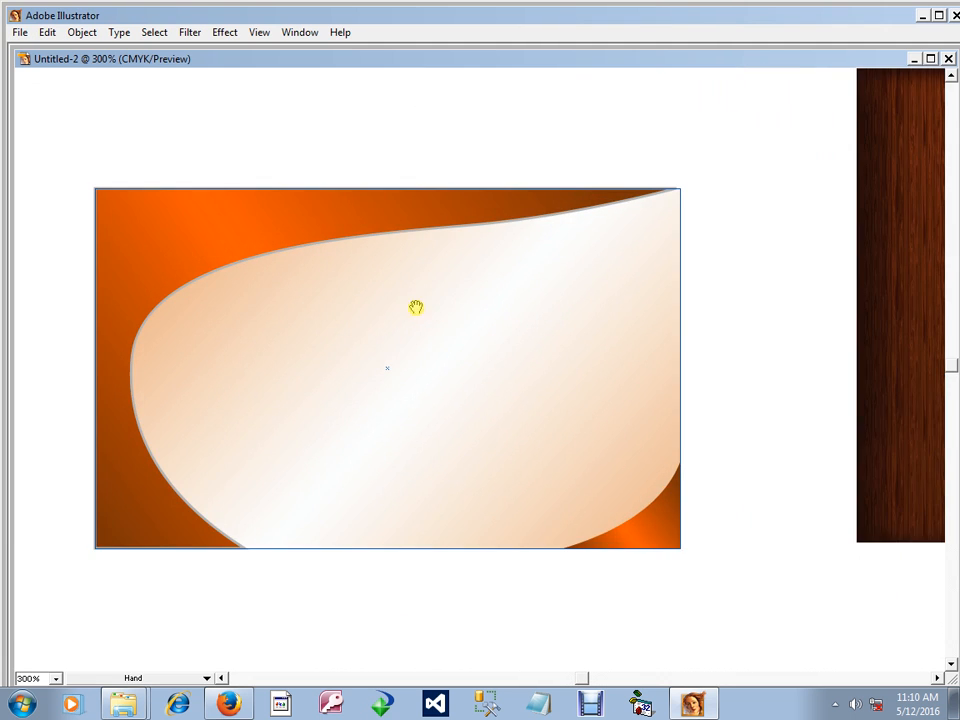
left_click_drag(416, 306, 433, 343)
Step: Remove the large orange border's stroke and outline a copy behind it with a 2 pt light grey stroke
key("Tab")
left_click(283, 271)
left_click(63, 403)
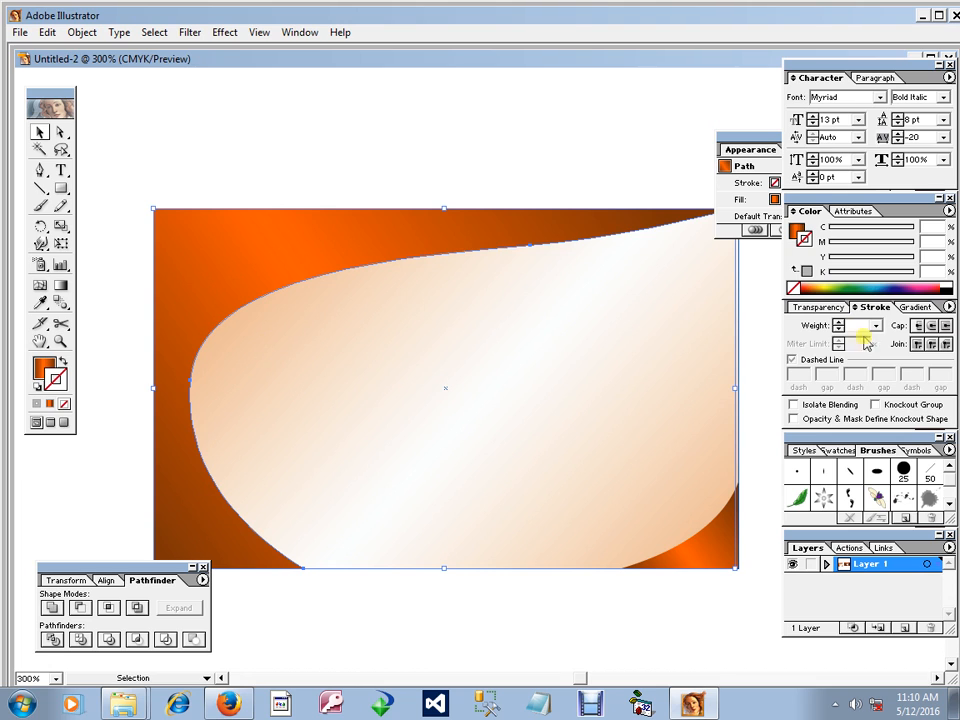
left_click(806, 271)
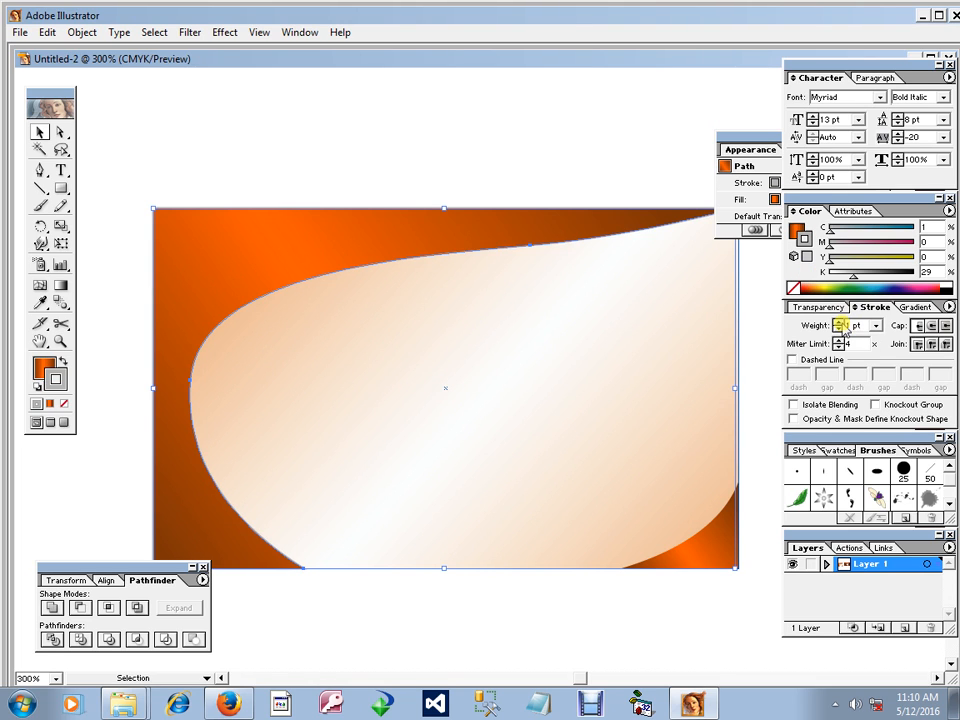
left_click(839, 323)
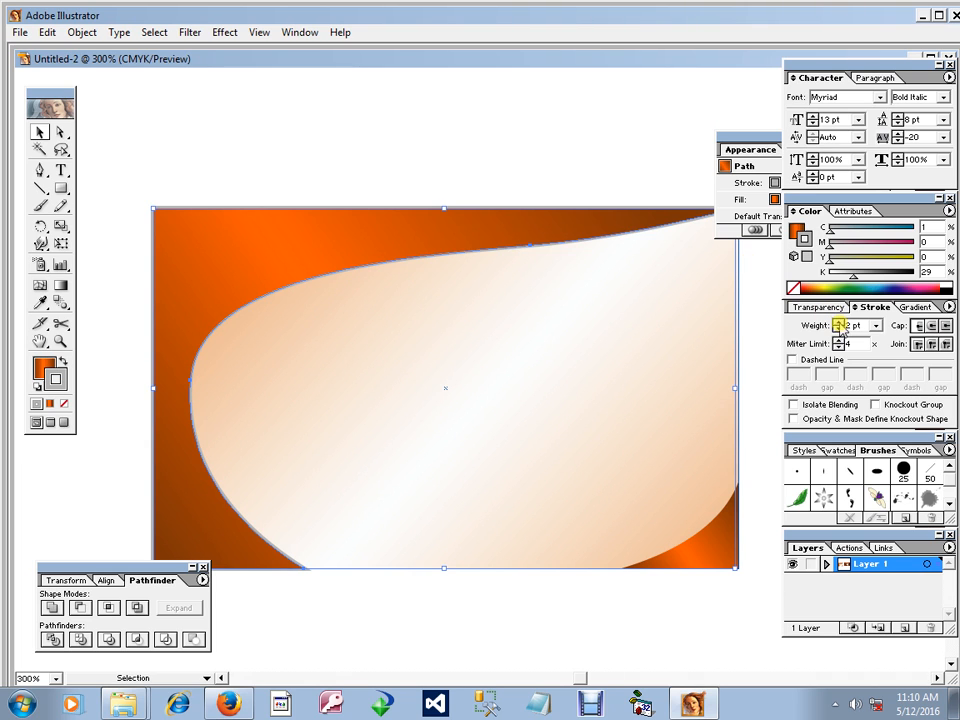
Step: Check the outline at the card's upper right corner and delete the grey-outlined copy behind the orange border
left_click(581, 157)
left_click_drag(608, 226, 509, 264)
left_click_drag(469, 190, 698, 337)
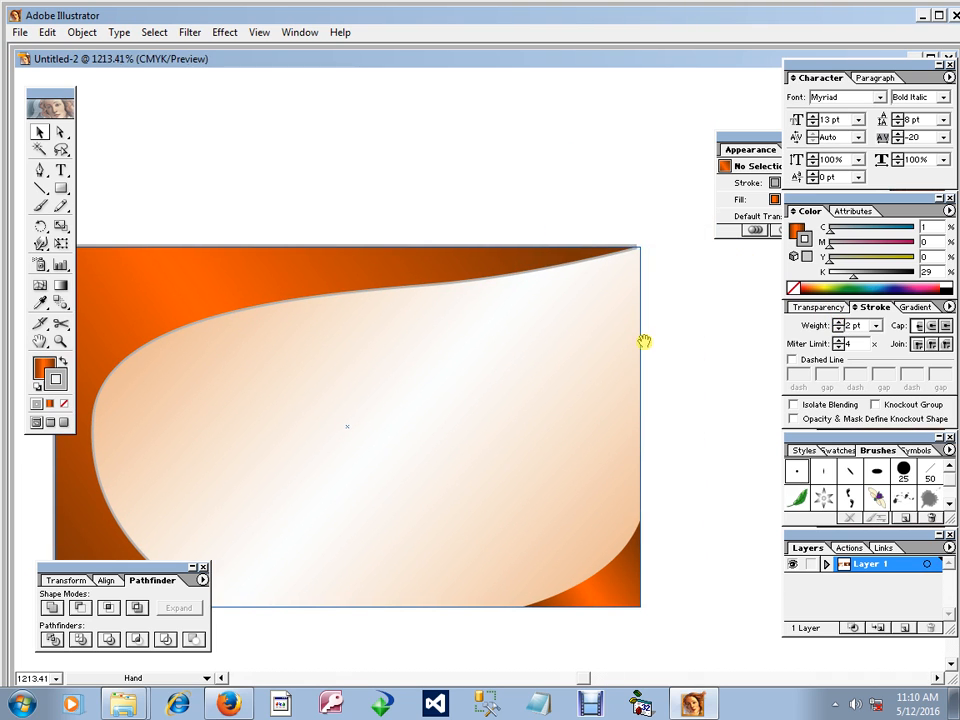
left_click(601, 308)
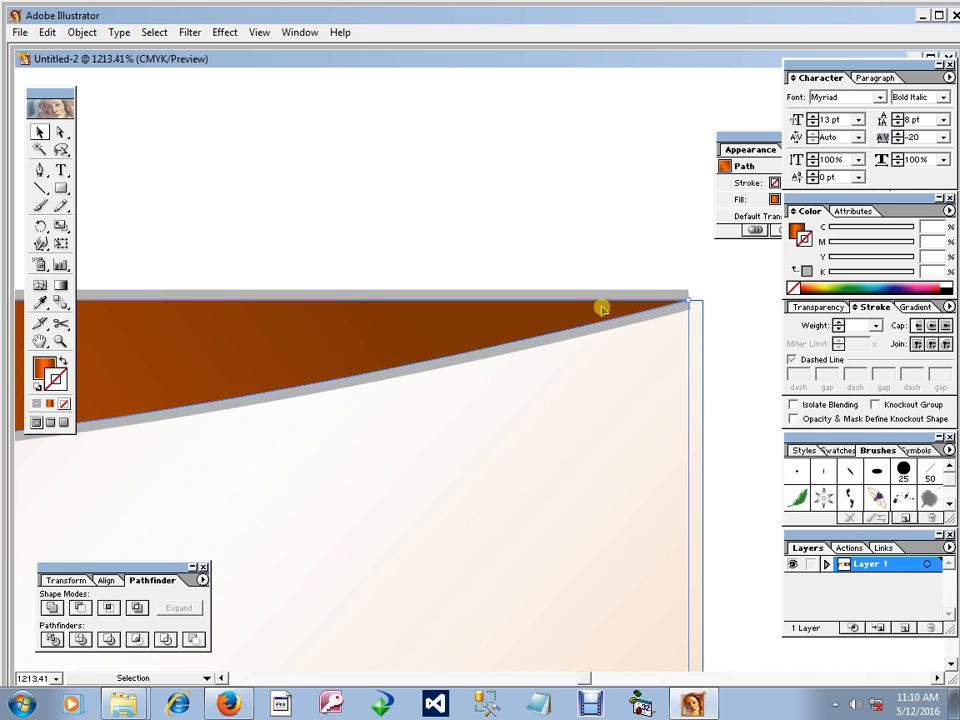
left_click(594, 315)
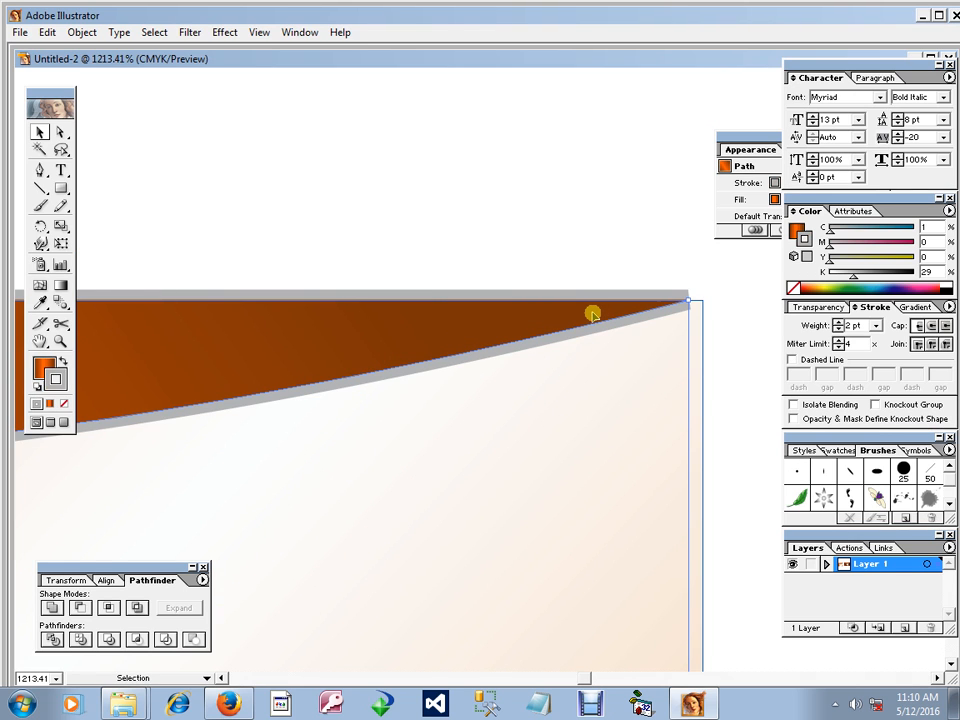
key("Delete")
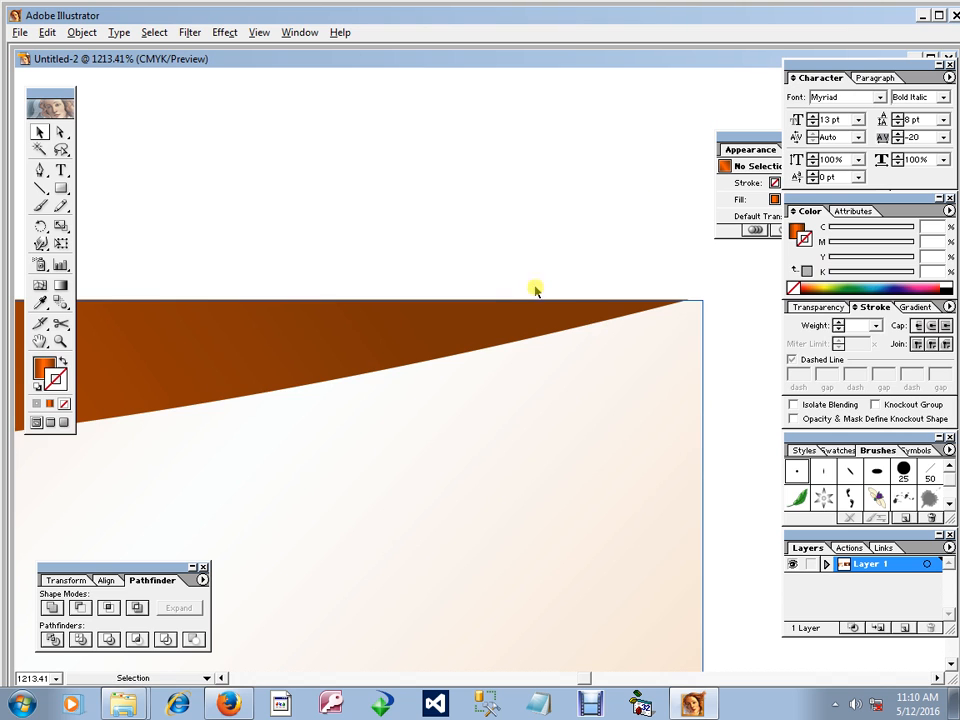
Step: Try a 3 pt grey stroke directly on the large orange border, comparing it with and without the change
left_click(455, 335)
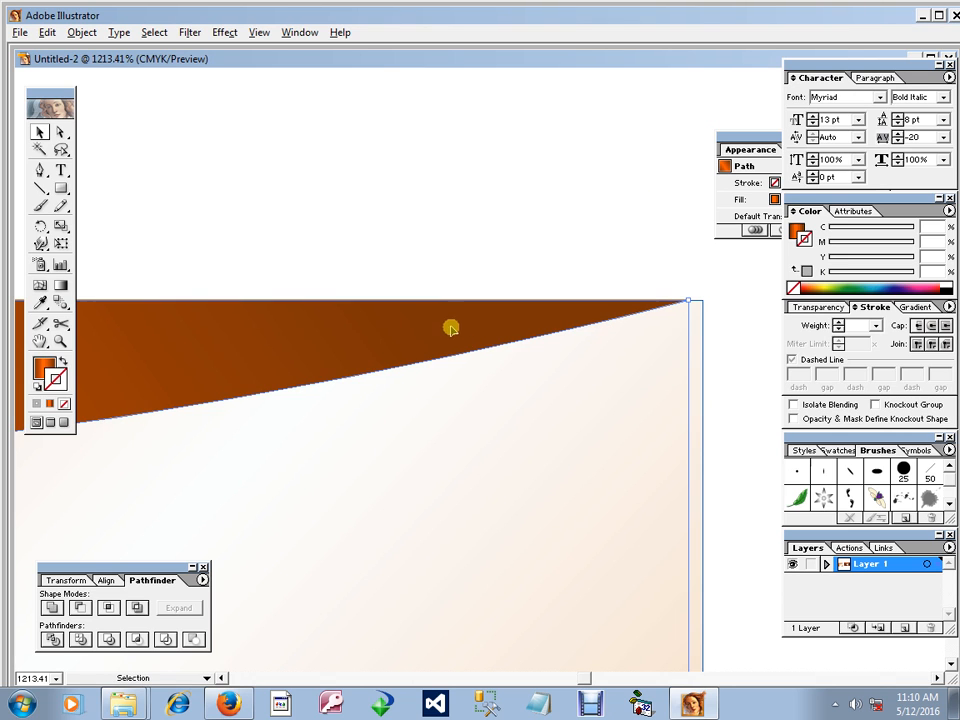
left_click(838, 325)
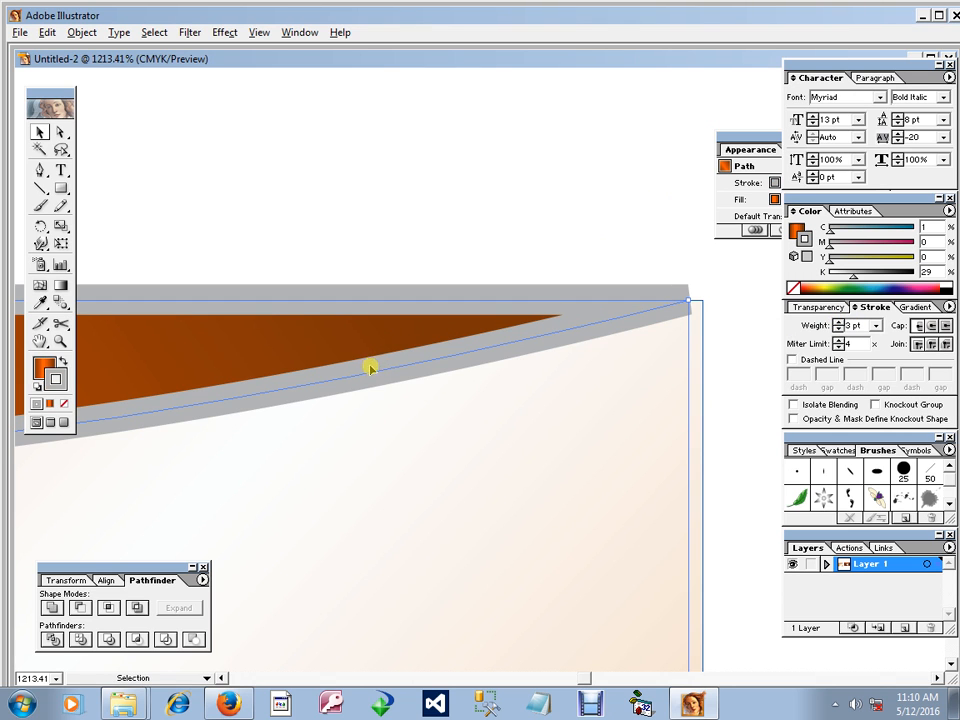
key("ctrl+z")
key("ctrl+shift+z")
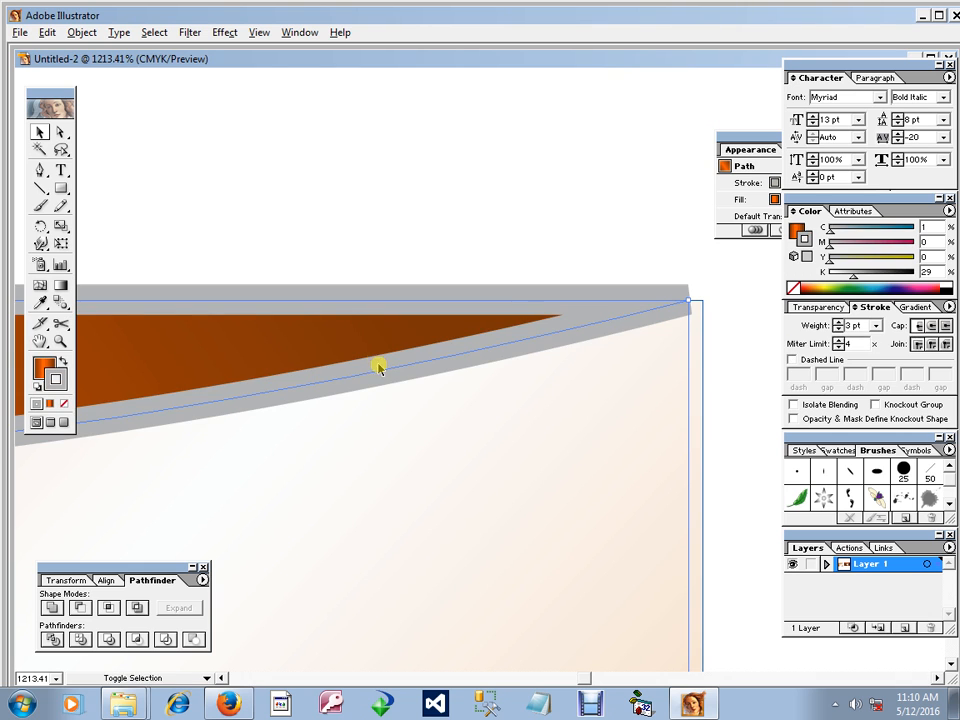
key("ctrl+z")
key("ctrl+shift+z")
key("ctrl+shift+z")
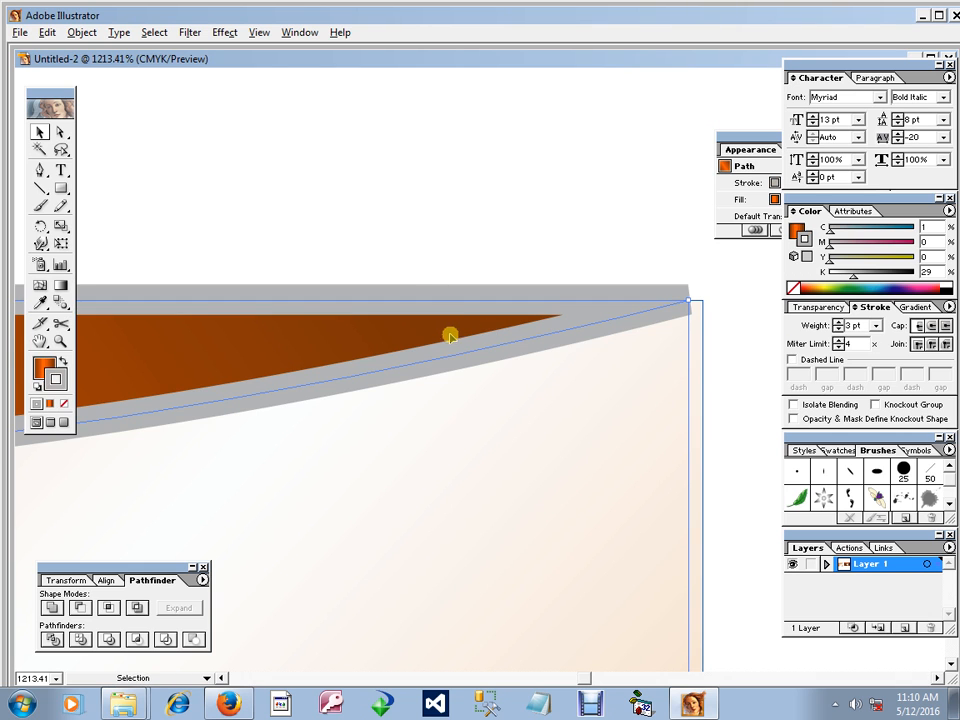
Step: Inspect the thick outline along the upper edge and remove the stroke from the large orange border
left_click(405, 318)
key("Tab")
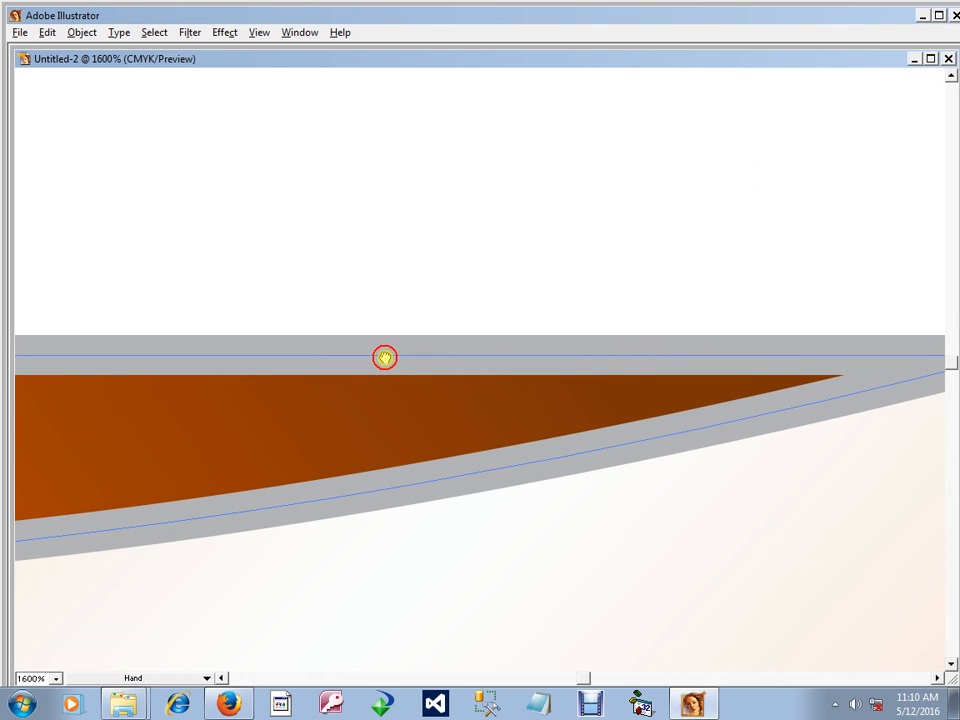
left_click_drag(386, 356, 361, 339)
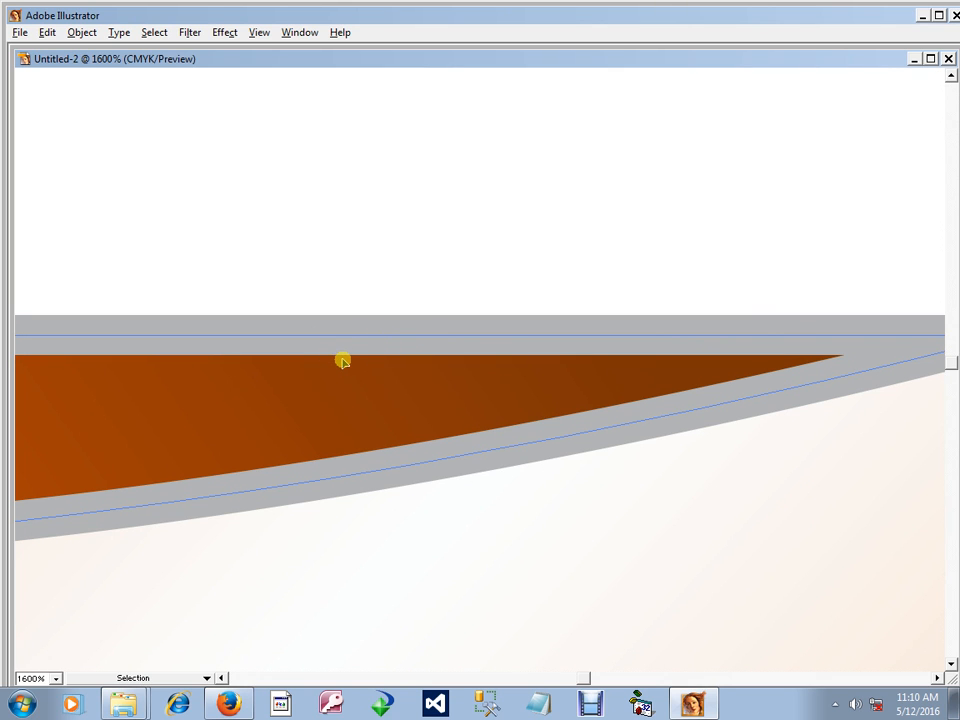
left_click(525, 440, "ctrl+alt")
left_click(525, 444, "ctrl+alt")
key("slash")
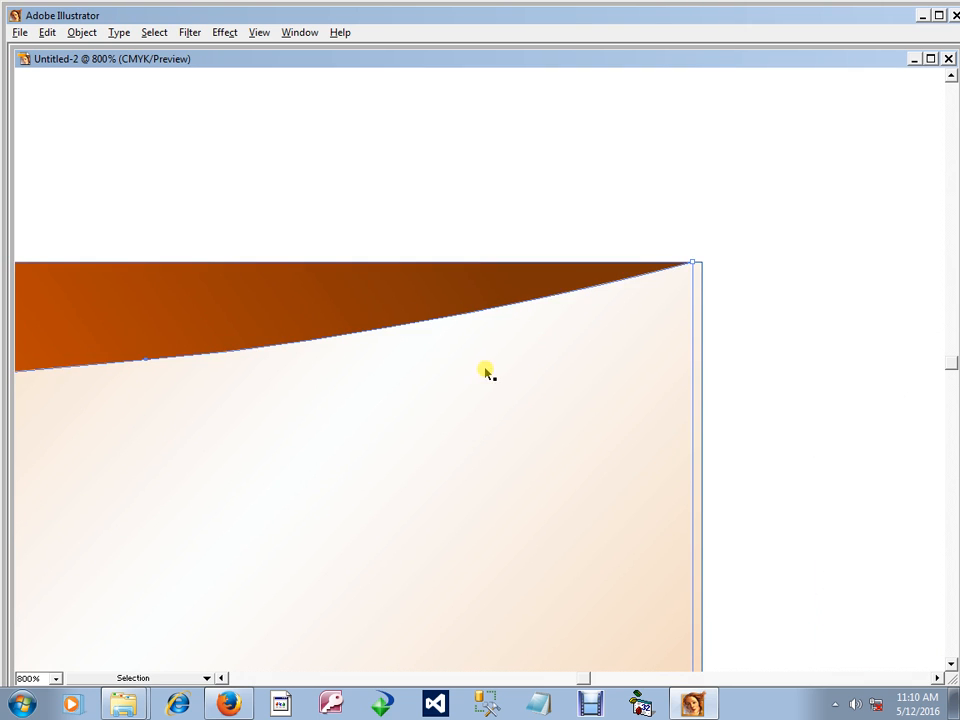
Step: Place a copy behind the large orange border and give it a 4 pt light grey stroke
left_click_drag(416, 348, 614, 328)
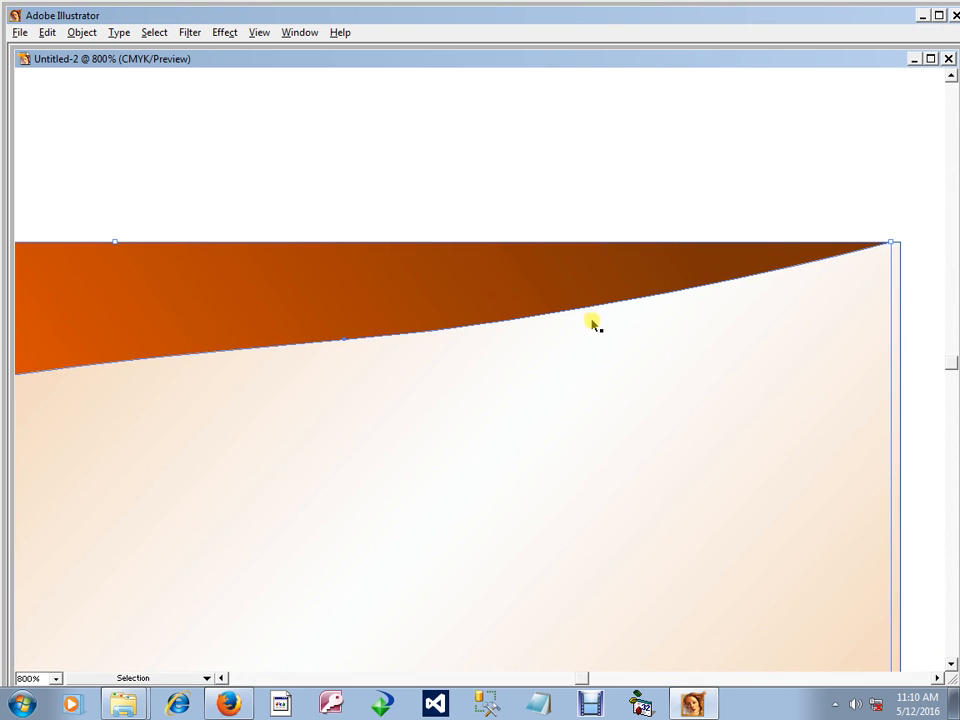
key("Tab")
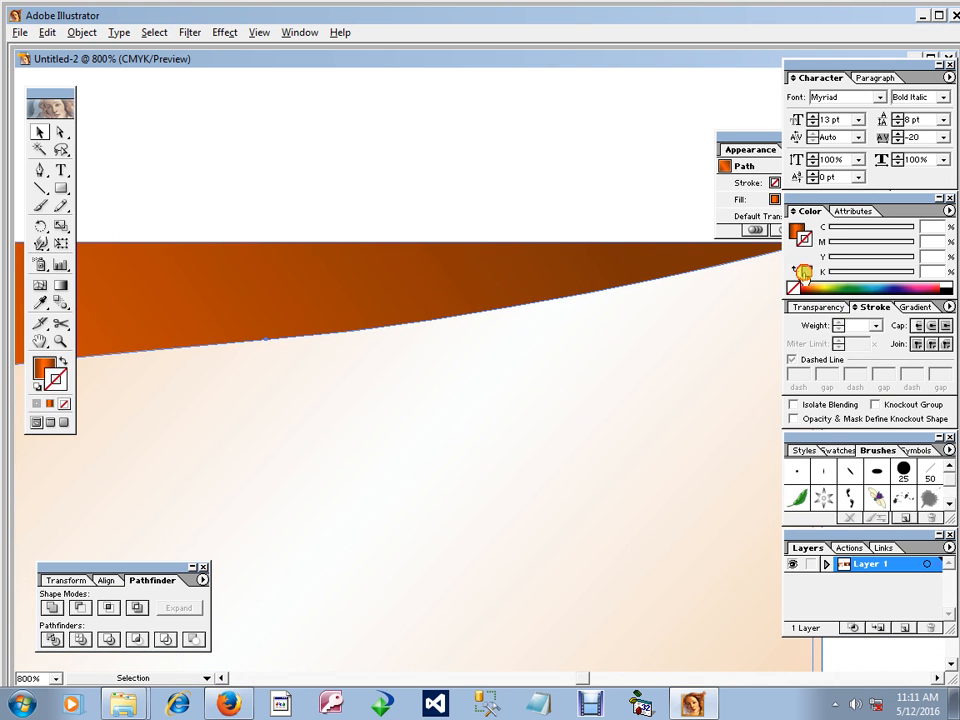
left_click(806, 271)
left_click(839, 323)
left_click(839, 323)
left_click(839, 323)
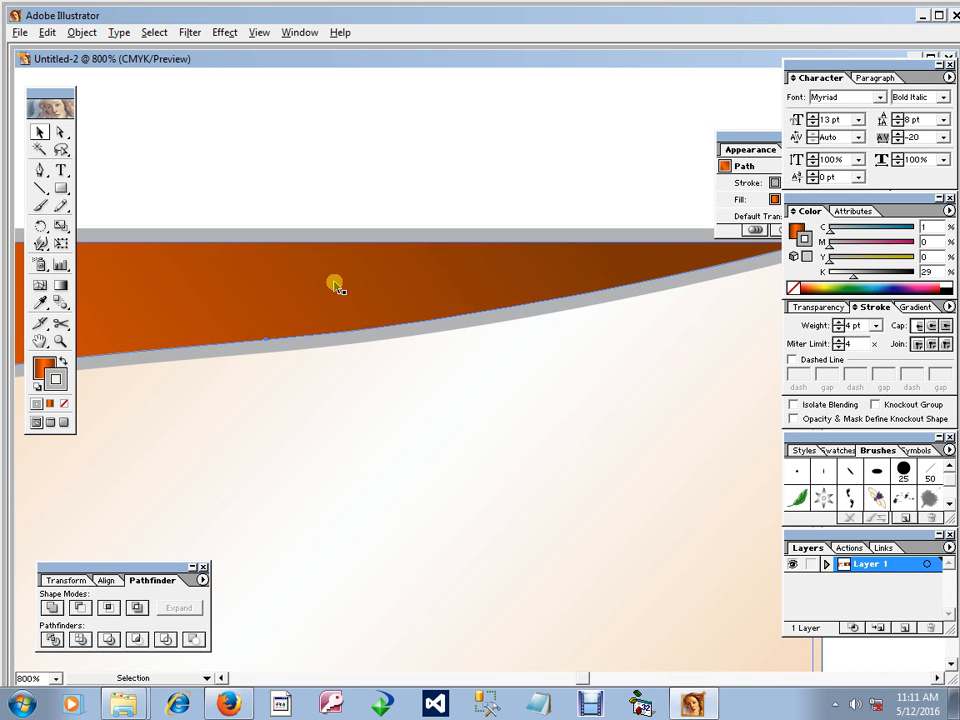
Step: Recolour the 4 pt outline behind the large border to bright orange, C 1, M 42, Y 100, K 0
left_click(546, 390, "ctrl+alt")
left_click(533, 398, "ctrl+alt")
left_click(531, 399, "ctrl+alt")
left_click(531, 400, "ctrl+alt")
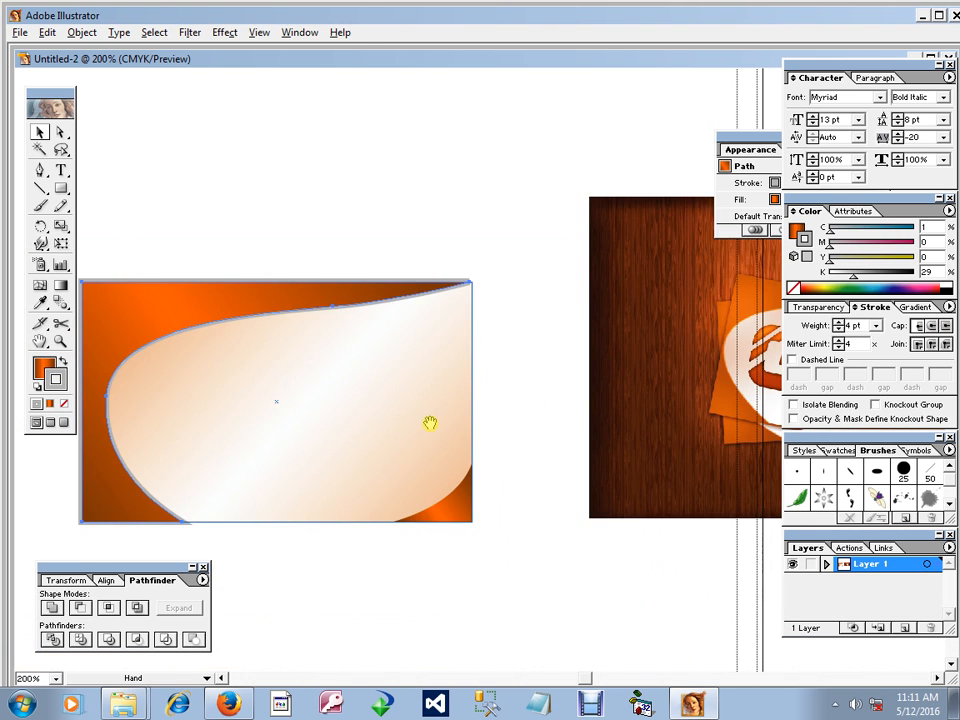
left_click_drag(272, 414, 489, 353)
left_click(489, 353, "ctrl")
left_click_drag(853, 274, 813, 273)
left_click_drag(748, 279, 311, 319)
left_click_drag(669, 313, 568, 313)
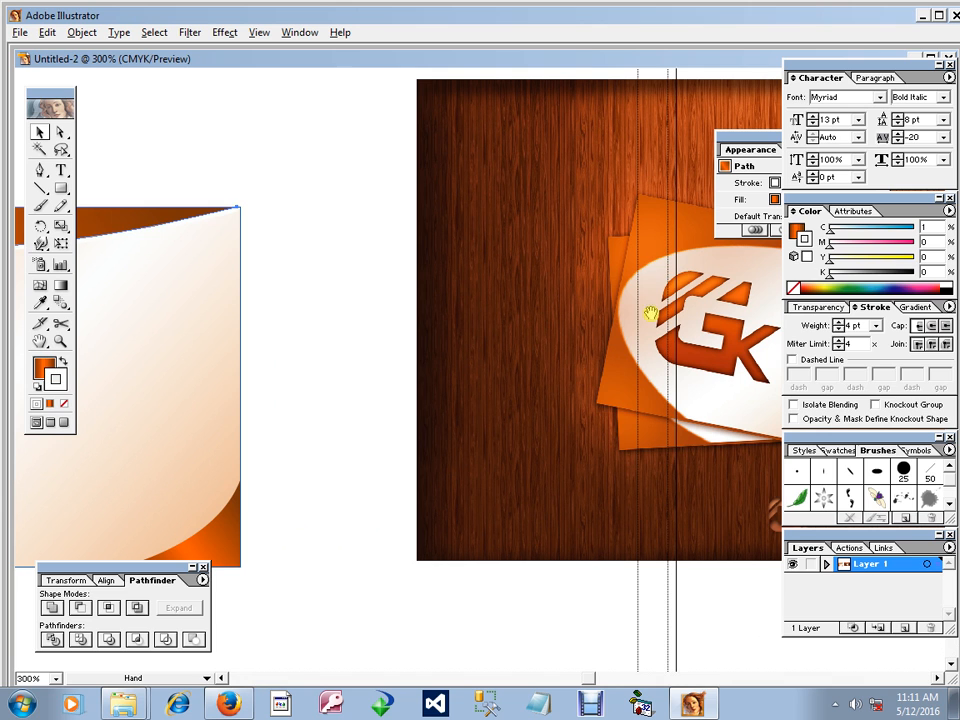
left_click_drag(863, 260, 916, 258)
left_click(864, 246)
left_click_drag(222, 328, 600, 329)
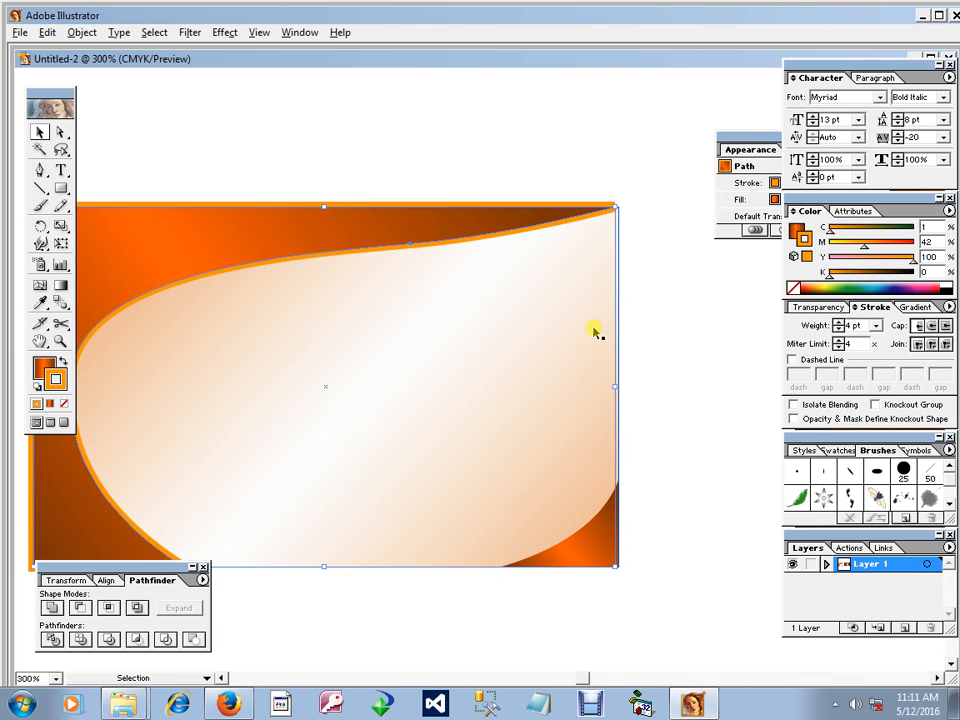
Step: Try to copy the large border's appearance onto the small lower-right corner piece with the Eyedropper
key("Tab")
left_click(539, 427, "ctrl+alt")
left_click_drag(526, 398, 458, 444)
left_click(345, 447)
key("Tab")
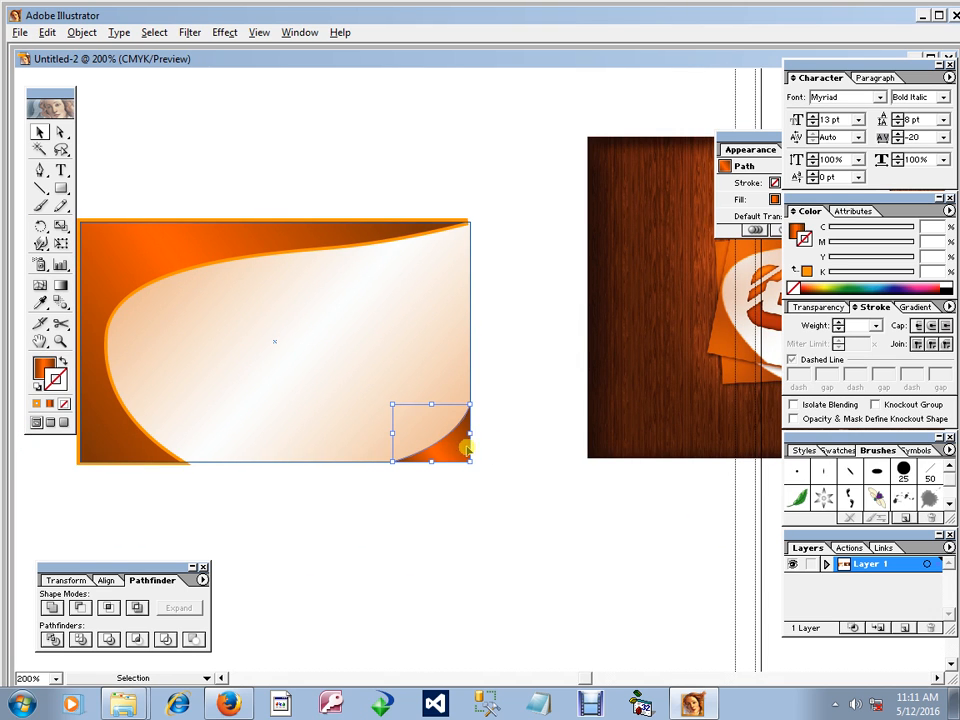
left_click(41, 304)
left_click(197, 298, "ctrl")
left_click_drag(460, 380, 310, 334)
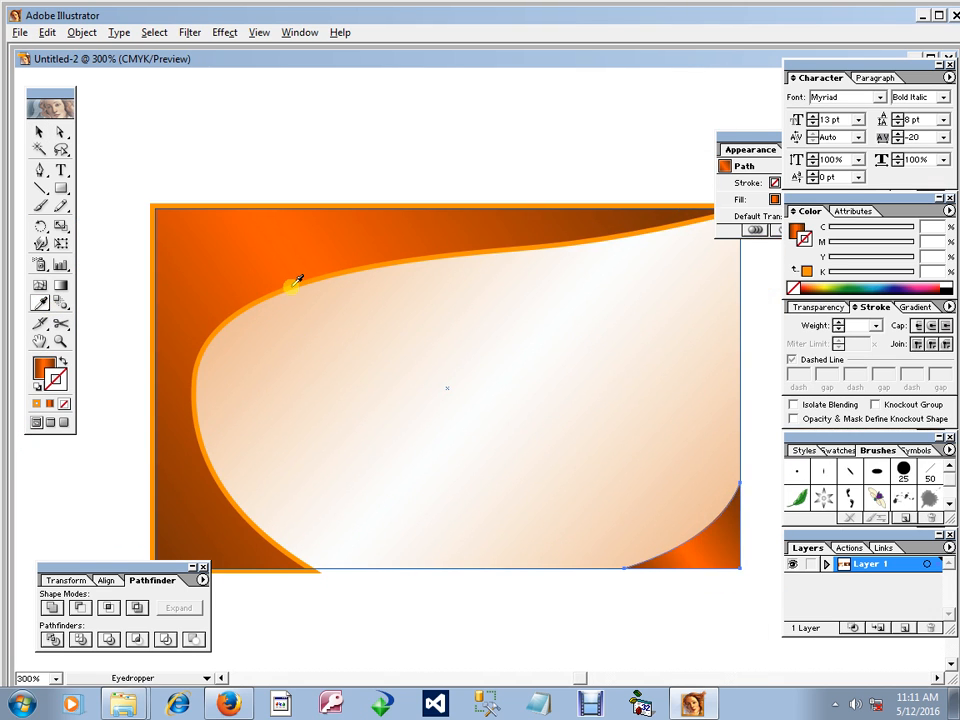
left_click(301, 283)
left_click(304, 283)
left_click_drag(304, 284, 42, 132)
left_click(38, 132)
left_click(319, 197)
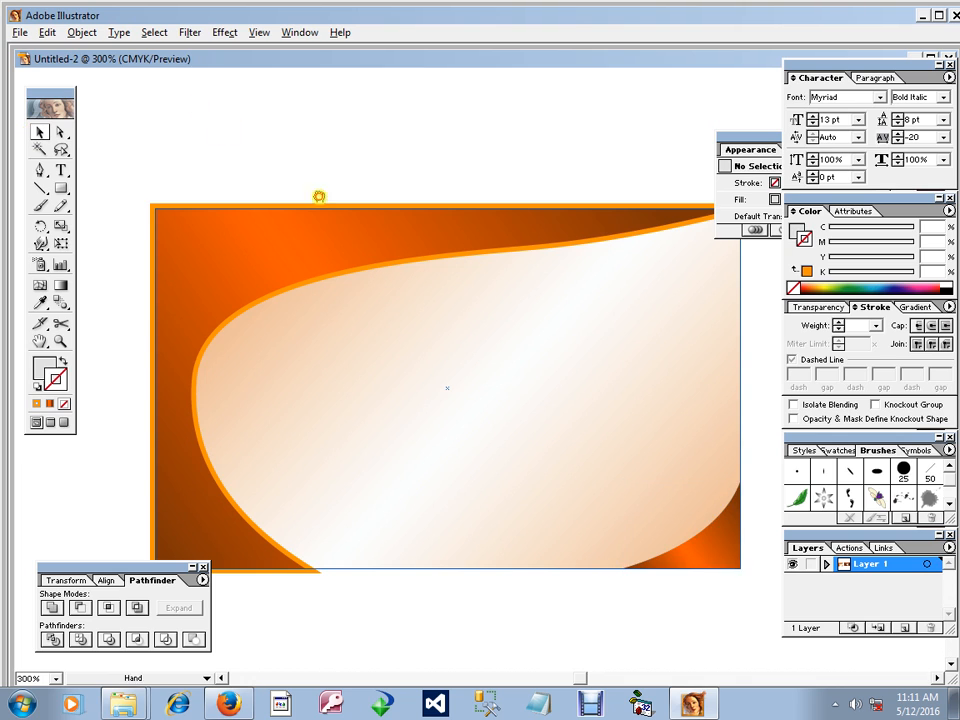
Step: Try hiding the large border and the small corner piece to reach the grey shape behind the corner, and bring both back
scroll(321, 199, "right", 1)
left_click(289, 257)
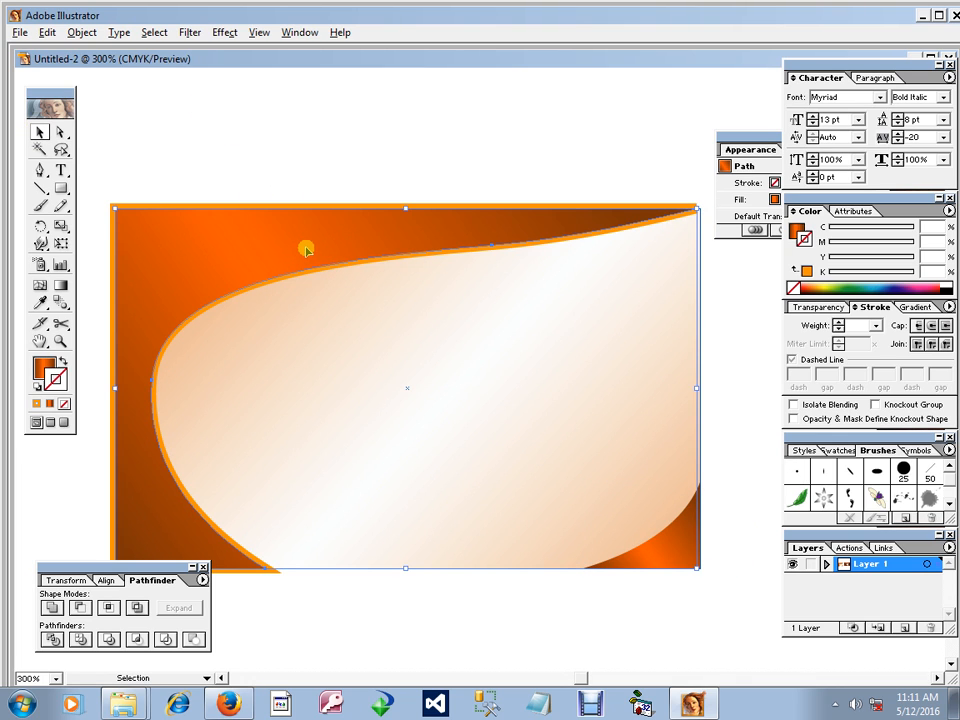
key("ctrl+shift+a")
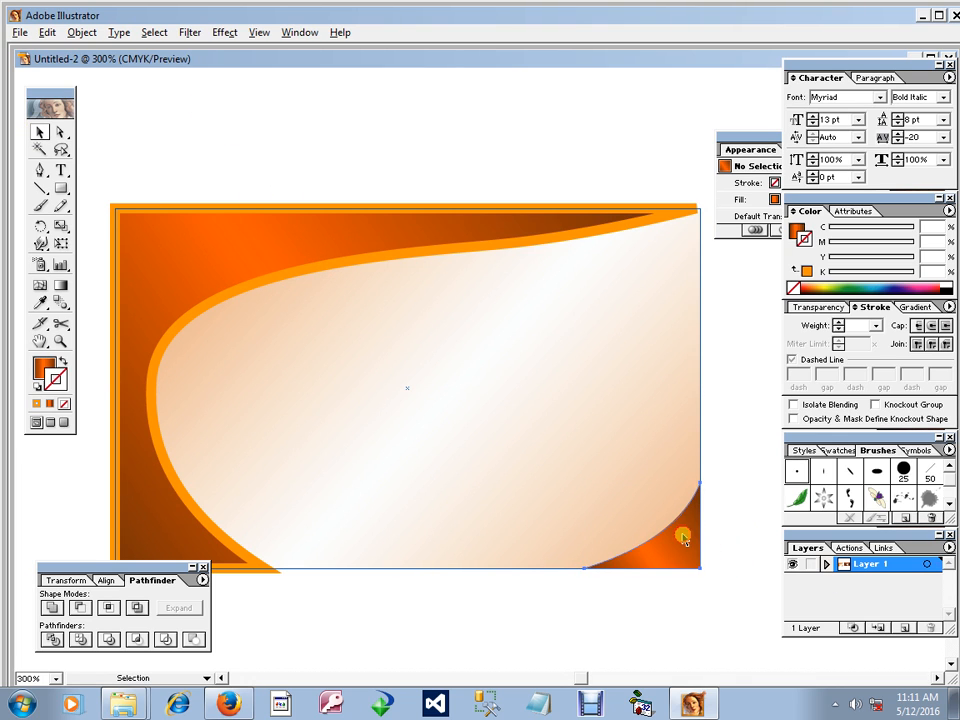
left_click(698, 524)
key("Delete")
left_click(690, 538)
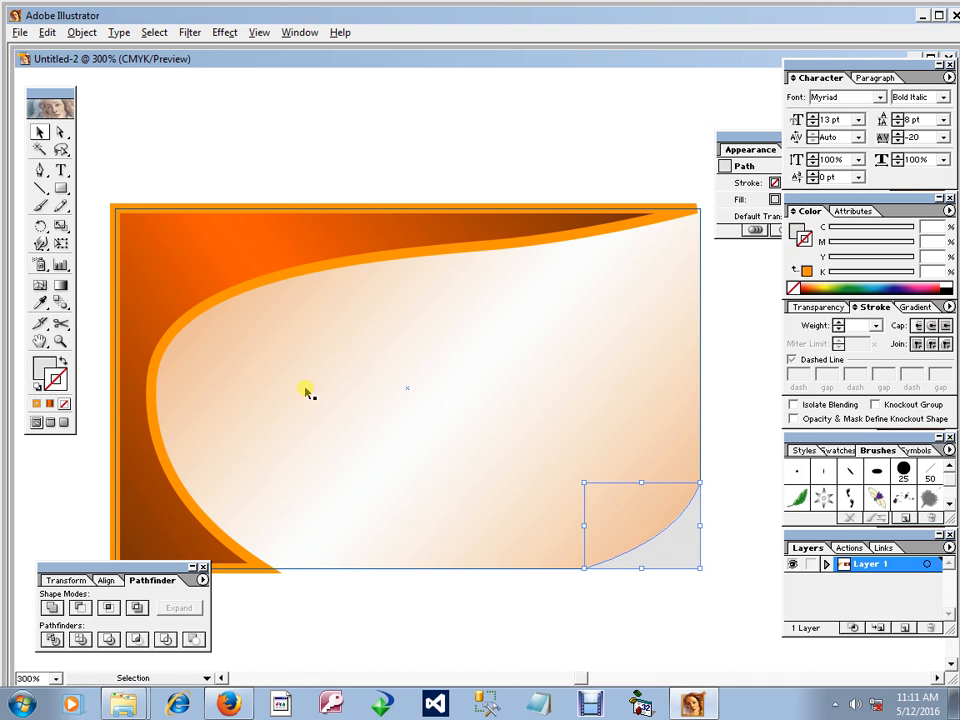
key("Delete")
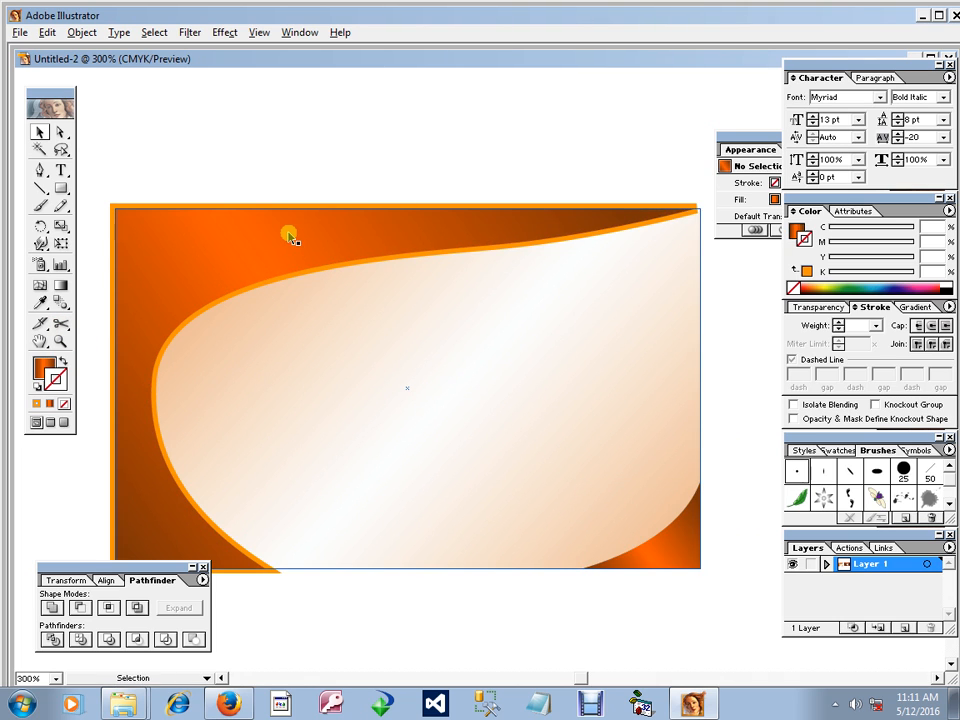
Step: Try moving and hiding the large border and corner piece together to isolate the grey corner shape, and undo it
left_click(639, 561, "shift")
left_click_drag(682, 541, 515, 624)
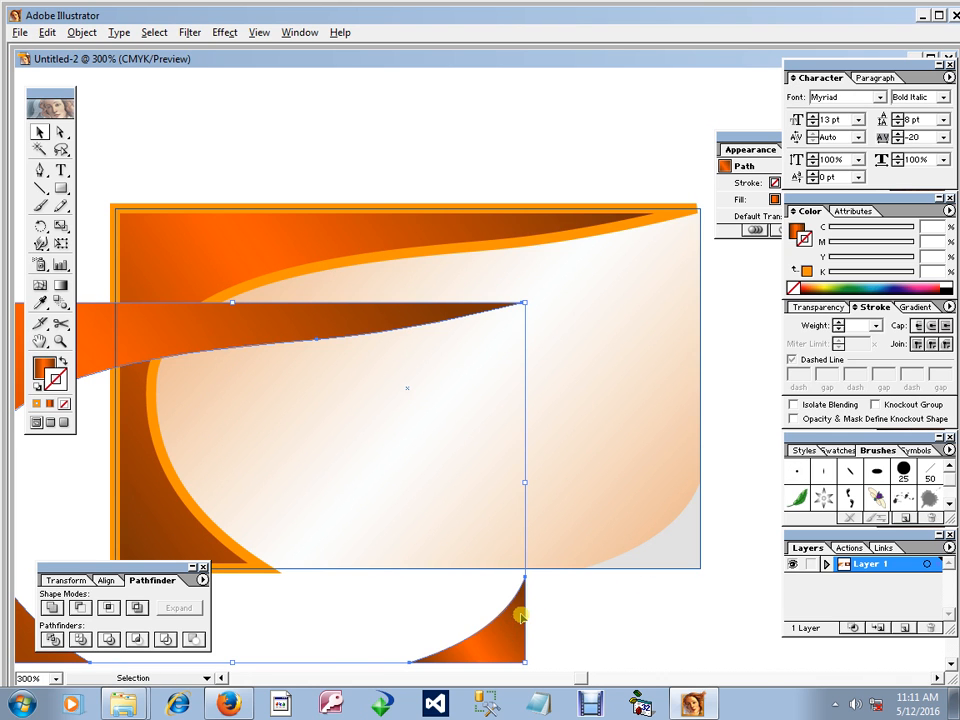
key("ctrl+z")
key("Delete")
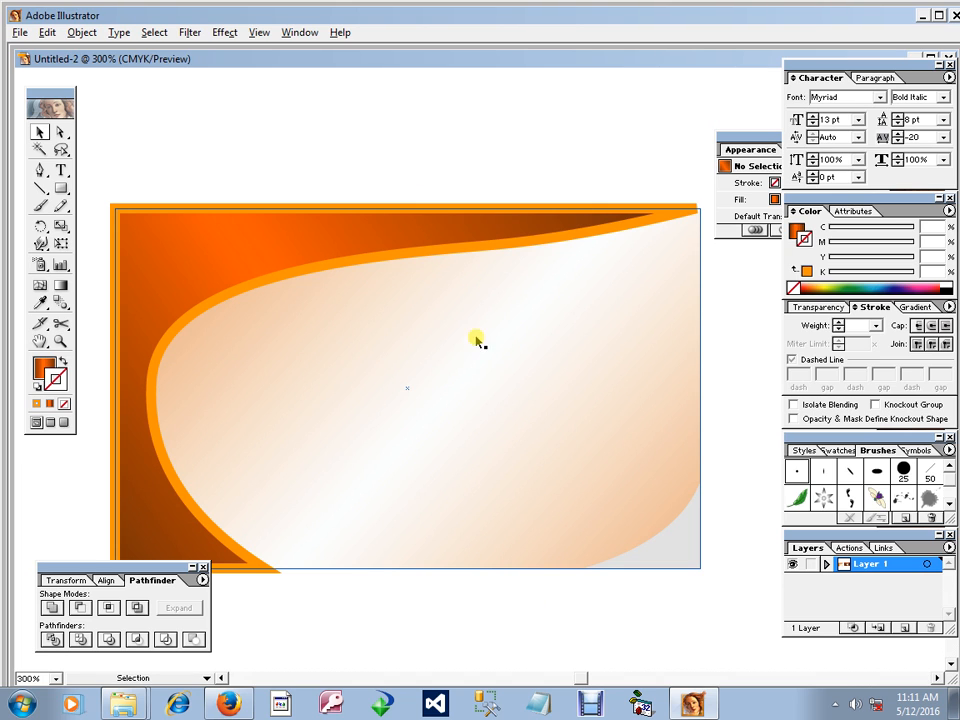
left_click(660, 523)
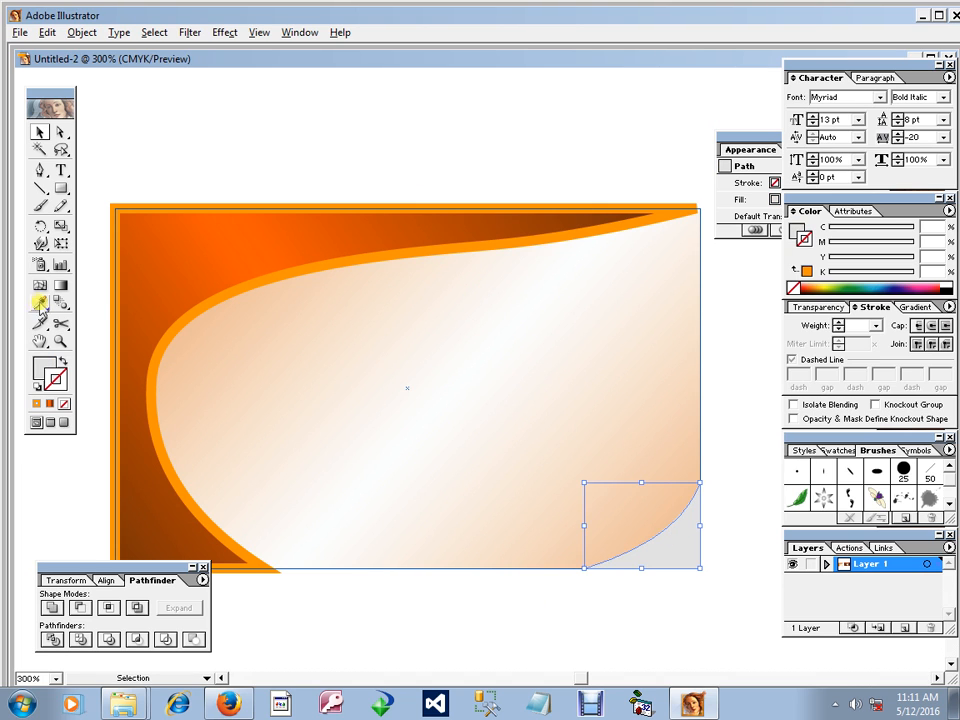
key("Delete")
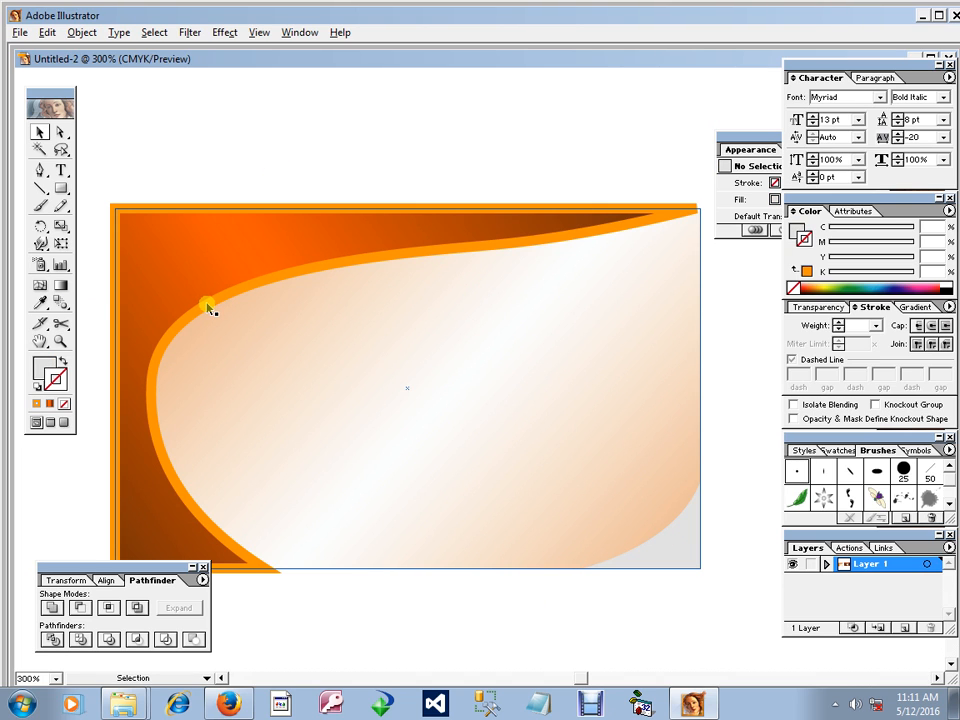
key("ctrl+z")
key("ctrl+z")
key("ctrl+shift+a")
Step: Try dragging the large border and the small corner piece away in turn and select the grey corner shape behind them
left_click_drag(437, 238, 430, 351)
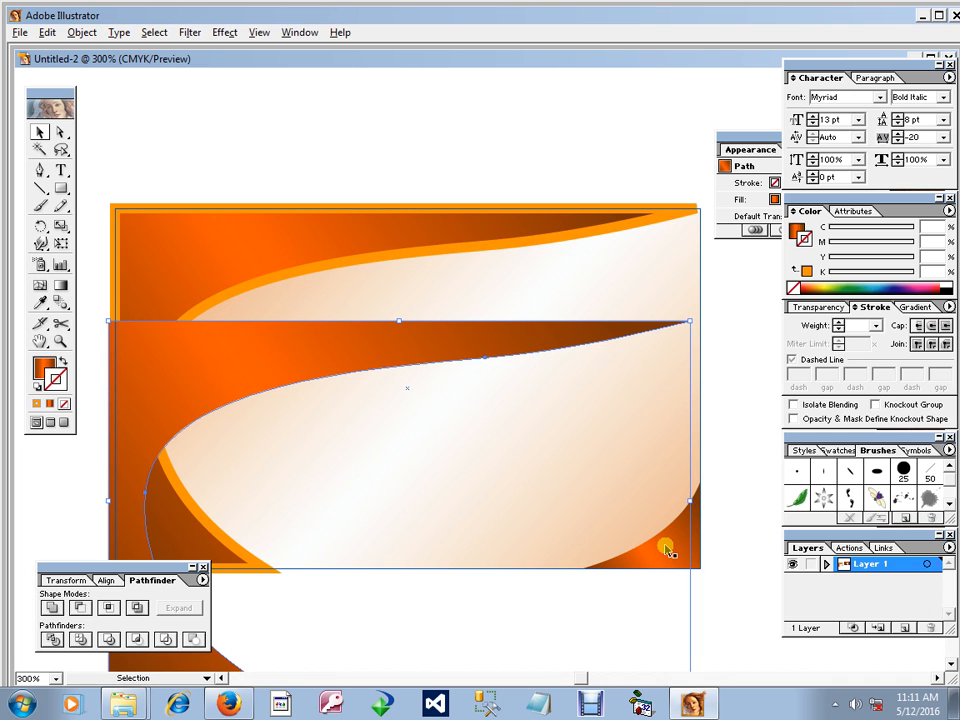
key("ctrl+z")
left_click_drag(679, 531, 718, 567)
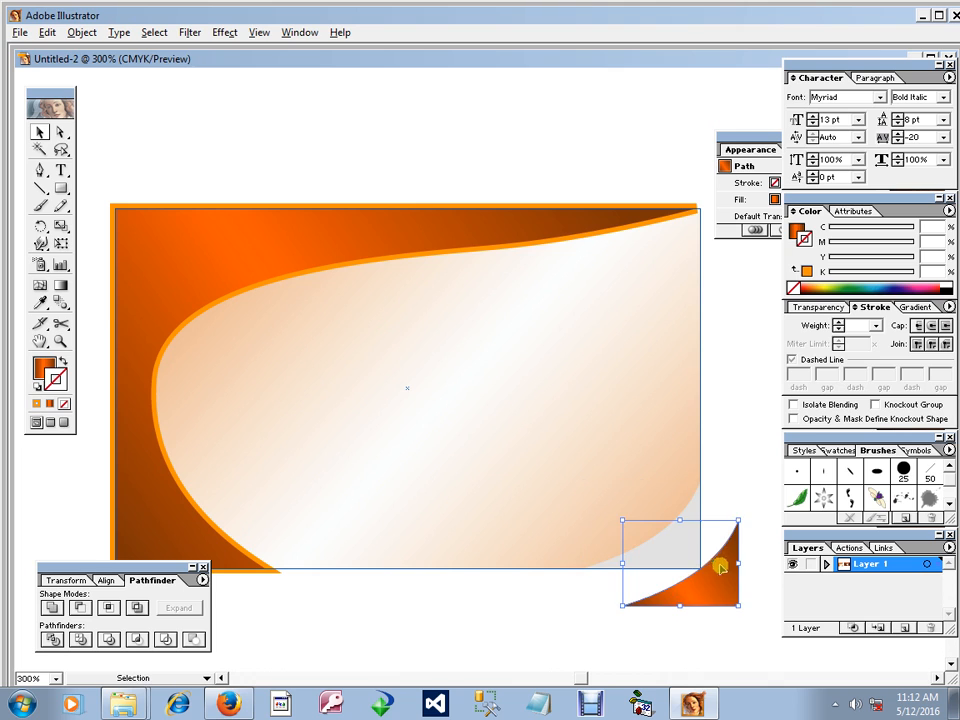
key("Delete")
left_click(688, 535)
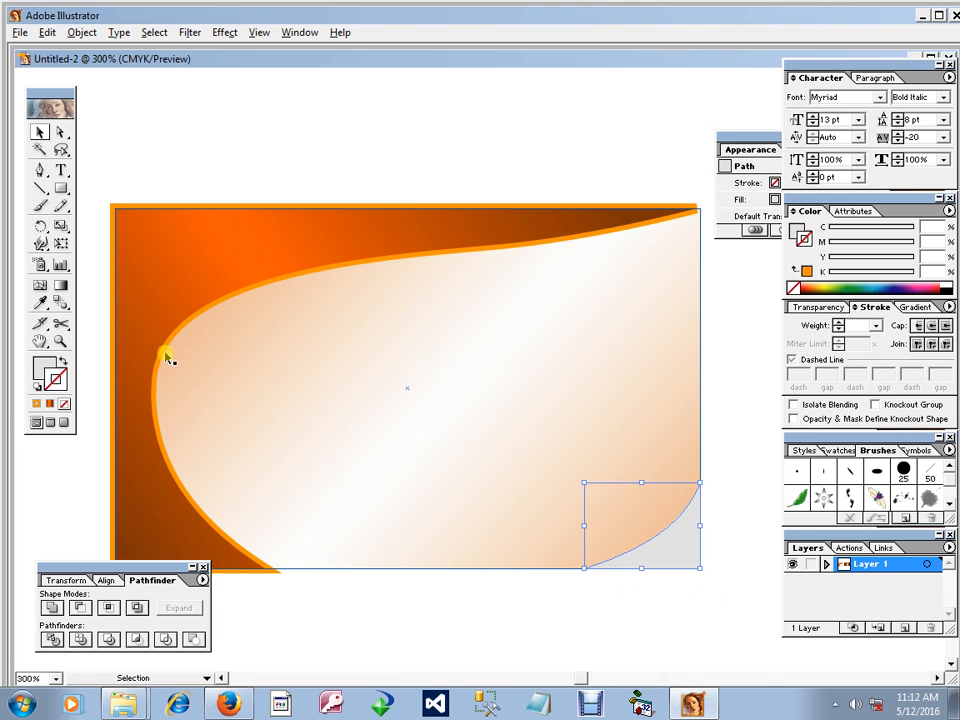
Step: Try filling the grey corner shape with the large border's orange gradient using the Eyedropper, comparing before and after
left_click(41, 302)
left_click(229, 251)
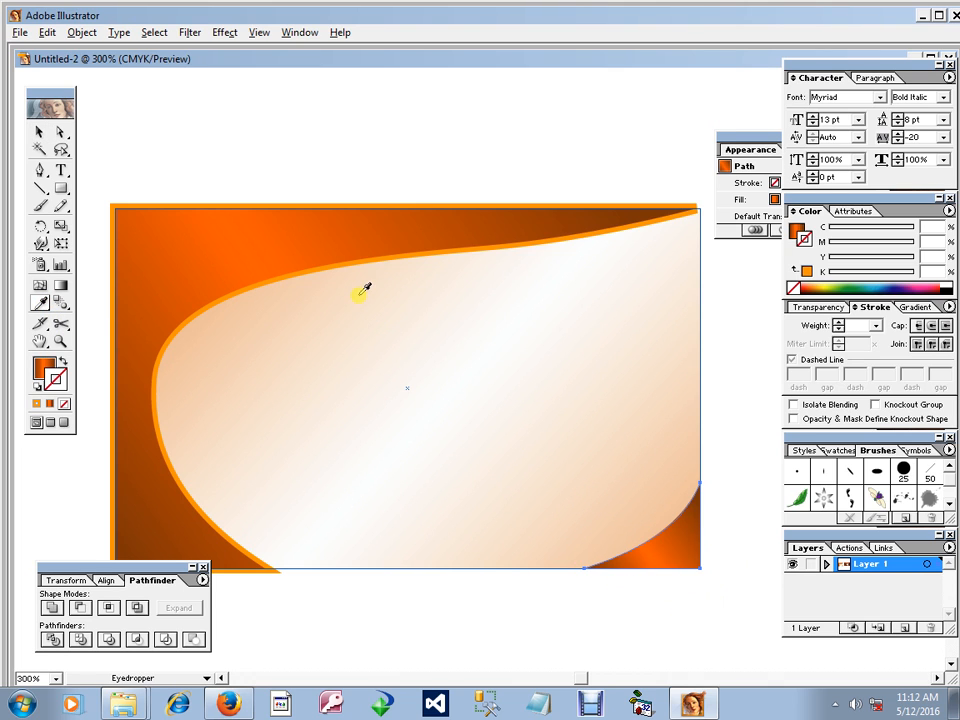
key("ctrl+z")
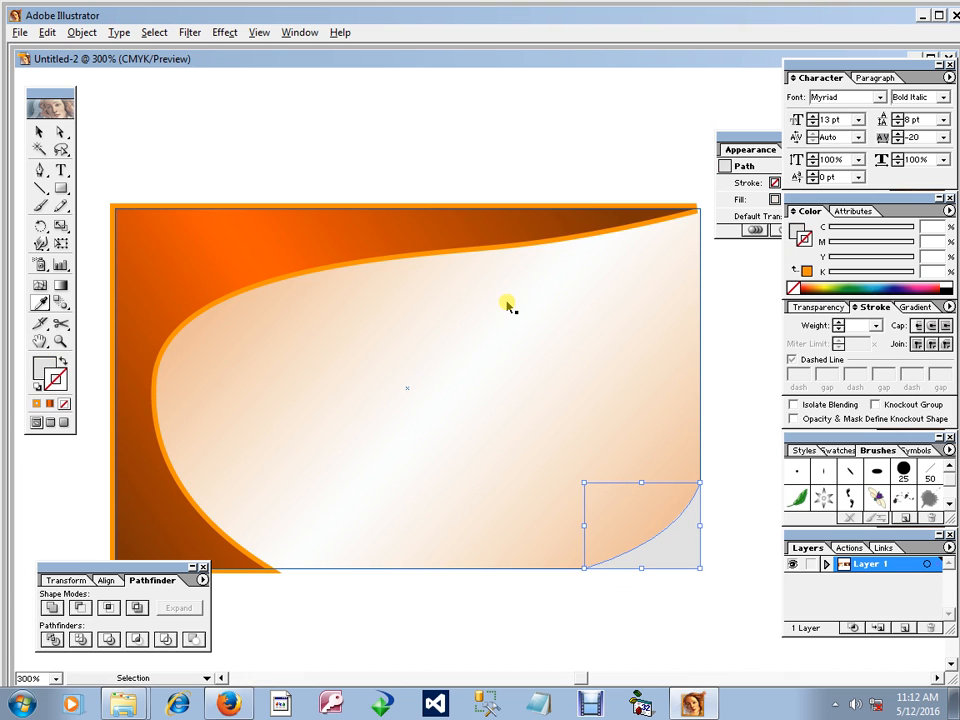
key("ctrl+shift+z")
key("ctrl+shift+a")
left_click(38, 132)
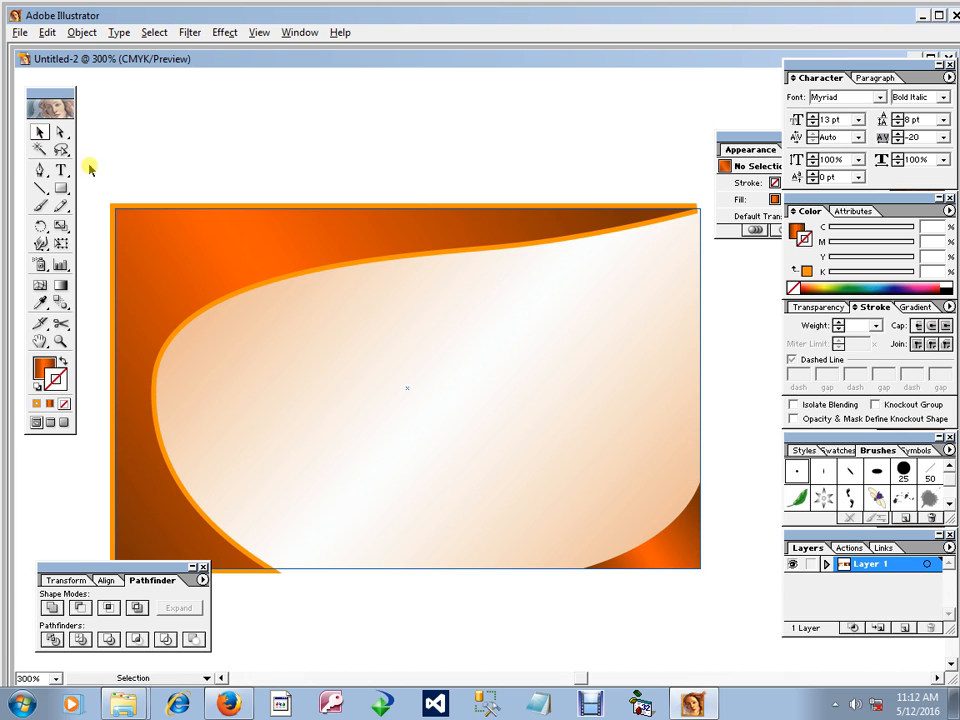
Step: Hide the large gradient border and the small gradient corner piece together, and select the grey corner shape behind them
left_click(192, 242)
left_click(660, 542, "shift")
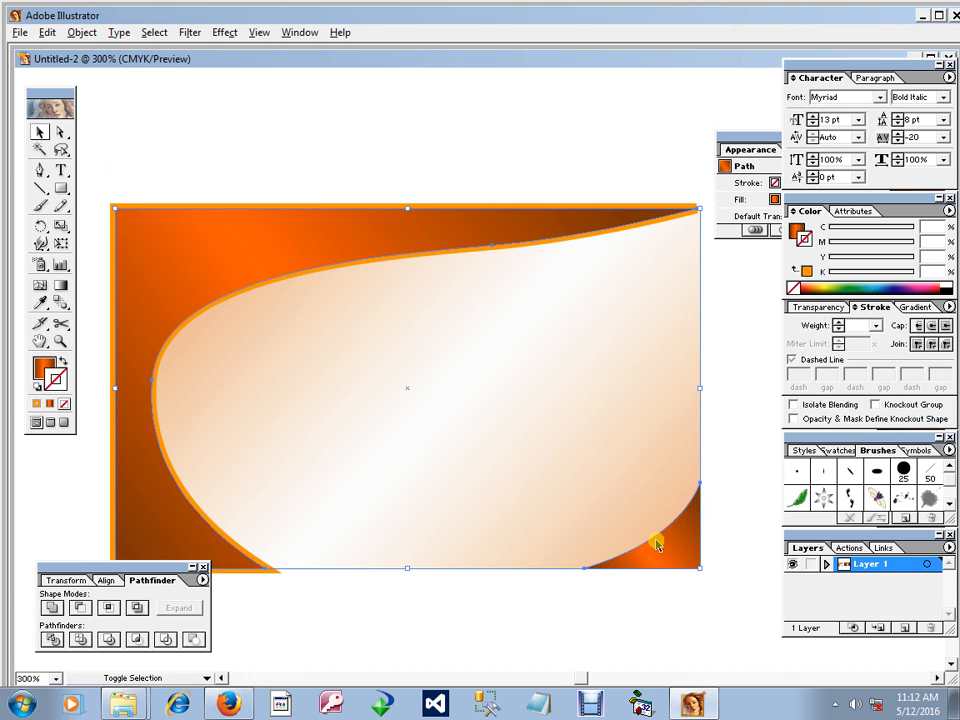
key("Delete")
left_click(683, 546)
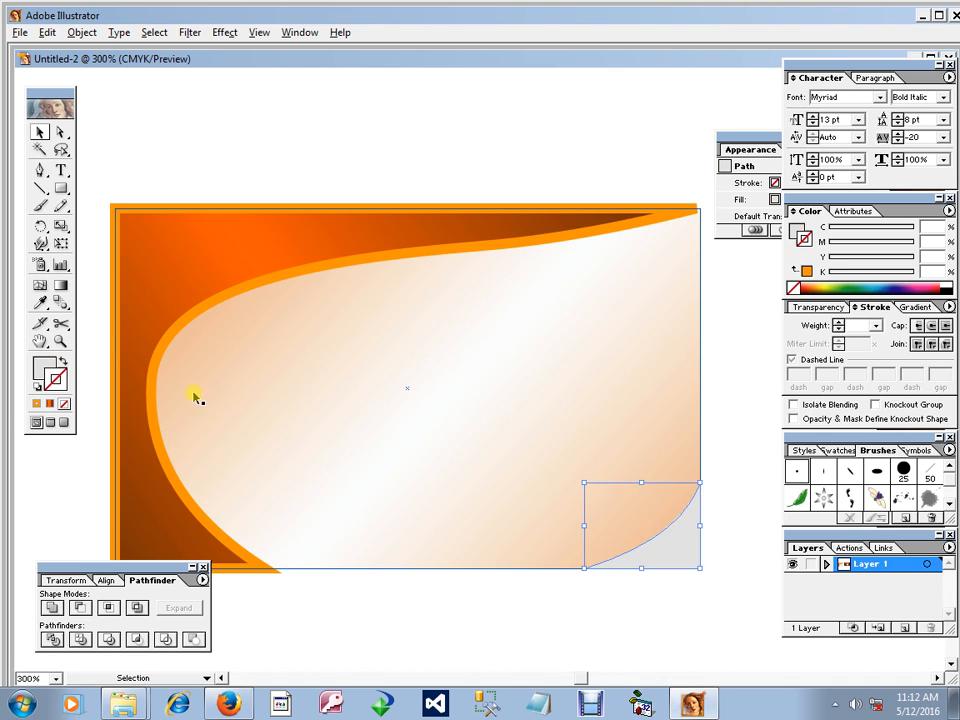
Step: Copy the outlined border's gradient fill and 4 pt bright orange stroke onto the grey corner shape, and show the hidden pieces again
left_click(38, 304)
left_click(165, 280)
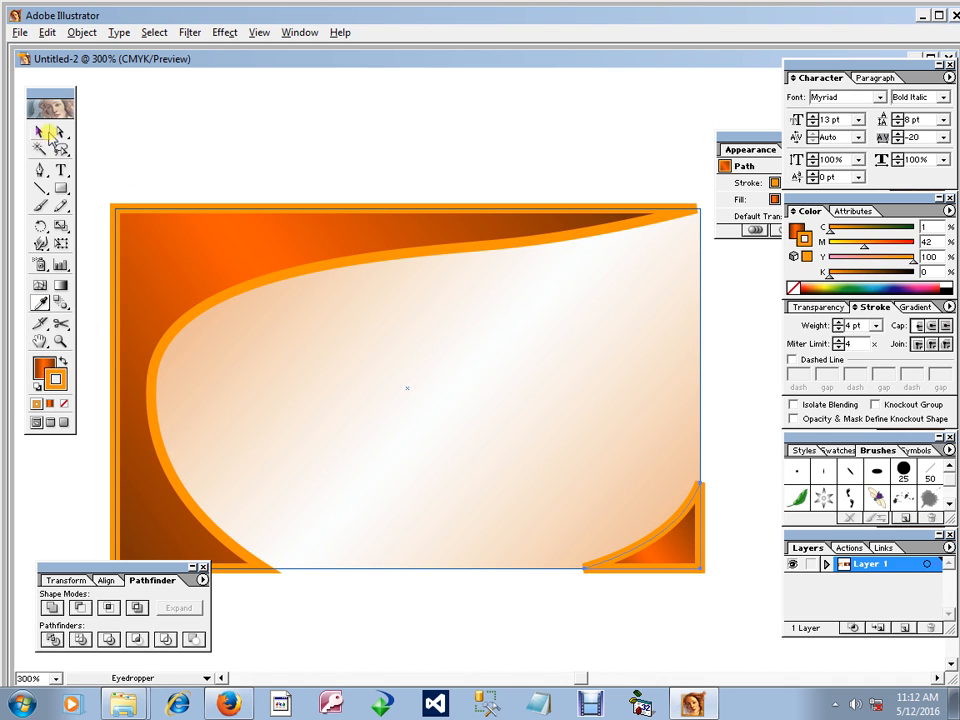
left_click(41, 132)
left_click(304, 156)
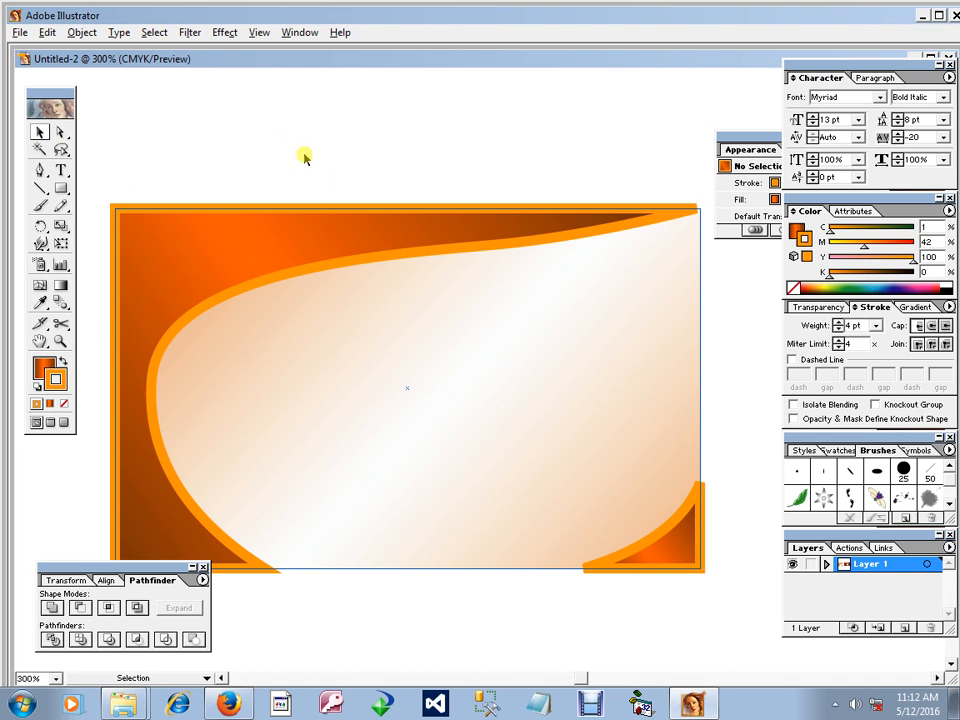
left_click(591, 391)
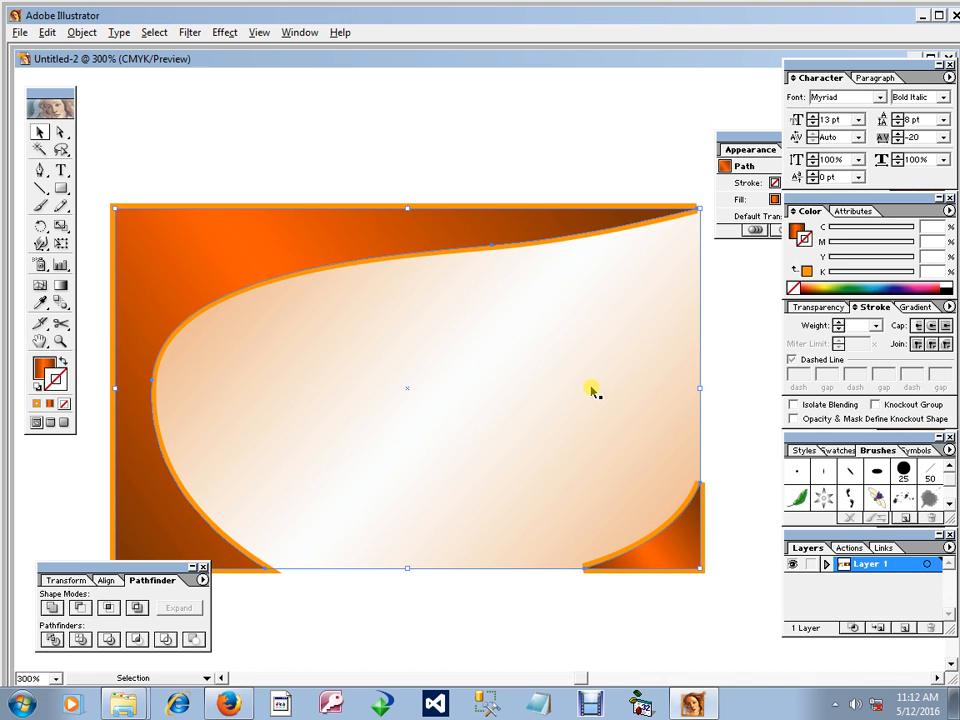
left_click(359, 136)
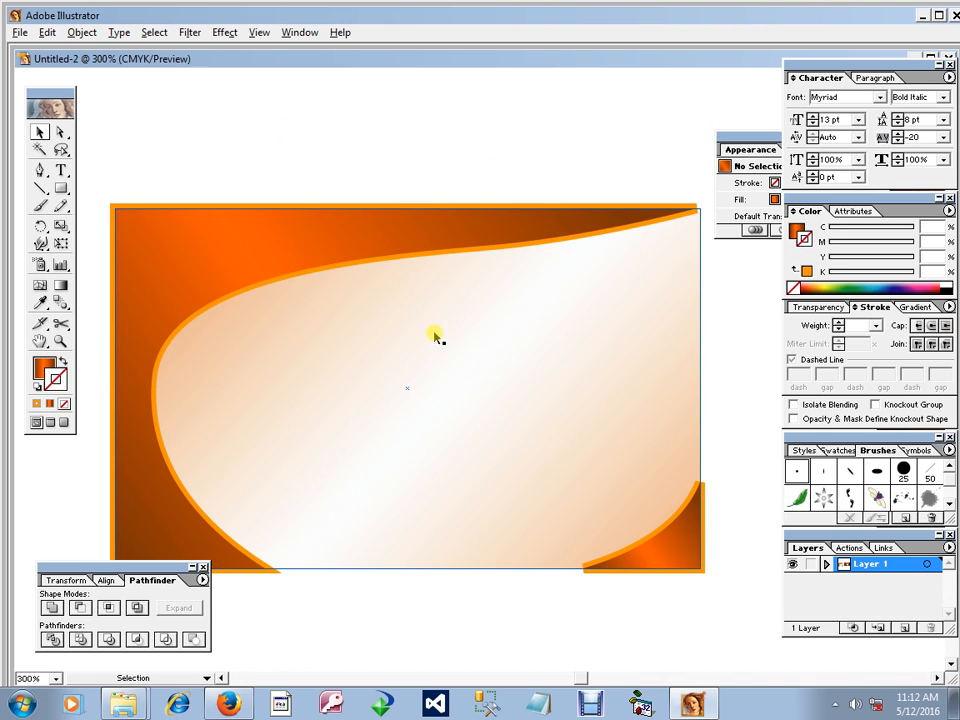
Step: Group all of the card's shapes, including the gradient borders, orange outlines and peach-white background
left_click_drag(614, 437, 495, 436)
left_click(522, 434, "ctrl+alt")
left_click_drag(400, 334, 478, 373)
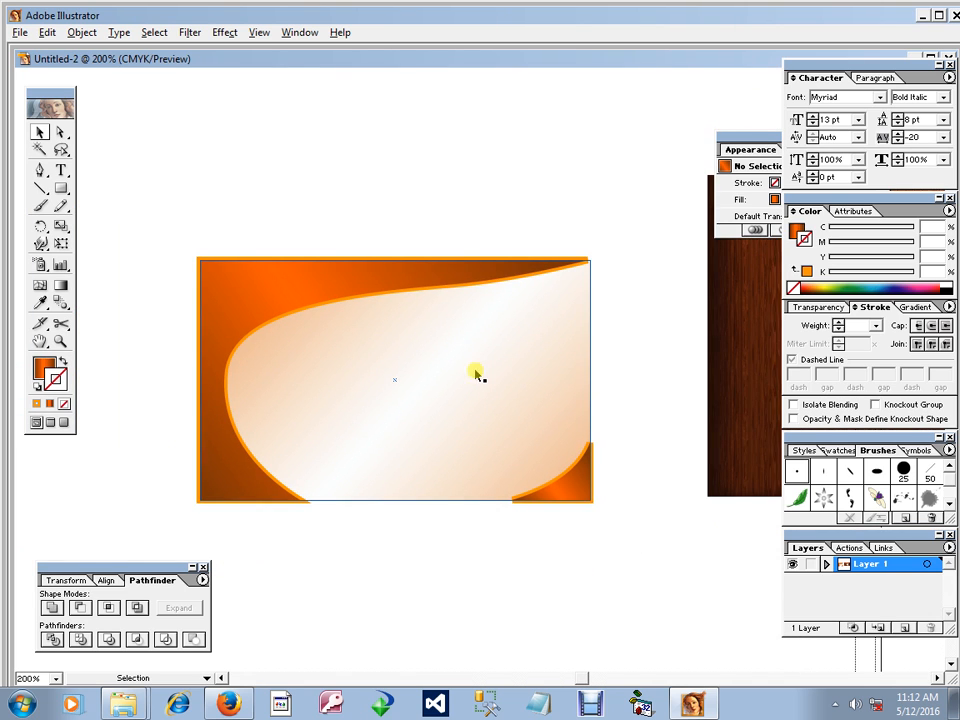
left_click_drag(393, 183, 656, 564)
key("ctrl+g")
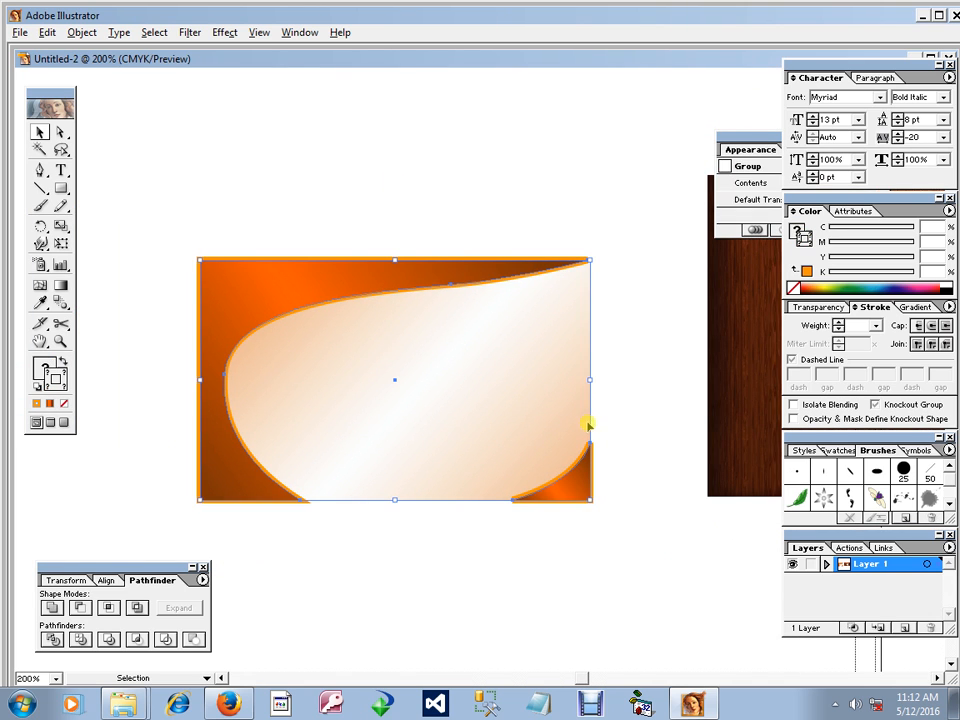
left_click(596, 366)
key("Tab")
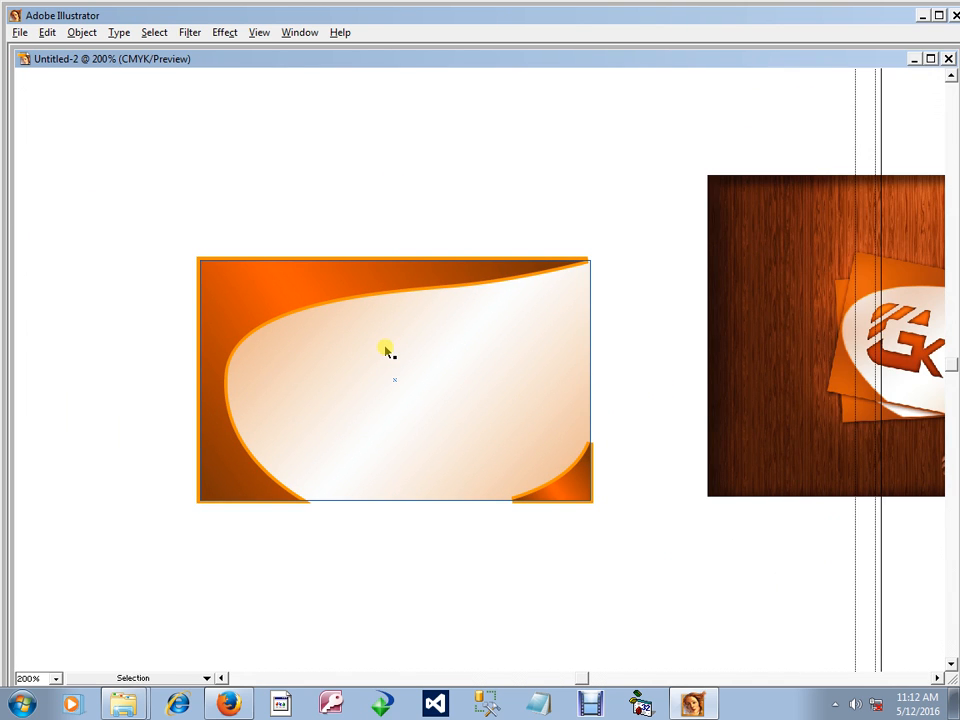
Step: Draw a rectangle over the whole card in Outline view, matching its outer edges, and return to Preview
key("ctrl+y")
left_click(386, 340, "ctrl")
key("m")
left_click_drag(176, 255, 757, 586)
key("Tab")
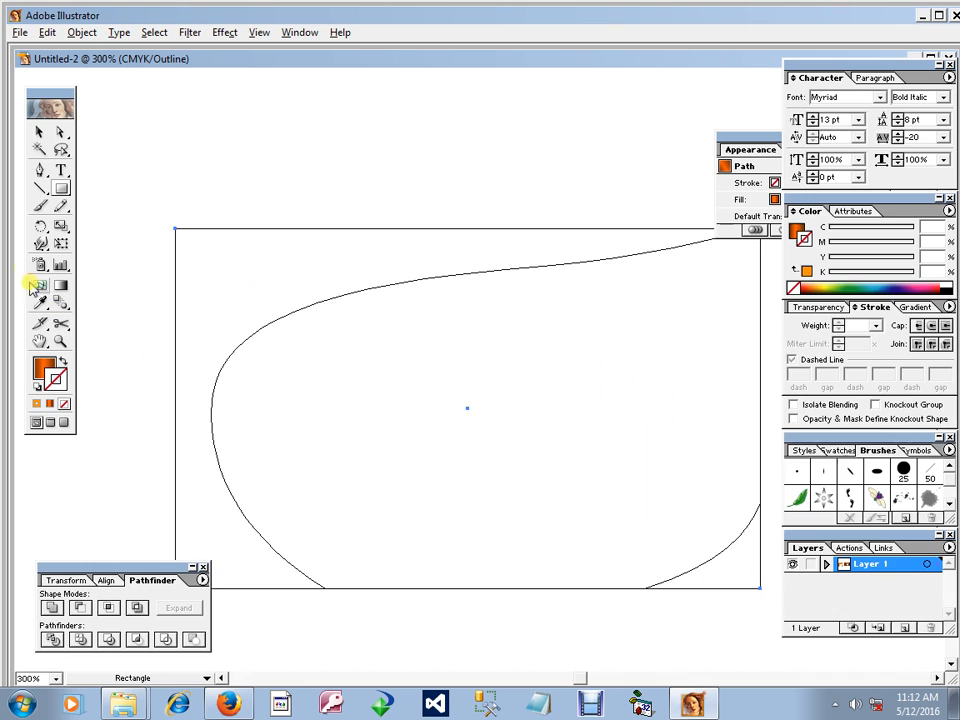
left_click(40, 132)
key("ctrl+y")
left_click_drag(273, 257, 253, 237)
left_click(428, 345, "ctrl+alt")
key("ctrl+shift+a")
left_click_drag(433, 345, 488, 387)
key("ctrl+z")
Step: Select the grouped card artwork beneath the rectangle and examine the object commands available for it
left_click_drag(203, 214, 721, 577)
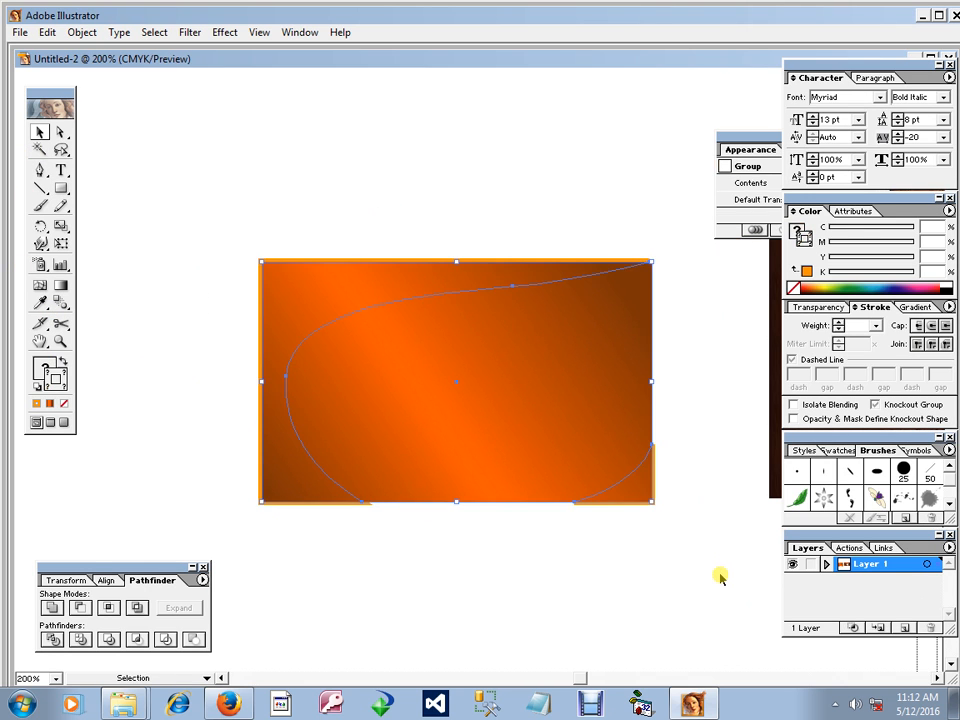
left_click_drag(621, 392, 621, 430)
right_click(614, 345)
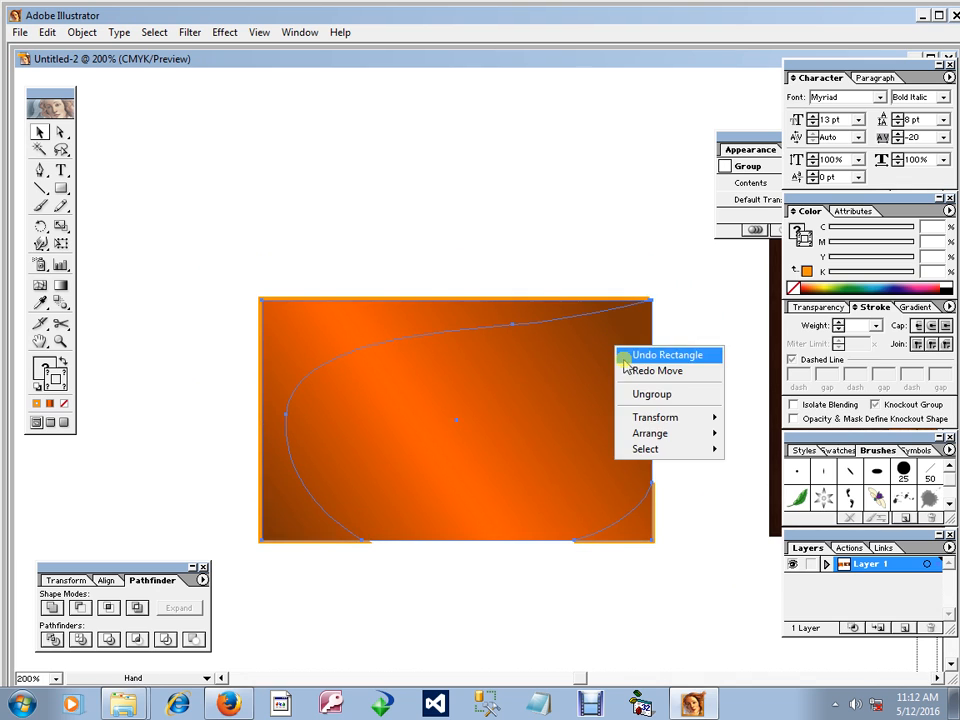
left_click(641, 286)
right_click(595, 371)
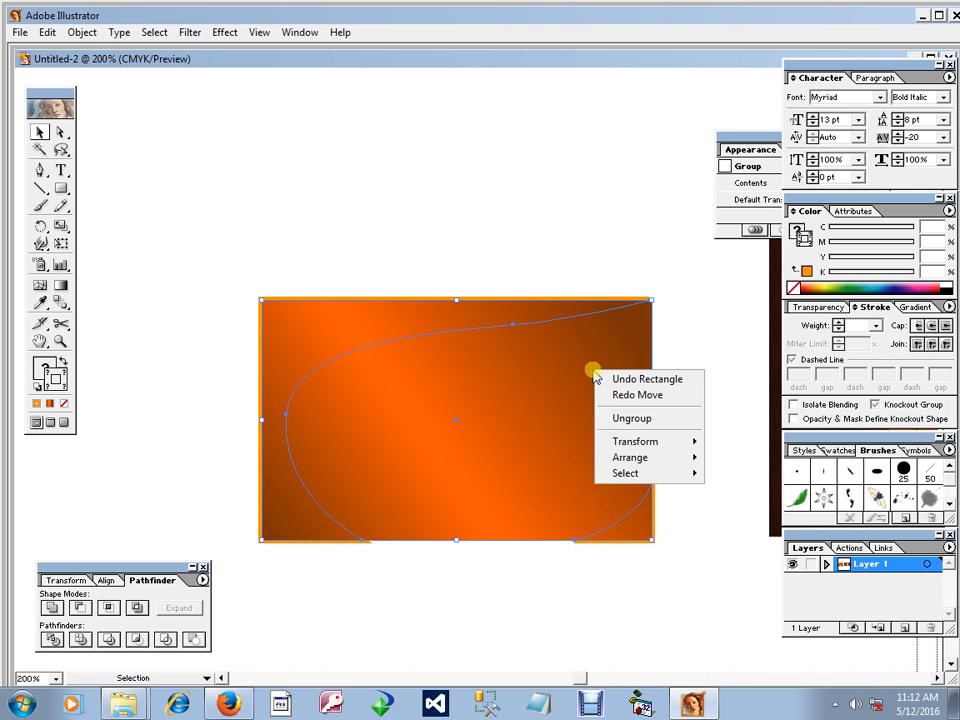
left_click(656, 430)
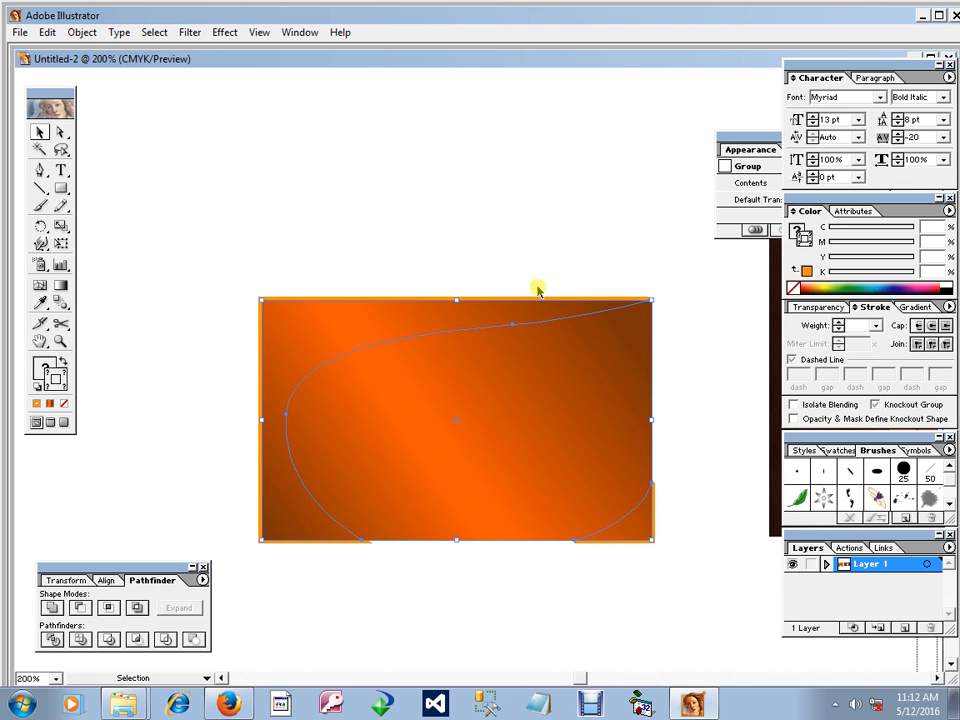
Step: Try moving the gradient rectangle away from the grouped card artwork and undo the move
left_click(401, 374)
left_click_drag(368, 360, 518, 409)
key("ctrl+z")
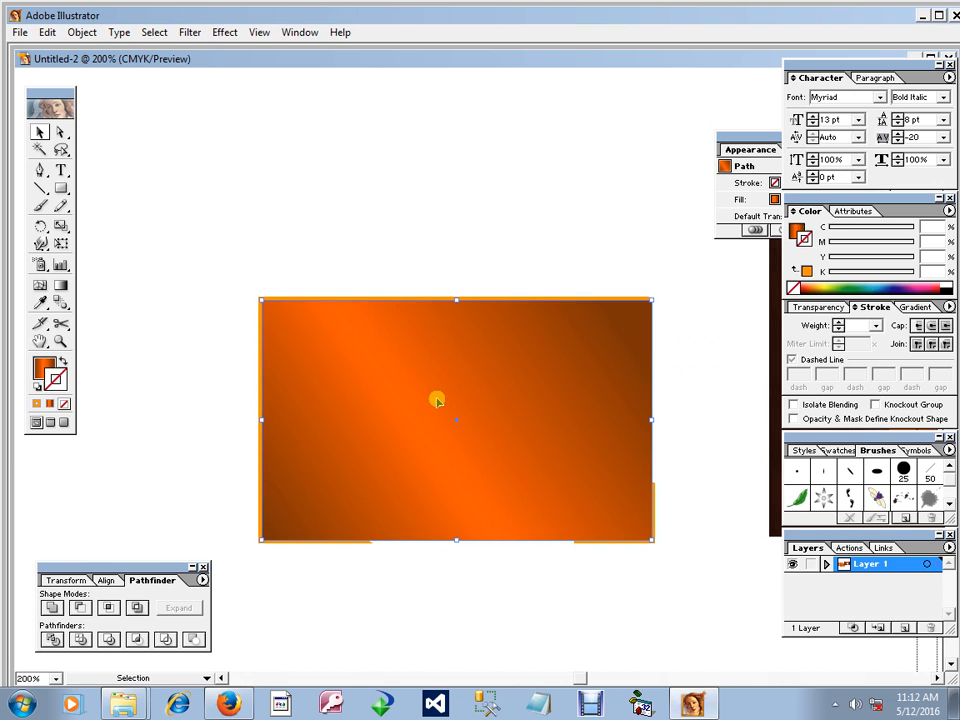
left_click_drag(417, 345, 465, 366)
key("ctrl+z")
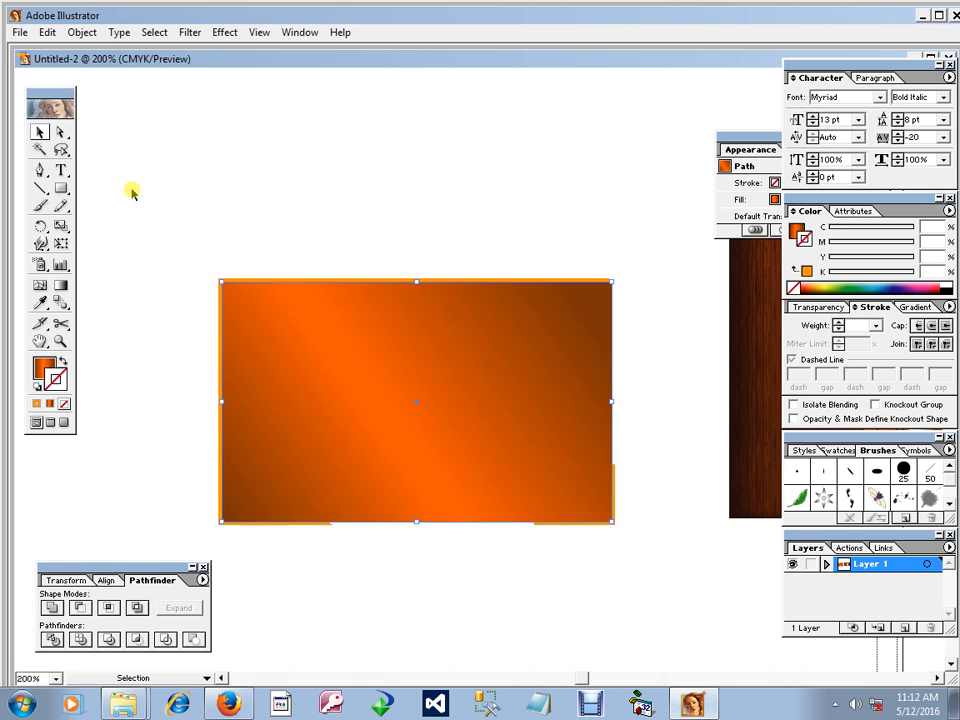
Step: Make a clipping mask from the gradient rectangle and the grouped card artwork
left_click(298, 203)
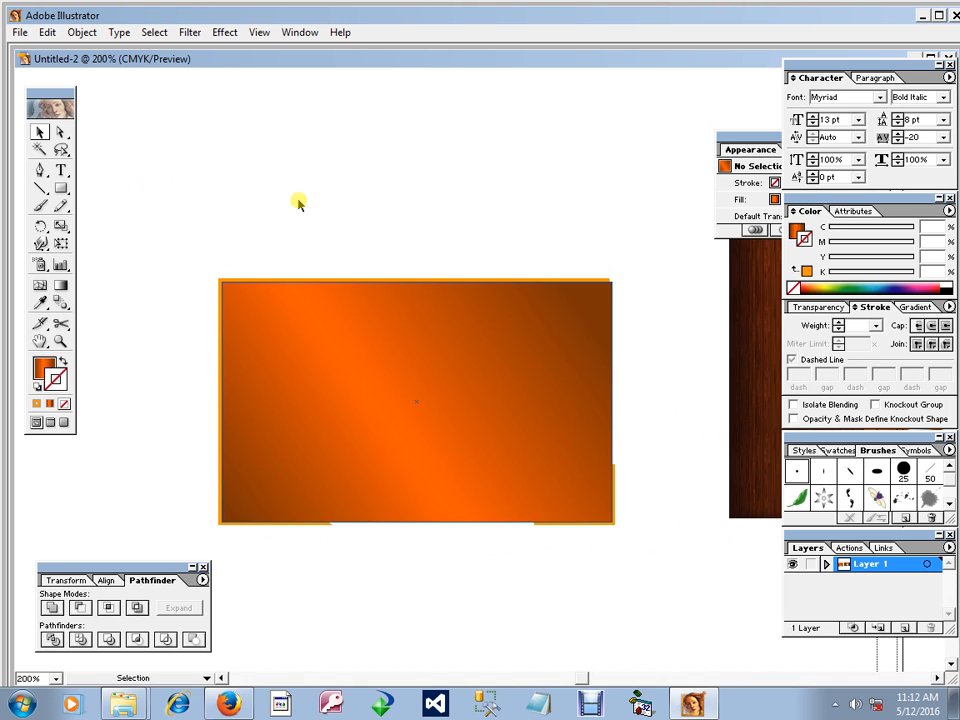
left_click_drag(223, 225, 677, 574)
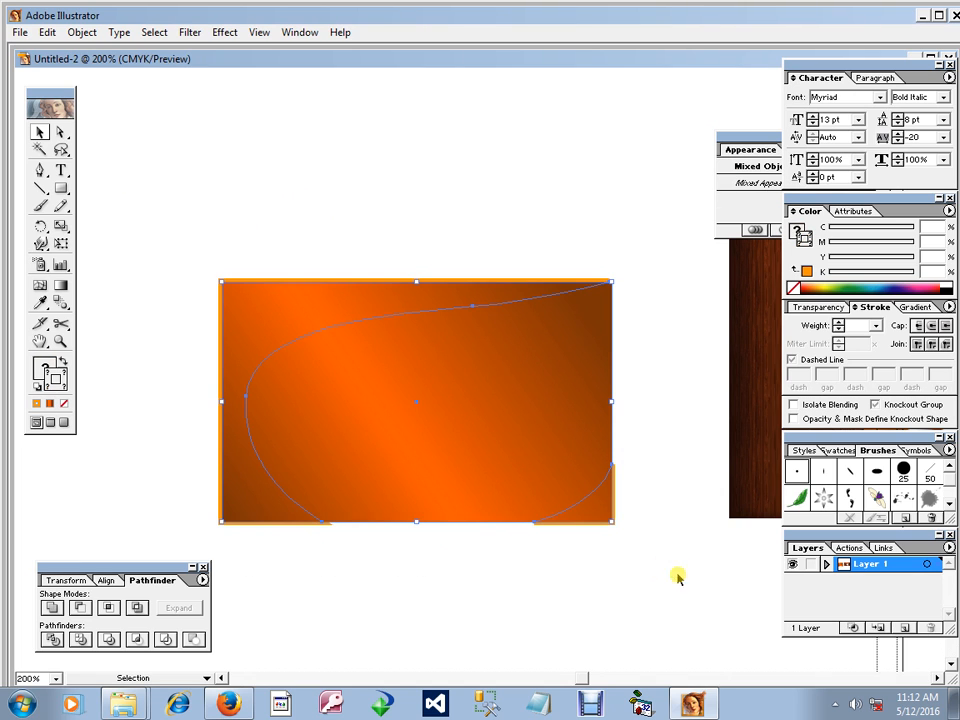
left_click(82, 32)
left_click(108, 358)
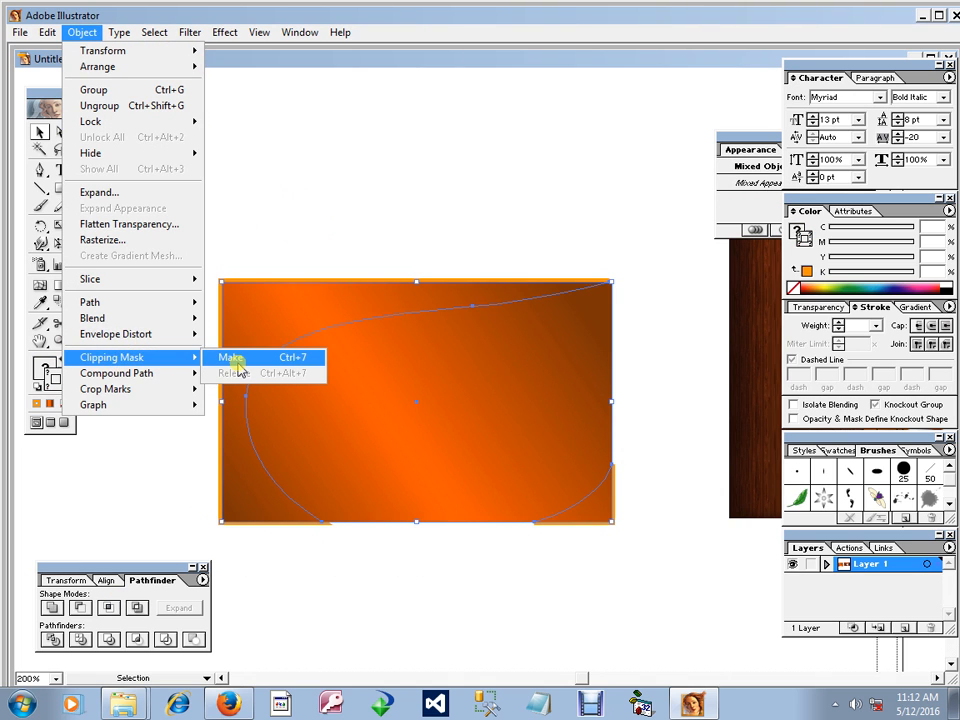
left_click(287, 359)
left_click(329, 243)
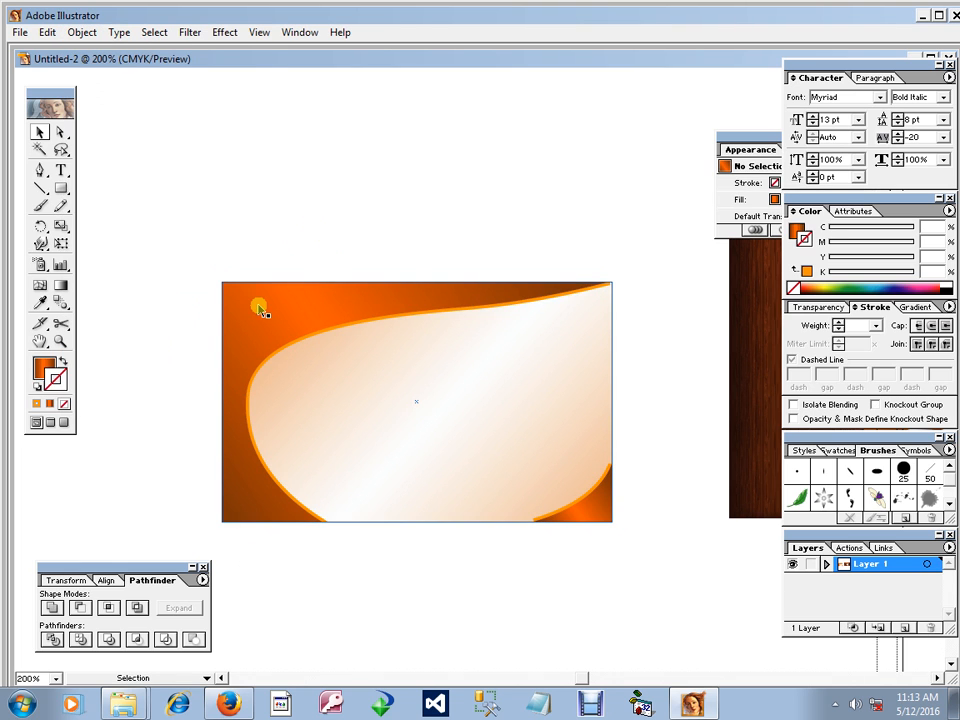
Step: Examine the masked card's orange outlines up close along the curve and at the upper and lower right corners
key("Tab")
key("space")
left_click_drag(409, 302, 370, 321)
key("ctrl+space")
left_click_drag(362, 253, 638, 406)
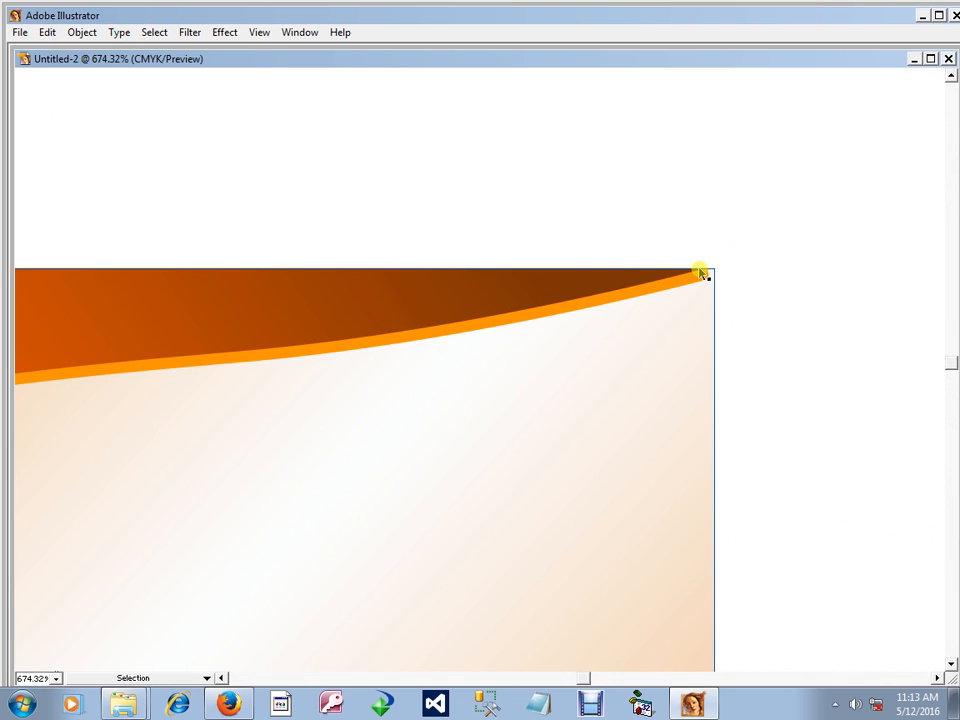
key("space")
left_click_drag(272, 377, 610, 292)
left_click_drag(300, 340, 599, 46)
key("ctrl+alt+space")
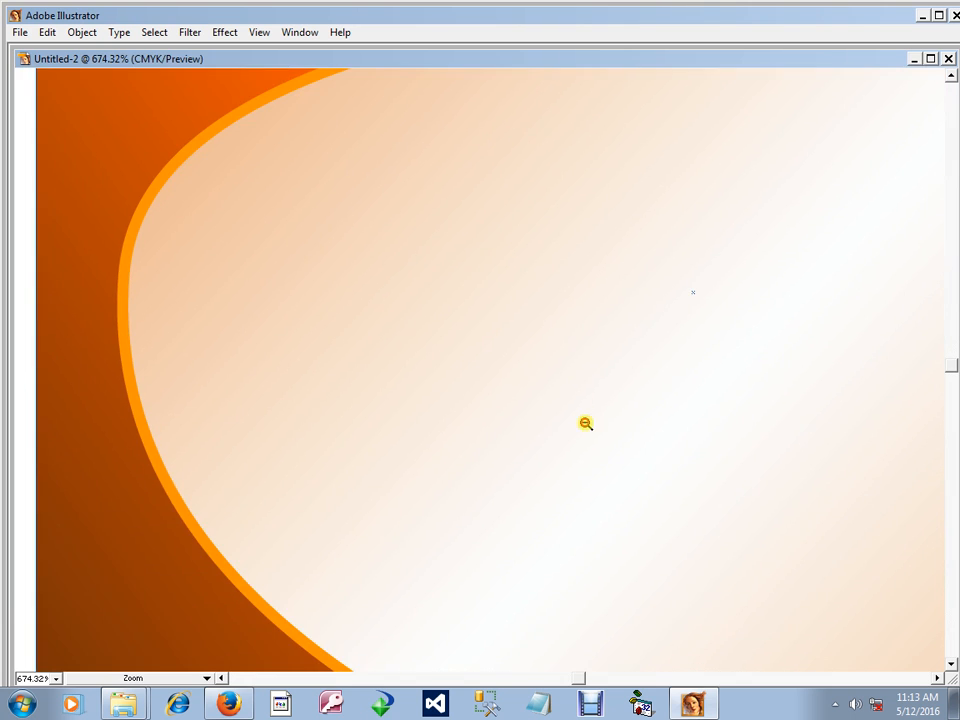
left_click(585, 423, "ctrl+alt")
left_click(553, 373, "ctrl+alt")
left_click(531, 366, "ctrl+alt")
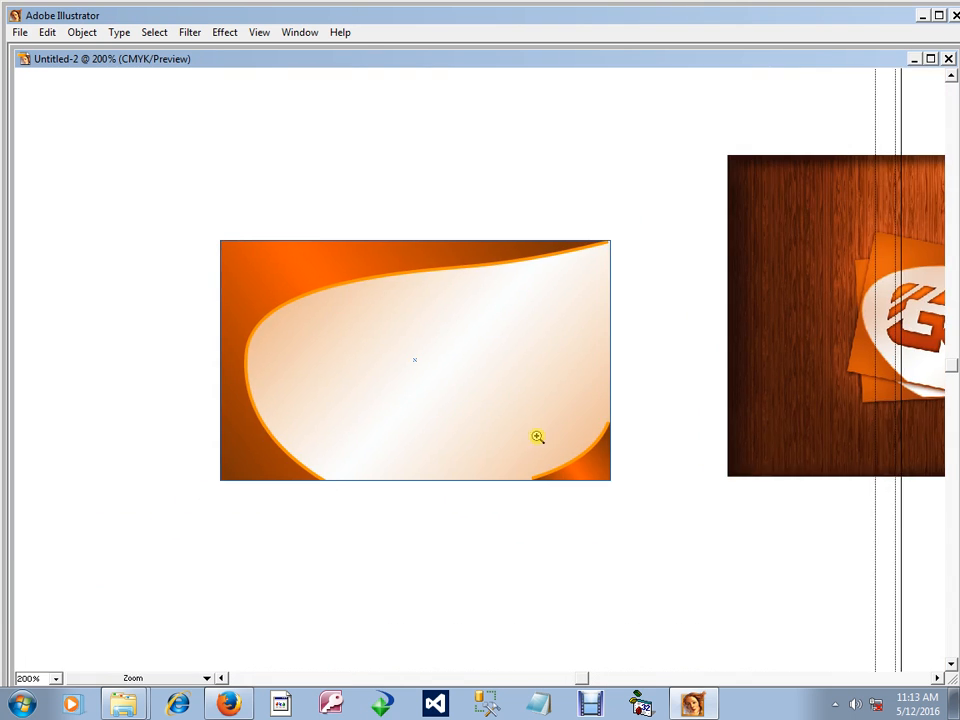
left_click_drag(491, 412, 603, 498)
key("space")
left_click_drag(930, 153, 804, 316)
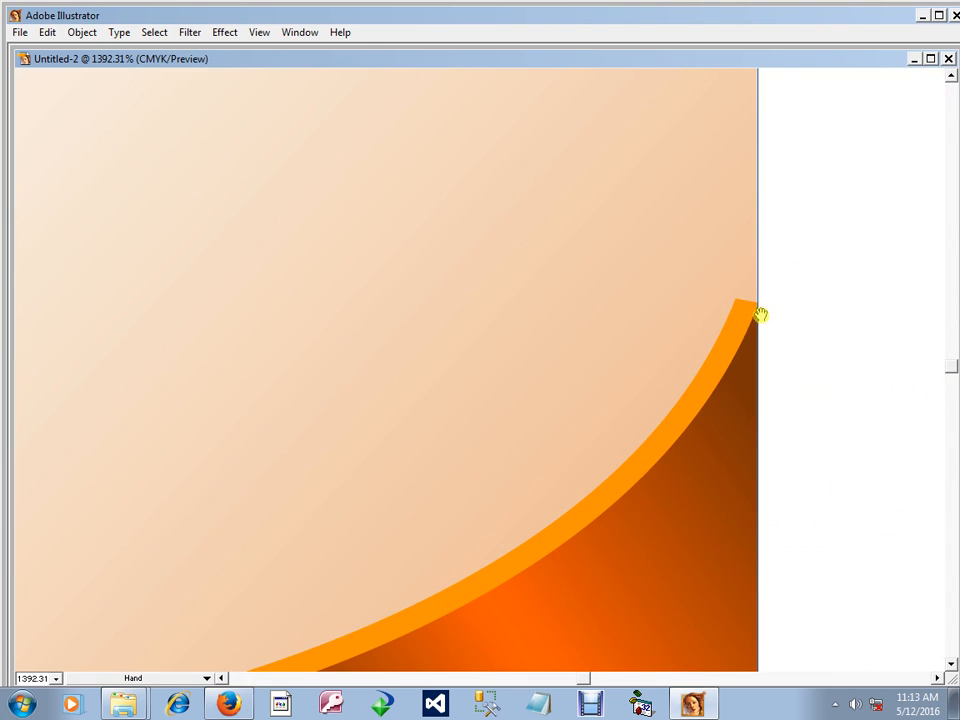
left_click(418, 386, "ctrl+alt")
left_click(504, 272, "ctrl+alt")
left_click(501, 364, "ctrl+alt")
left_click(455, 263, "ctrl+alt")
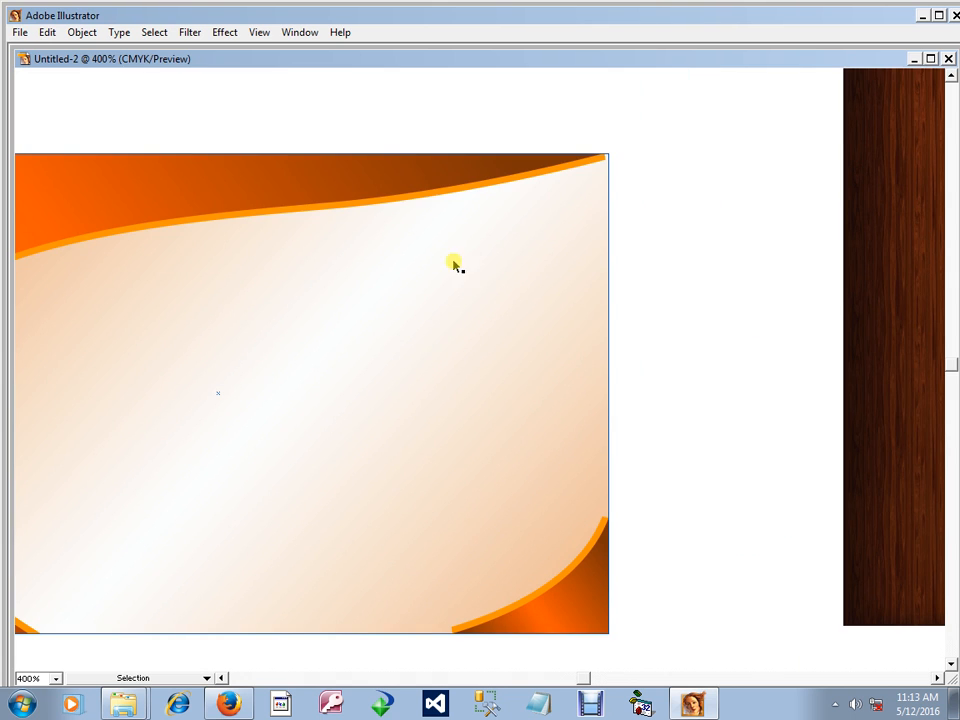
Step: Release the card's clipping mask
left_click(439, 216)
key("Tab")
right_click(514, 424)
left_click(600, 467)
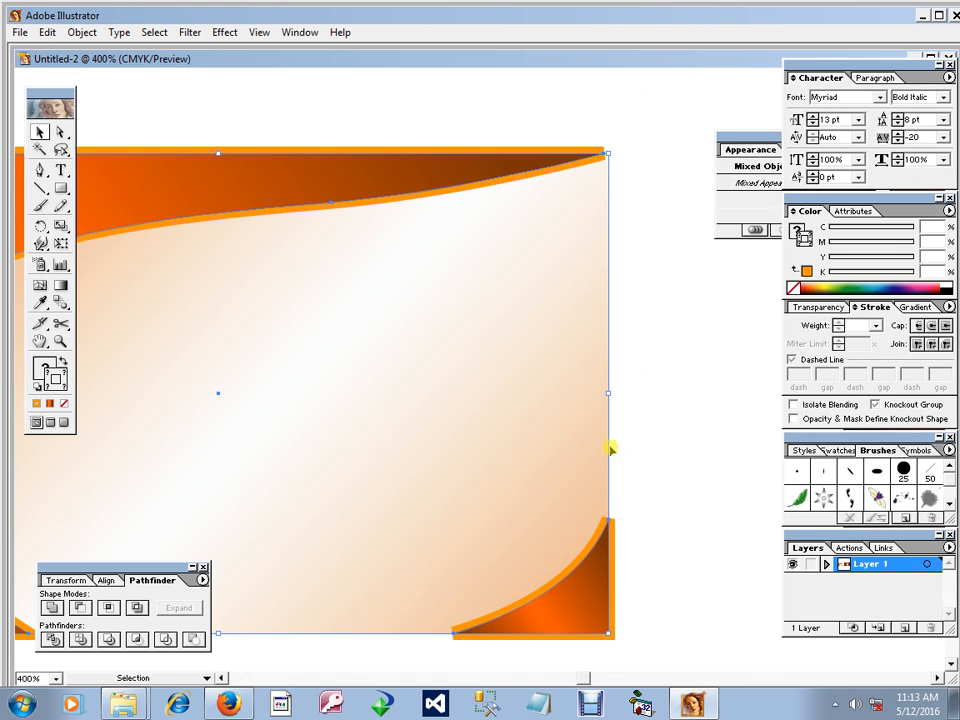
left_click(658, 412)
left_click(540, 397, "ctrl+alt")
Step: Ungroup the card artwork, then undo a trial move of the gradient border shape at its lower right corner
left_click(414, 200)
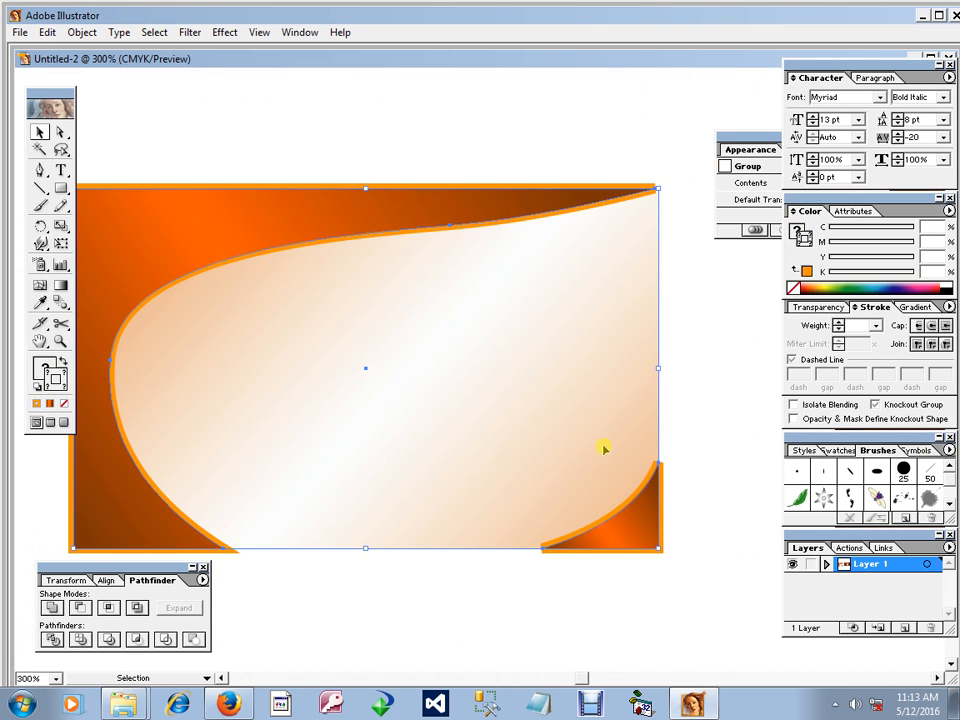
left_click_drag(636, 516, 716, 527)
key("ctrl+z")
right_click(658, 445)
left_click(675, 499)
left_click(677, 507)
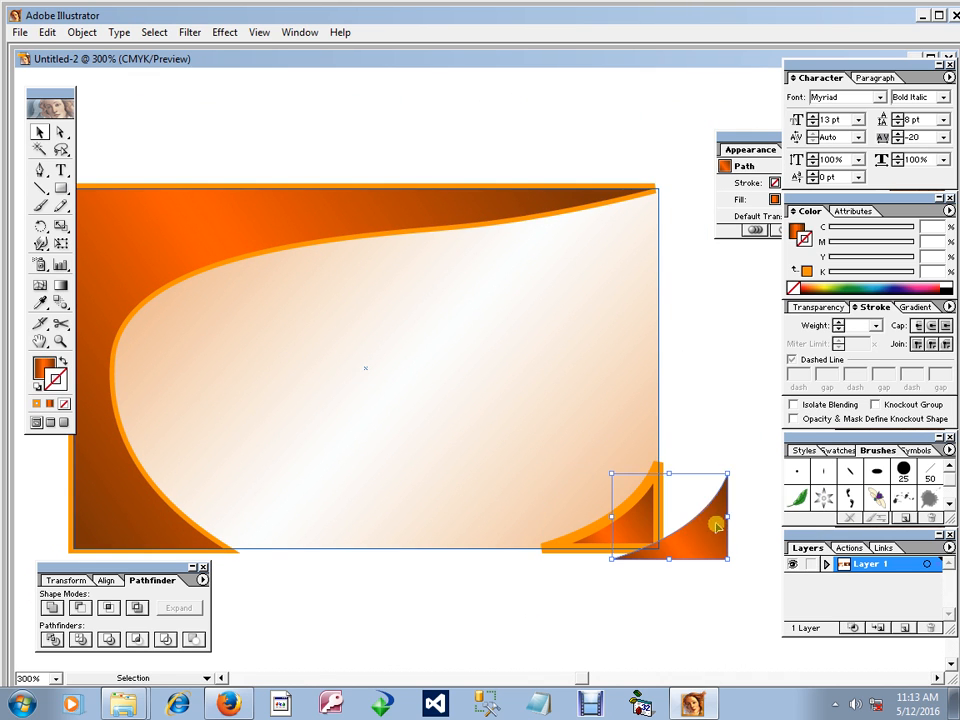
key("ctrl+z")
Step: Cut the unstroked gradient border shape and set the 4 pt orange-outlined copy beneath it to Round Join
left_click(431, 216)
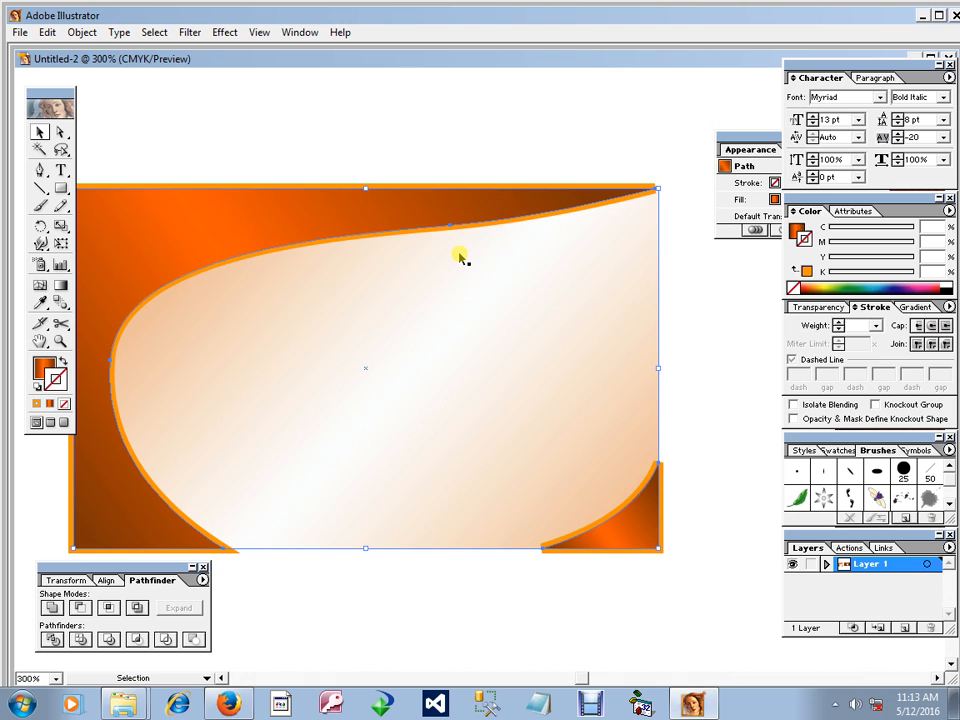
key("Delete")
left_click(461, 209)
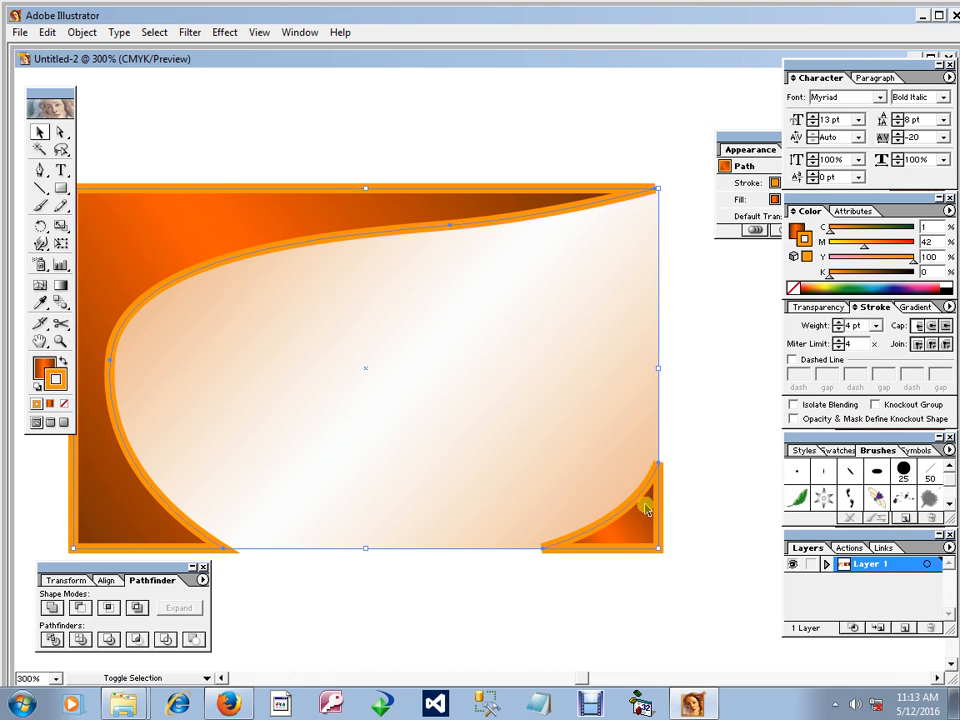
left_click(916, 344)
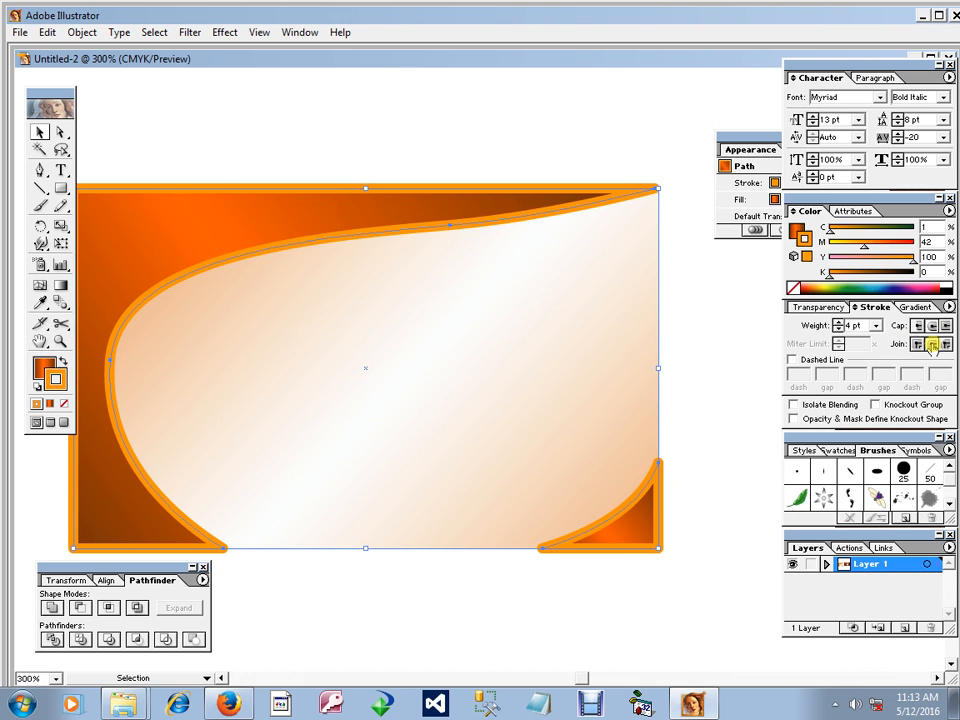
left_click(916, 344)
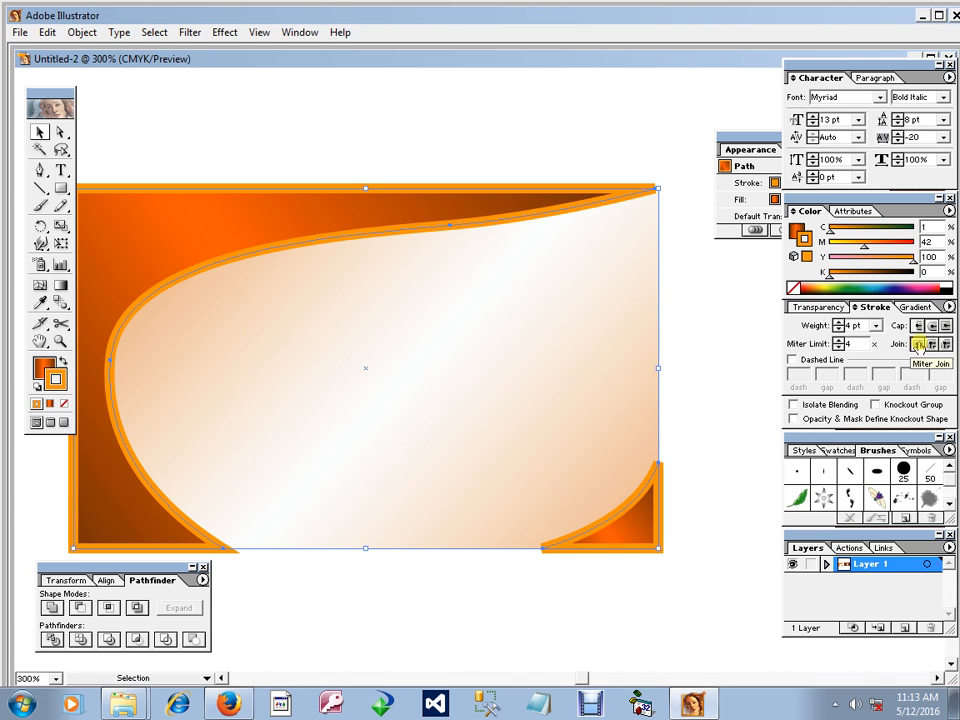
left_click(930, 345)
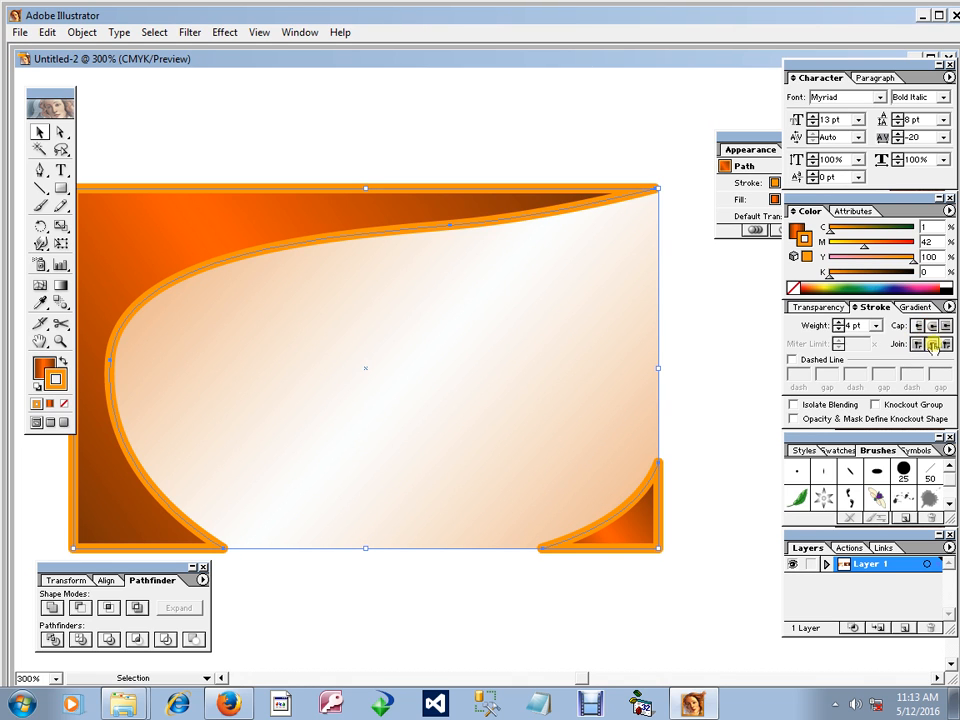
Step: Examine the outline's corner joins up close at the card's lower right border shape
left_click_drag(533, 430, 677, 534)
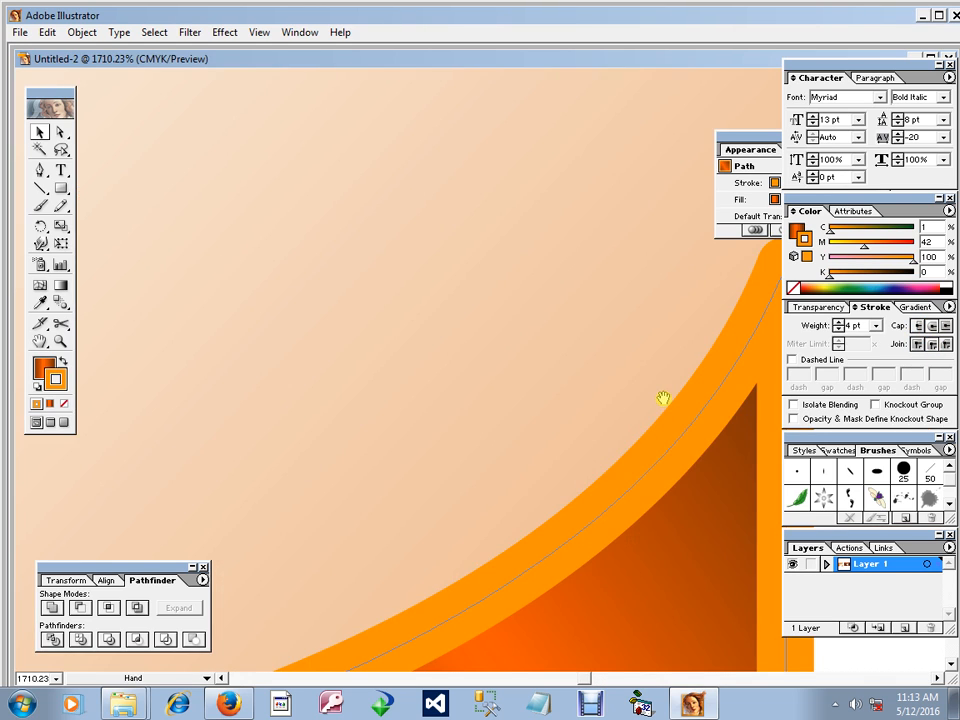
left_click_drag(664, 399, 307, 526)
left_click(421, 408, "ctrl+alt")
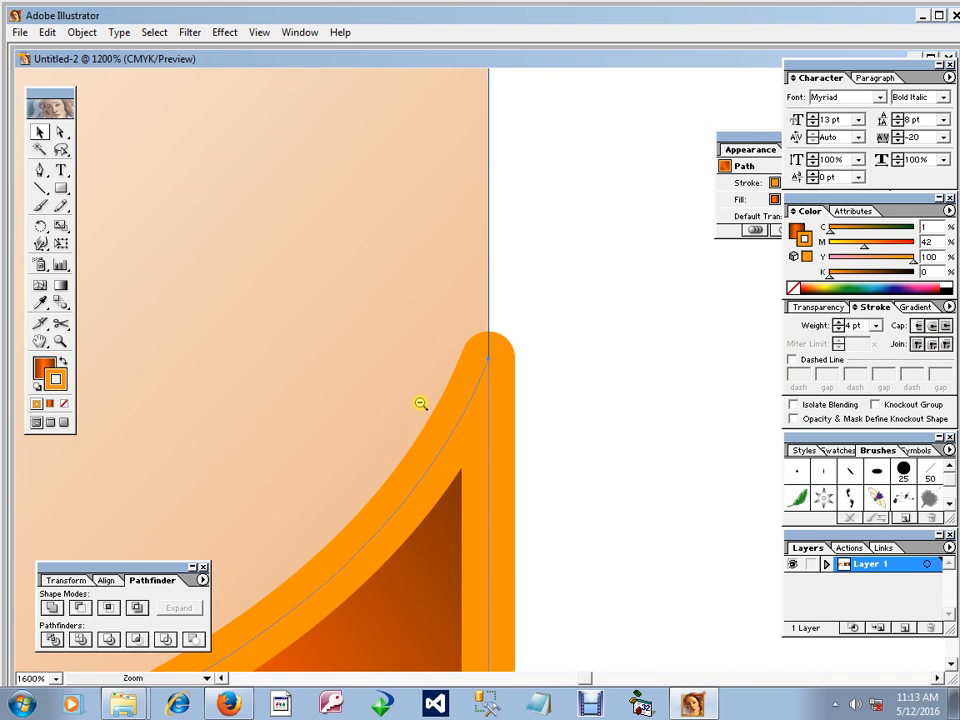
left_click(421, 403, "ctrl+alt")
left_click(423, 398, "ctrl+alt")
left_click(432, 382, "ctrl+alt")
left_click(443, 366, "ctrl+alt")
left_click(446, 360, "ctrl+alt")
left_click_drag(434, 278, 459, 389)
left_click(460, 312, "ctrl+alt")
Step: Paste the cut gradient border shape in front of its outlined copy, in its original place
left_click(433, 178)
key("ctrl+f")
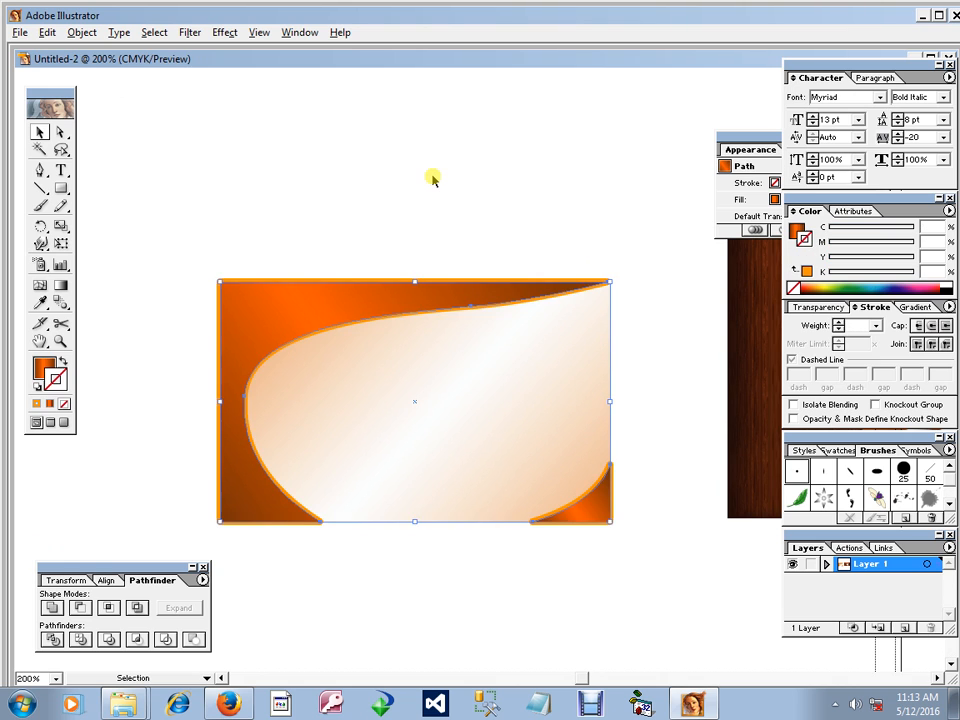
left_click(508, 144)
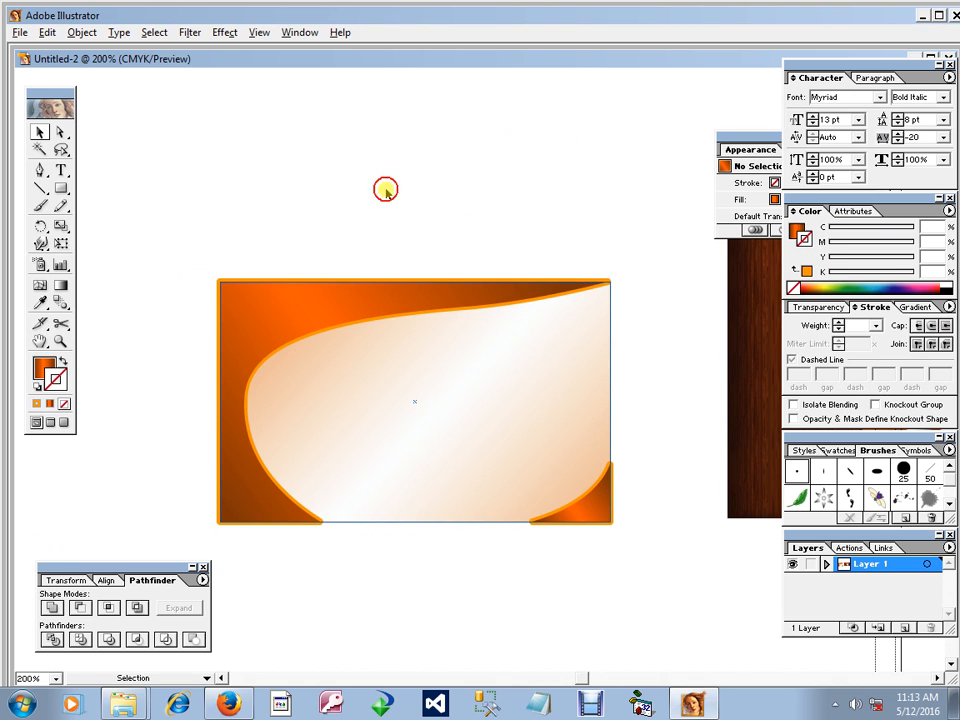
Step: Try moving the unfilled rectangle away from the card and undo the move
left_click_drag(385, 190, 636, 536)
left_click(615, 401)
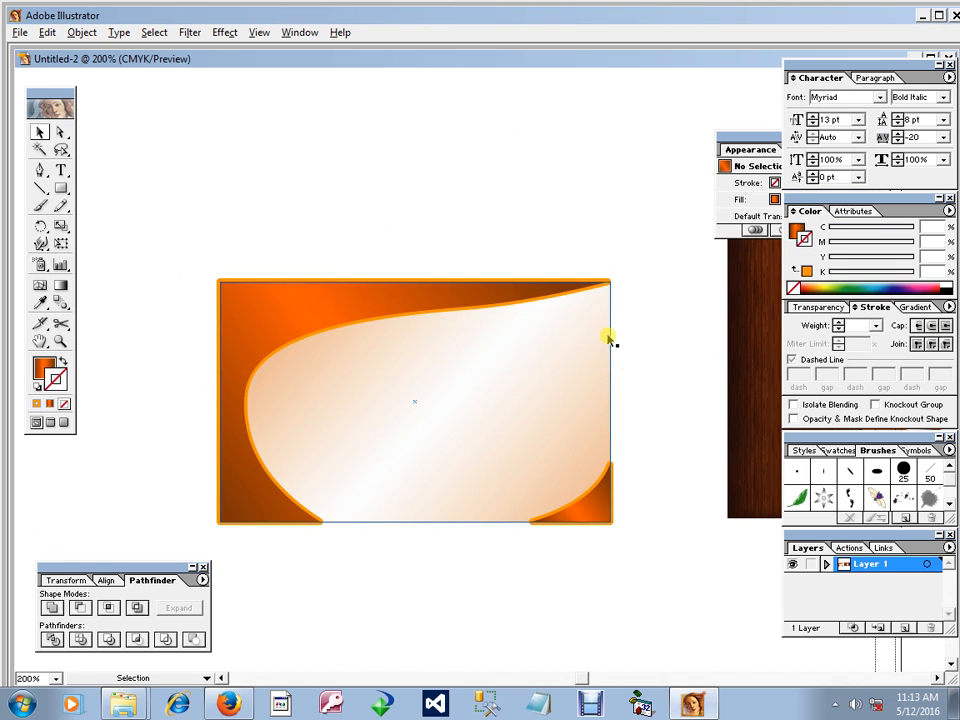
left_click_drag(611, 337, 610, 372)
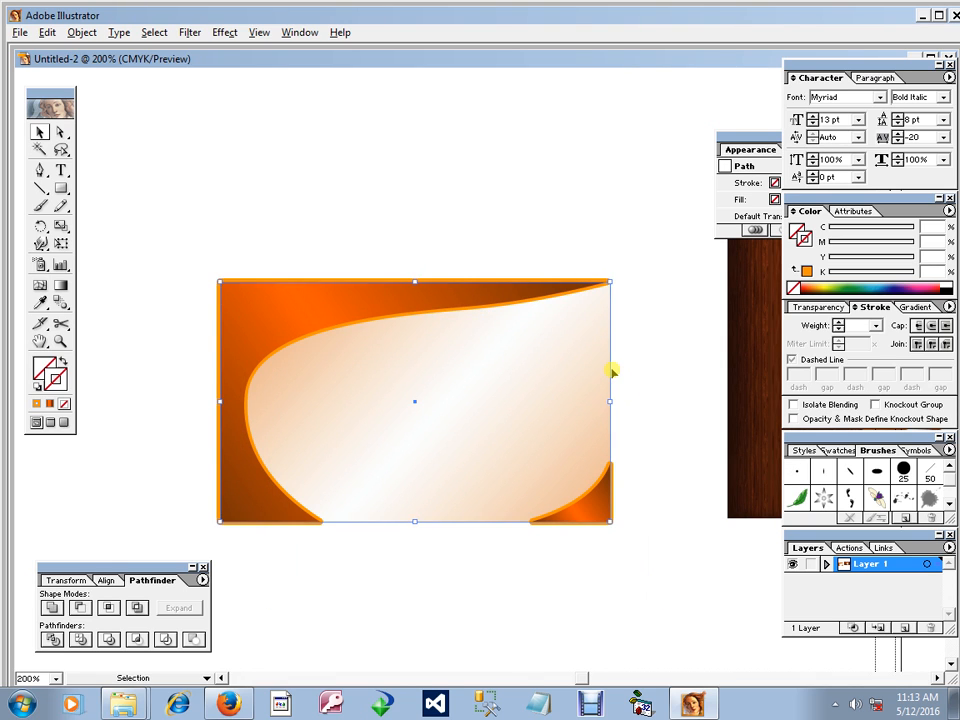
left_click(643, 303)
left_click(611, 301)
Step: Group the card's borders, outlines and background, leaving out the unfilled rectangle
left_click_drag(176, 296, 688, 572)
right_click(664, 422)
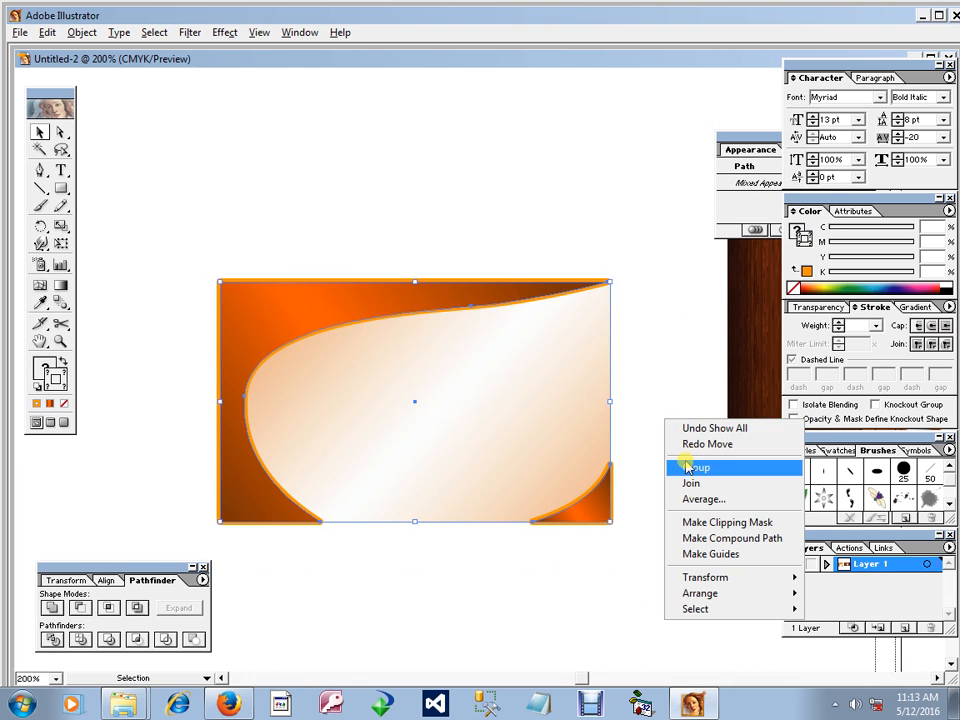
left_click(686, 467)
left_click(650, 410)
Step: Test whether the unfilled rectangle moves separately from the card shapes, undoing each trial move
left_click_drag(641, 280, 676, 322)
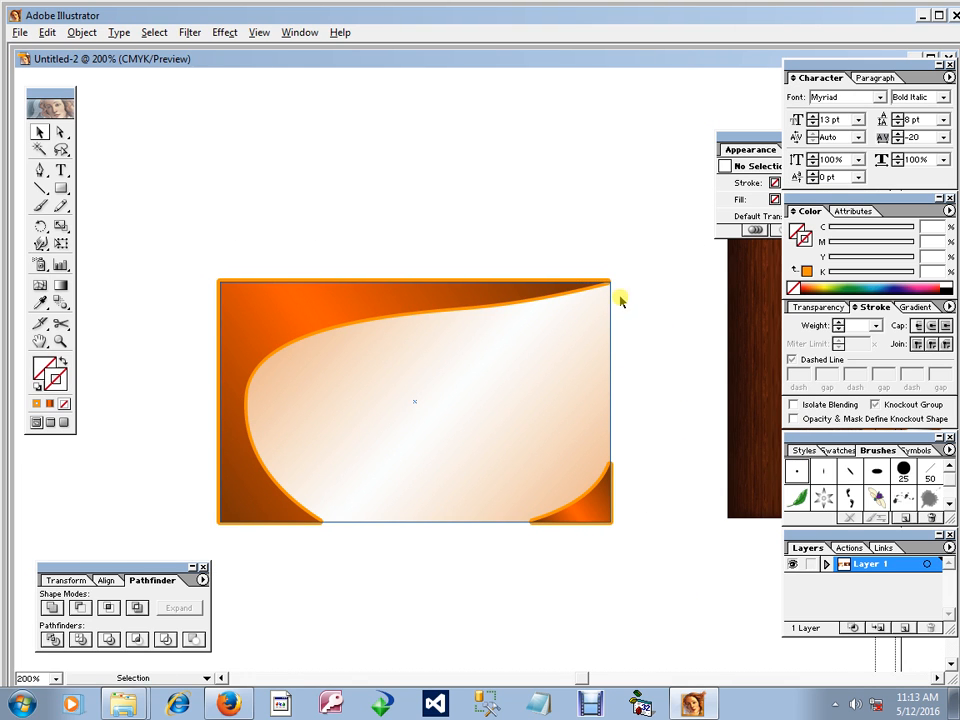
left_click(655, 314)
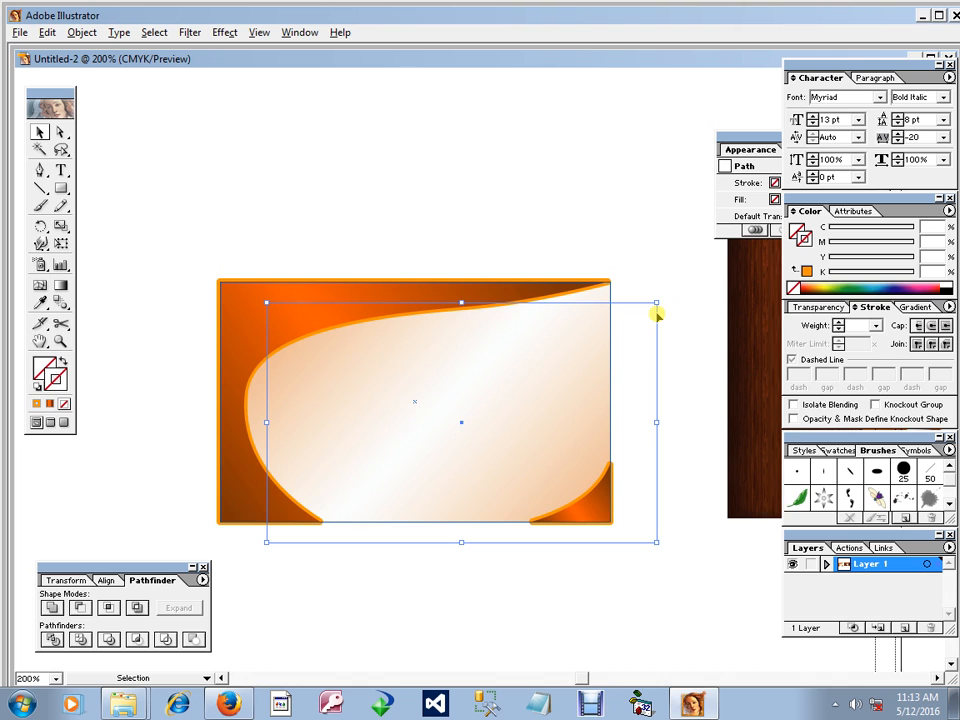
left_click_drag(655, 320, 611, 306)
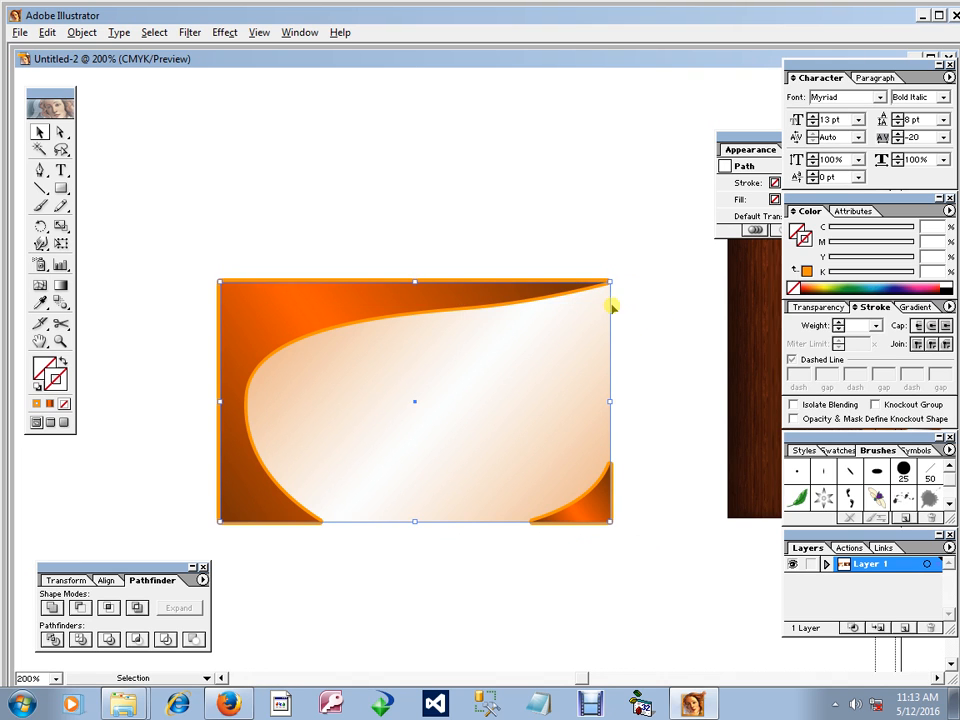
left_click(645, 364)
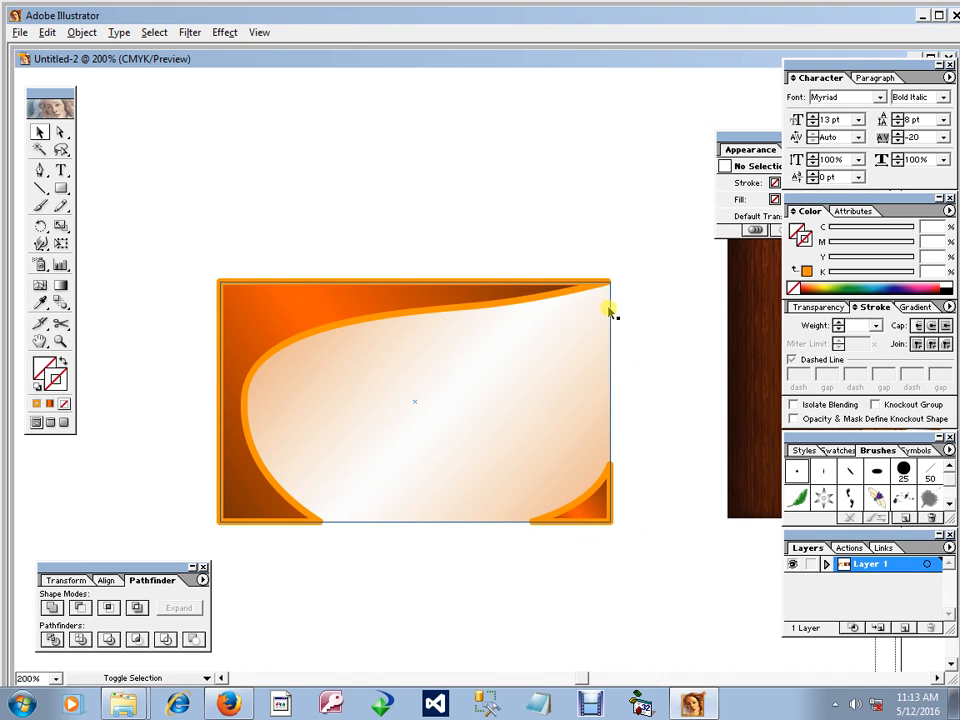
key("ctrl+f")
left_click_drag(611, 299, 645, 321)
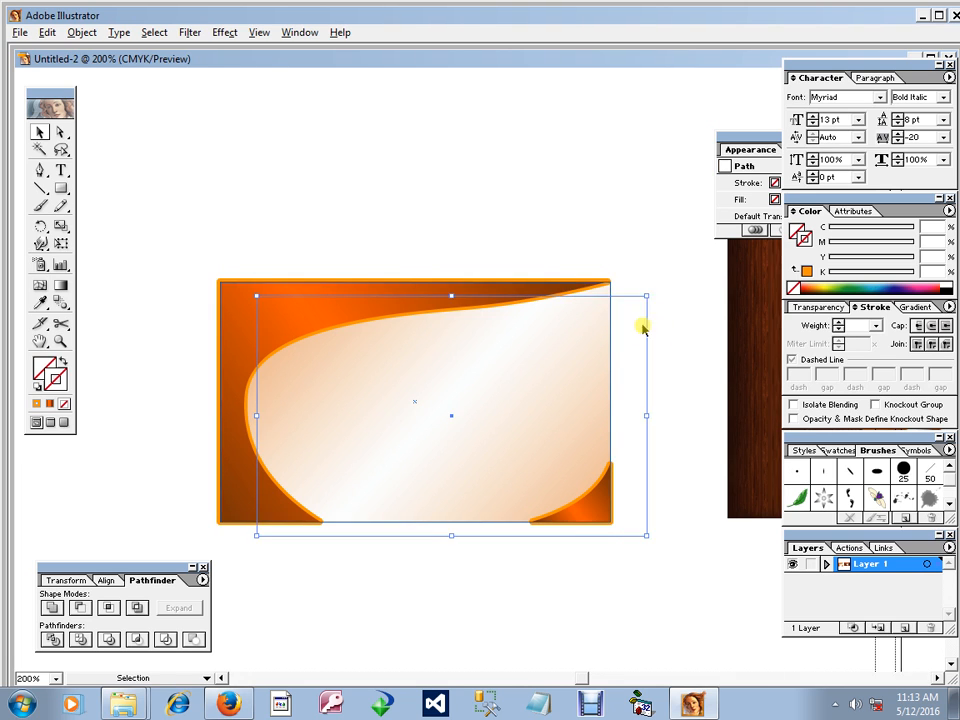
key("ctrl+z")
Step: Select all card shapes except the unfilled rectangle and group them
left_click_drag(146, 221, 525, 450)
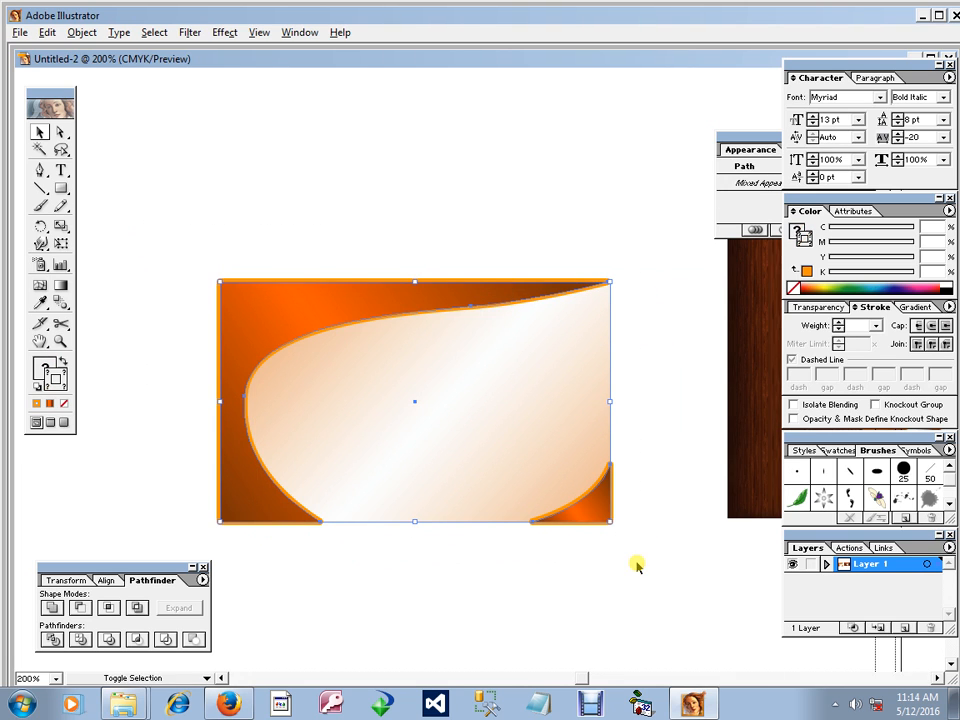
right_click(523, 341)
left_click(546, 388)
left_click(634, 306)
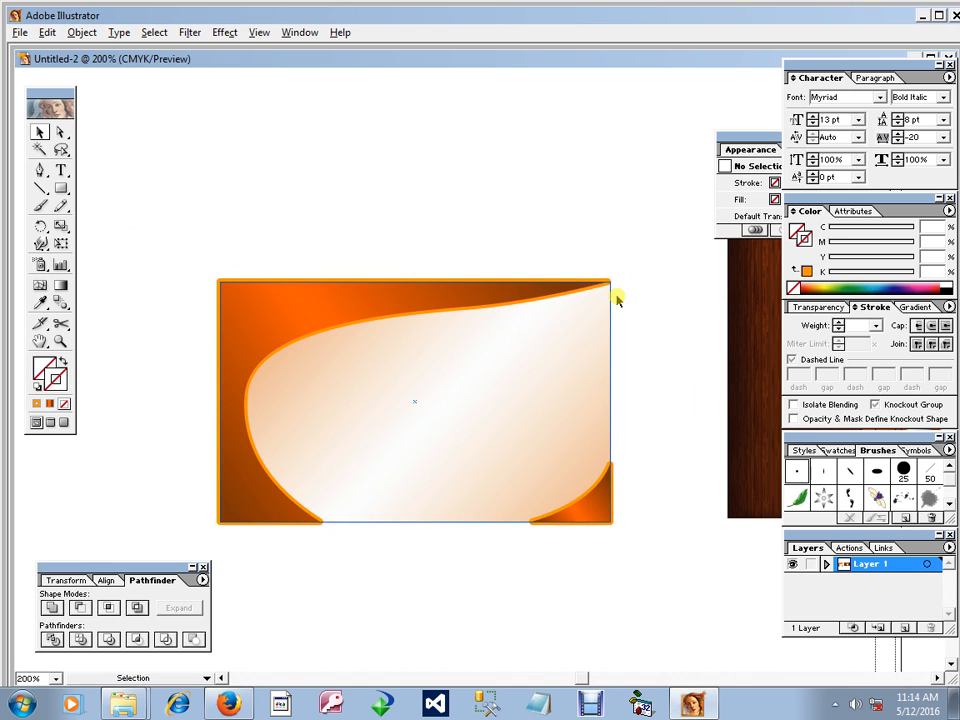
Step: Try moving the unfilled rectangle off the new card group, undo the move and select the group
left_click_drag(610, 296, 689, 348)
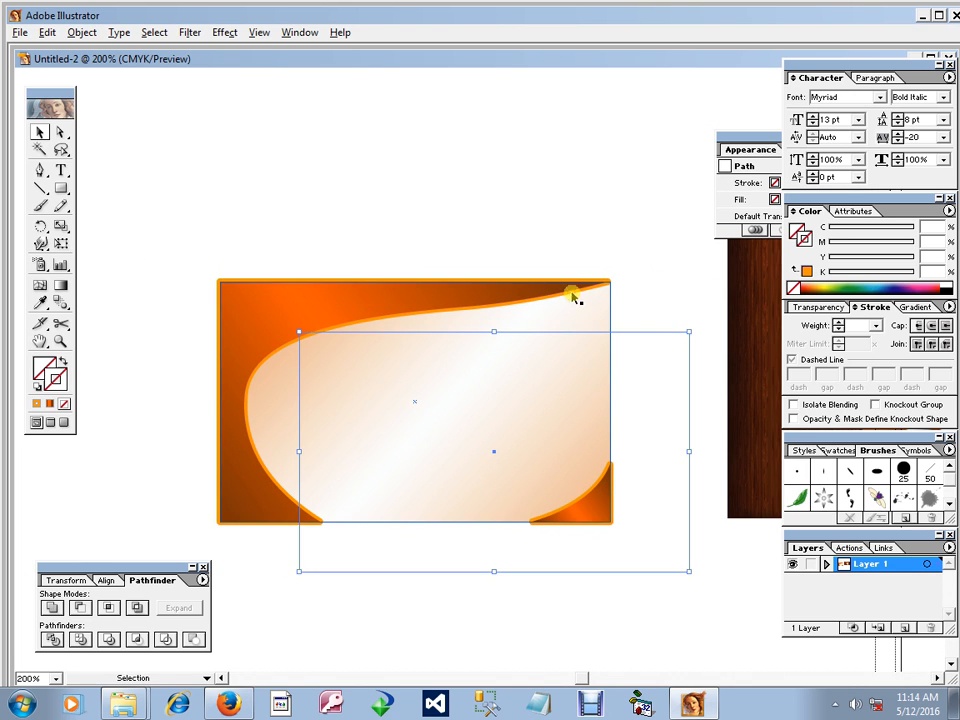
left_click_drag(571, 293, 481, 271)
left_click_drag(341, 380, 426, 379)
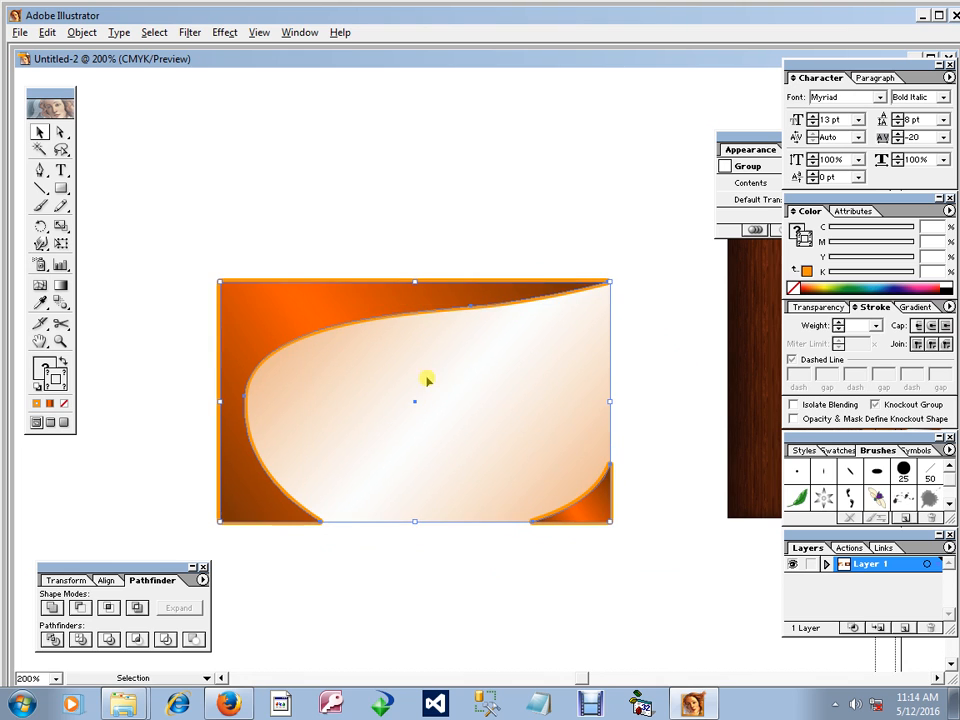
Step: Select the card group together with the unfilled rectangle and make a clipping mask that trims the borders to the card's edges
left_click(446, 229)
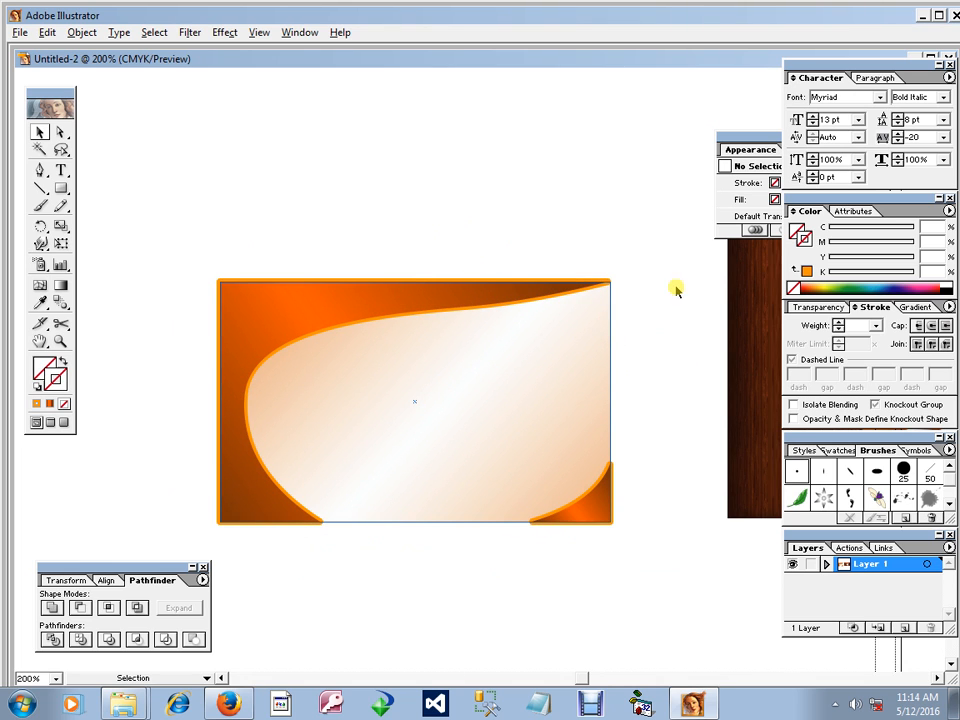
left_click_drag(676, 288, 524, 367)
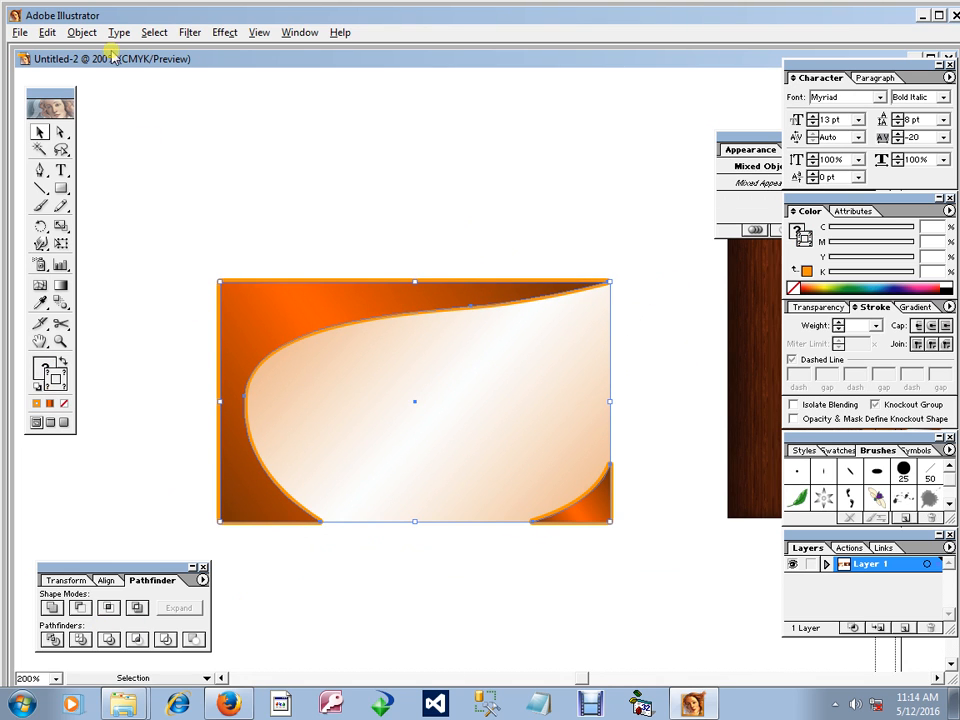
left_click(82, 32)
mouse_move(157, 313)
mouse_move(189, 358)
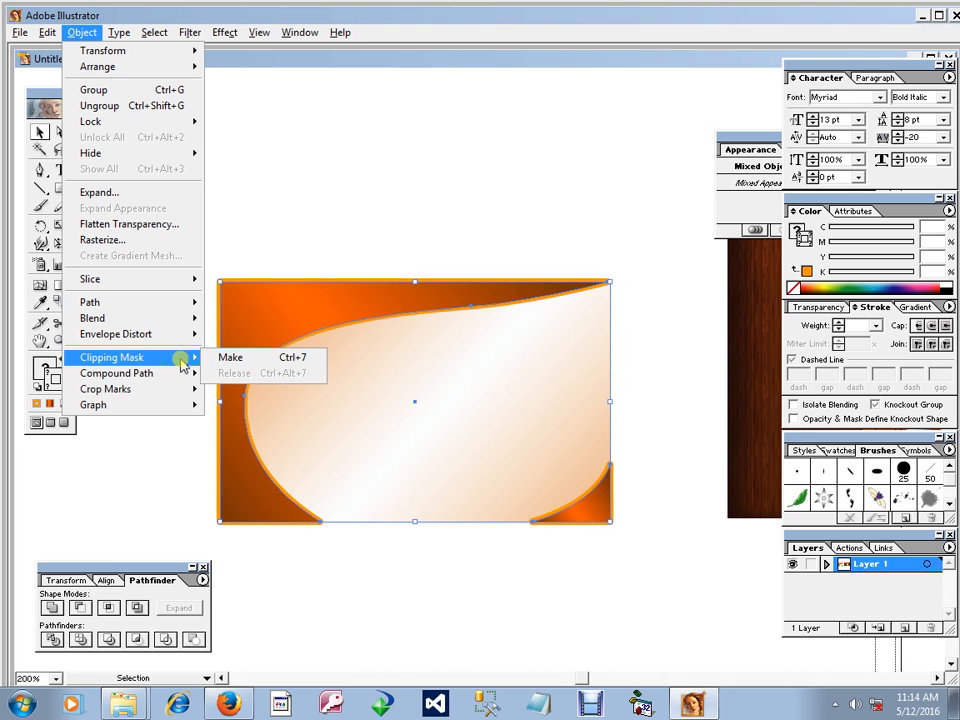
left_click(214, 360)
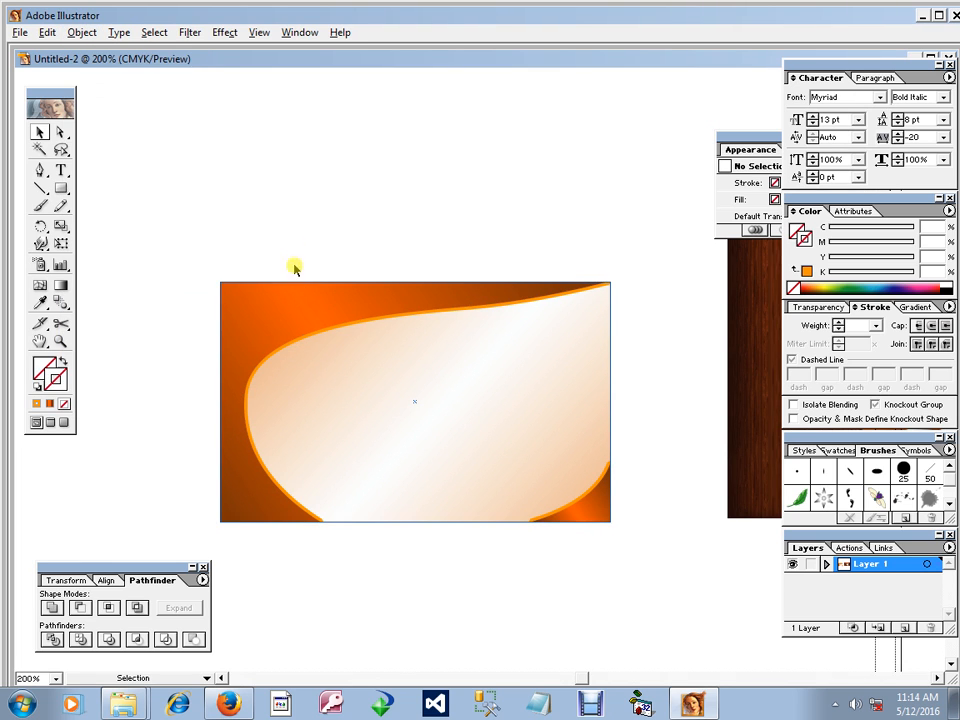
Step: Examine the clipped upper-right corner and edges of the card up close
key("Tab")
key("space")
left_click_drag(618, 264, 539, 376)
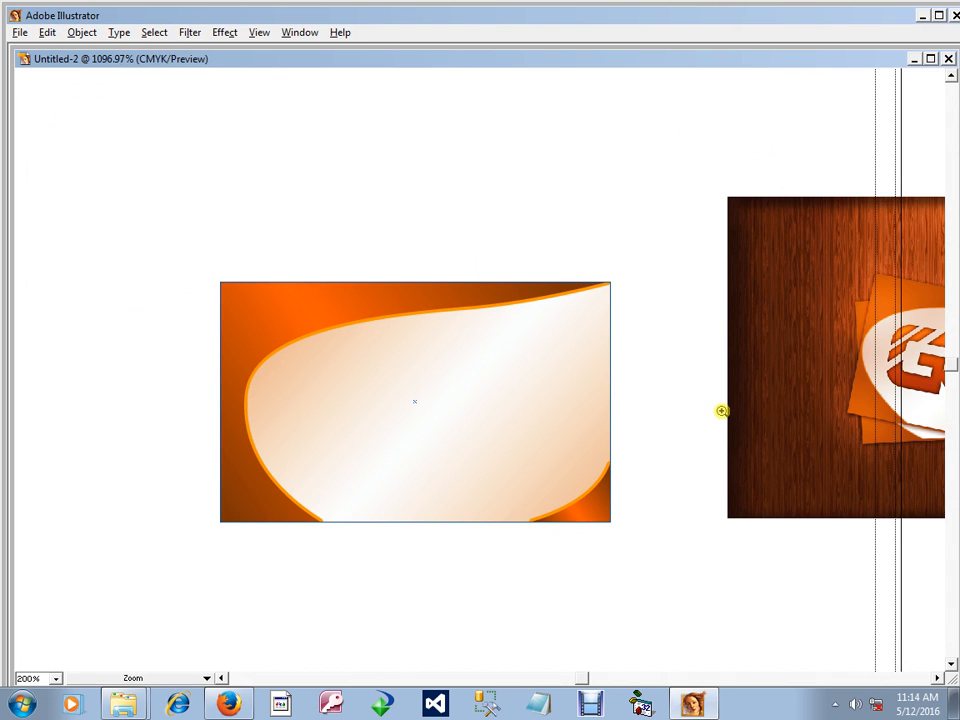
left_click(398, 427, "ctrl+alt")
left_click(398, 427, "ctrl+alt")
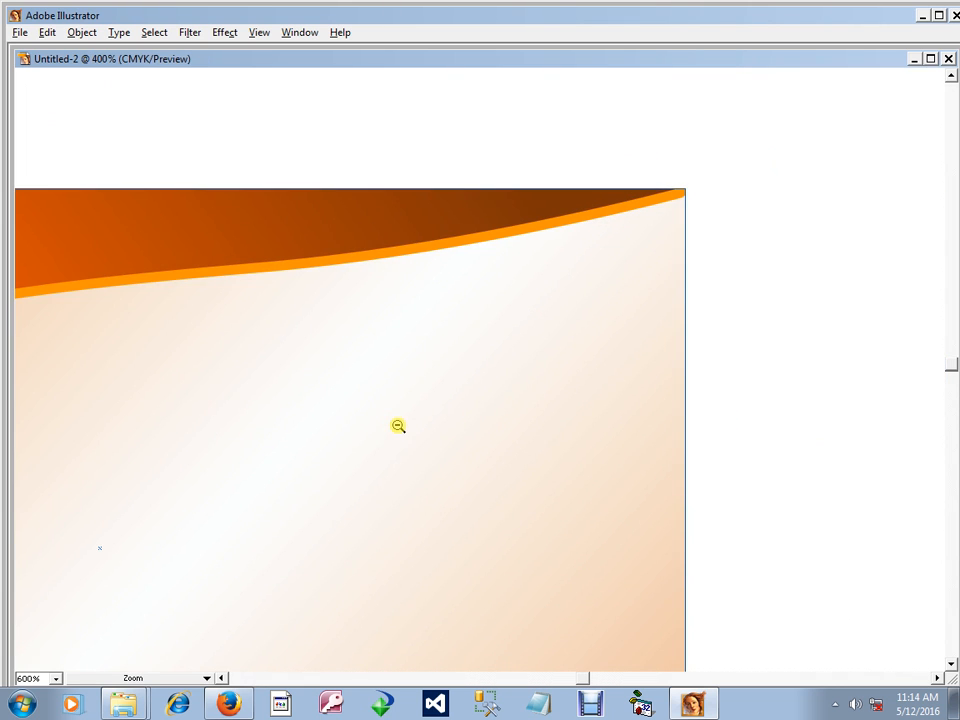
left_click(398, 426, "ctrl+alt")
left_click(398, 426, "ctrl+alt")
left_click(398, 426, "ctrl+alt")
key("Tab")
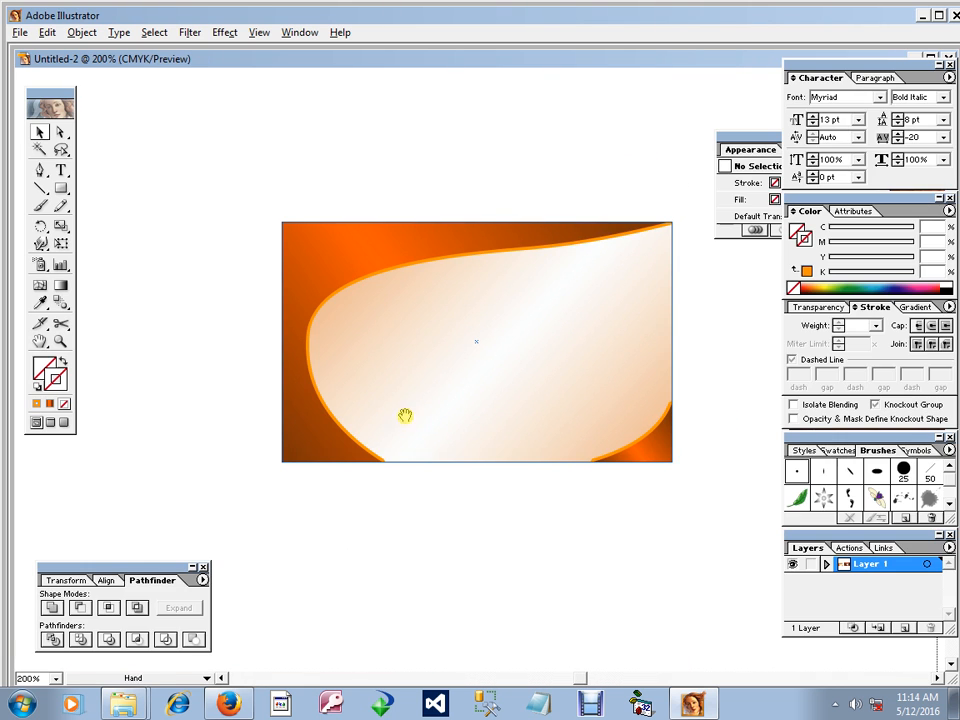
Step: Draw a rectangle over the business cards in the reference image and give it the default white fill and black stroke
left_click_drag(405, 416, 366, 416)
key("shift+Tab")
left_click_drag(356, 345, 337, 484)
left_click_drag(766, 354, 384, 354)
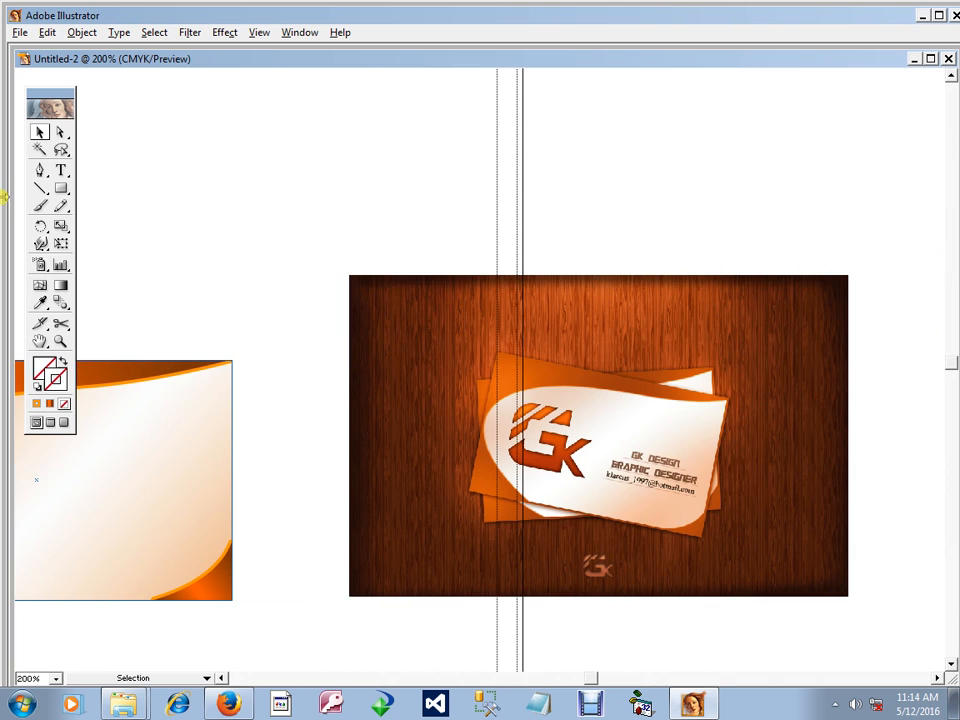
left_click(61, 188)
left_click_drag(472, 344, 733, 522)
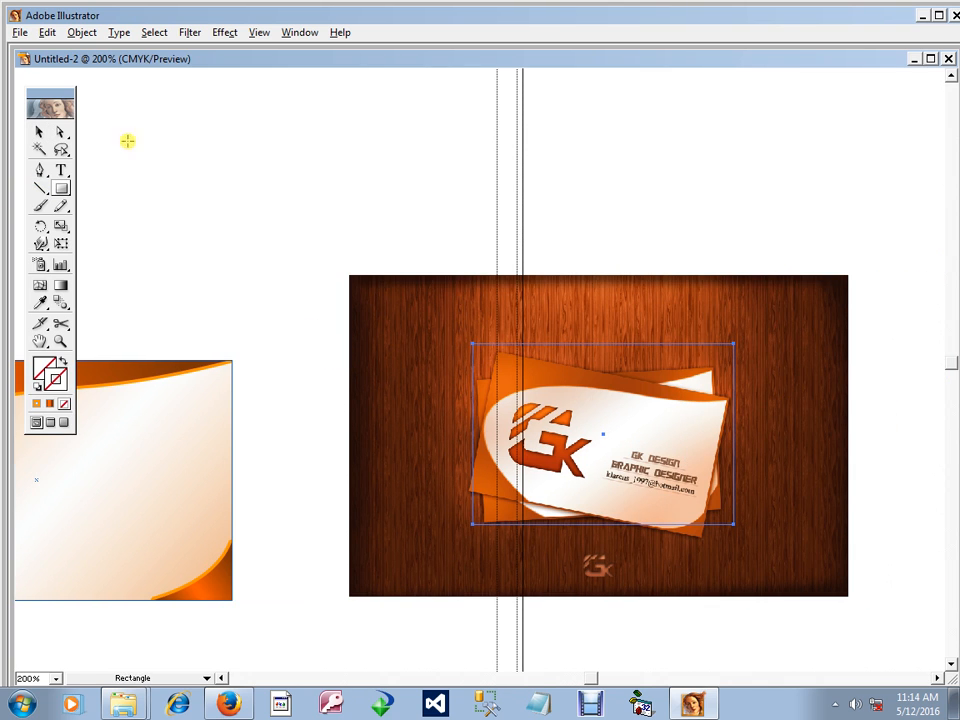
left_click(39, 131)
mouse_move(523, 352)
left_mouse_down()
mouse_move(546, 336)
mouse_move(517, 338)
left_mouse_up()
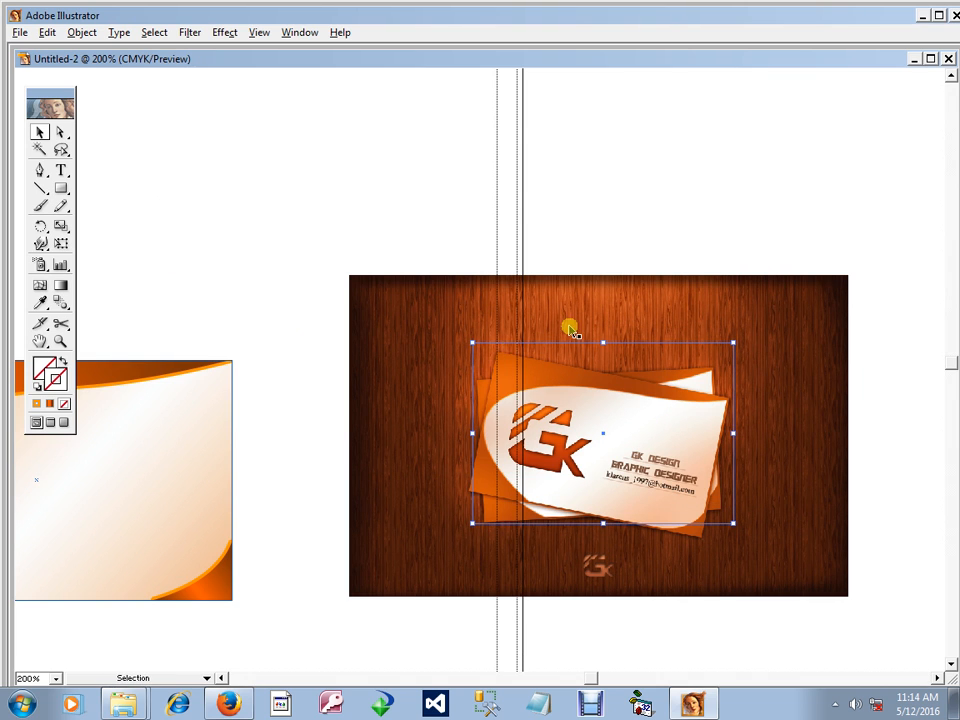
left_click(37, 385)
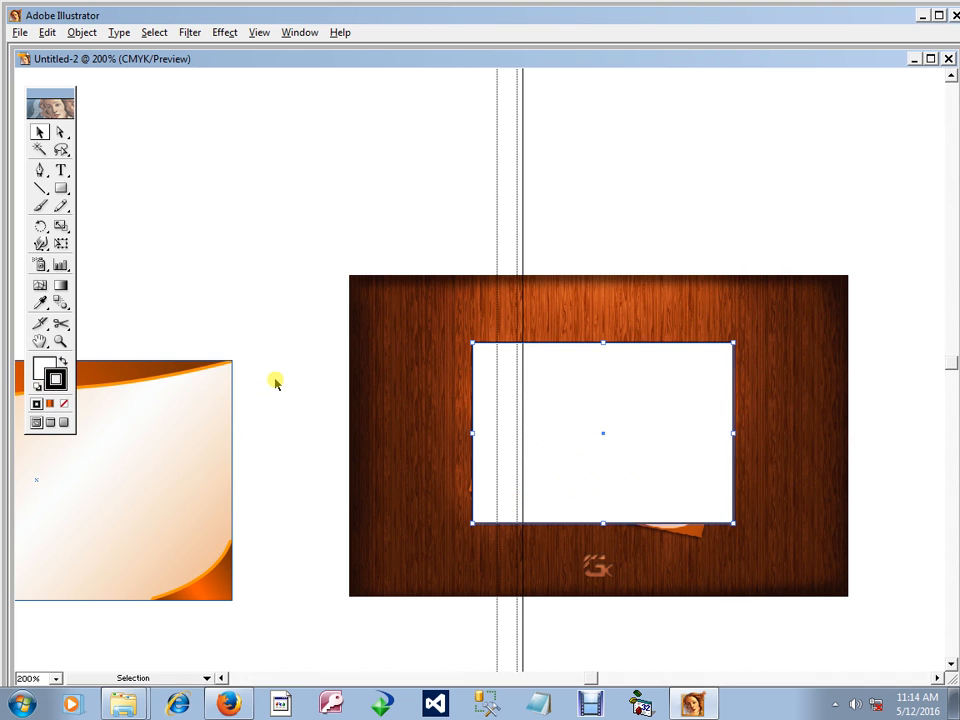
Step: Try clipping the reference image with the white rectangle, undo the mask and deselect
key("ctrl+a")
key("ctrl+7")
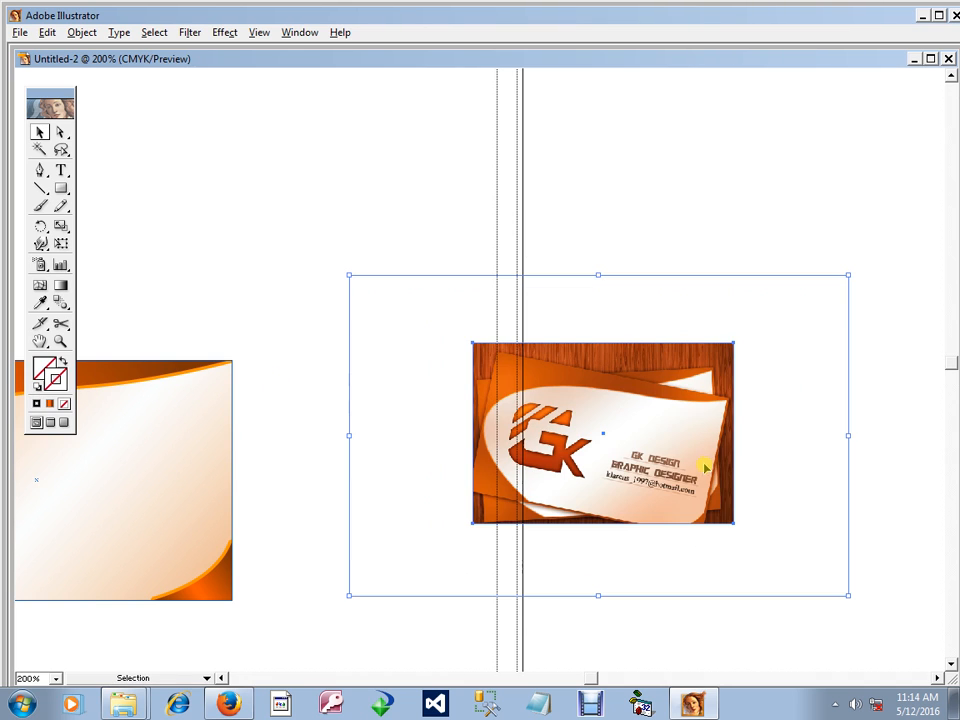
key("ctrl+z")
left_click(656, 235)
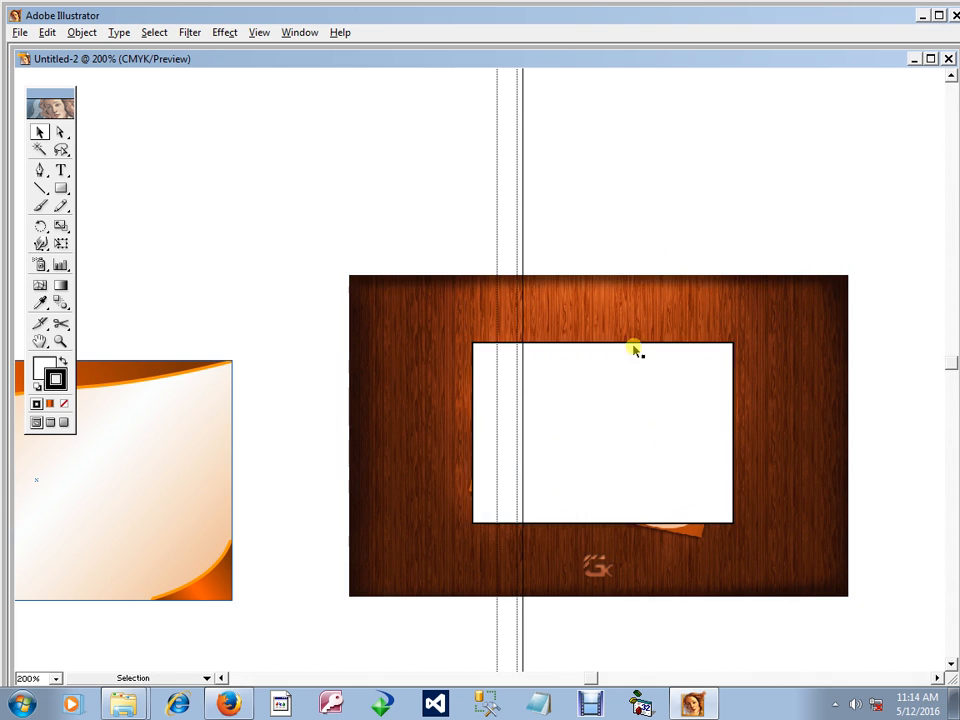
Step: Send the white rectangle behind the reference image and try to make a clipping mask from the two
left_click(622, 368)
key("ctrl+shift+bracketleft")
left_click(629, 490, "shift")
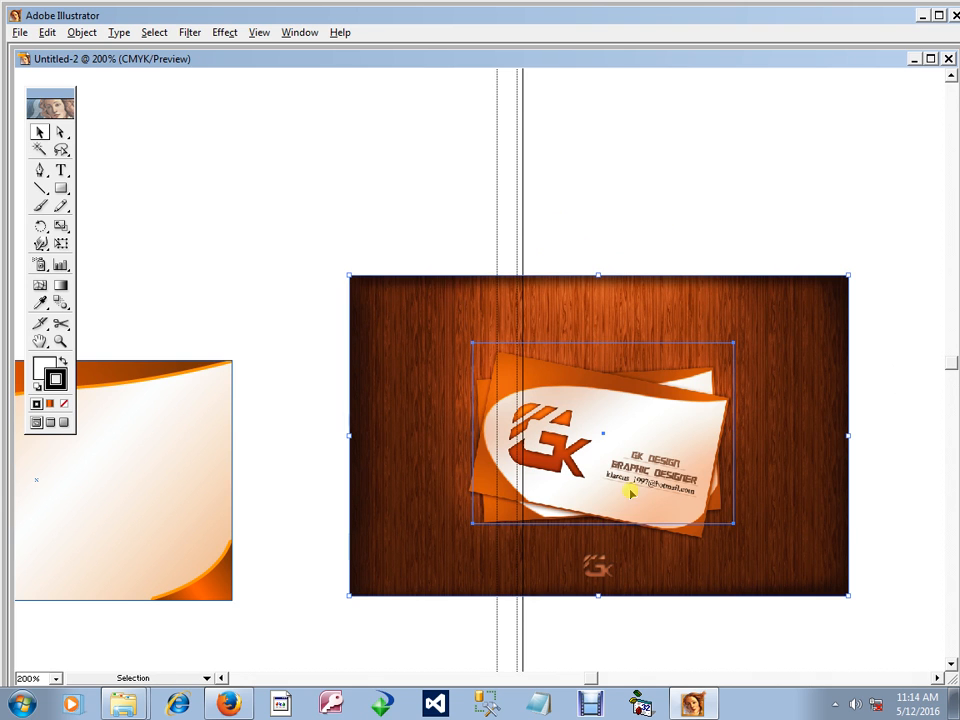
key("ctrl+7")
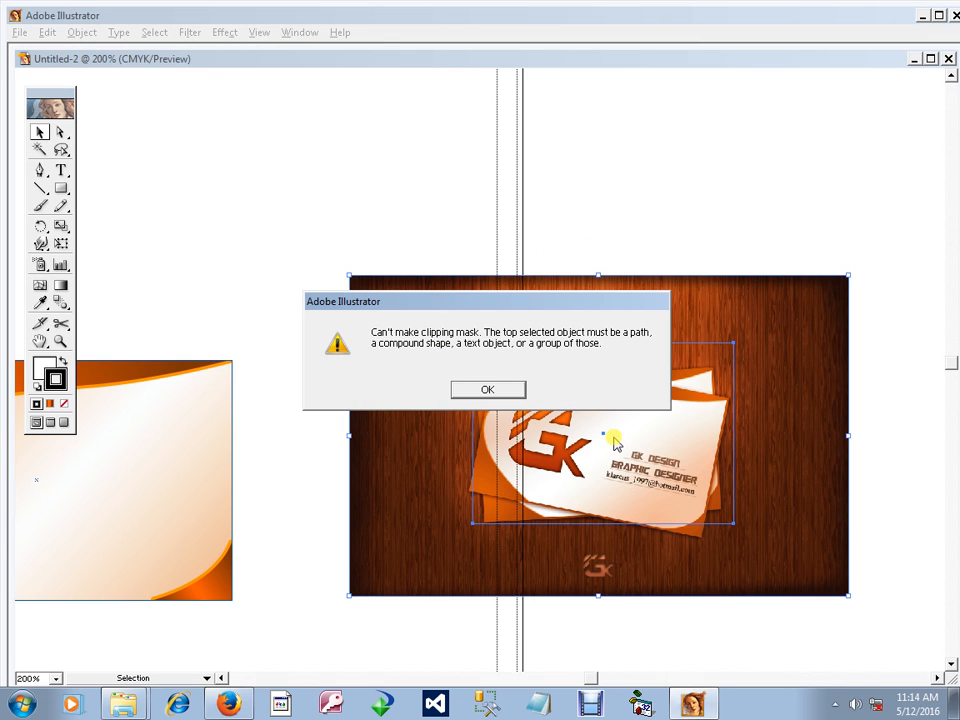
left_click(492, 392)
left_click(585, 323)
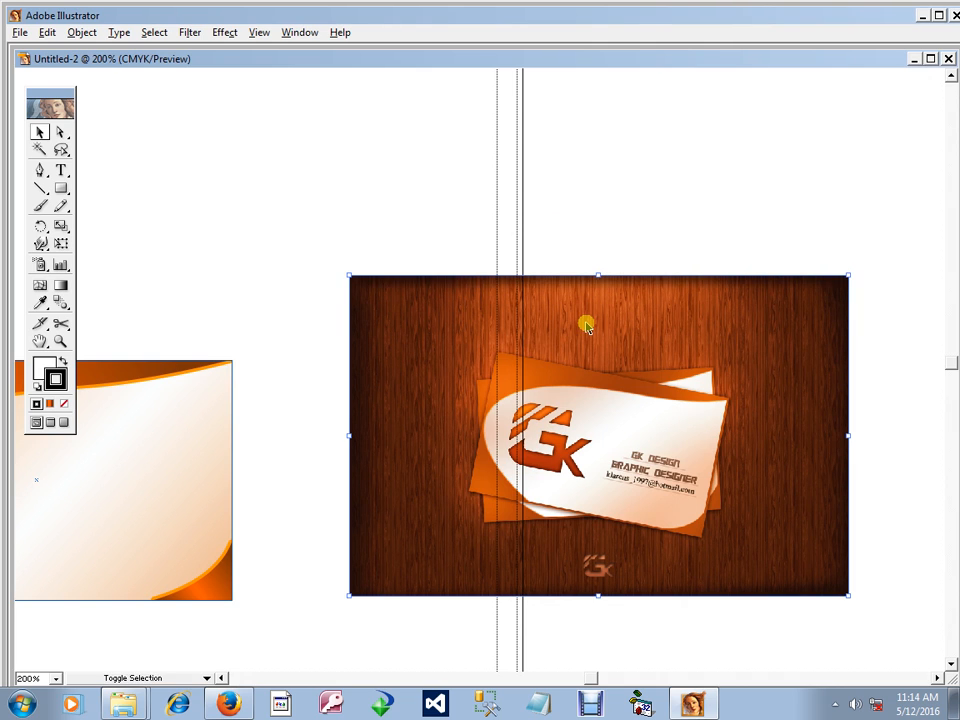
Step: Send the reference image to the back and clip it with the white rectangle in front
key("ctrl+shift+bracketleft")
left_click(665, 481)
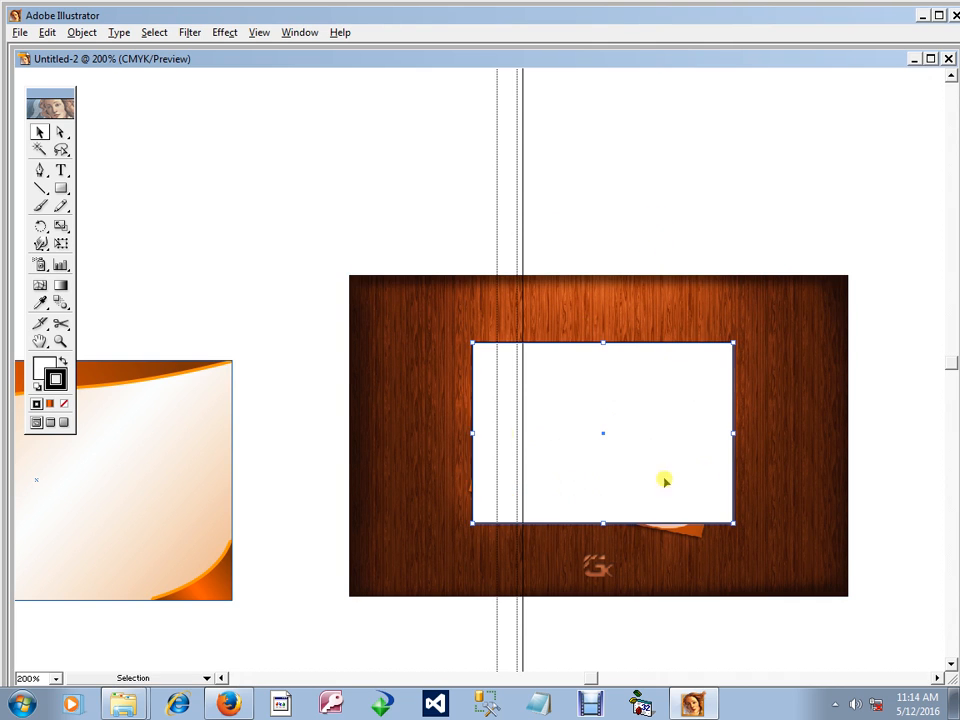
left_click_drag(557, 223, 658, 500)
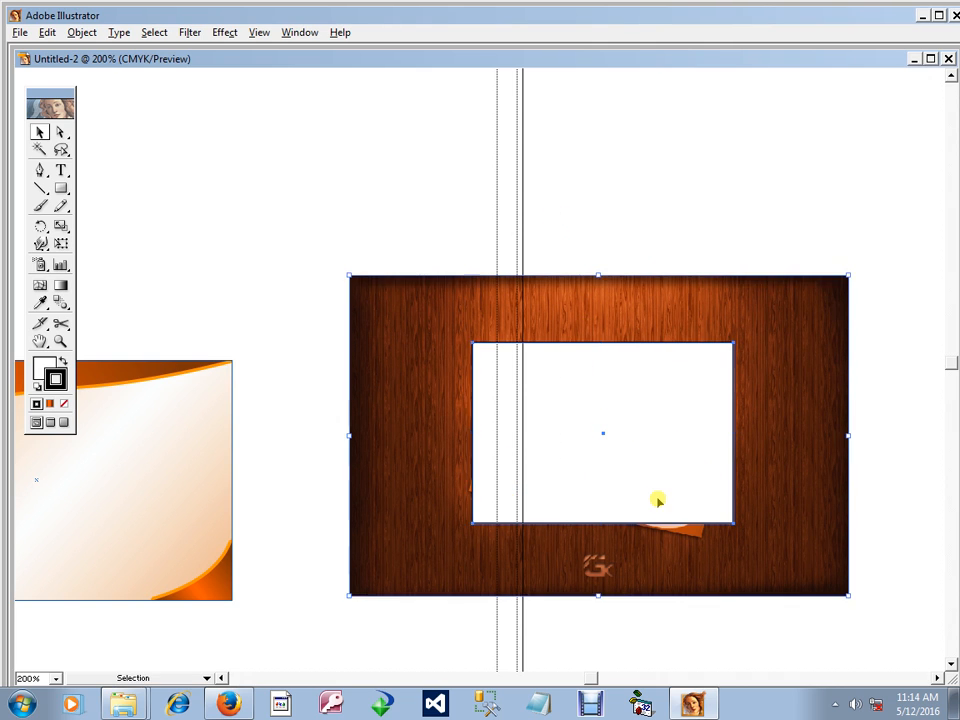
key("ctrl+7")
Step: Compare the clipped reference image with the card and release the reference image's clipping mask
left_click_drag(312, 431, 592, 414)
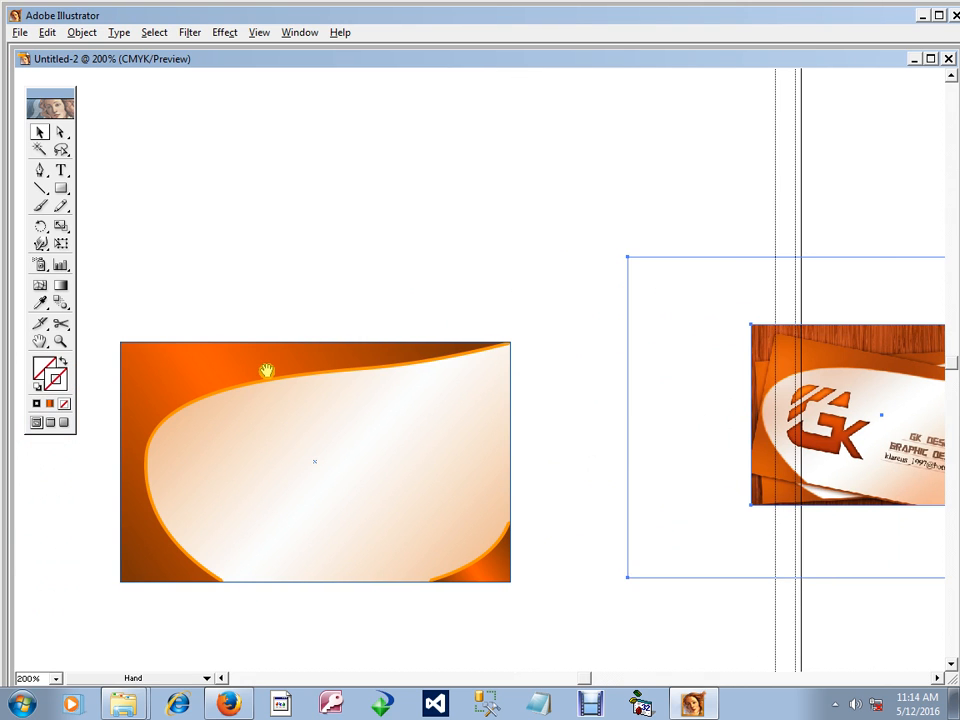
scroll(690, 403, "right", 2)
scroll(413, 350, "left", 1)
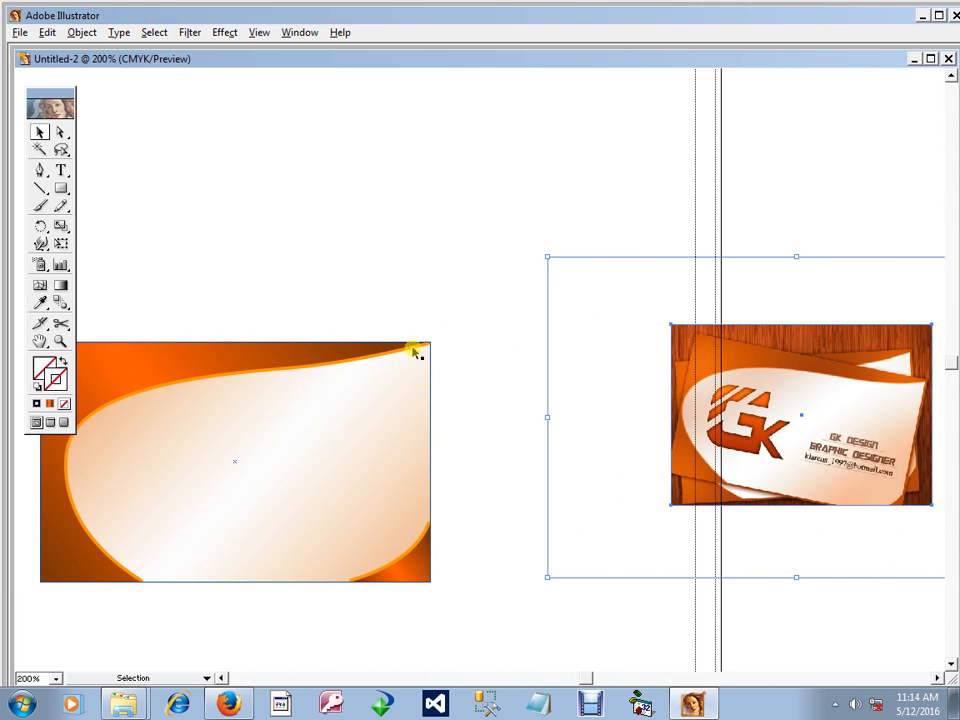
scroll(530, 395, "right", 1)
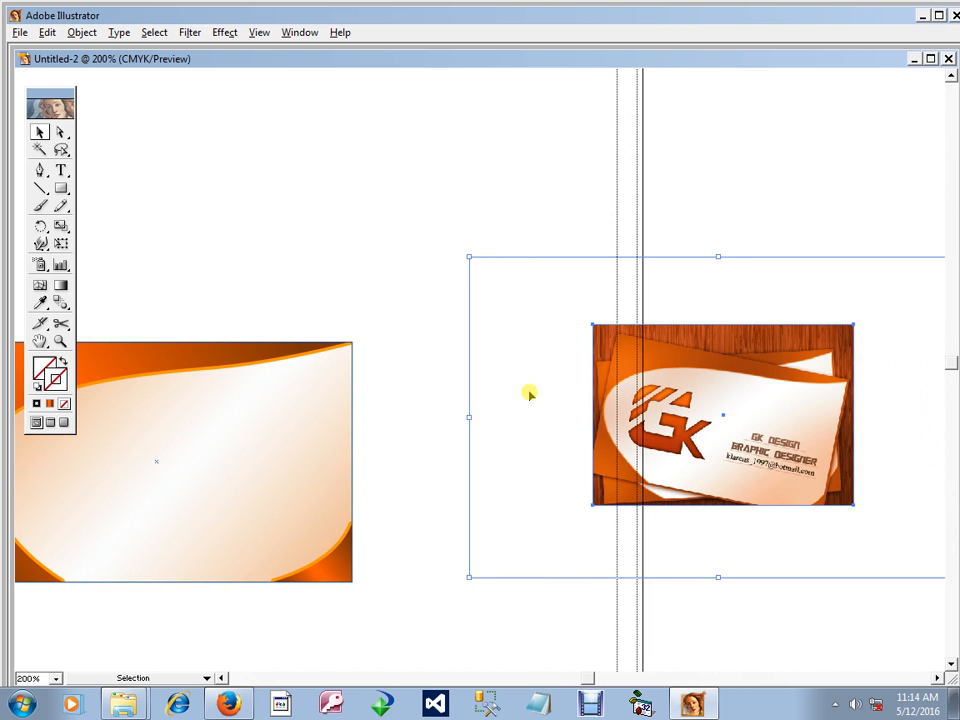
scroll(530, 395, "right", 1)
right_click(588, 329)
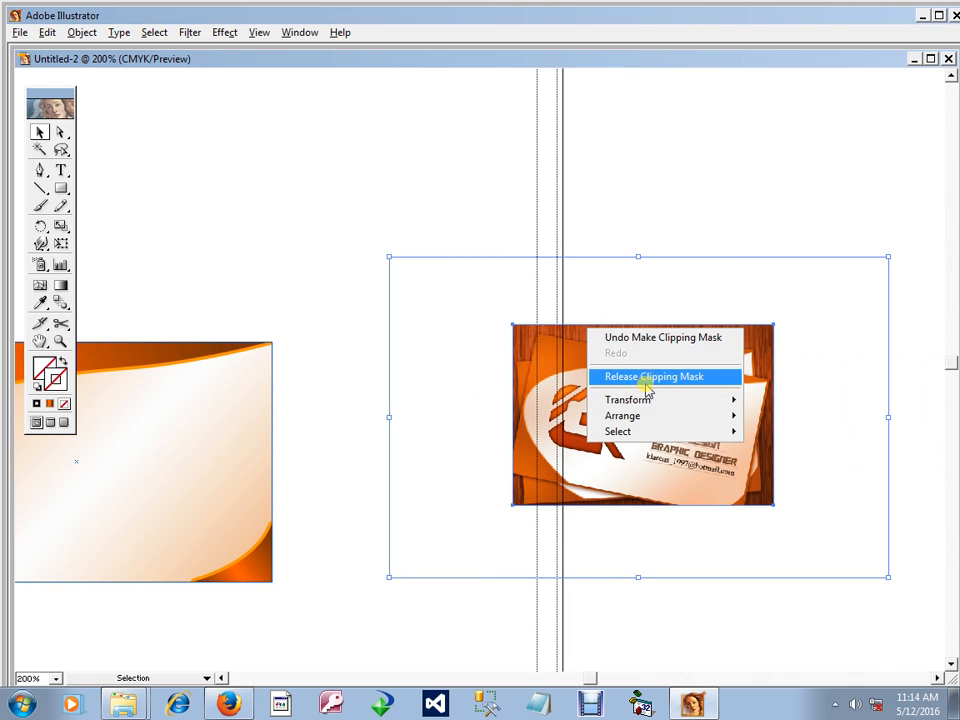
left_click(678, 384)
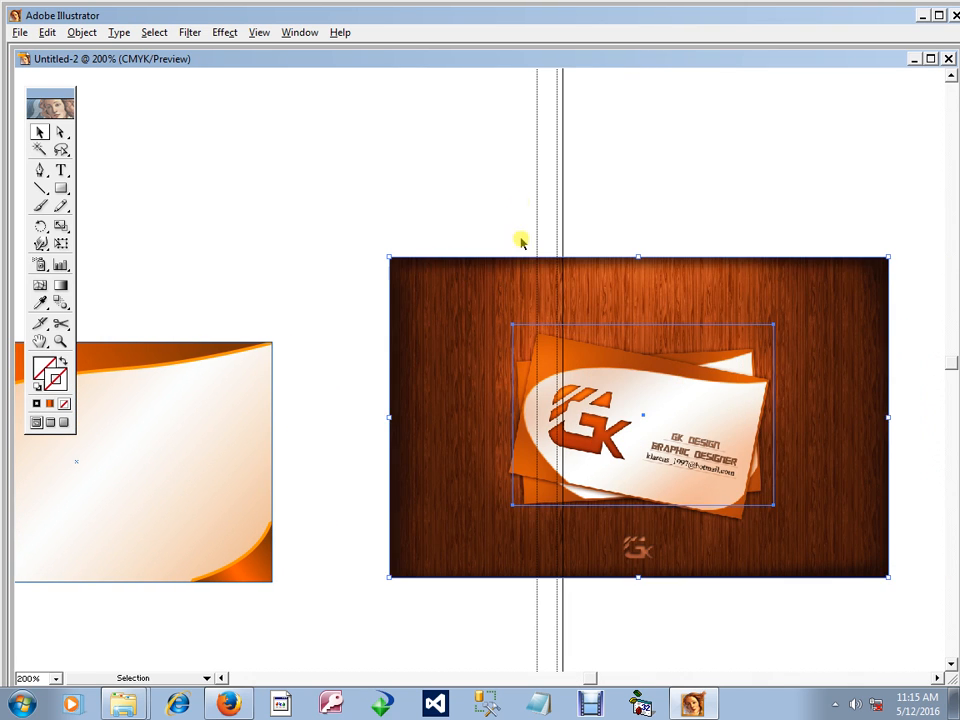
Step: Examine the GK logo and lettering on the reference card beside the recreated card
left_click_drag(310, 469, 688, 469)
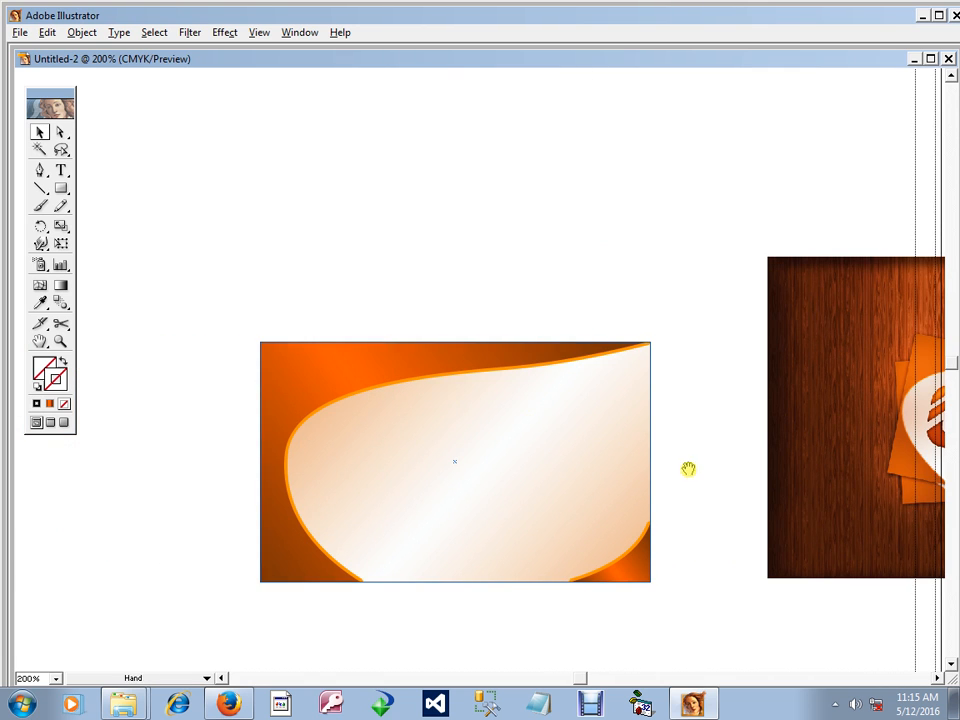
left_click(478, 379)
left_click_drag(583, 422, 445, 382)
left_click_drag(572, 401, 349, 399)
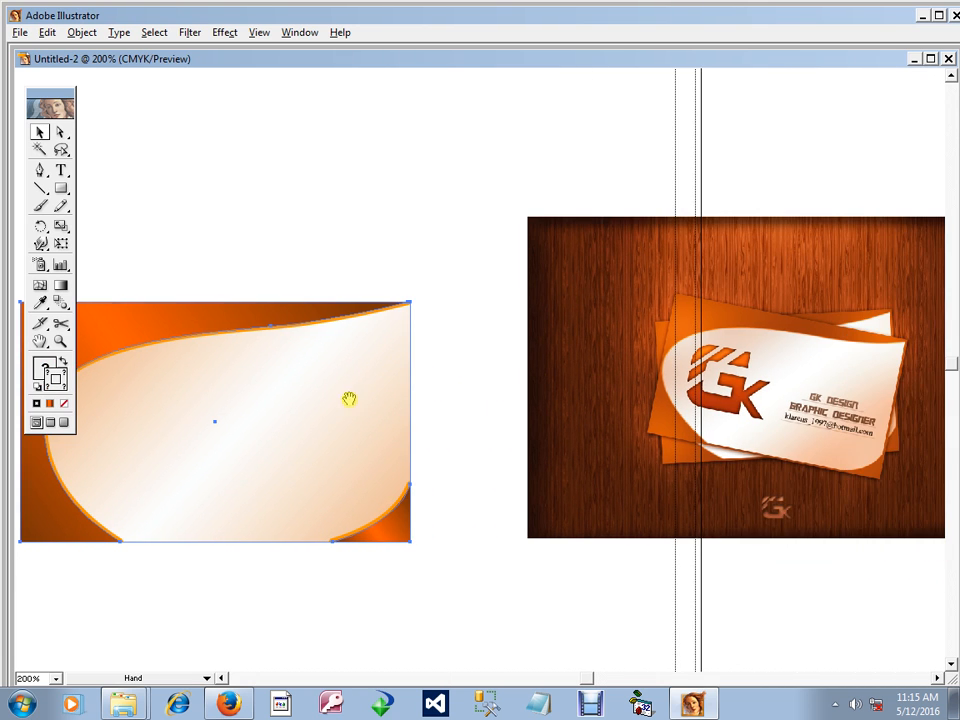
left_click_drag(554, 382, 496, 381)
left_click(656, 381, "ctrl")
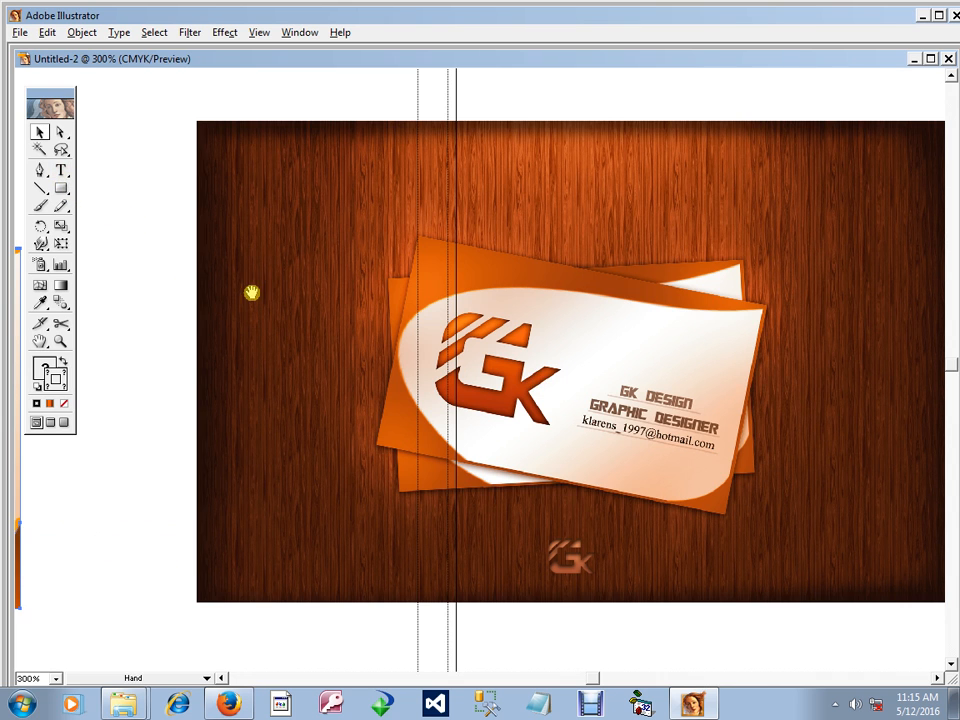
left_click_drag(296, 403, 529, 407)
left_click(434, 404, "ctrl+alt")
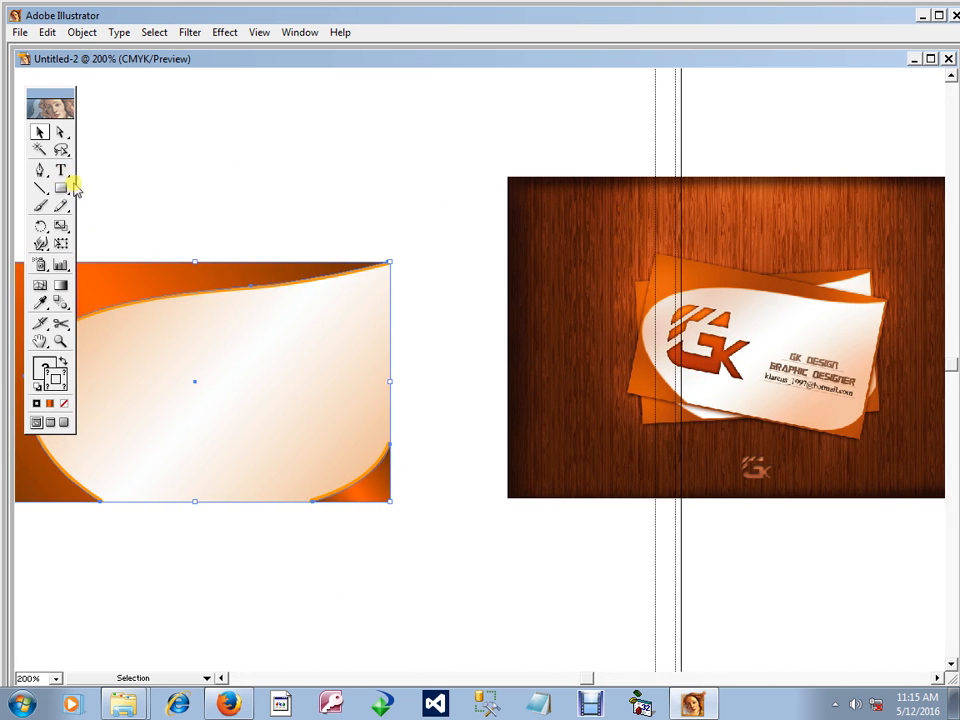
Step: Add the text "GK" in the empty area above the recreated card
left_click(61, 170)
left_click_drag(410, 224, 392, 343)
left_click(393, 300)
type("GK")
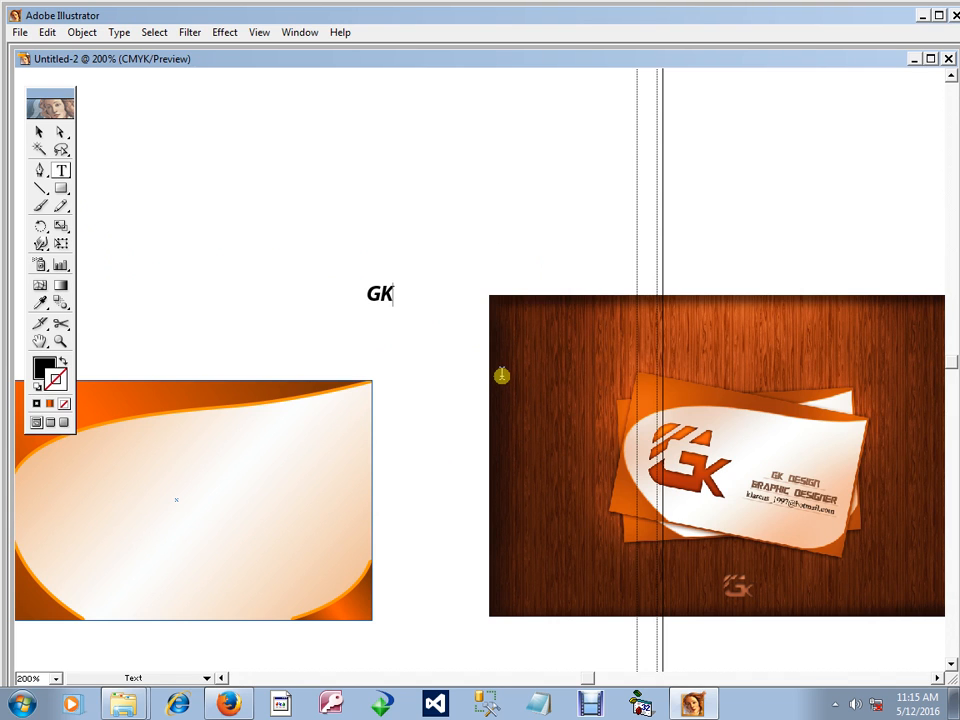
key("ctrl+Return")
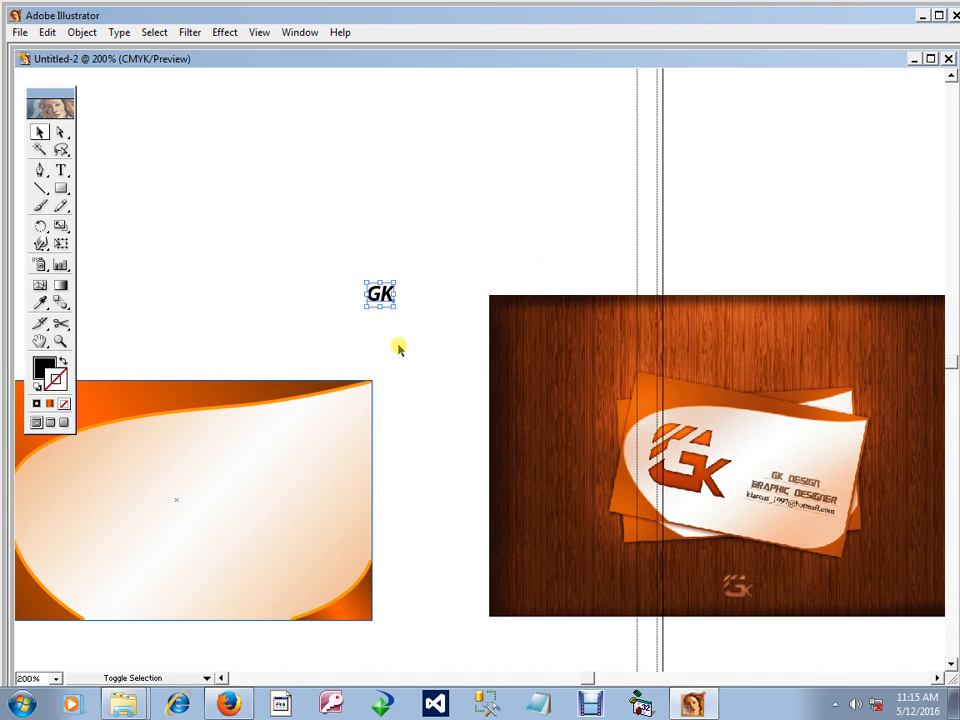
Step: Enlarge the GK text to 53 pt
key("ctrl+shift+period")
key("ctrl+shift+period")
key("ctrl+shift+period")
key("ctrl+shift+period")
key("ctrl+shift+period")
key("ctrl+shift+period")
key("ctrl+shift+period")
key("ctrl+shift+period")
key("ctrl+shift+period")
key("ctrl+shift+period")
key("ctrl+shift+period")
key("ctrl+shift+period")
key("ctrl+shift+period")
key("ctrl+shift+period")
key("ctrl+shift+period")
key("ctrl+shift+period")
key("ctrl+shift+period")
key("ctrl+shift+period")
key("ctrl+shift+period")
key("ctrl+shift+period")
Step: Set the GK text's Myriad font style to Bold and move the text slightly closer to the reference image
key("ctrl+t")
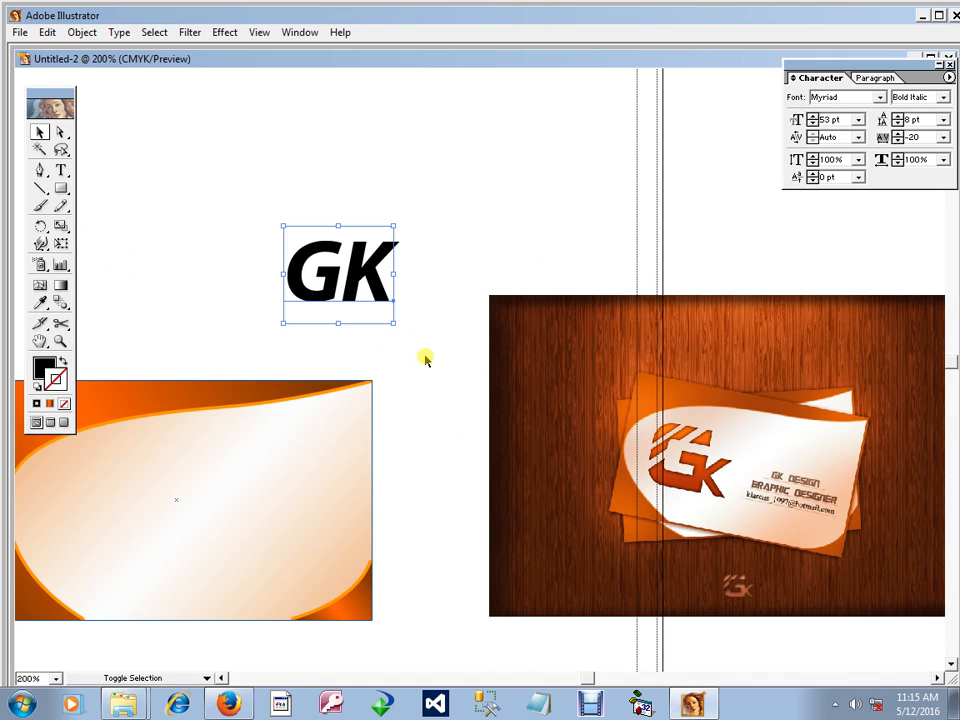
left_click(925, 100)
left_click(930, 129)
left_click(471, 189)
left_click_drag(343, 272, 425, 299)
double_click(385, 302)
left_click(380, 294)
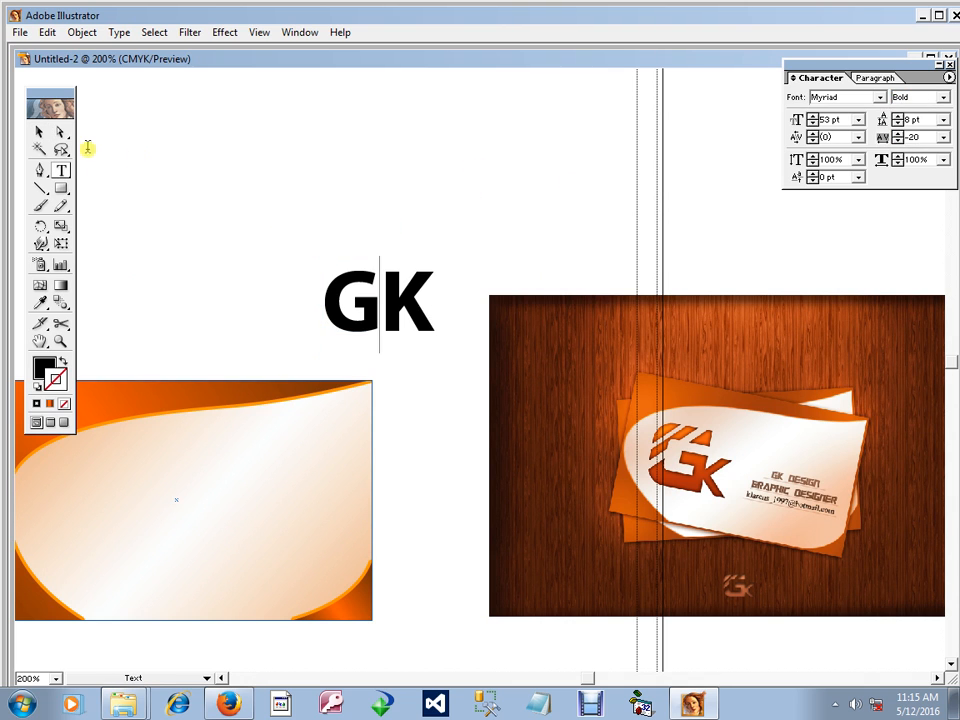
left_click(39, 131)
Step: Try converting the GK text to outlines and undo the conversion
right_click(410, 282)
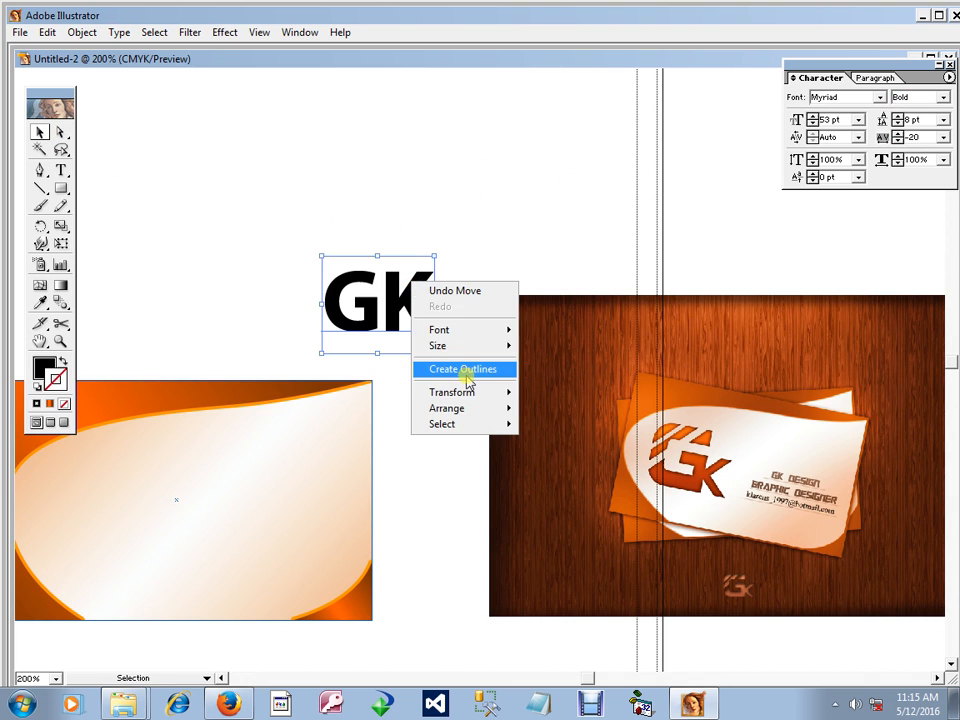
left_click(474, 372)
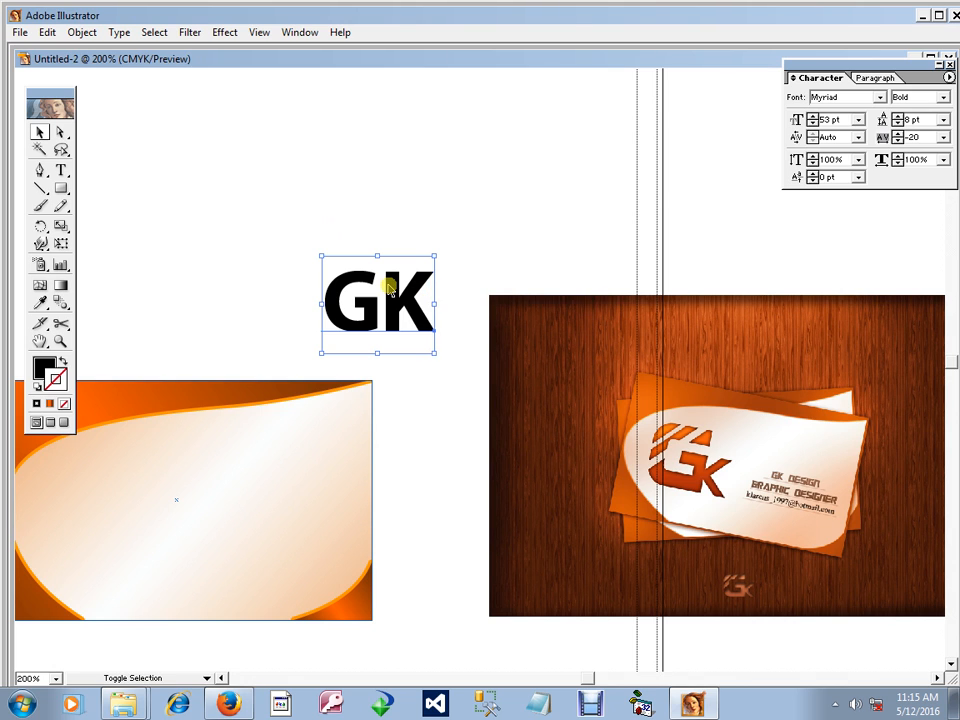
left_click(403, 171)
left_click(345, 288)
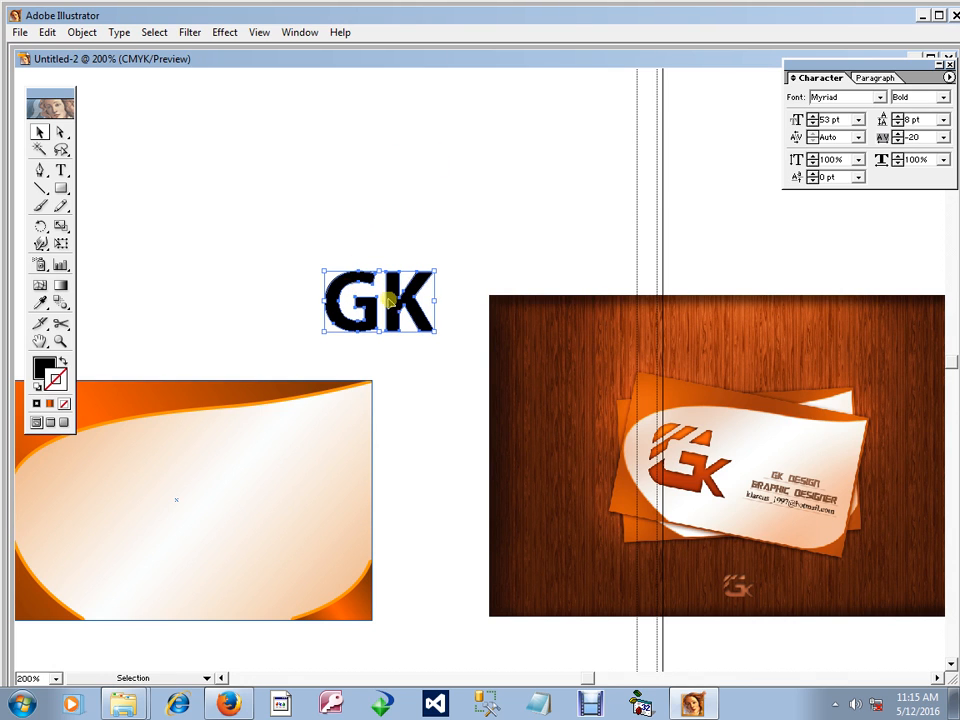
key("ctrl+z")
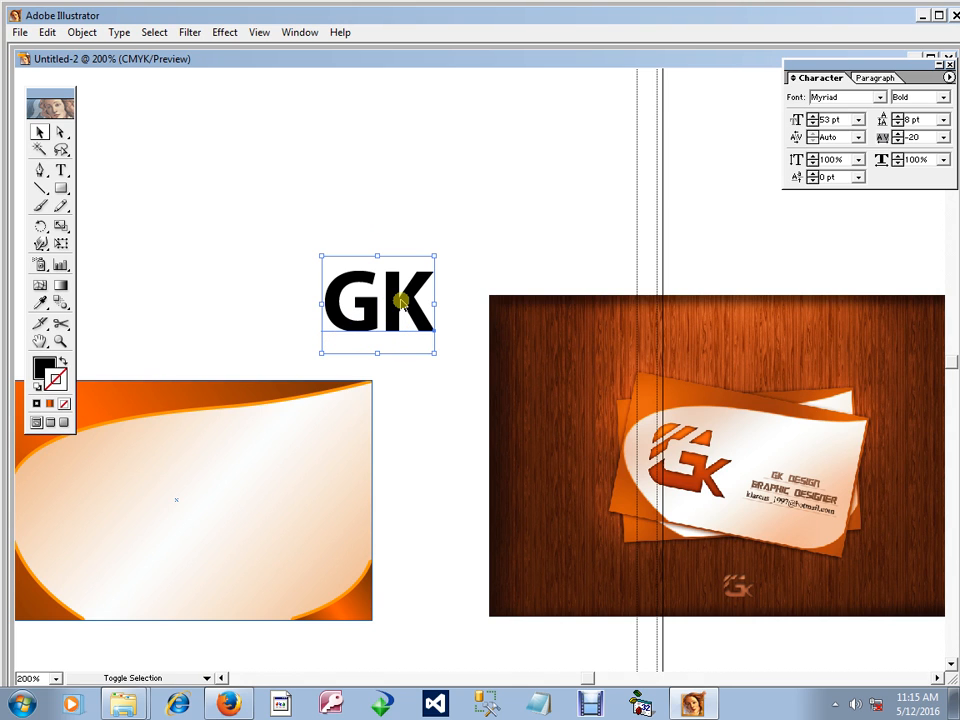
Step: Convert the GK text to outlines and ungroup it so the G and K are separate shapes
key("ctrl+shift+o")
right_click(387, 318)
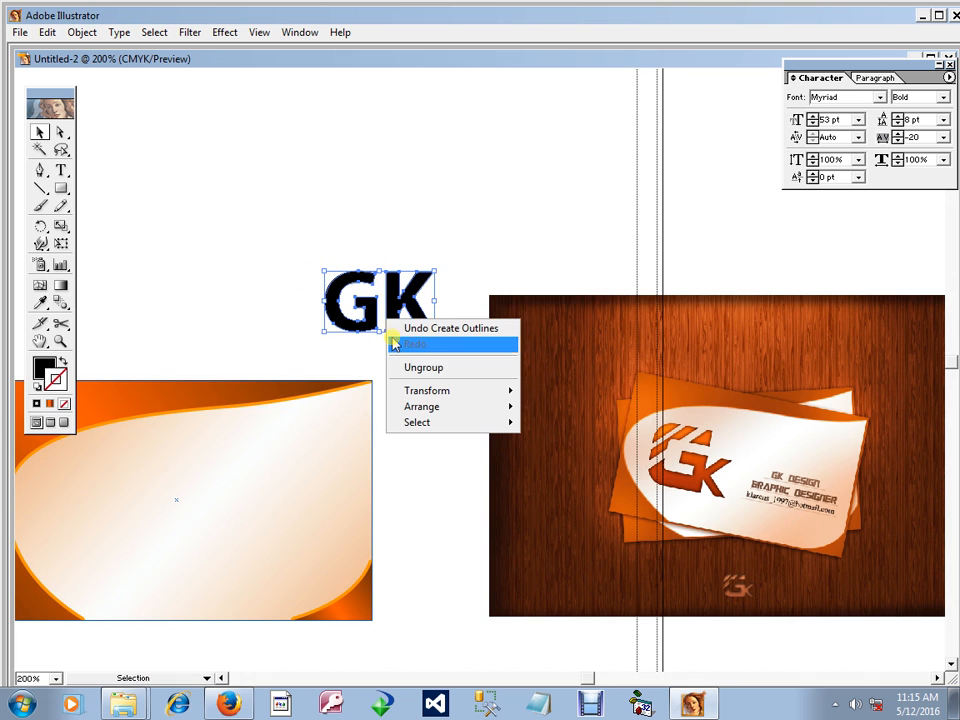
left_click(403, 366)
left_click(458, 316)
left_click(372, 303)
key("ctrl+space")
left_click_drag(187, 186, 468, 377)
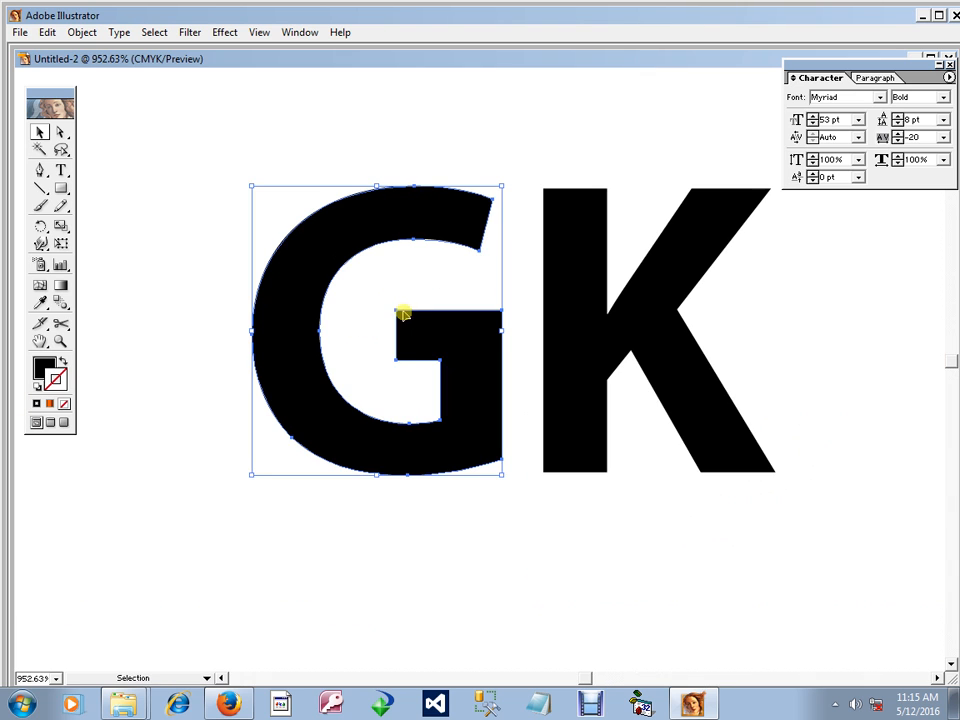
Step: Move the K toward the G so its stem overlaps the right side of the G
key("ctrl+alt+space")
left_click(458, 388, "ctrl+alt")
left_click(458, 388, "ctrl+alt")
left_click(458, 388, "ctrl+alt")
left_click(458, 388, "ctrl+alt")
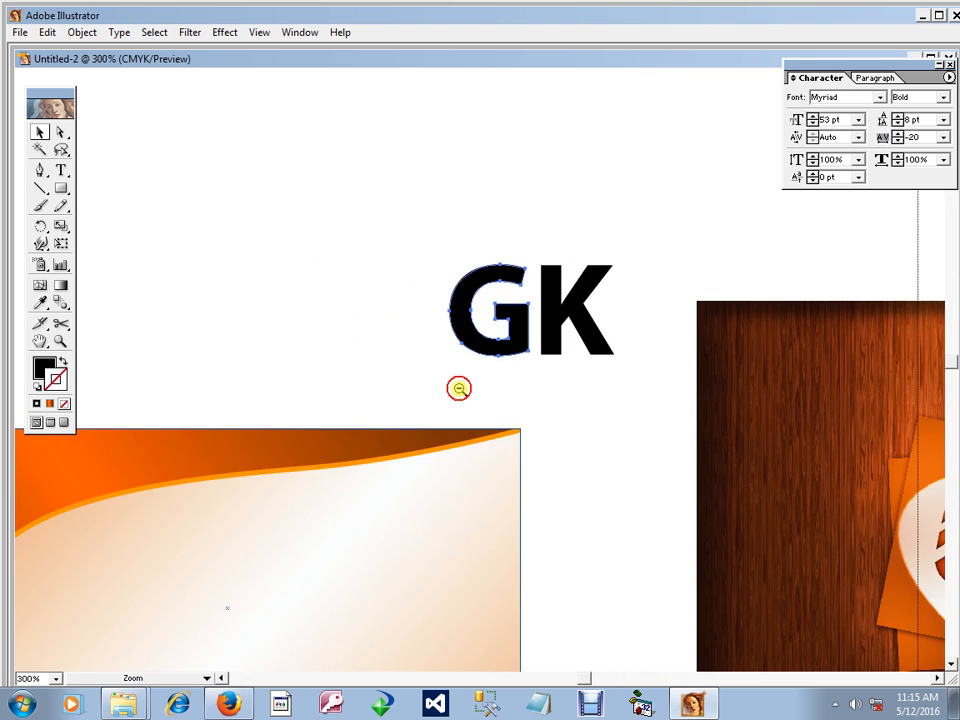
left_click(458, 388, "ctrl+alt")
left_click(458, 388, "ctrl+alt")
left_click(458, 388, "ctrl+alt")
left_click(570, 364, "ctrl")
left_click_drag(527, 375, 594, 396)
key("ctrl+space")
left_click(532, 379, "ctrl")
left_click(524, 402, "ctrl")
left_click_drag(322, 256, 281, 249)
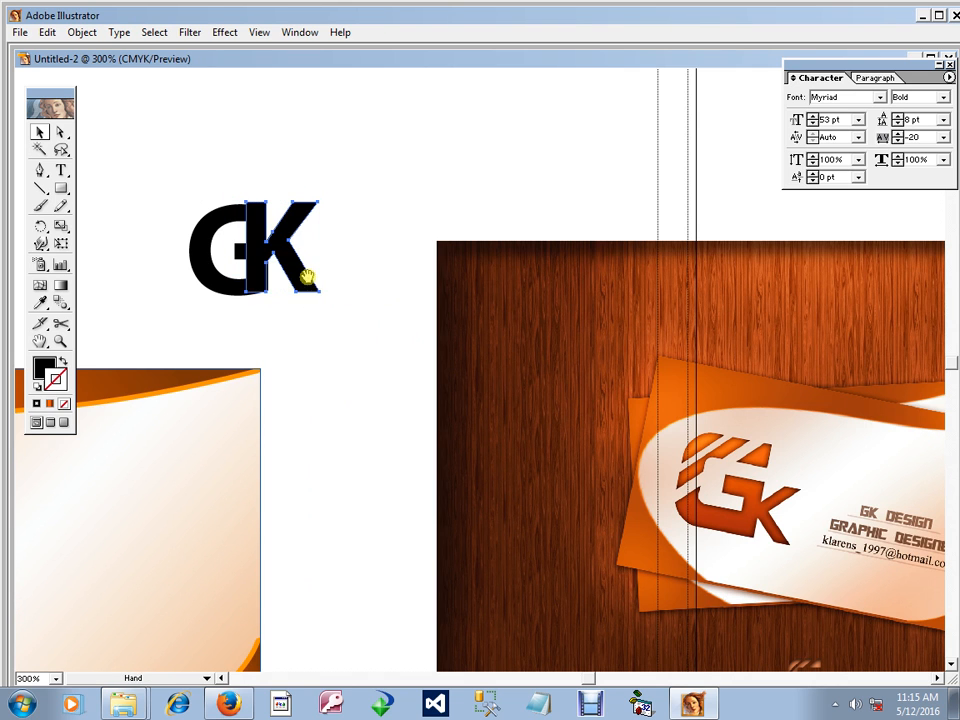
Step: Move both letters onto the wood background beside the GK logo on the reference card
left_click_drag(216, 202, 567, 450)
left_click_drag(435, 347, 741, 510)
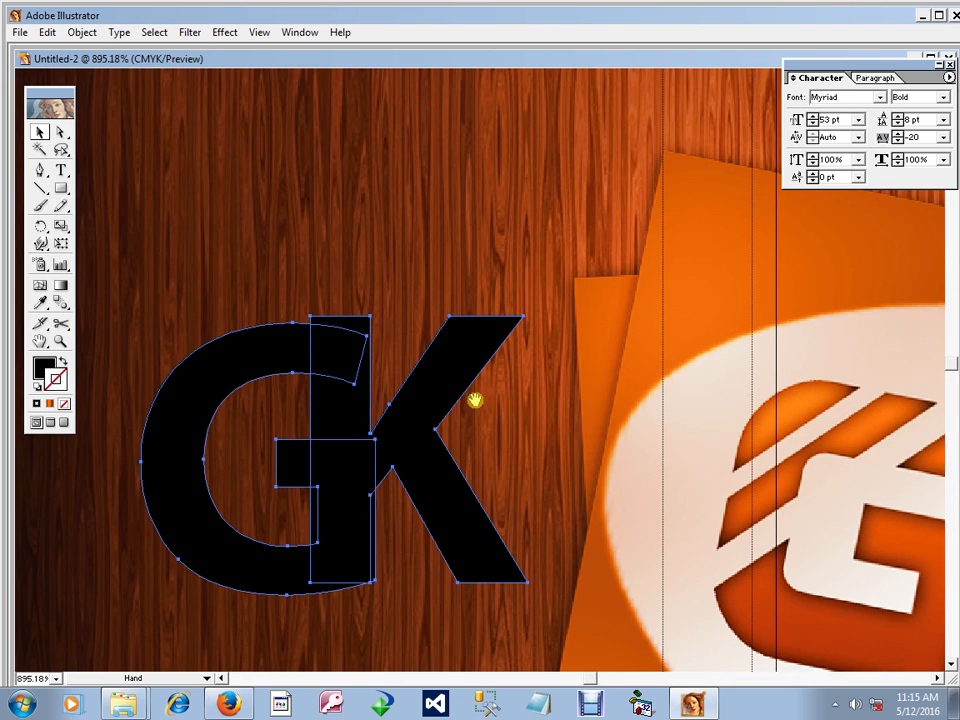
left_click_drag(408, 413, 356, 322)
left_click(630, 419, "ctrl+alt")
left_click_drag(406, 349, 504, 407)
left_click(504, 407)
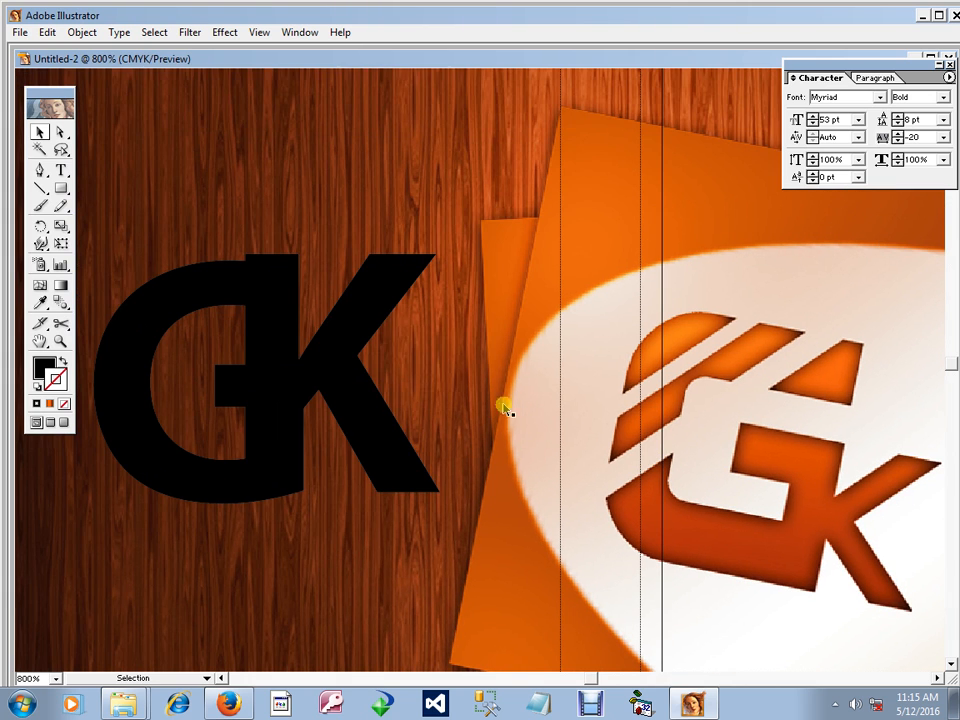
Step: Shift the K slightly right and scale it down to about half its size at the foot of the G
left_click(375, 298)
left_click_drag(361, 300, 366, 299)
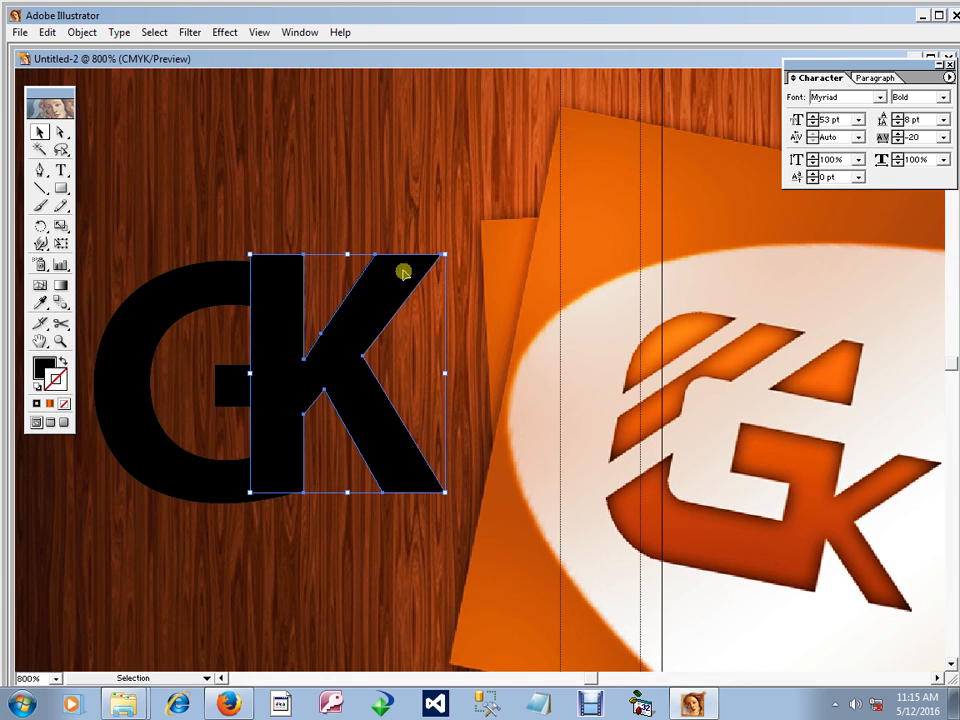
left_click_drag(446, 253, 350, 379)
left_click(319, 407, "ctrl+alt")
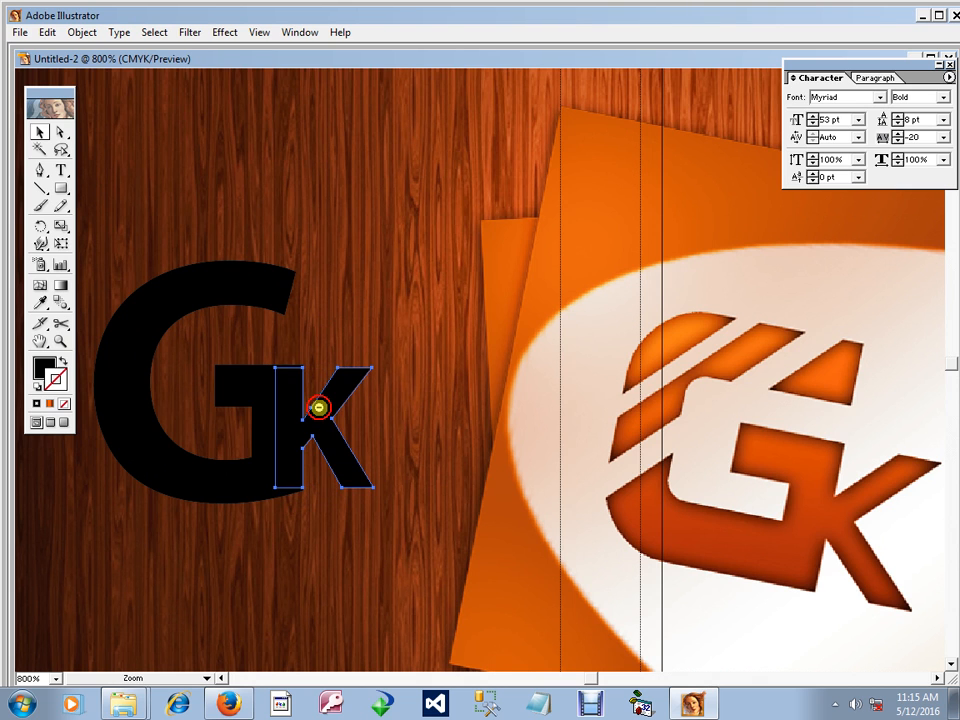
Step: Move the G and K together back to the white area between the recreated card and the reference image
left_click(464, 363, "shift")
left_click_drag(464, 363, 195, 447)
left_click(322, 310)
left_click_drag(322, 310, 262, 311)
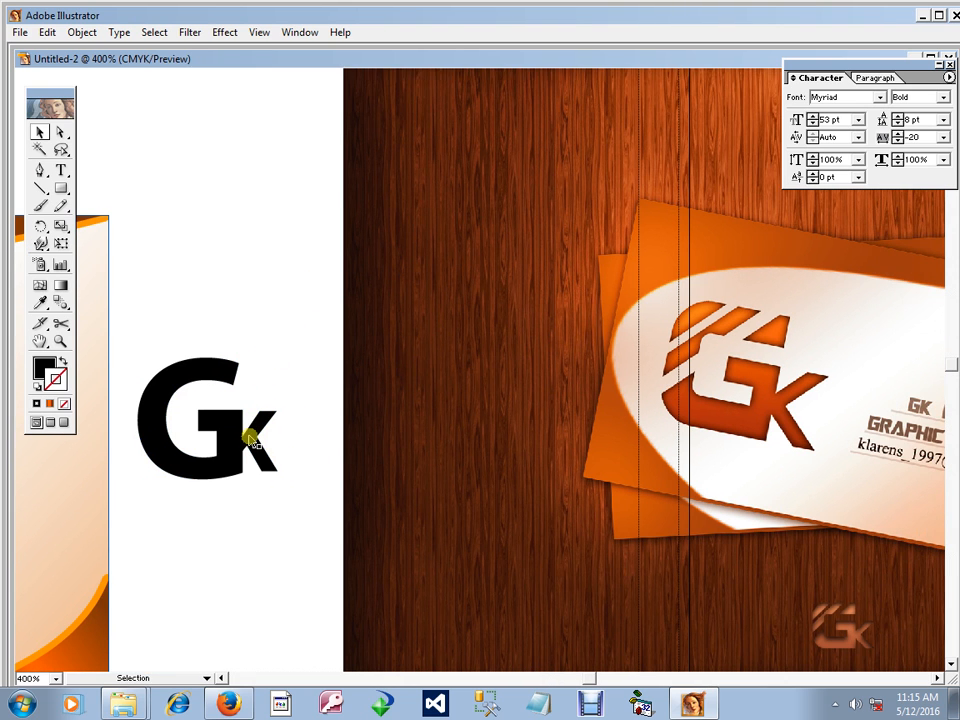
left_click(250, 436)
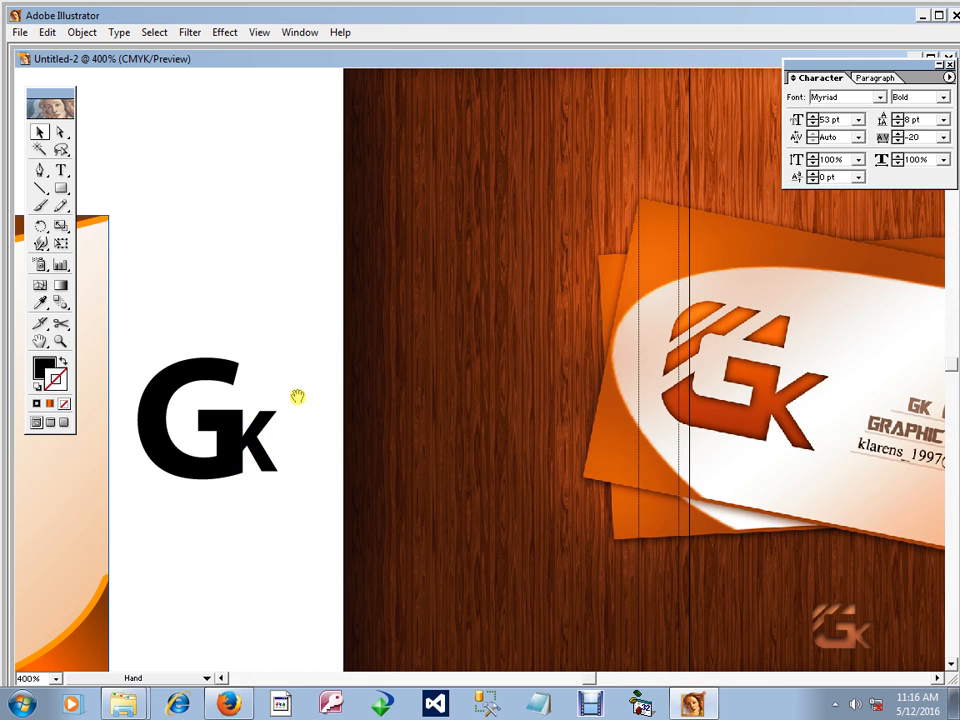
Step: In outline view, enlarge the K to the height of the G's crossbar and align its stem with the G's right edge
left_click_drag(189, 379, 492, 313)
key("ctrl+y")
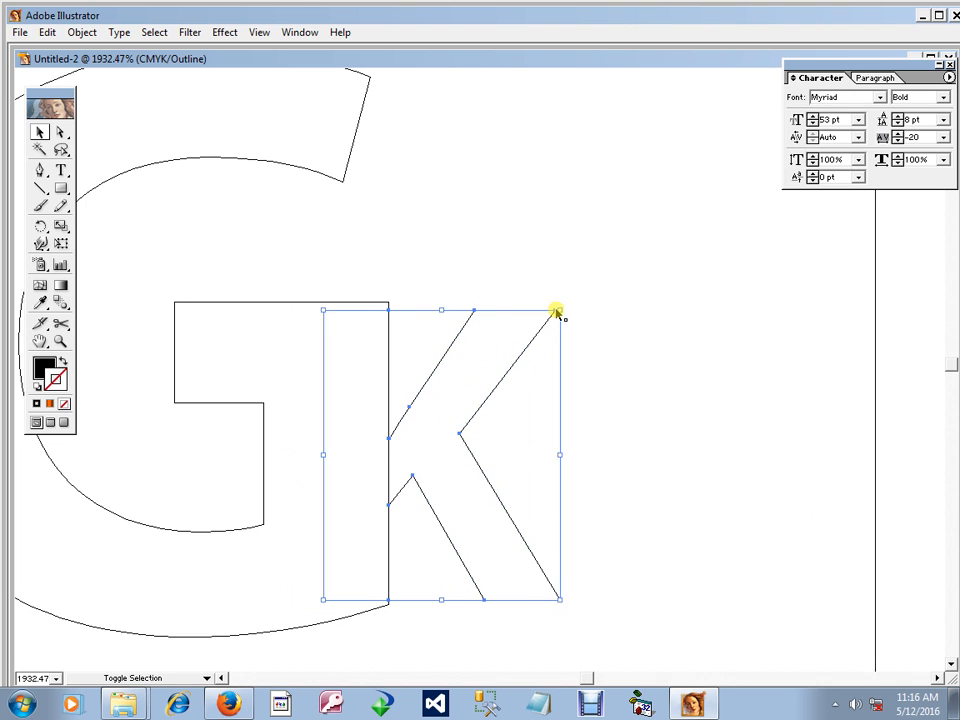
mouse_move(558, 311)
left_mouse_down()
mouse_move(570, 291)
mouse_move(566, 299)
left_mouse_up()
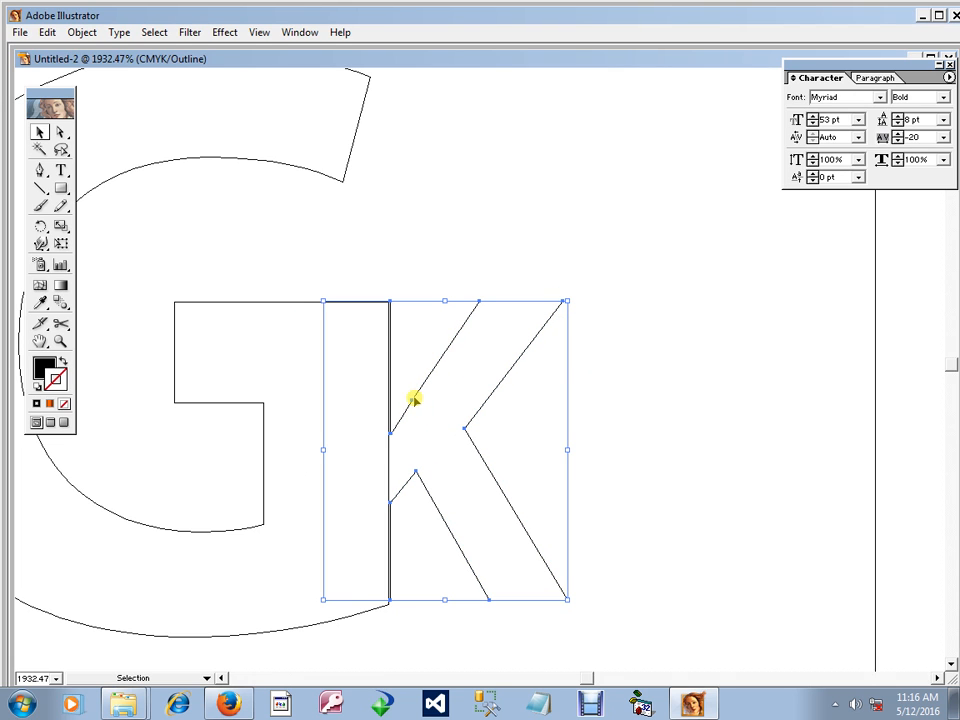
left_click_drag(413, 400, 410, 398)
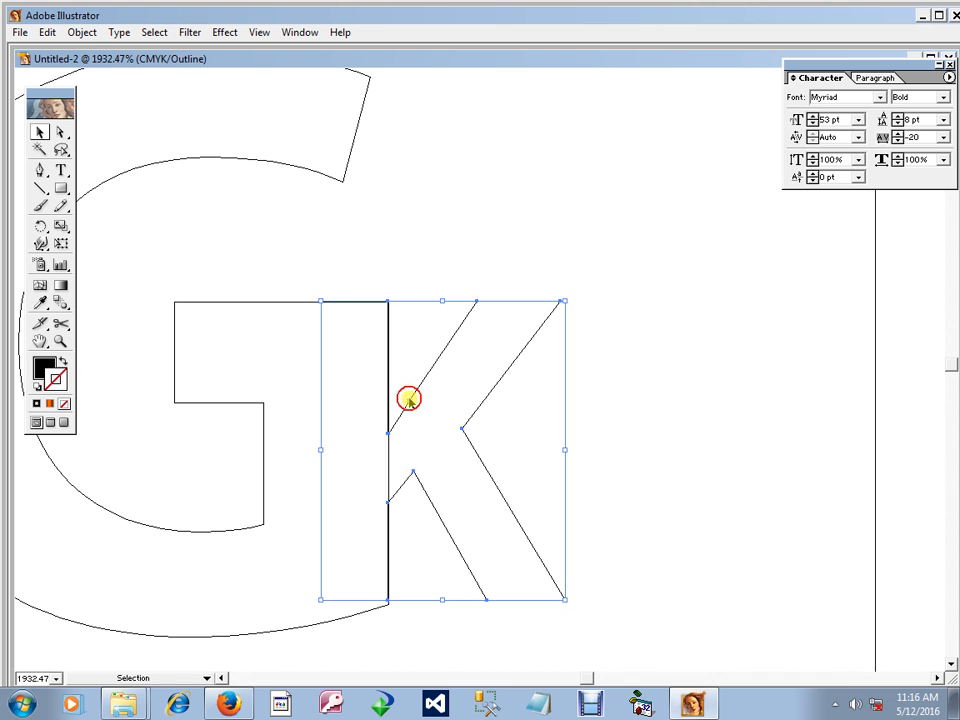
left_click_drag(409, 399, 408, 401)
left_click(452, 417, "ctrl+alt")
left_click(455, 417, "ctrl+alt")
left_click(466, 411, "ctrl+alt")
left_click(490, 385, "ctrl+alt")
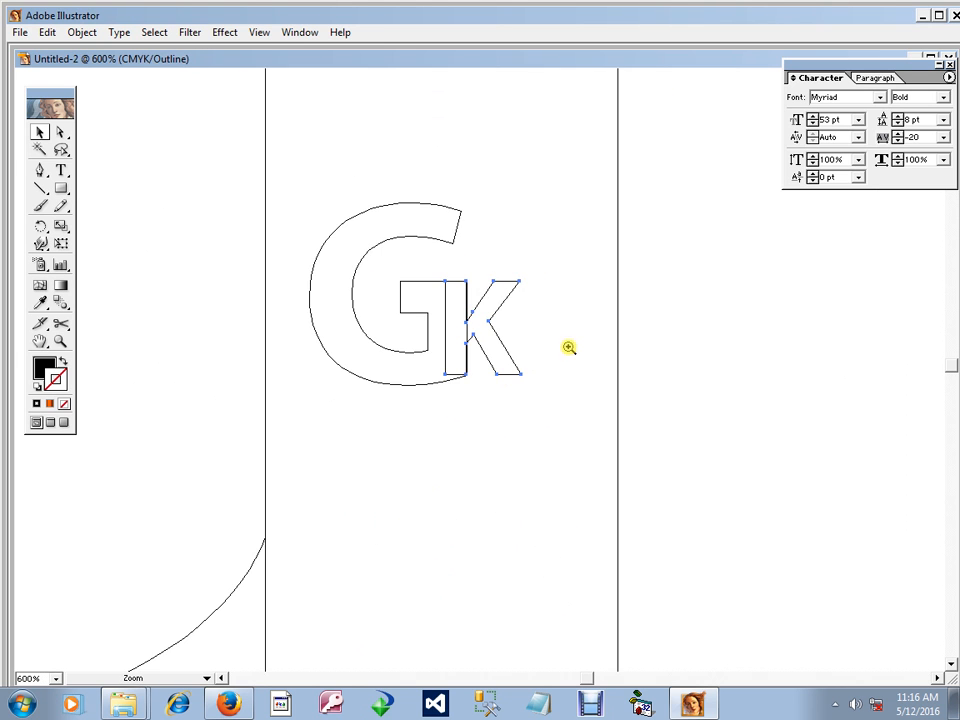
left_click(570, 340, "ctrl+alt")
left_click(546, 339, "ctrl+alt")
key("ctrl+y")
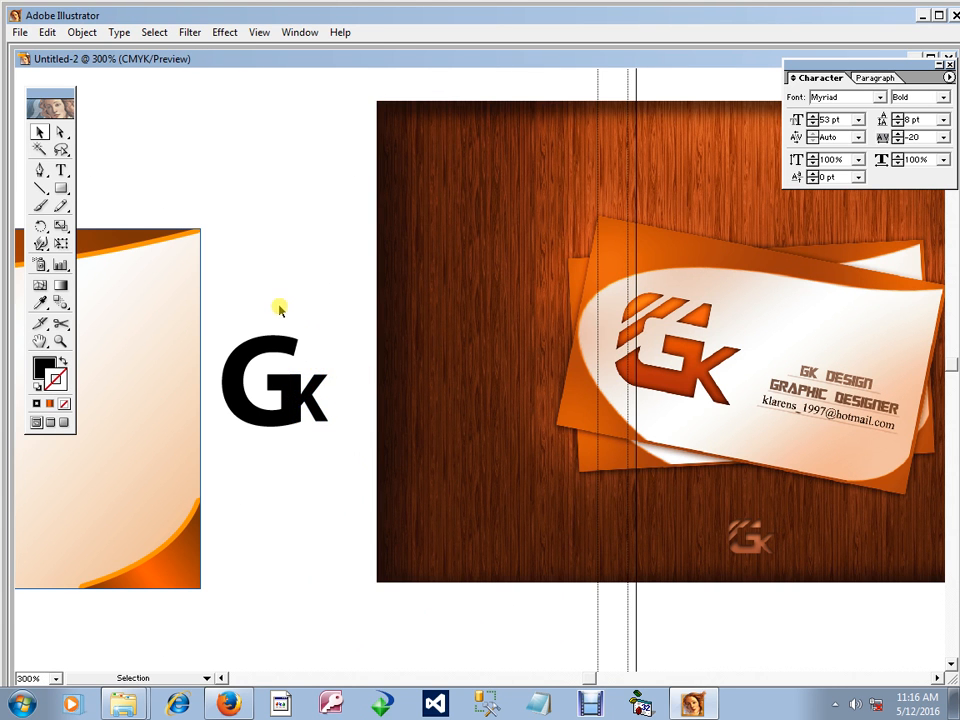
Step: Merge the G and K into one expanded shape and move it slightly down and to the right
mouse_move(260, 311)
left_mouse_down()
mouse_move(339, 424)
mouse_move(342, 388)
left_mouse_up()
key("shift+Tab")
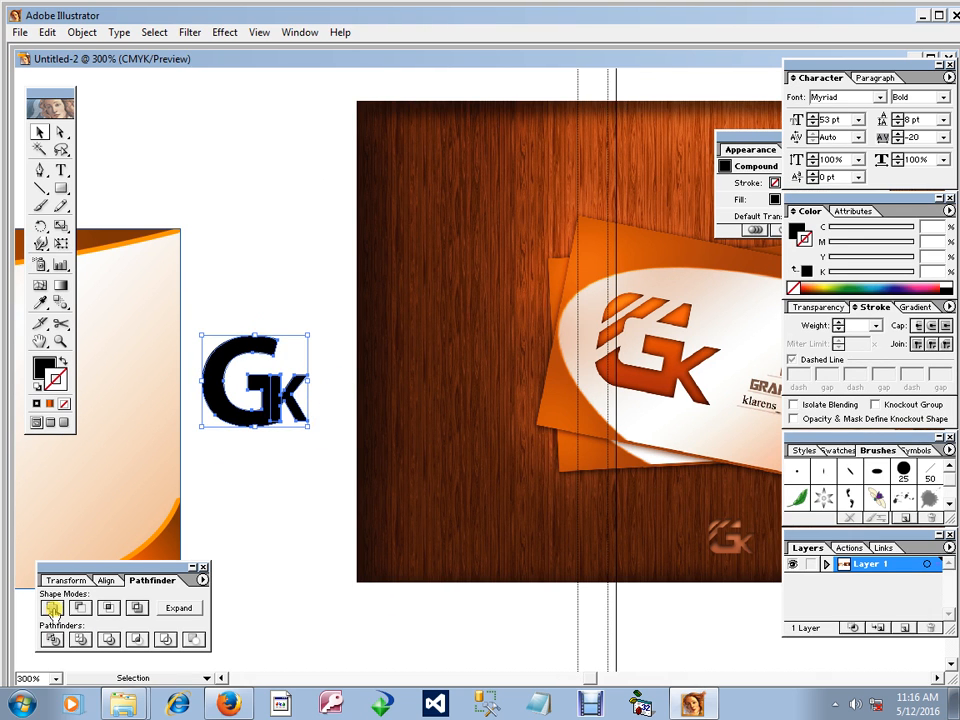
left_click(182, 611)
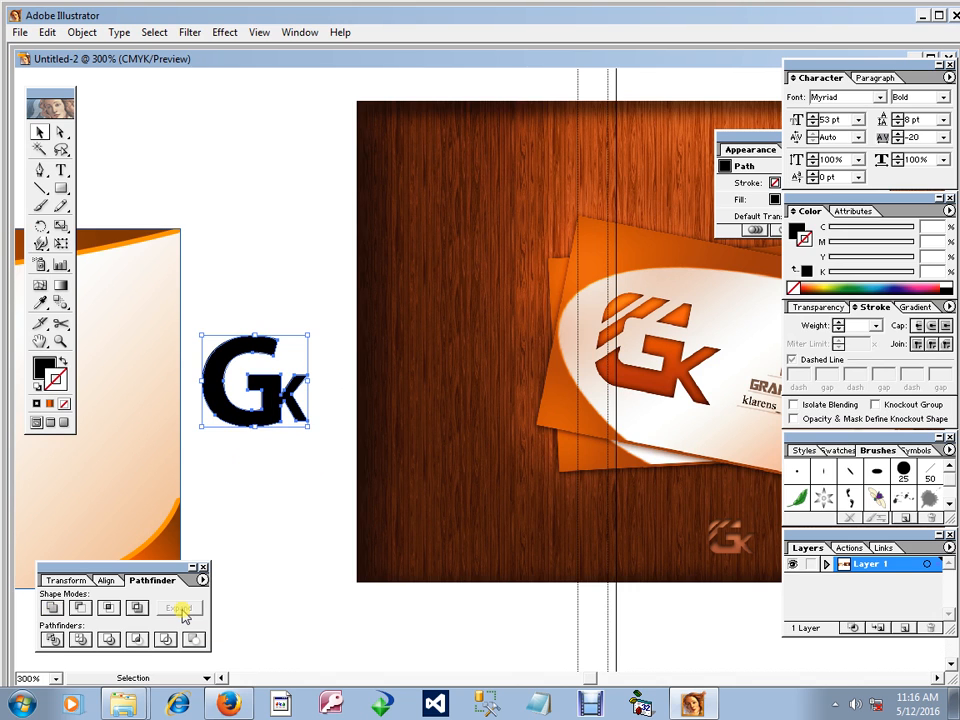
left_click(223, 523)
left_click_drag(266, 396, 291, 454)
left_click(285, 517)
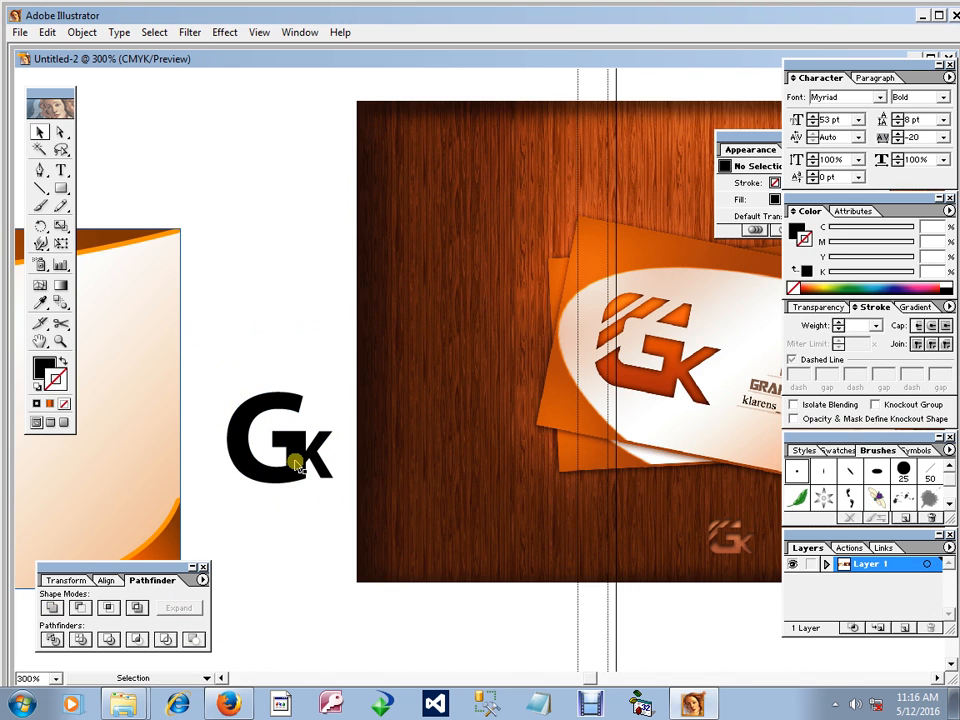
left_click(253, 448)
key("shift+Tab")
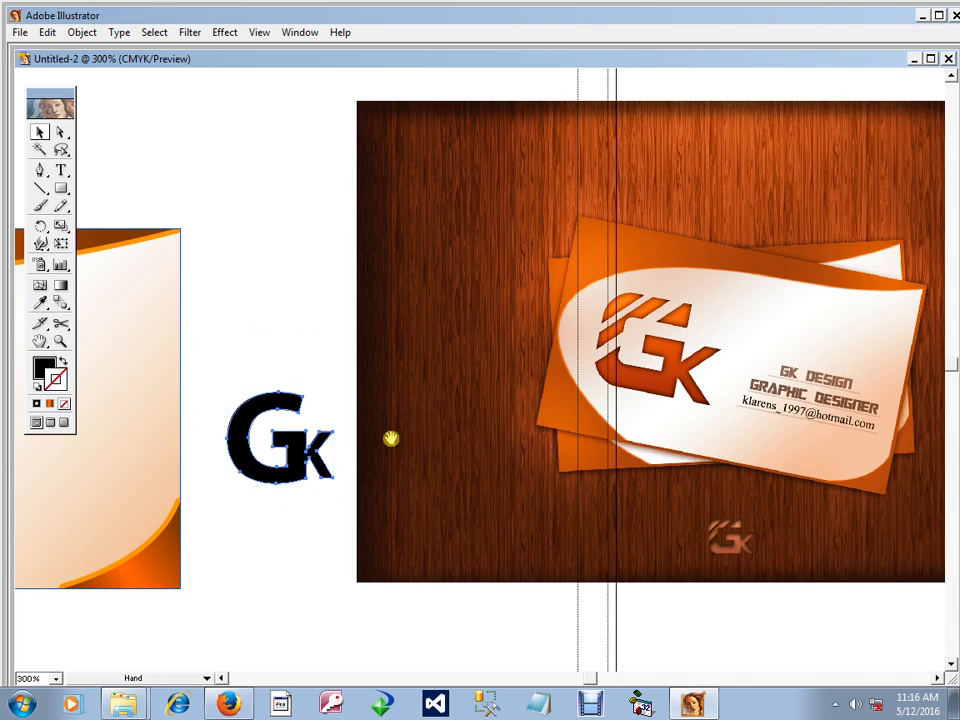
Step: Draw a straight 45° diagonal line across the upper-left edge of the G
left_click(390, 439, "ctrl")
left_click_drag(519, 351, 484, 376)
left_click(217, 288)
left_click(41, 190)
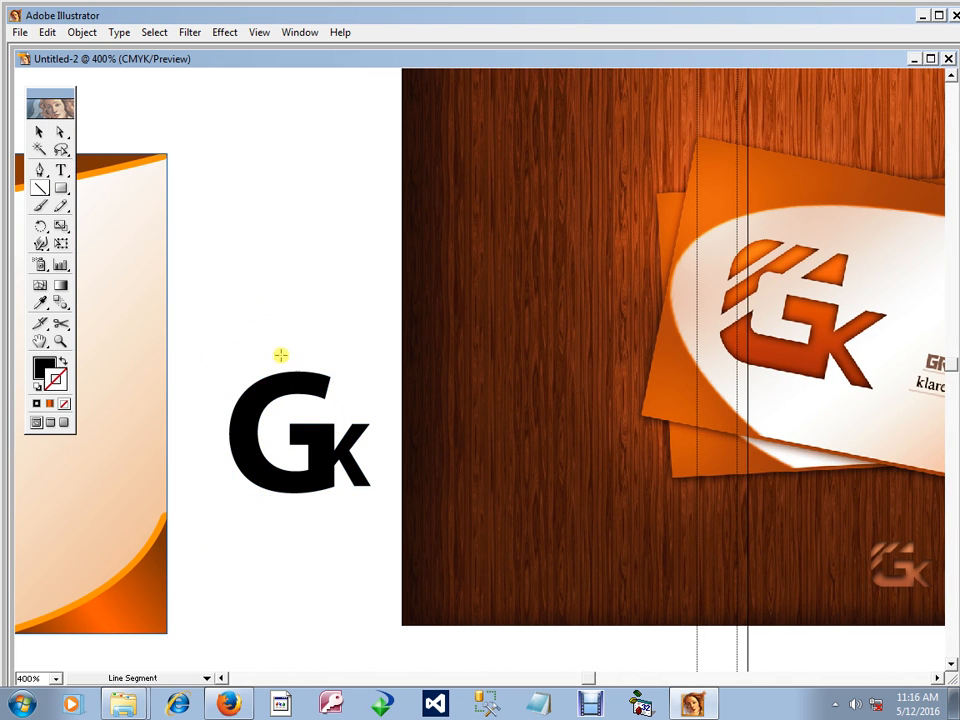
left_click_drag(289, 349, 201, 465)
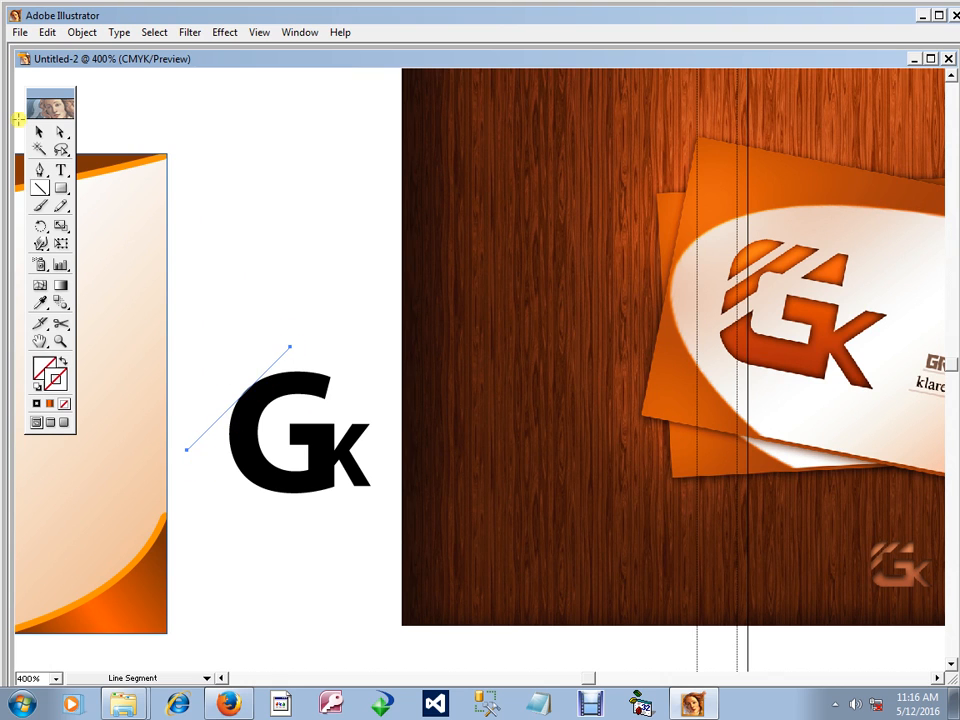
left_click(39, 131)
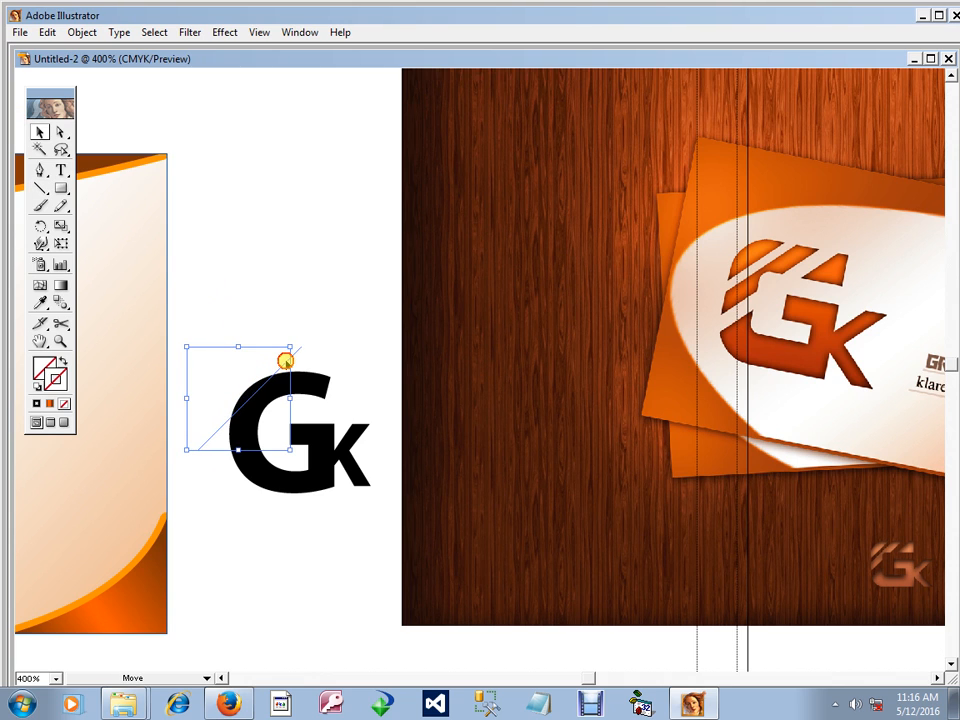
Step: Shift the diagonal line onto the G and duplicate it into four evenly spaced parallel lines
left_click_drag(285, 360, 299, 371)
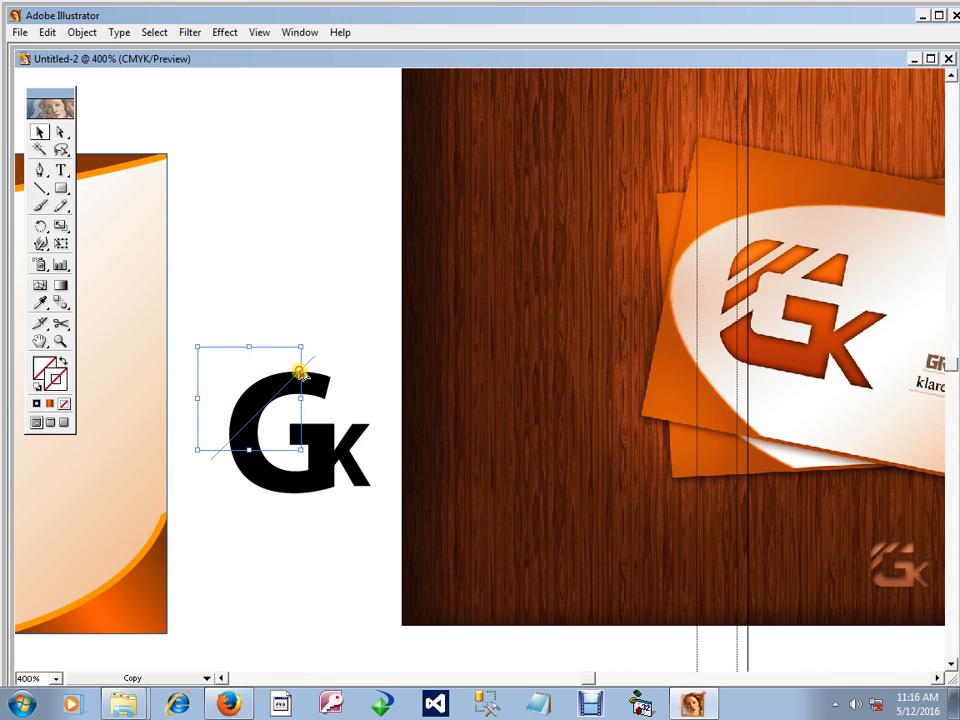
left_click_drag(299, 370, 300, 369)
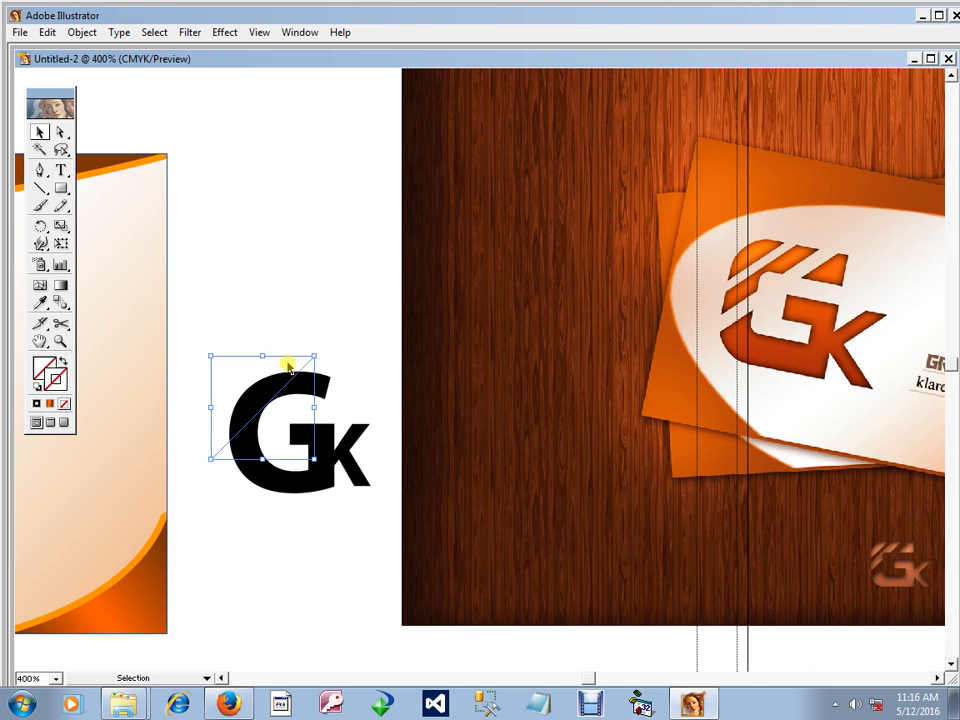
key("ctrl+y")
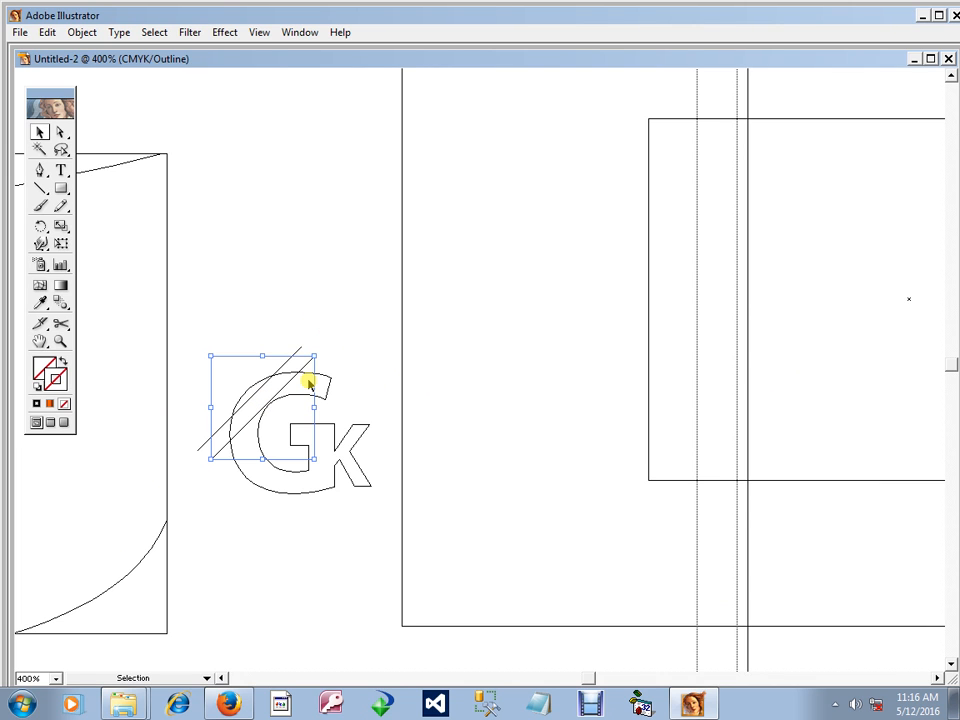
key("ctrl+d")
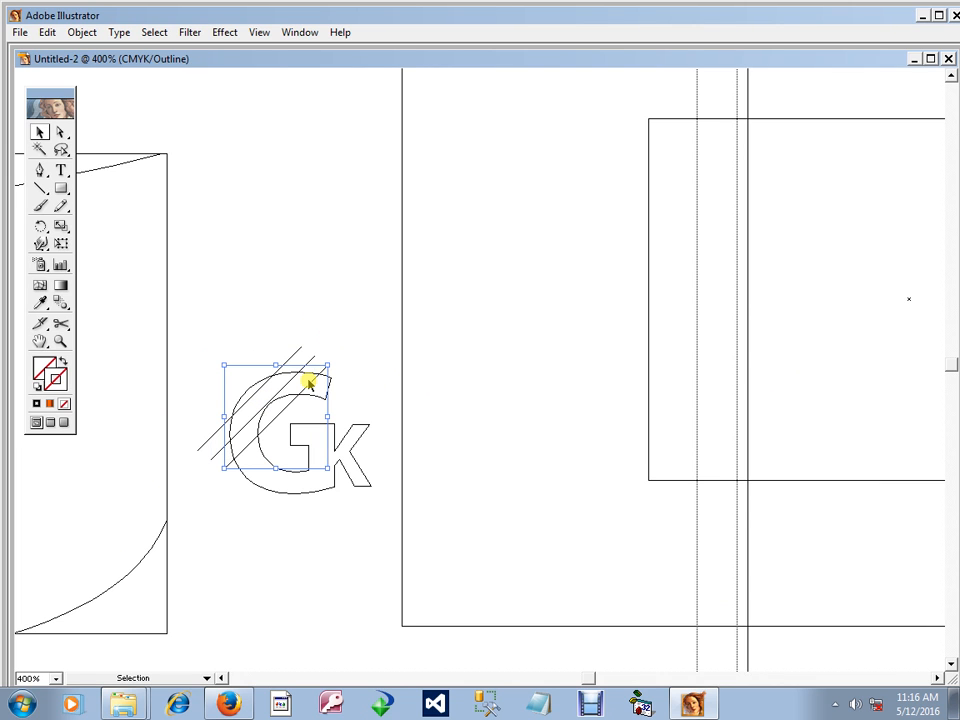
key("ctrl+y")
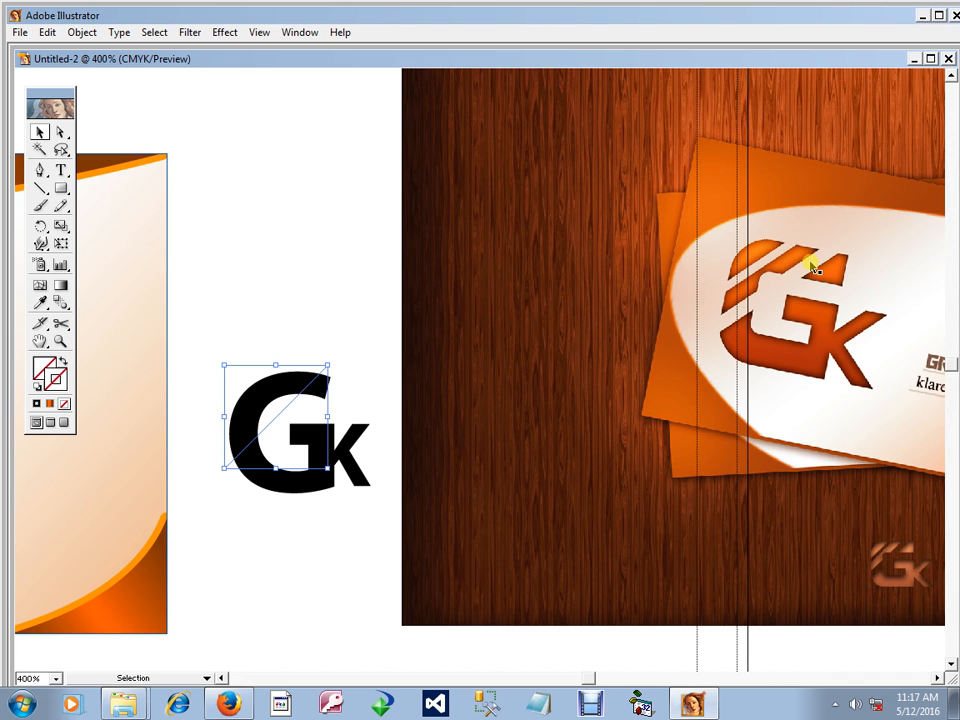
key("ctrl+y")
left_click(315, 414)
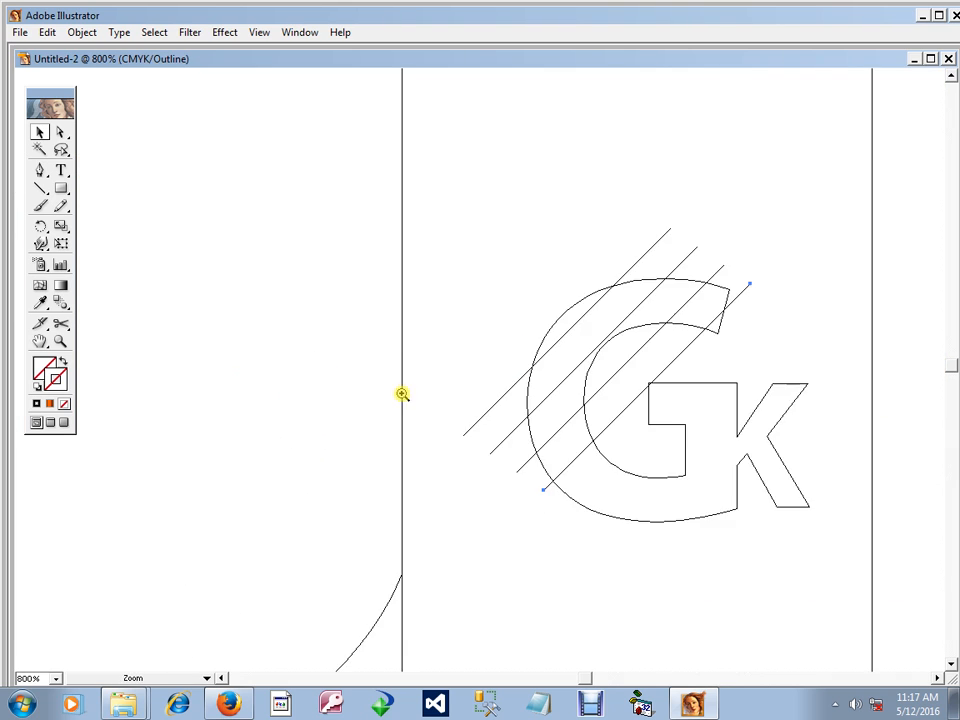
Step: Delete two of the diagonal lines and rearrange the cutting lines as four closer parallels across the G's upper-left curve
left_click_drag(699, 271, 467, 358)
left_click(484, 343)
key("Delete")
left_click(504, 368)
key("Delete")
key("Tab")
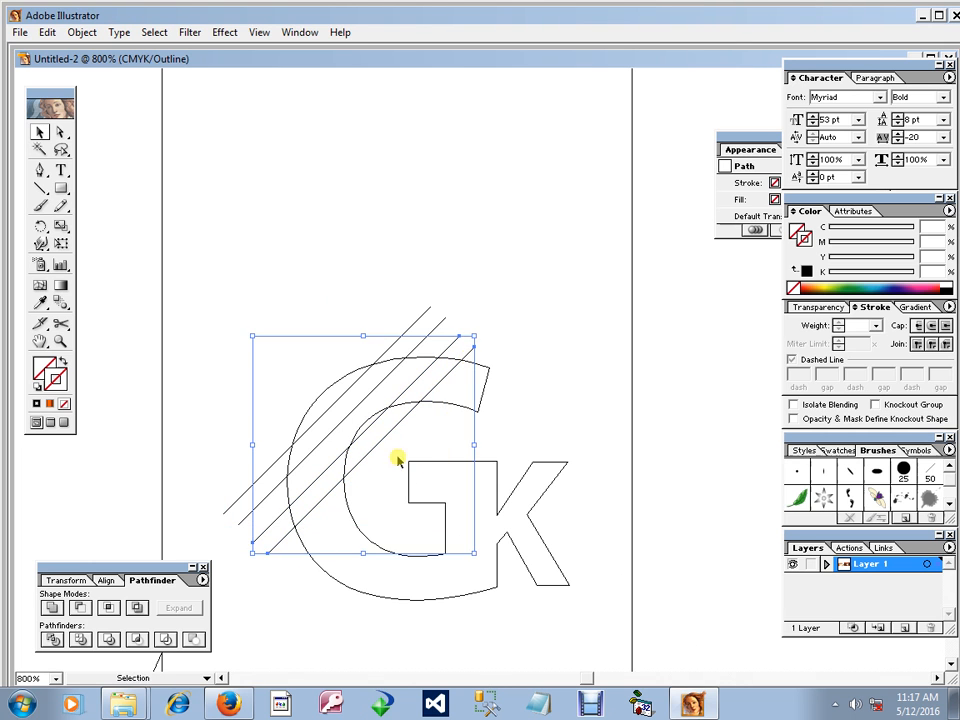
Step: Divide the merged GK shape along the four diagonal lines and ungroup the resulting pieces
key("ctrl+minus")
key("ctrl+y")
left_click_drag(311, 225, 461, 507)
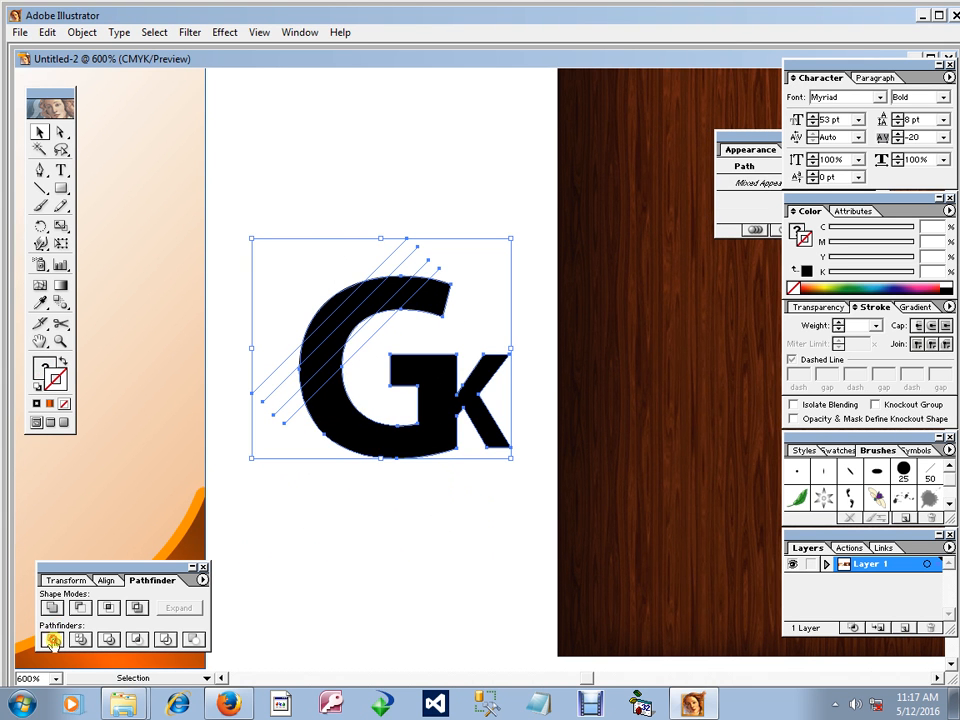
left_click(52, 640)
left_click(336, 388, "ctrl+space")
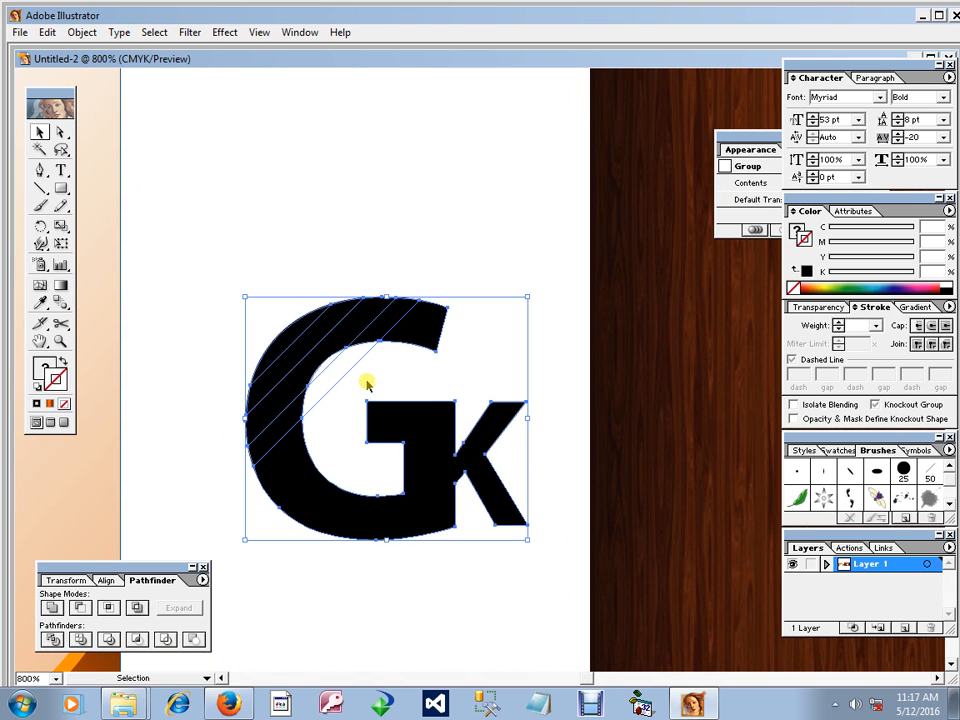
right_click(367, 384)
left_click(393, 431)
left_click(343, 392)
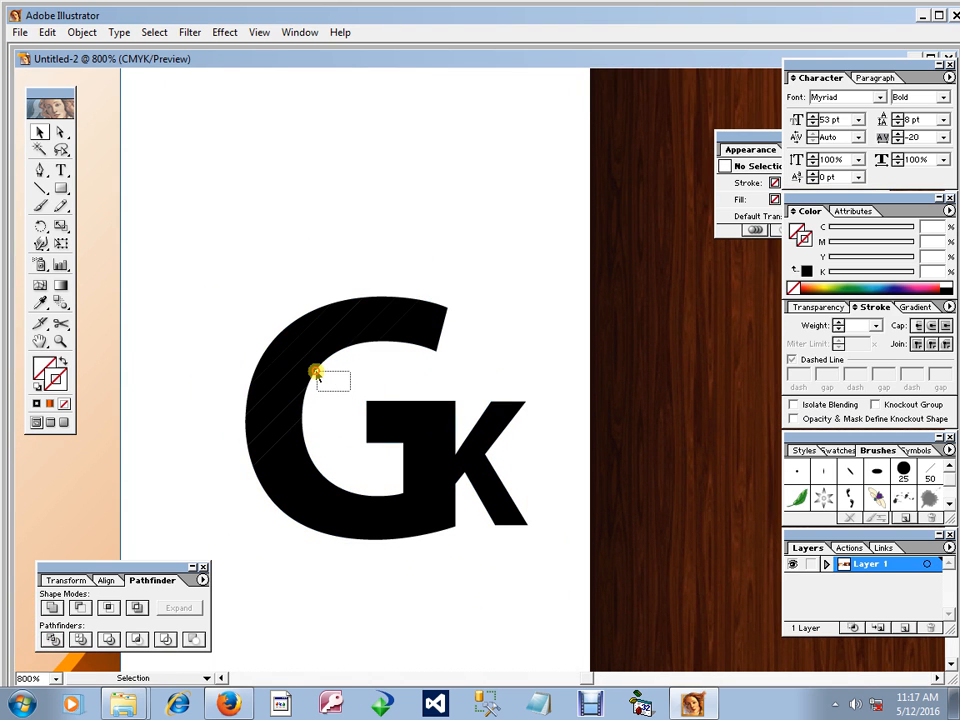
Step: Delete the strip between the first two cuts and both pieces between the last two cuts to leave diagonal gaps in the G
left_click(329, 334)
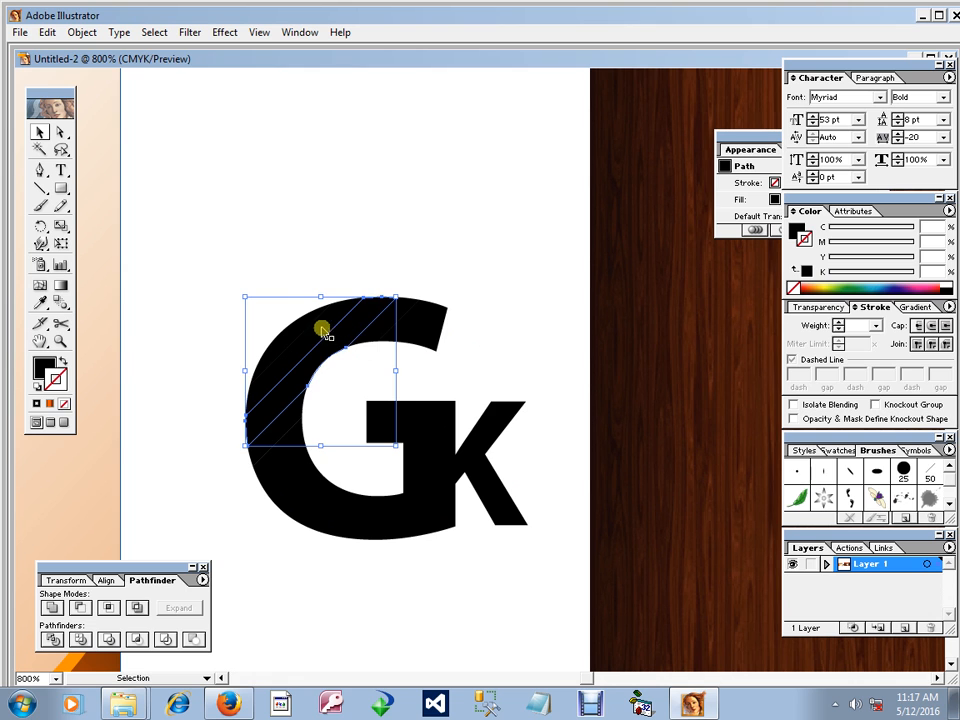
key("Delete")
left_click(369, 326)
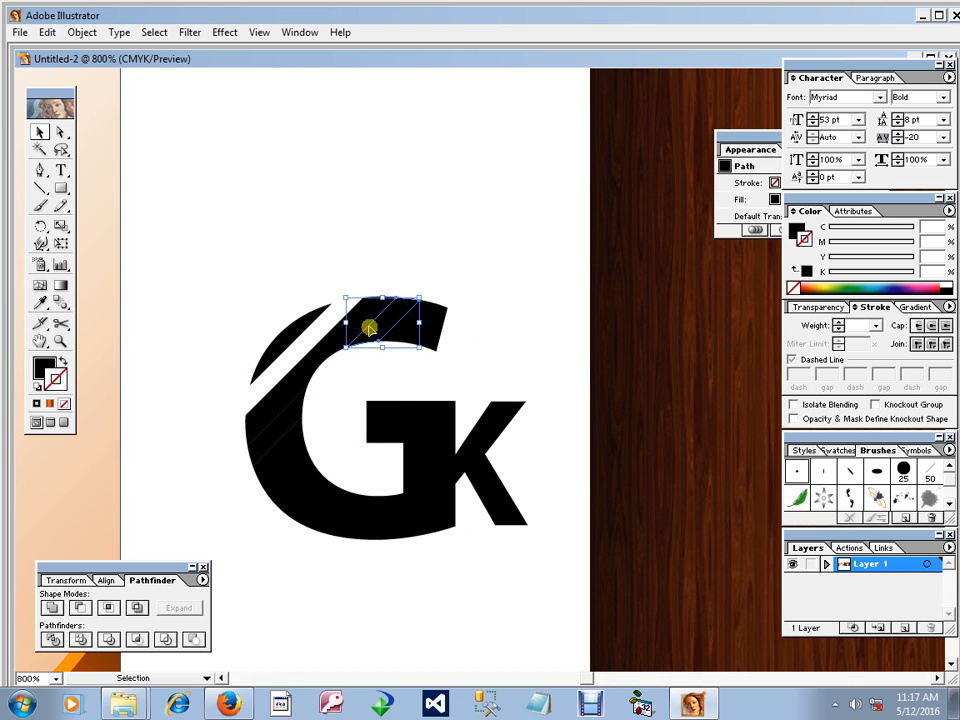
key("Delete")
left_click(293, 424)
key("Delete")
left_click(516, 420, "ctrl+alt")
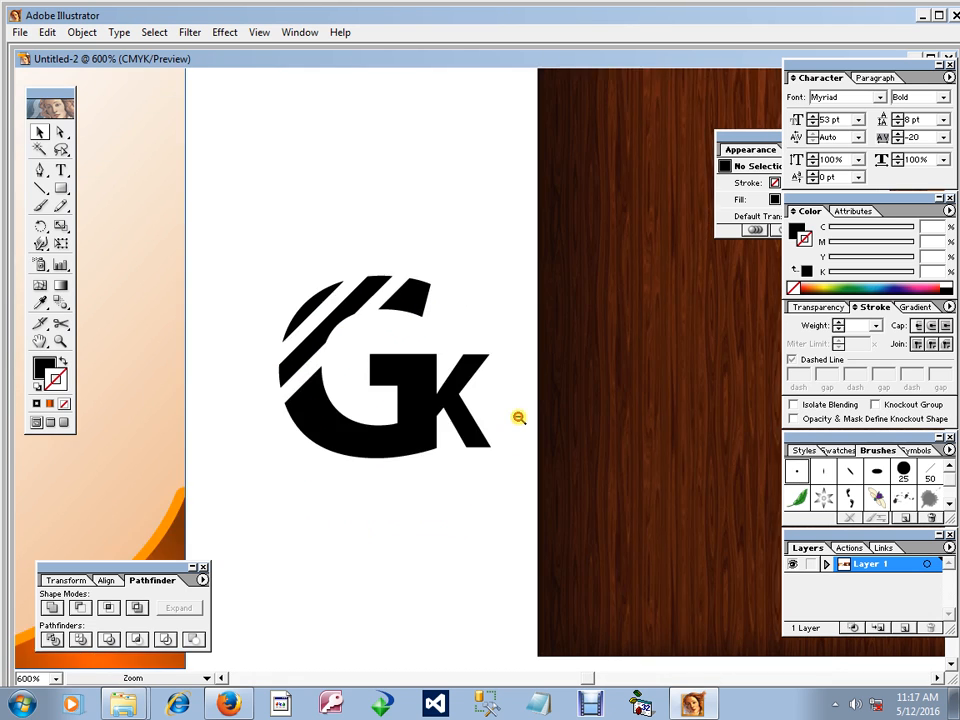
Step: Select all the separate pieces of the black GK logo and group them
left_click(517, 416, "ctrl+alt")
left_click(515, 405, "ctrl+alt")
left_click(514, 396, "ctrl+alt")
left_click_drag(490, 324, 429, 403)
key("Tab")
left_click(486, 364, "ctrl")
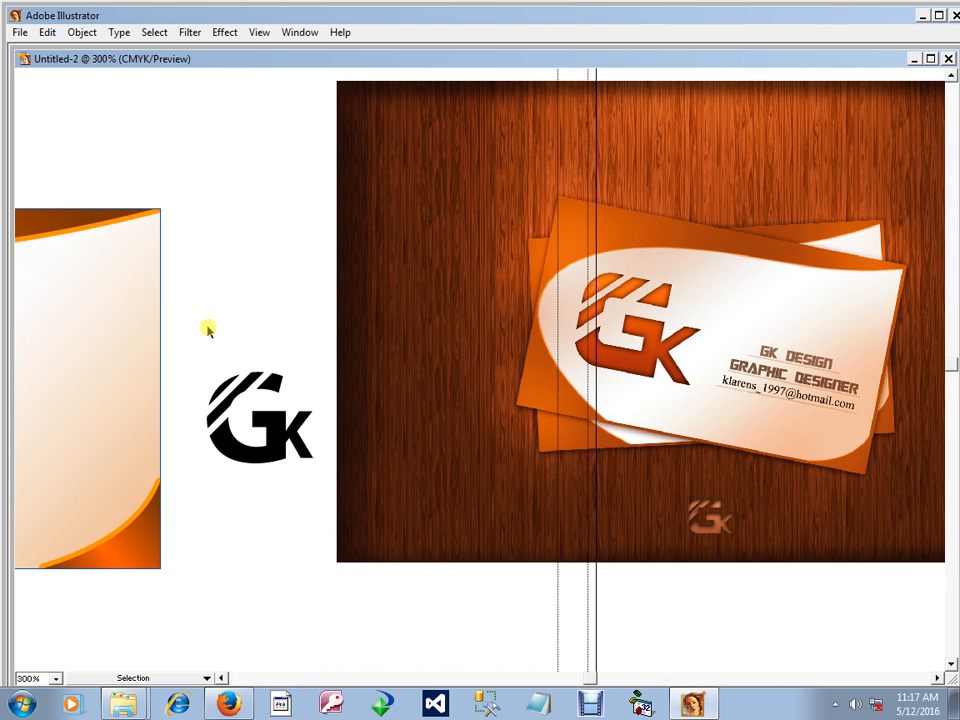
left_click_drag(210, 328, 215, 383)
left_click(217, 385)
left_click(274, 382)
left_click(188, 337)
left_click_drag(188, 337, 317, 480)
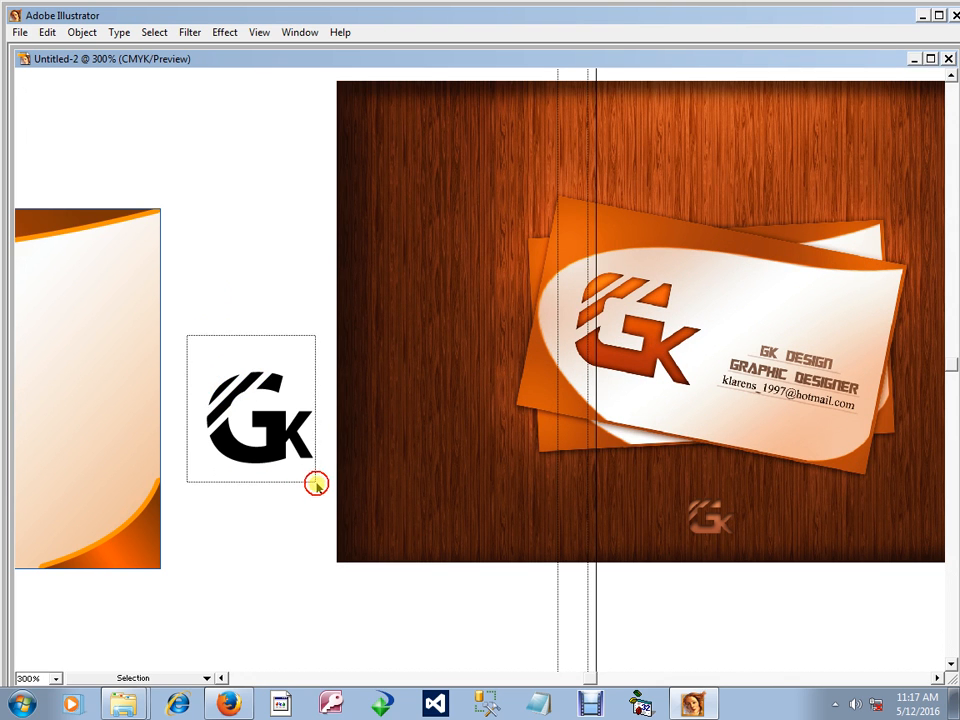
right_click(294, 418)
left_click(317, 467)
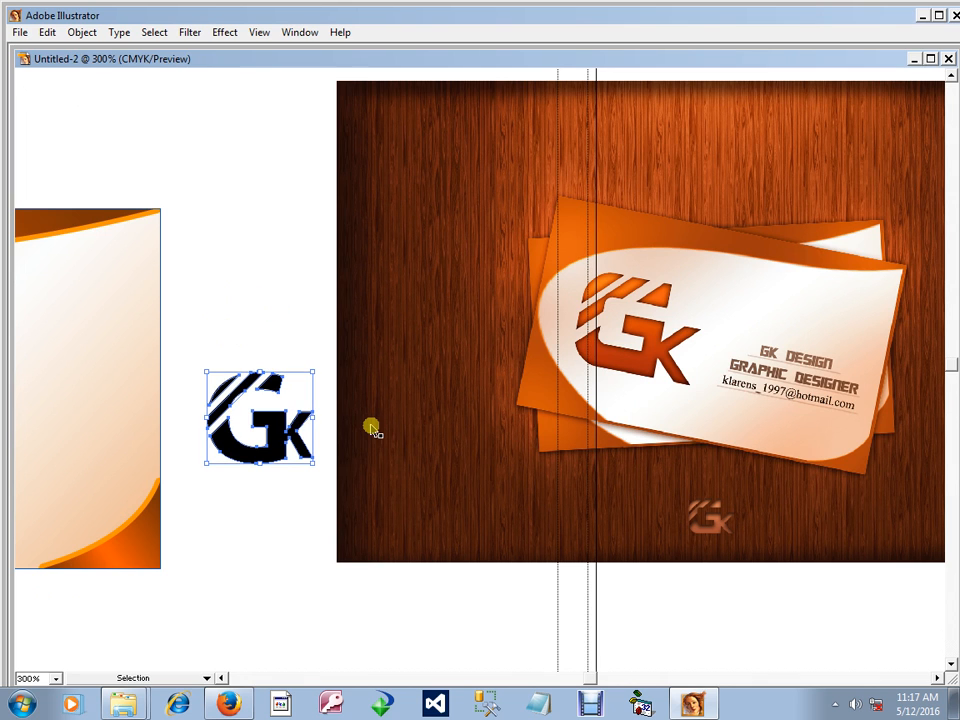
Step: Try to copy the orange gradient from the card's lower-right corner shape onto the grouped GK logo with the Eyedropper
key("Tab")
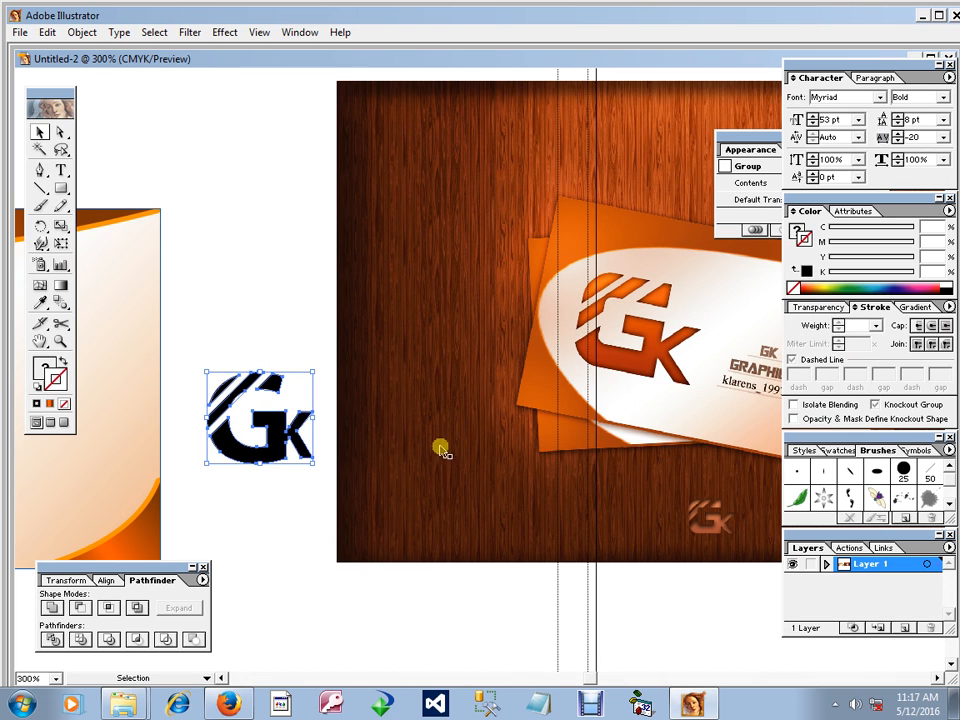
left_click(40, 302)
left_click_drag(267, 426, 365, 386)
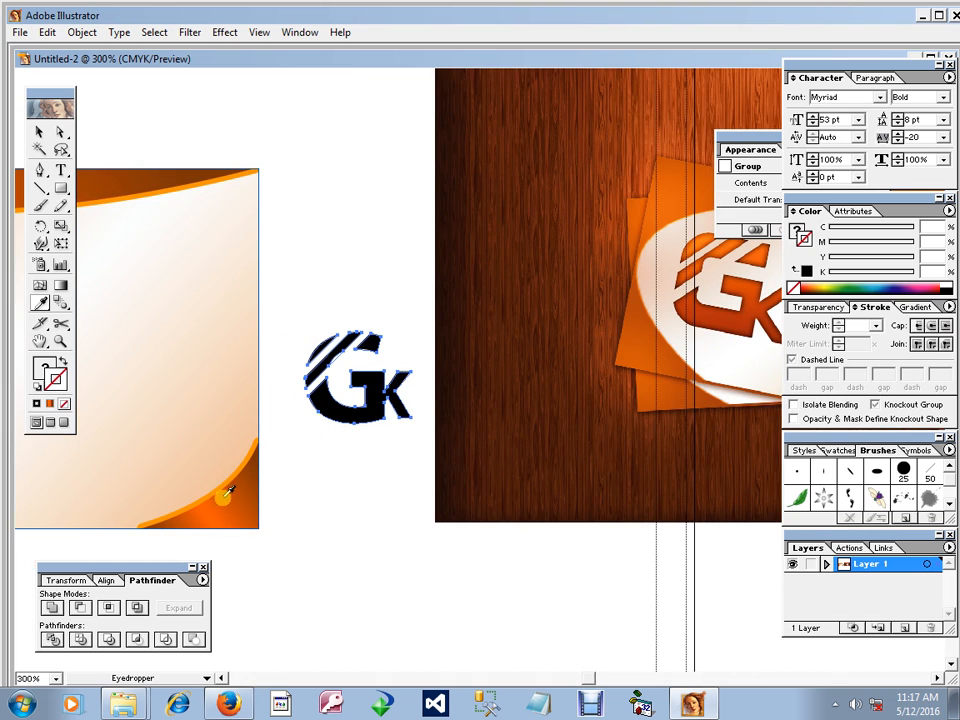
left_click(225, 507)
Step: Delete the stray orange sliver on the inner curve of the G beside the diagonal stripe
left_click_drag(279, 319, 447, 437)
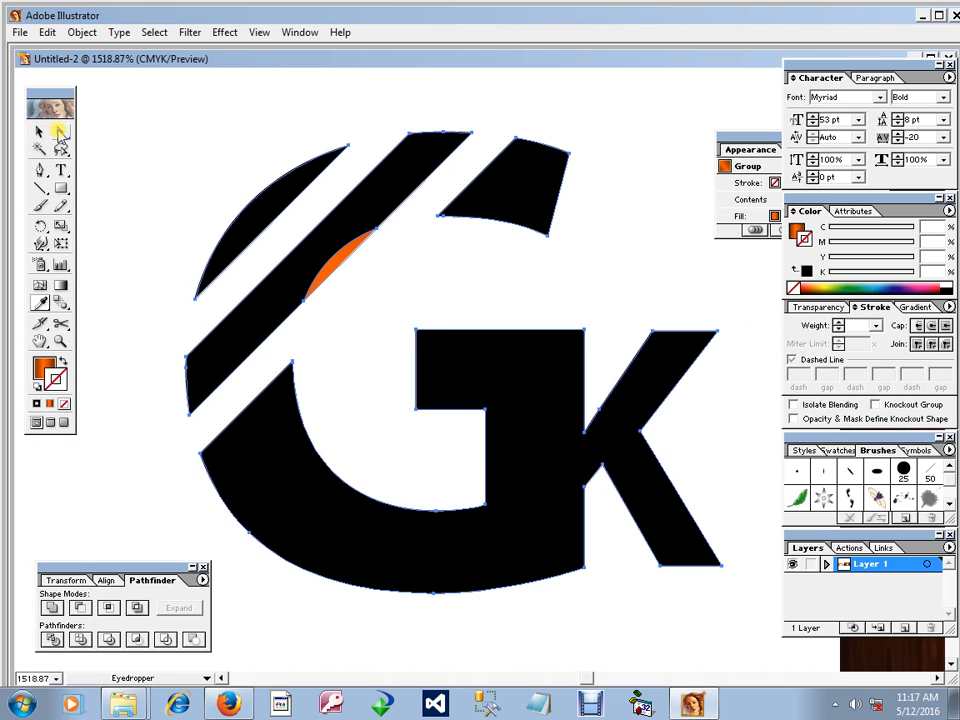
left_click(60, 131)
left_click(128, 128)
left_click(343, 262)
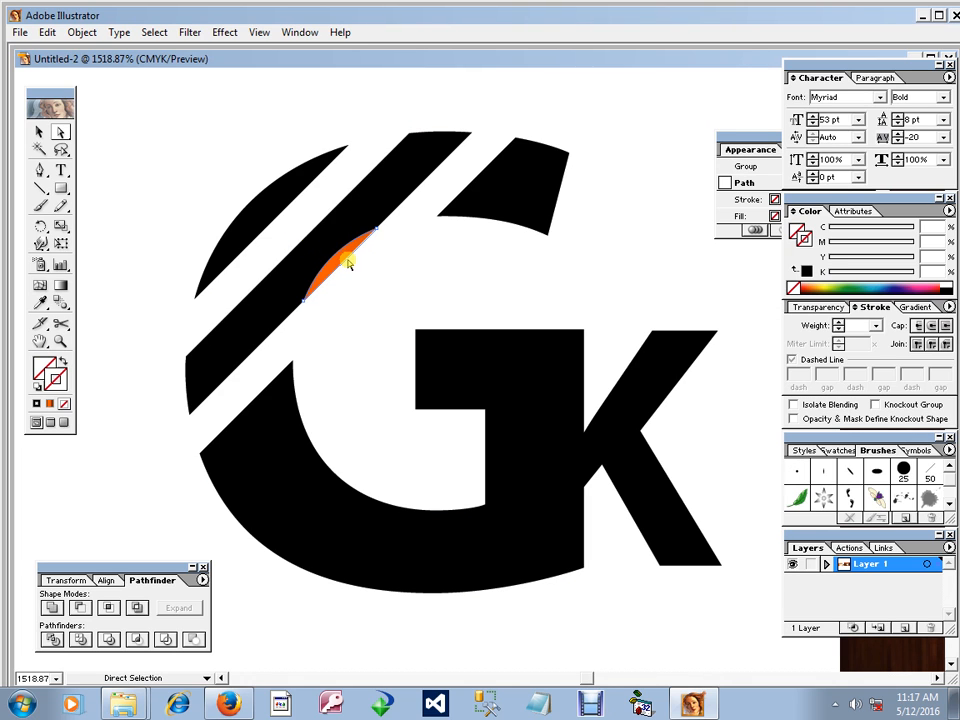
key("Delete")
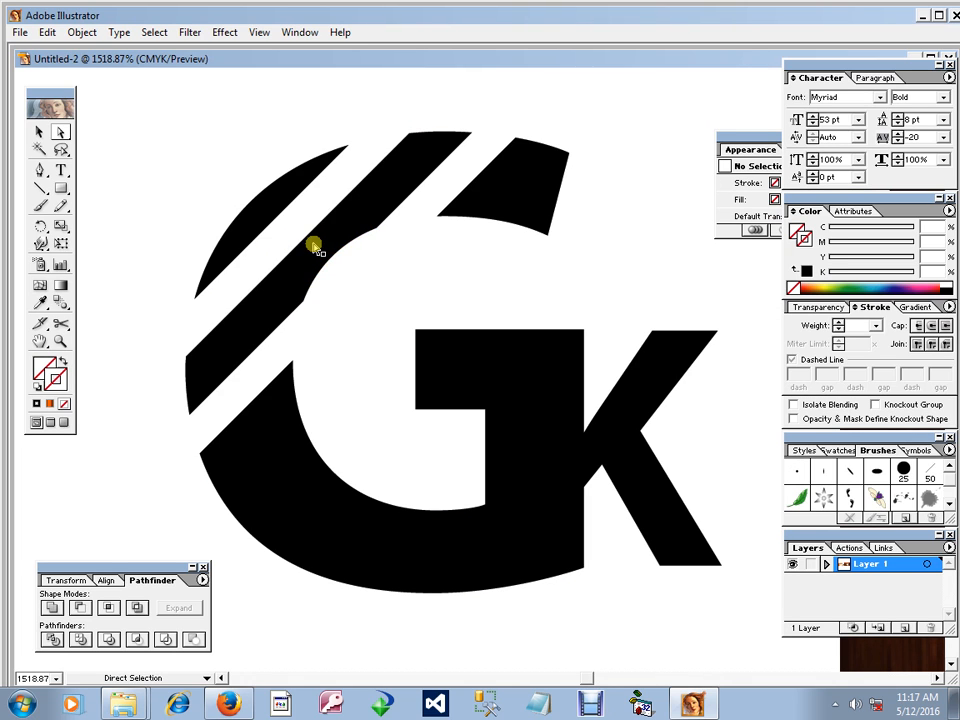
Step: Clear the GK group's fill and apply the orange gradient sampled from the card's lower-right corner shape
left_click(38, 131)
left_click(229, 248)
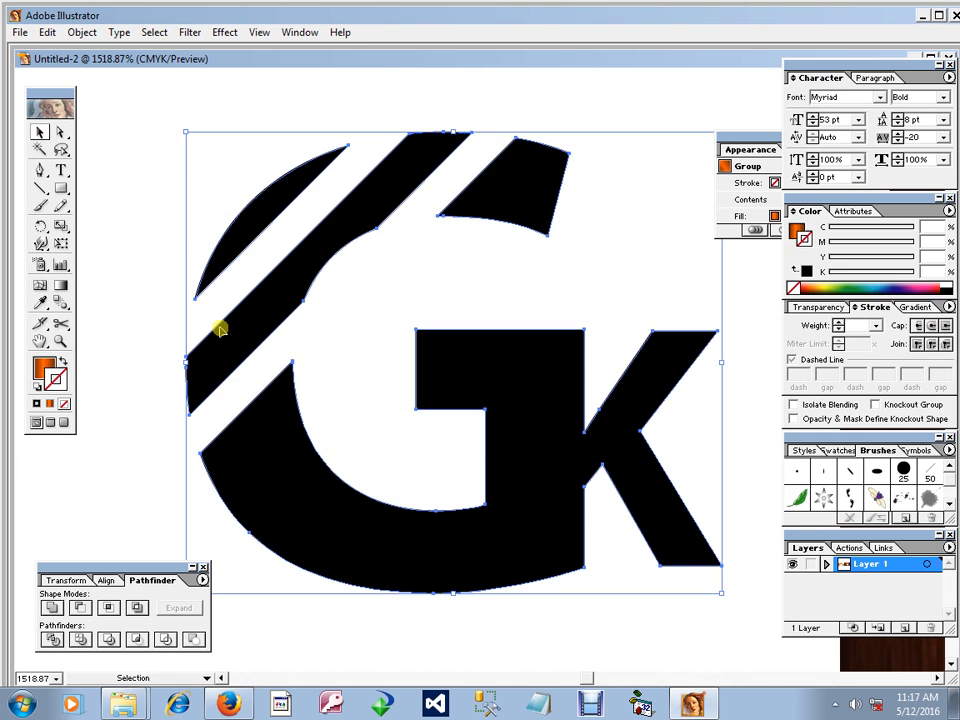
left_click(45, 368)
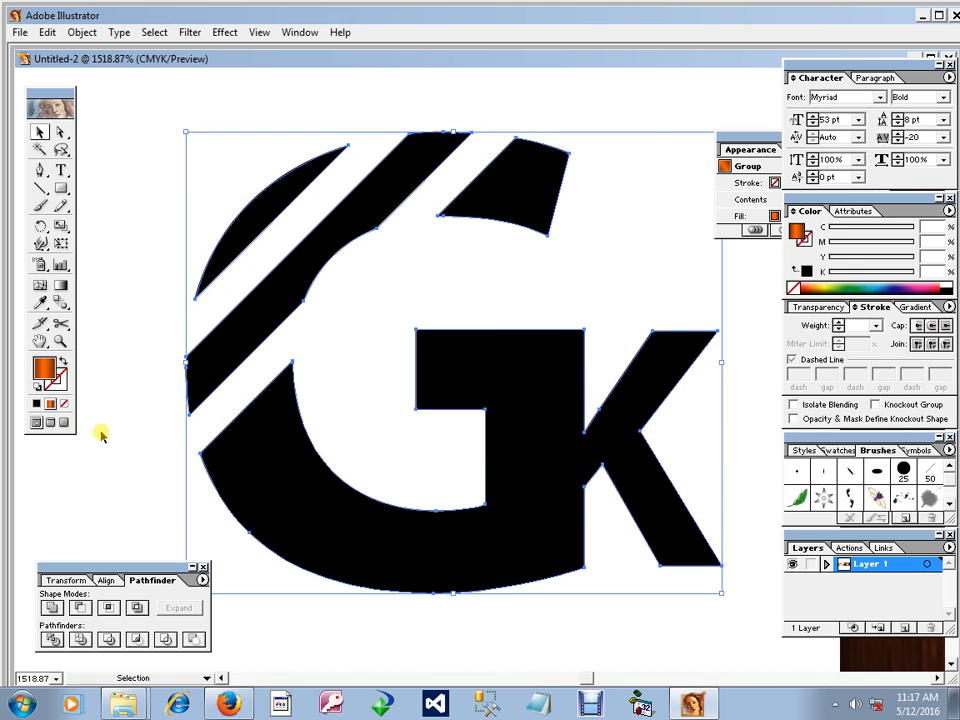
left_click_drag(130, 375, 374, 318)
left_click(40, 303)
left_click_drag(182, 411, 182, 247)
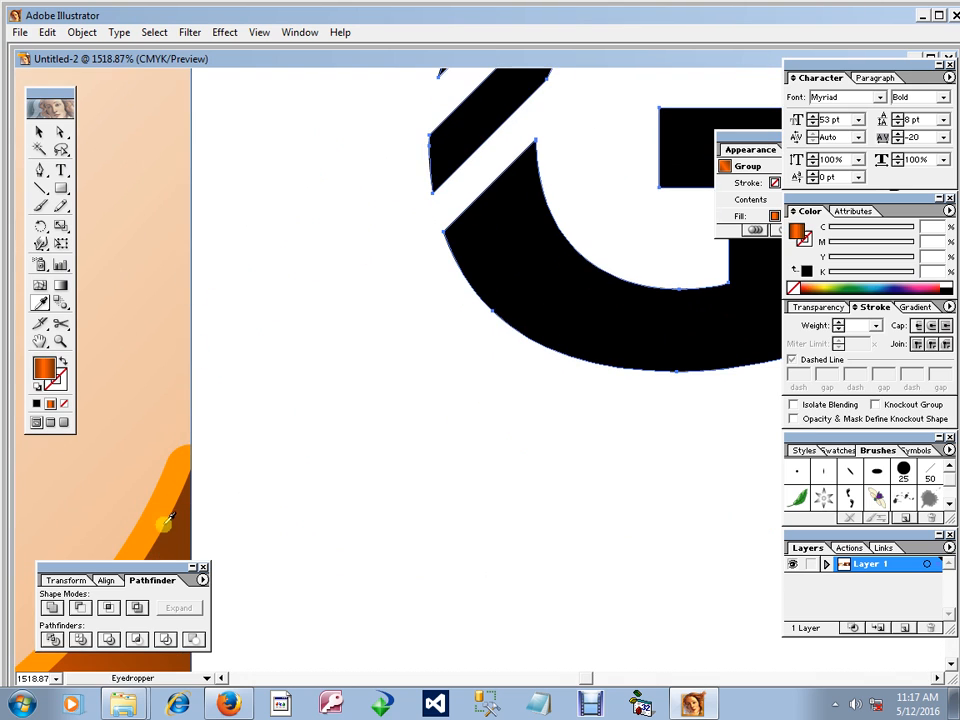
left_click(540, 285, "ctrl+alt")
left_click(540, 285, "ctrl+alt")
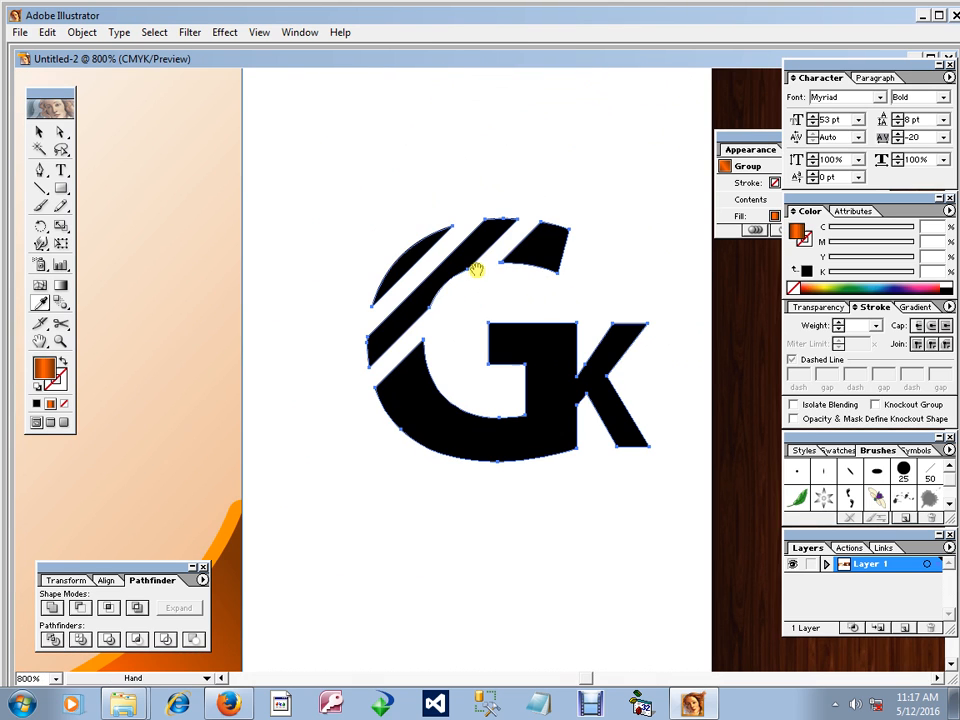
left_click(64, 404)
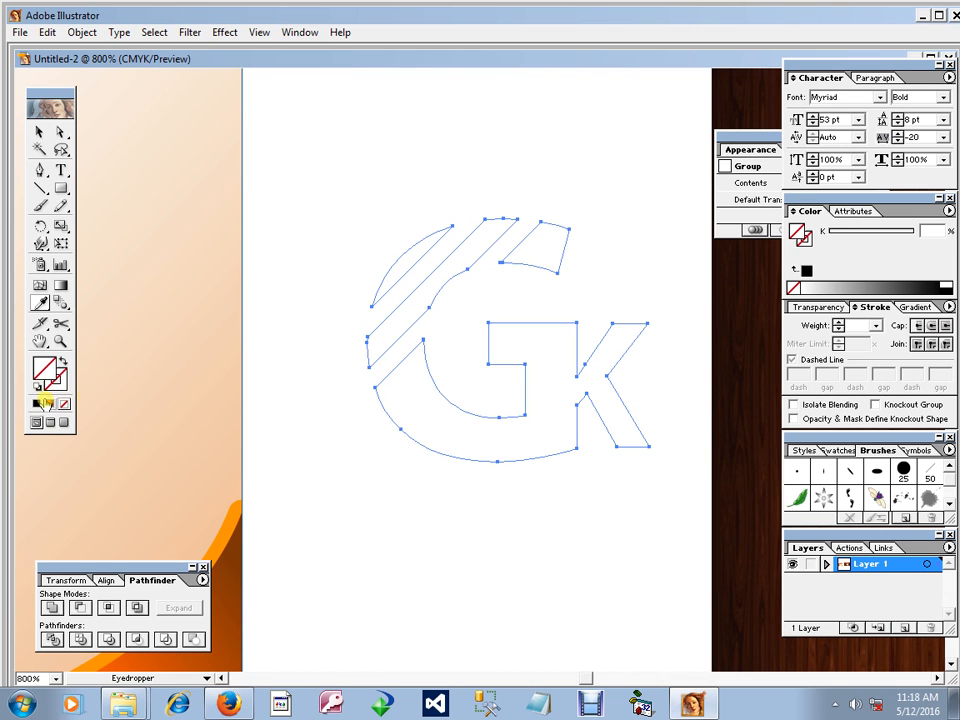
left_click_drag(211, 457, 289, 274)
left_click(283, 488)
left_click_drag(429, 282, 330, 359)
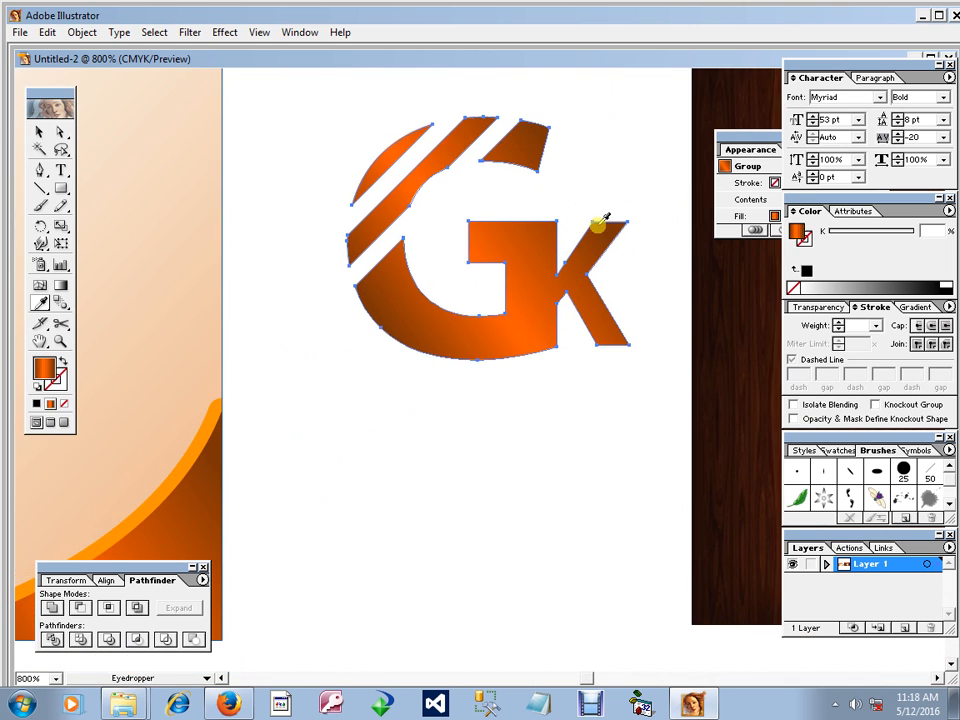
Step: Redirect the logo's gradient diagonally from the upper left of the G to its lower right with the Gradient tool
left_click(39, 133)
left_click(566, 304, "ctrl+alt")
left_click(562, 305, "ctrl+alt")
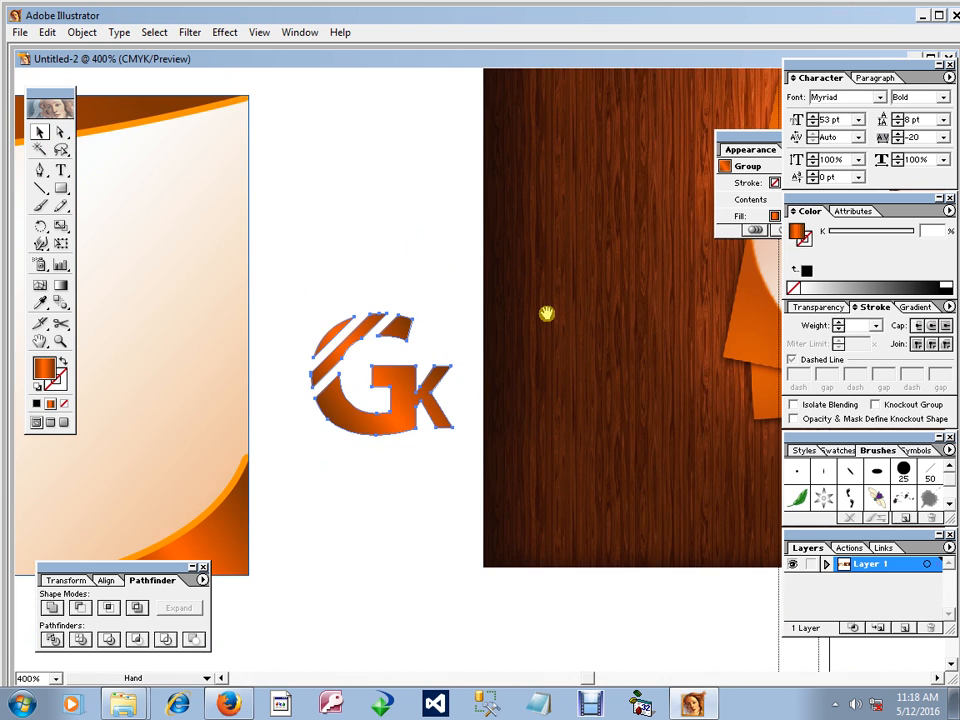
left_click(592, 340, "ctrl+alt")
left_click_drag(420, 347, 420, 365)
left_click(62, 286)
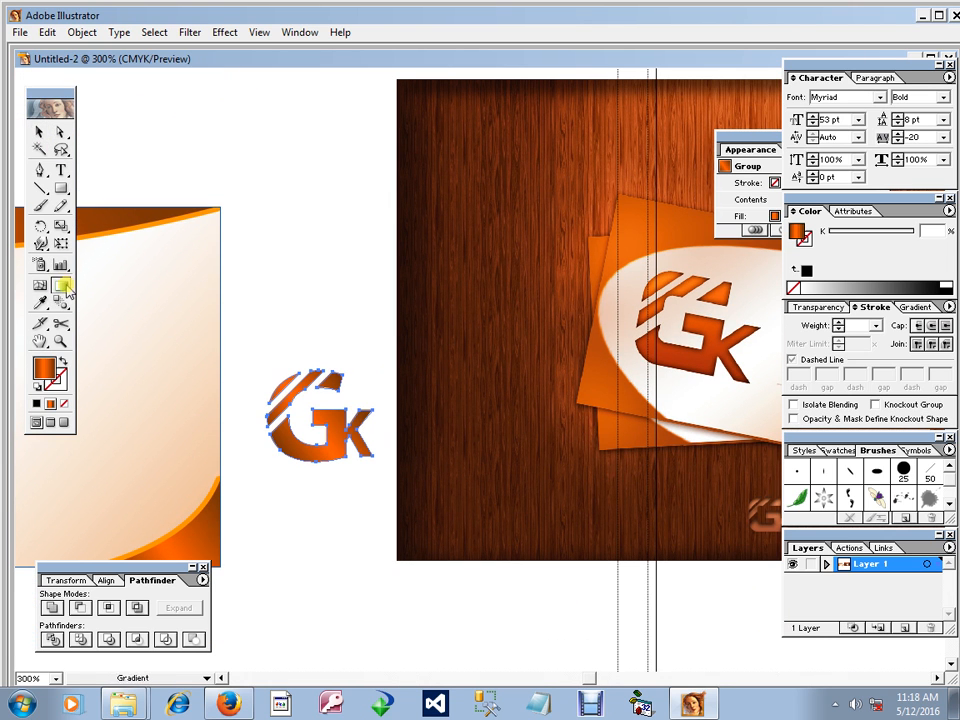
left_click_drag(299, 370, 306, 450)
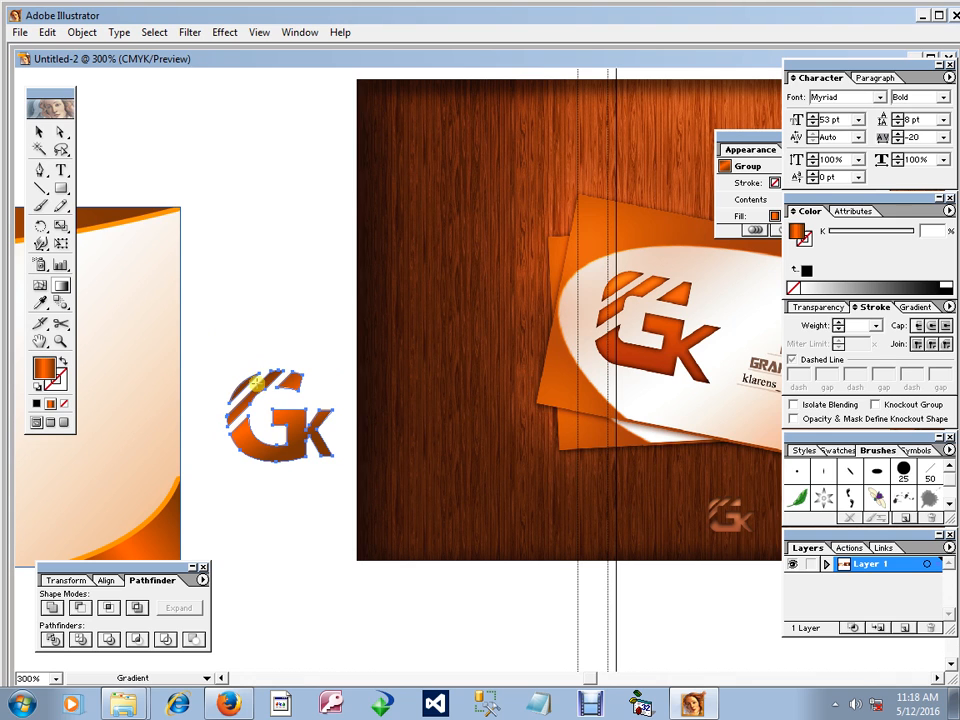
left_click_drag(250, 380, 306, 452)
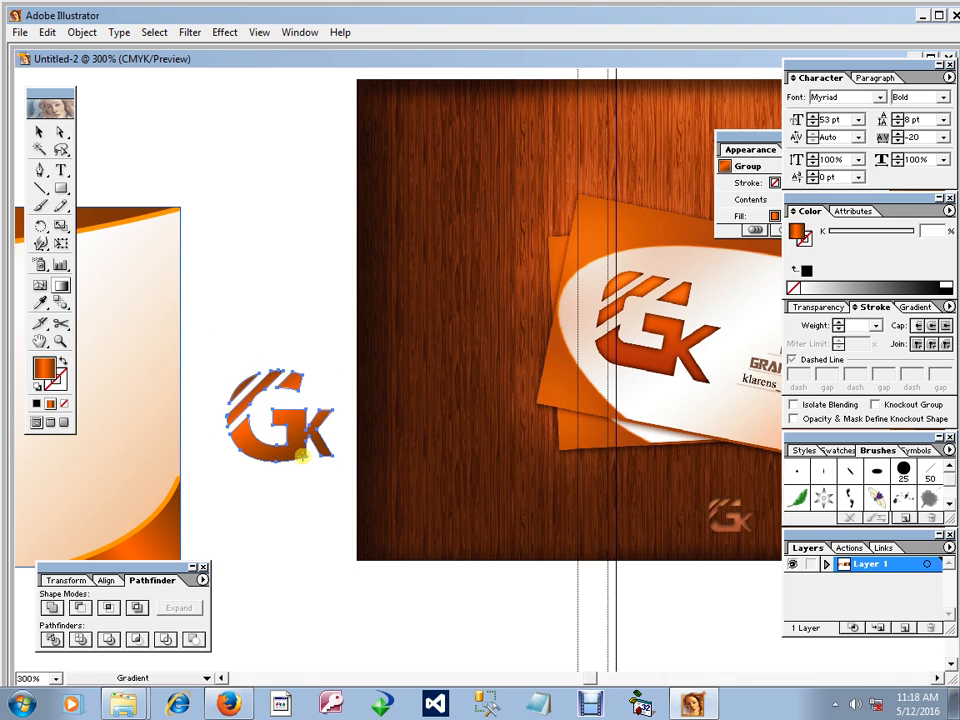
Step: Try a radial gradient on the GK logo, centred on the lower curve of the G
left_click(911, 307)
left_click(880, 329)
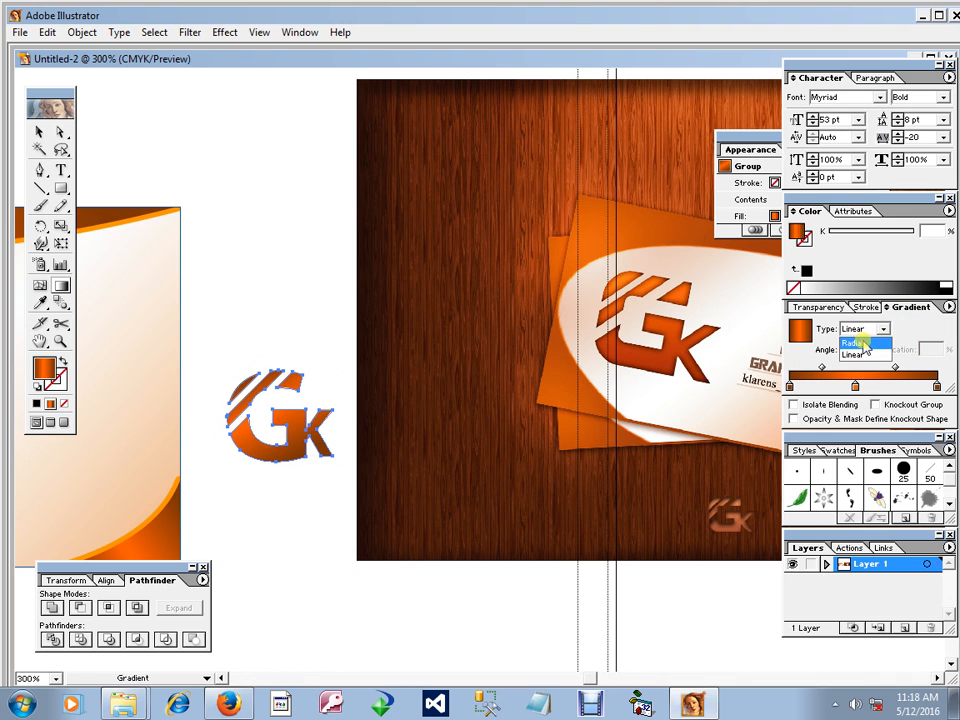
left_click(855, 343)
left_click(489, 397, "ctrl")
left_click_drag(362, 404, 361, 463)
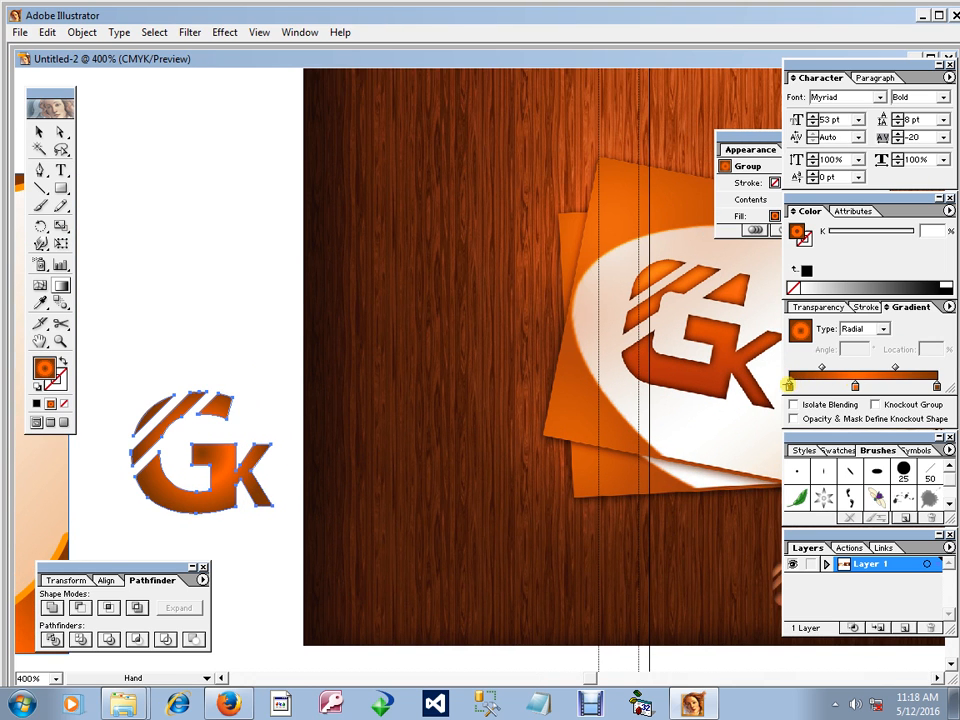
left_click(789, 386)
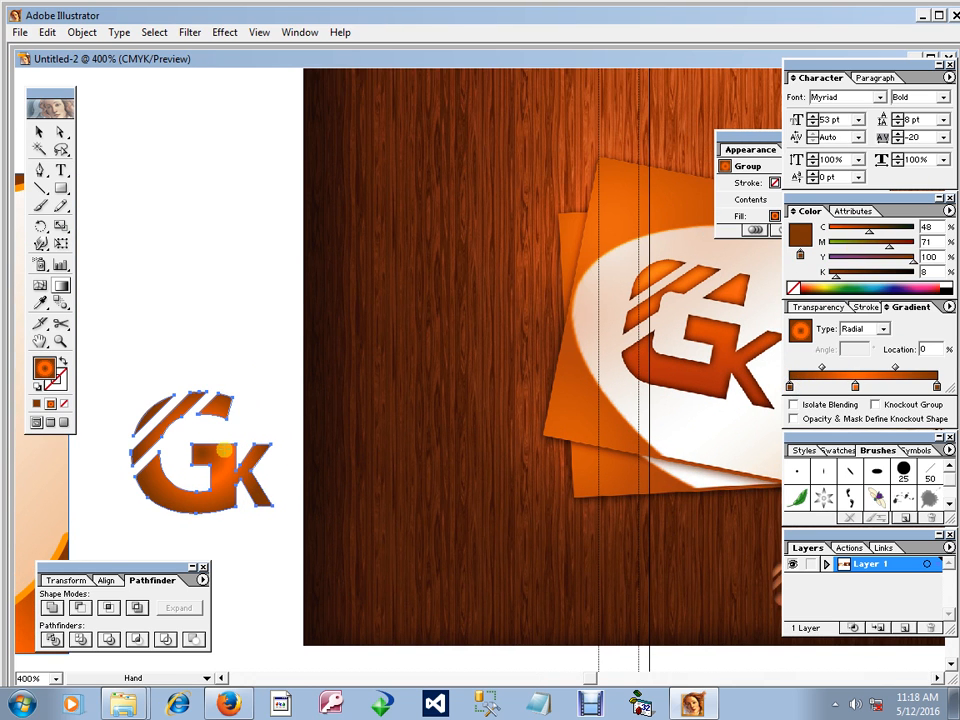
key("g")
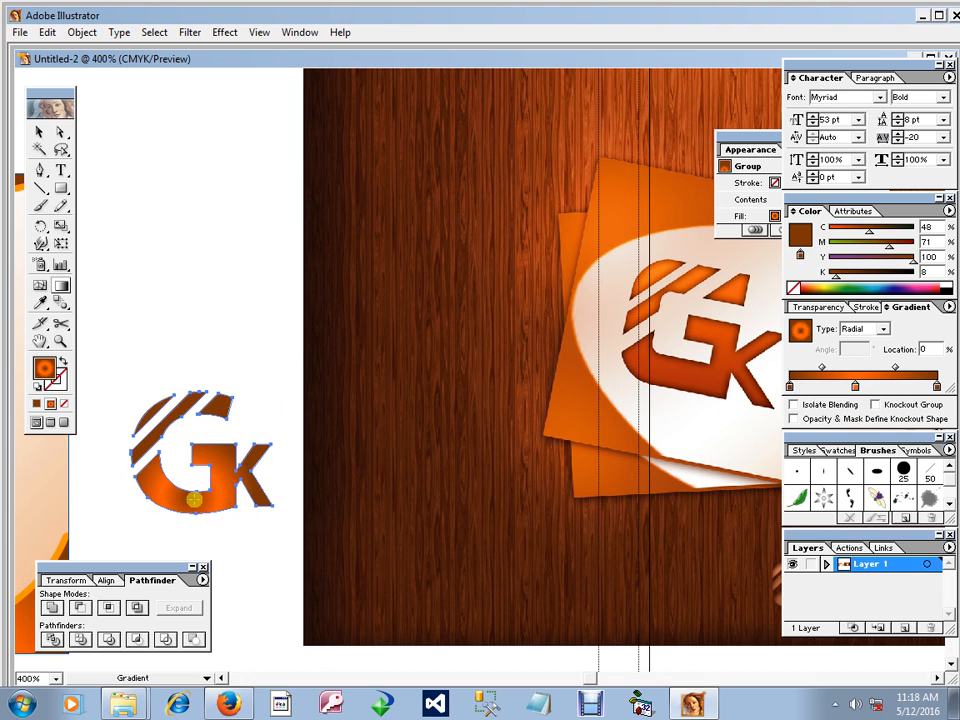
left_click(186, 500)
Step: Switch the logo's gradient to linear and back to radial, and redraw it across the G's lower-left curve
left_click(882, 329)
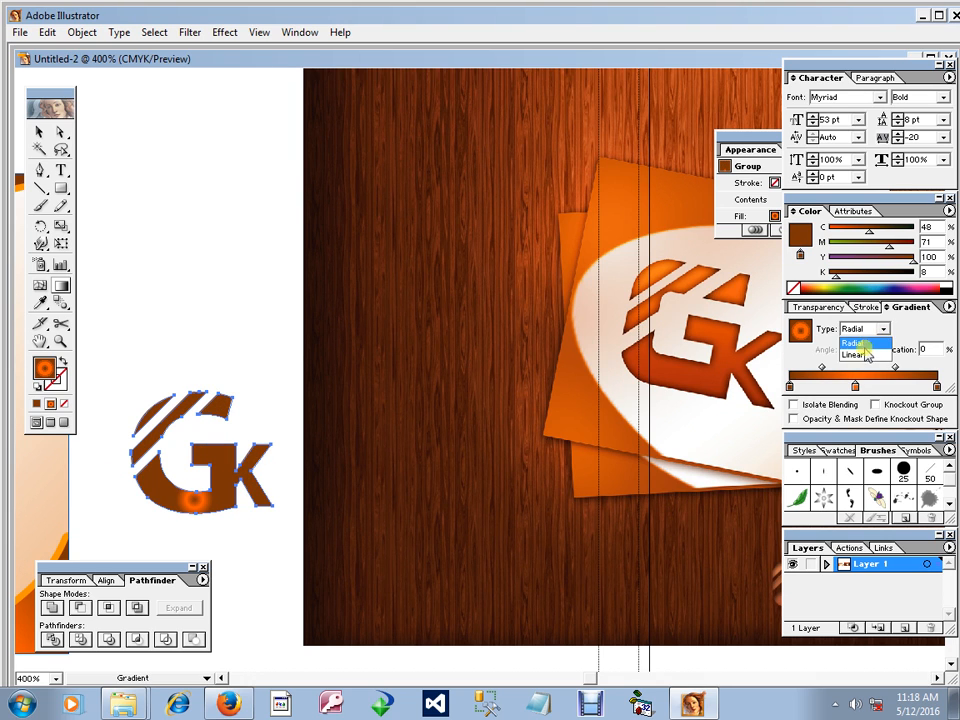
left_click(864, 357)
left_click(882, 329)
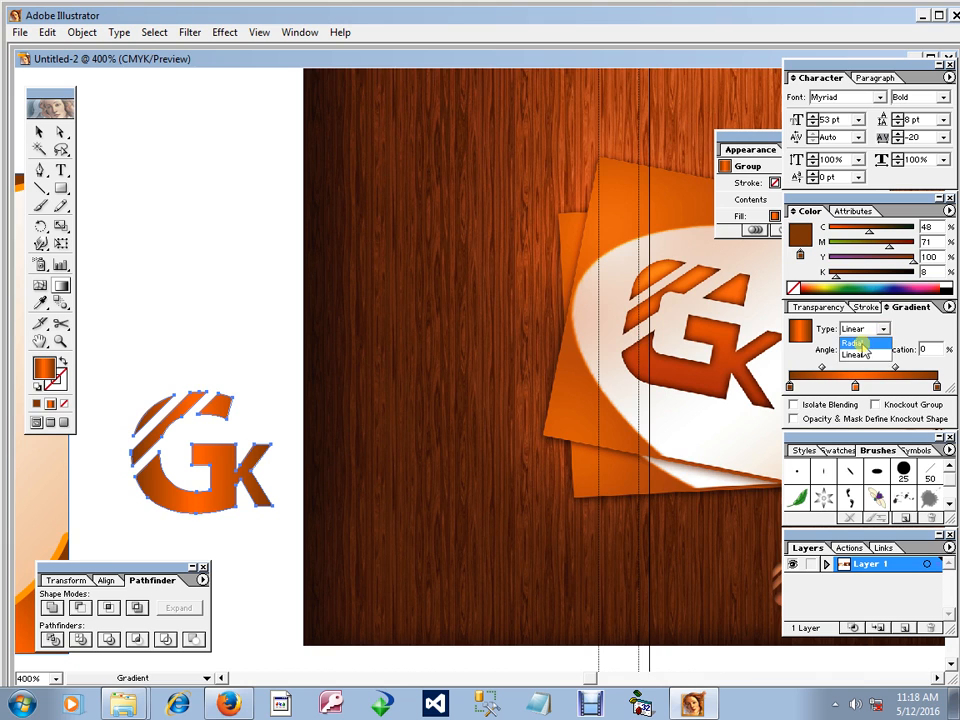
left_click(852, 343)
left_click_drag(163, 476, 195, 490)
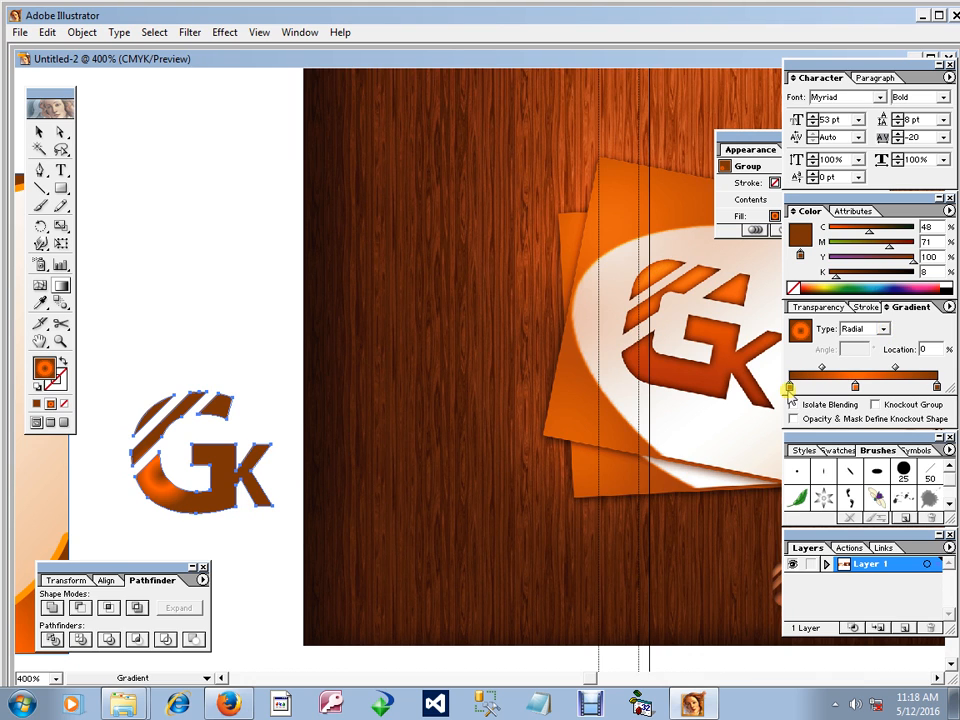
Step: Set yellow to 0% in the first gradient stop, change the gradient to linear and draw it diagonally across the G
left_click_drag(913, 258, 826, 278)
left_click(883, 329)
left_click(856, 354)
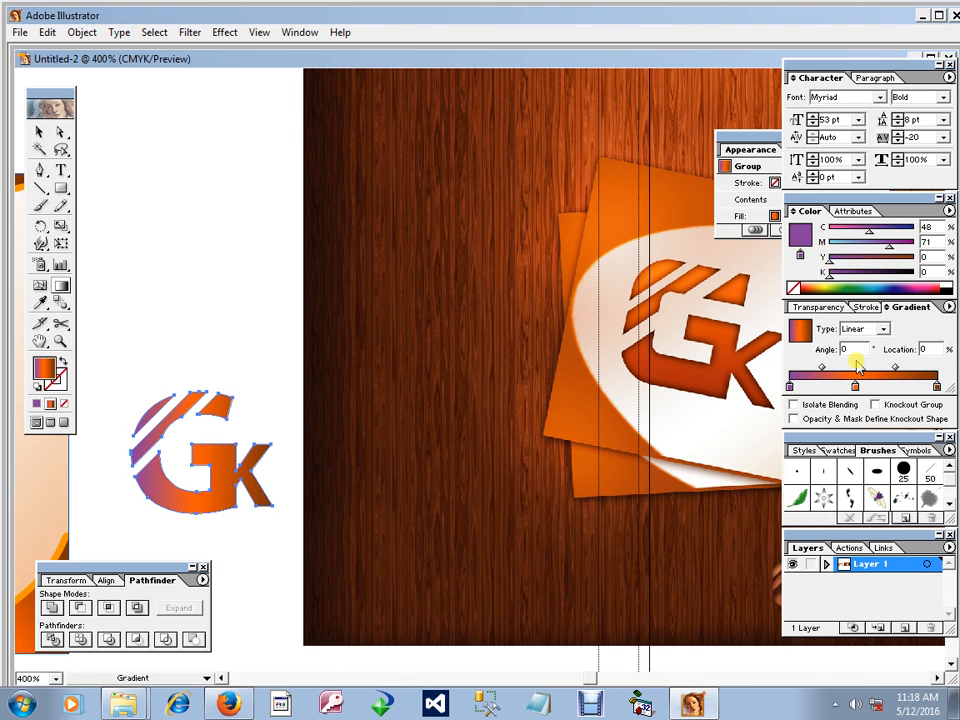
left_click_drag(164, 404, 236, 508)
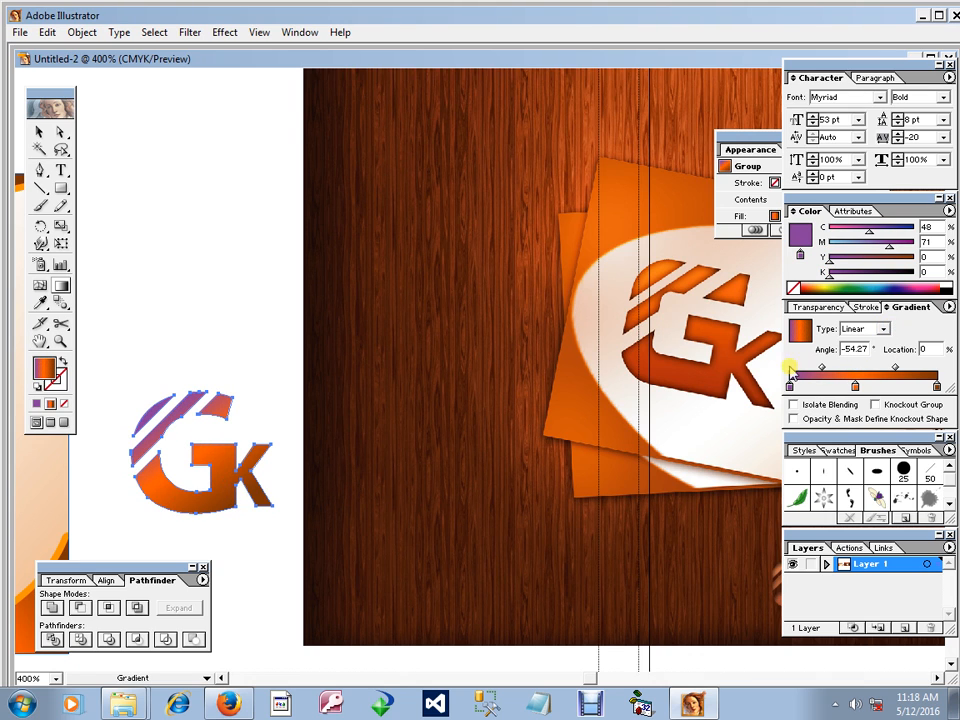
Step: Recolour the logo gradient's first stop to light orange with C 0, M 39, Y 70, K 0
left_click_drag(862, 259, 926, 258)
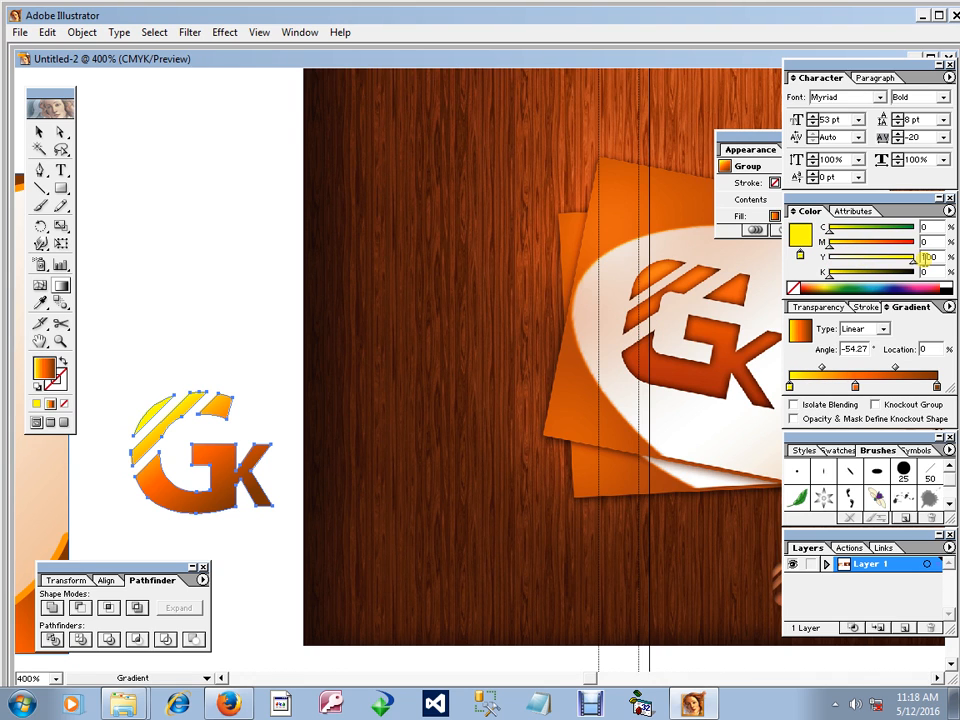
left_click(851, 249)
left_click_drag(855, 250, 863, 251)
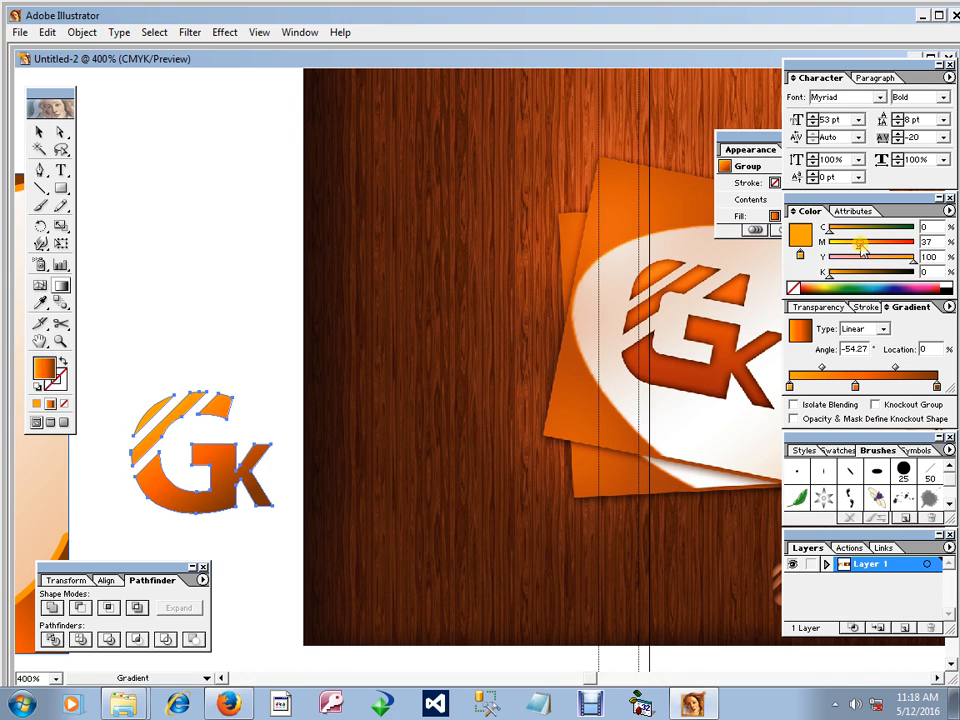
left_click(885, 258)
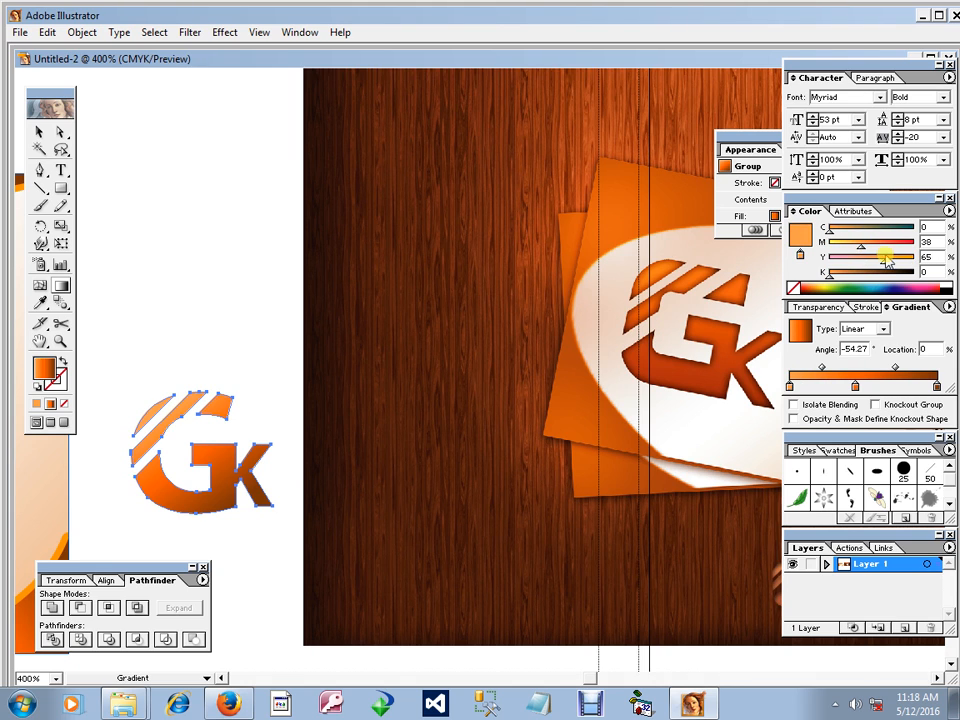
left_click(857, 250)
left_click_drag(860, 248, 863, 248)
Step: Redraw the logo's linear gradient from the G's upper left to its lower right at about -56°, and deselect the logo
left_click_drag(180, 407, 219, 494)
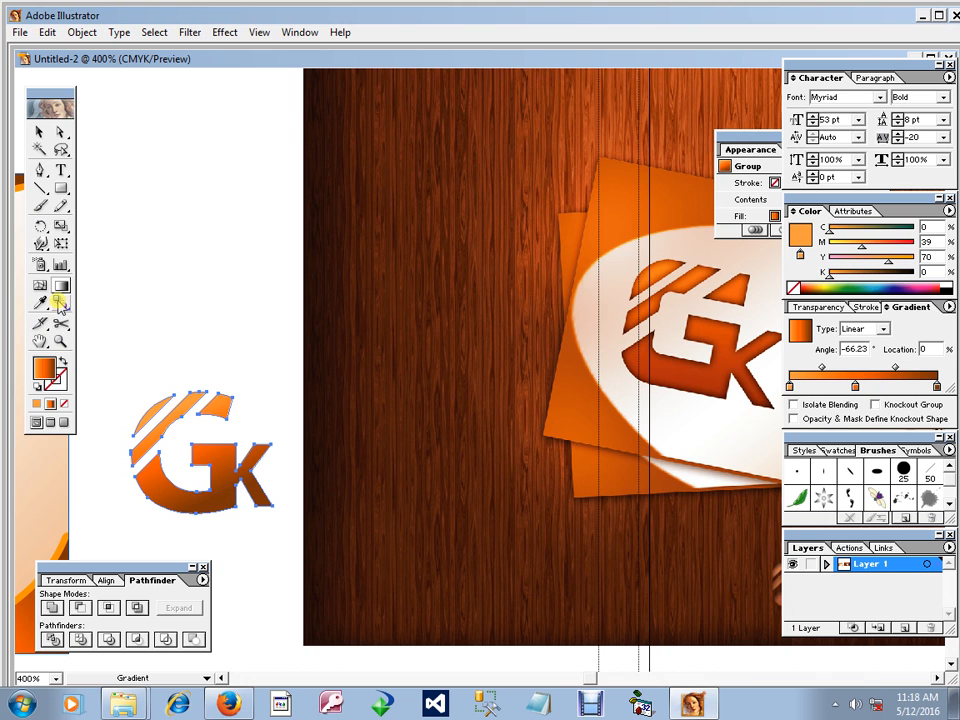
mouse_move(187, 423)
left_mouse_down()
mouse_move(219, 486)
mouse_move(251, 471)
left_mouse_up()
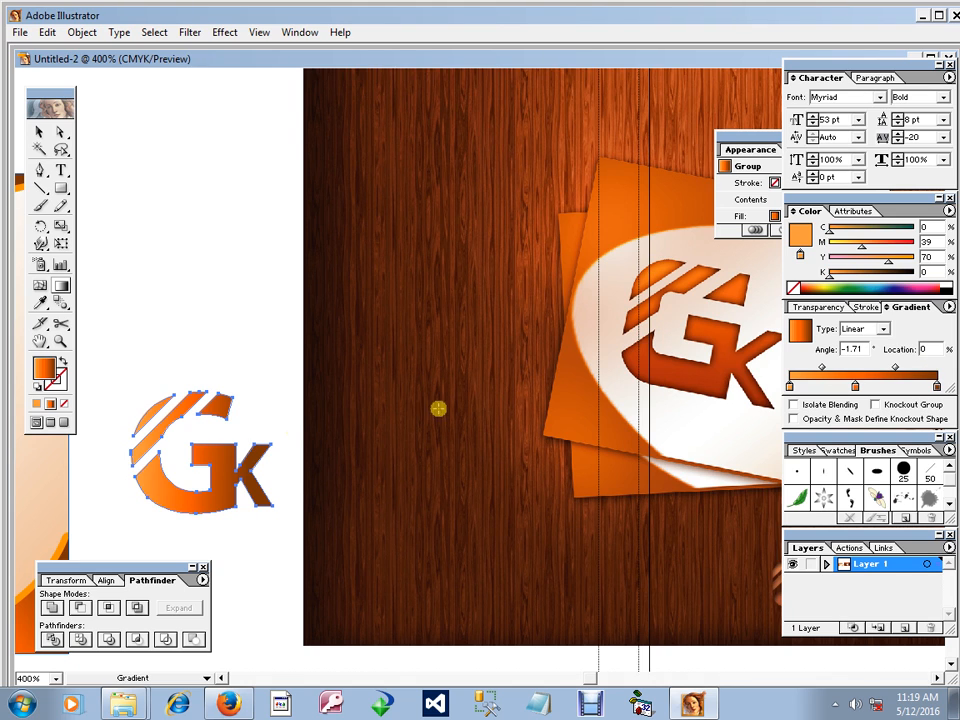
left_click_drag(175, 396, 229, 501)
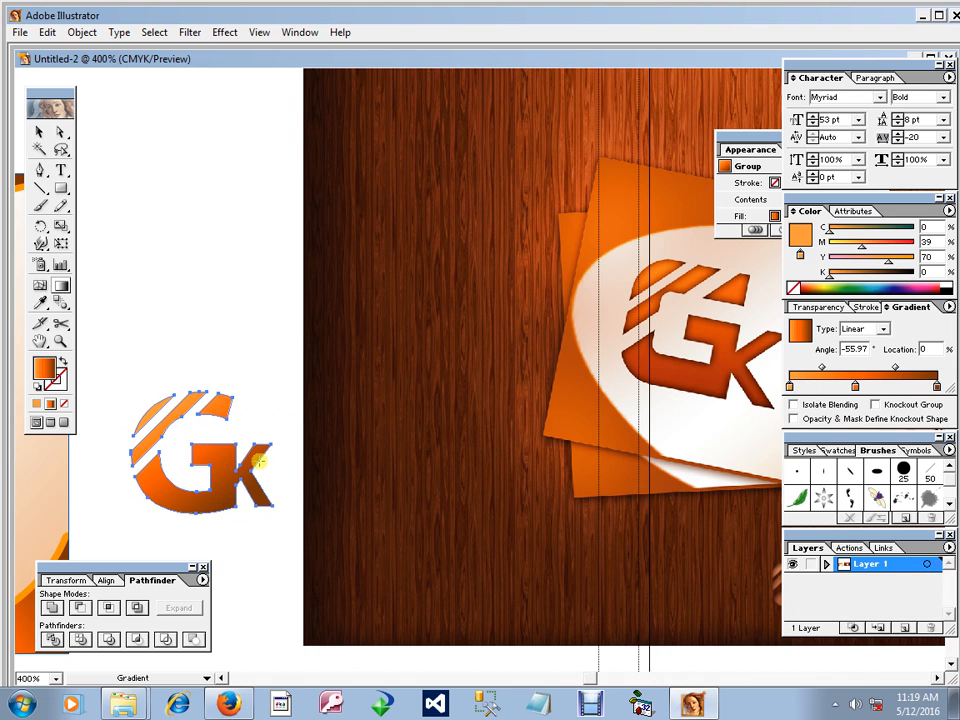
left_click(39, 133)
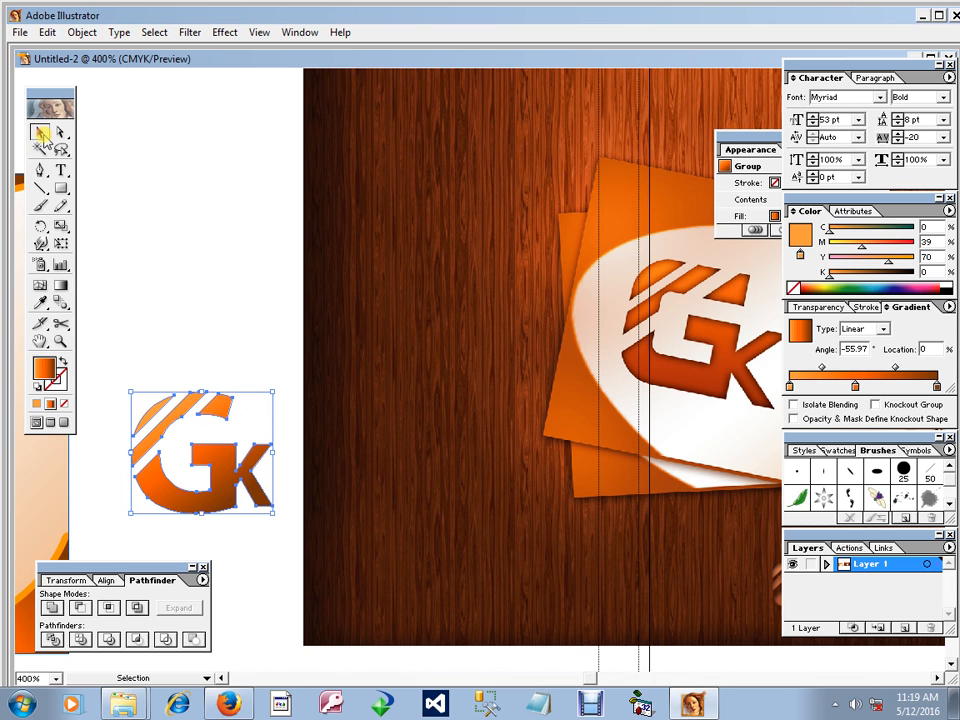
left_click(247, 374)
left_click_drag(293, 431, 371, 392)
left_click_drag(420, 423, 302, 424)
key("Tab")
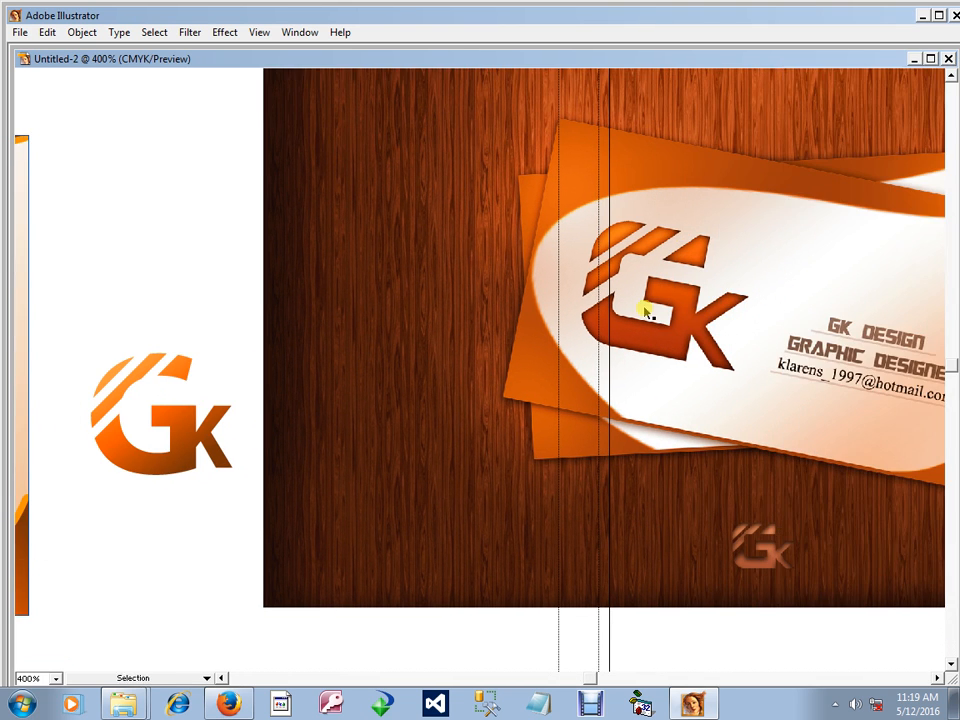
Step: Start an Inner Glow effect on the GK logo beside the card, with the preview turned on
left_click_drag(581, 221, 692, 399)
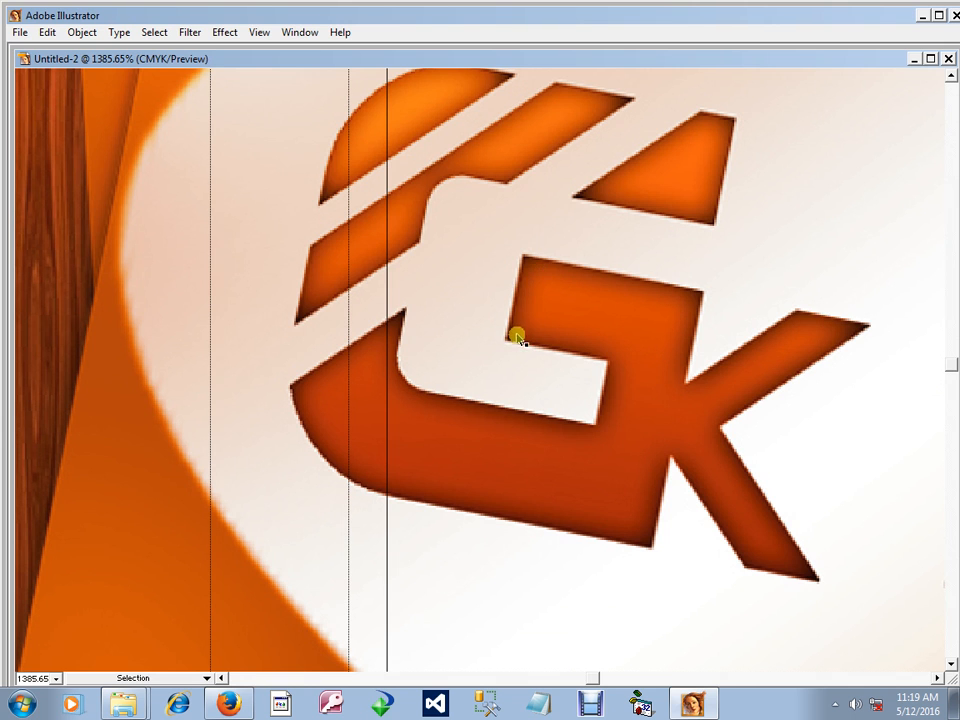
left_click(321, 399, "ctrl+alt")
left_click(321, 399, "ctrl+alt")
left_click(321, 400, "ctrl+alt")
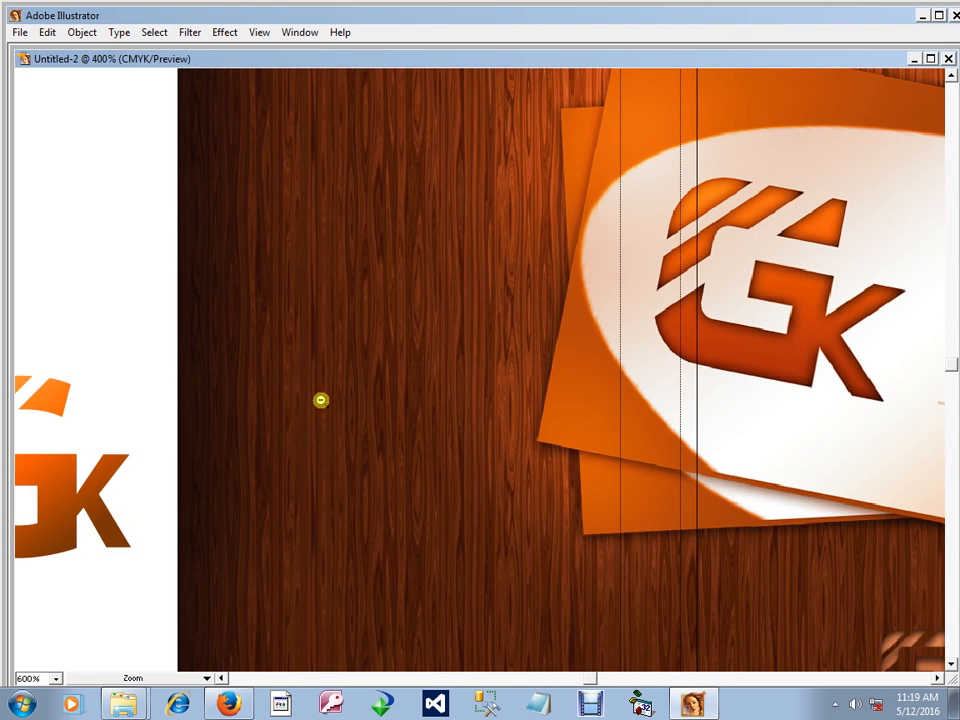
left_click(321, 400, "ctrl+alt")
left_click(258, 413)
left_click(224, 32)
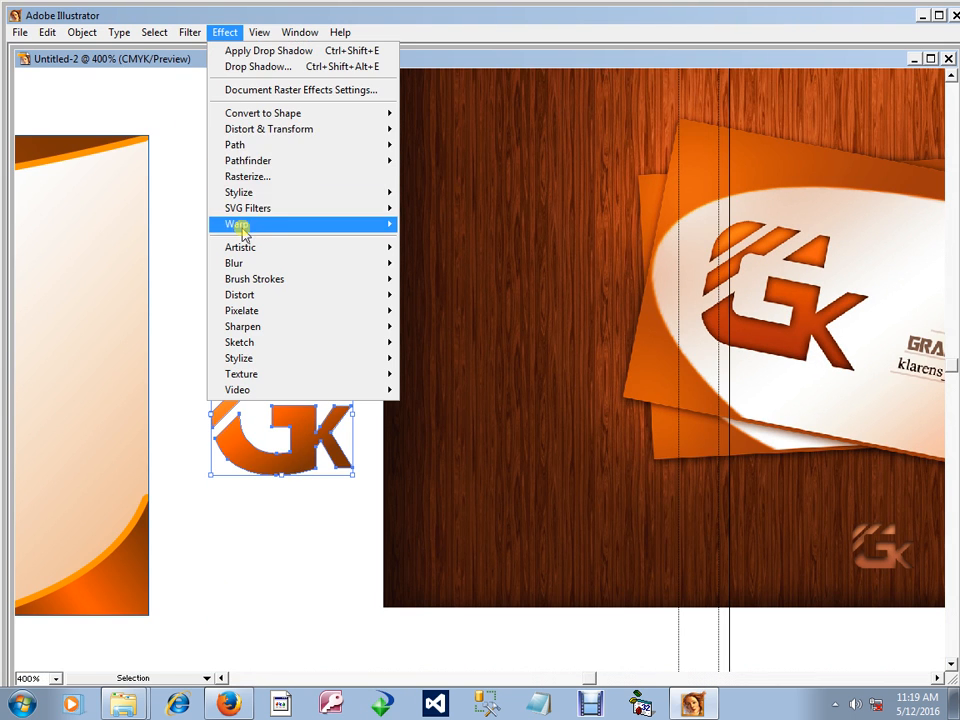
mouse_move(257, 193)
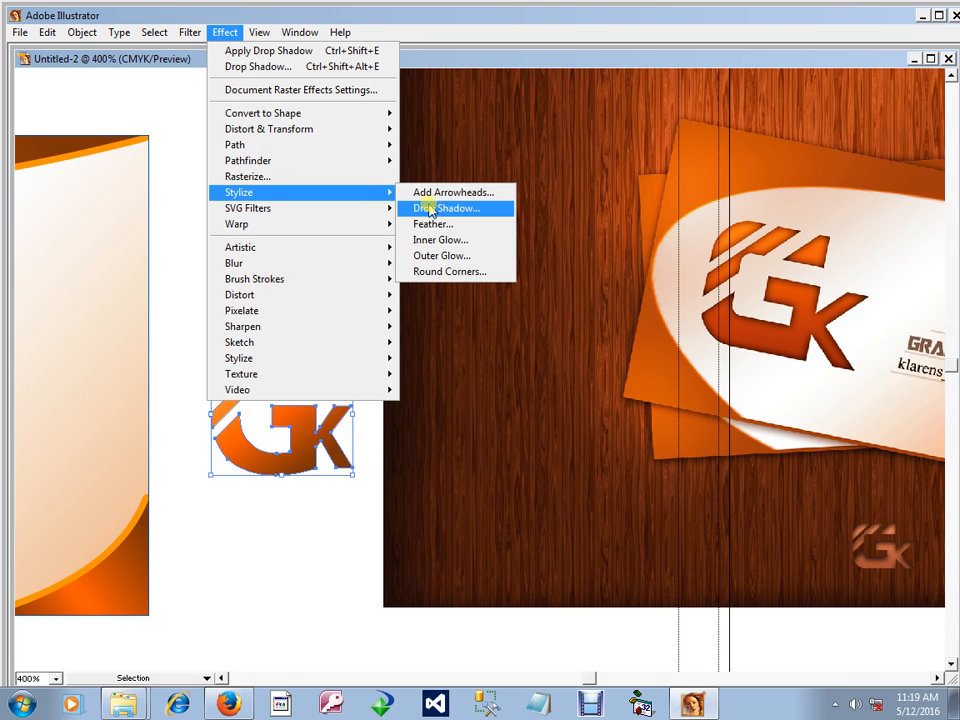
left_click(472, 242)
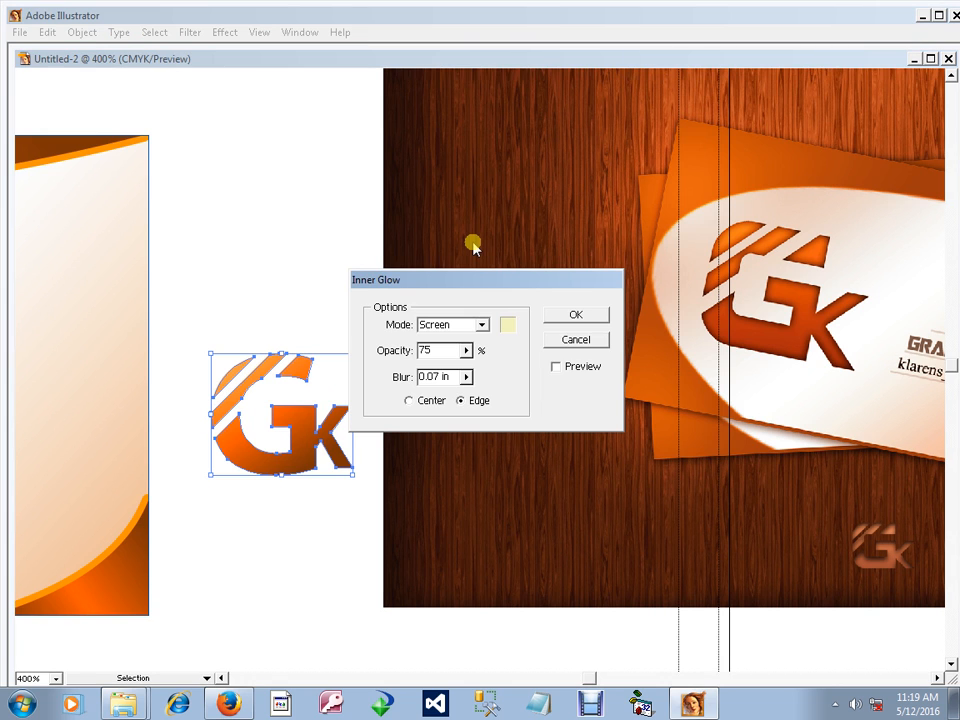
left_click(577, 368)
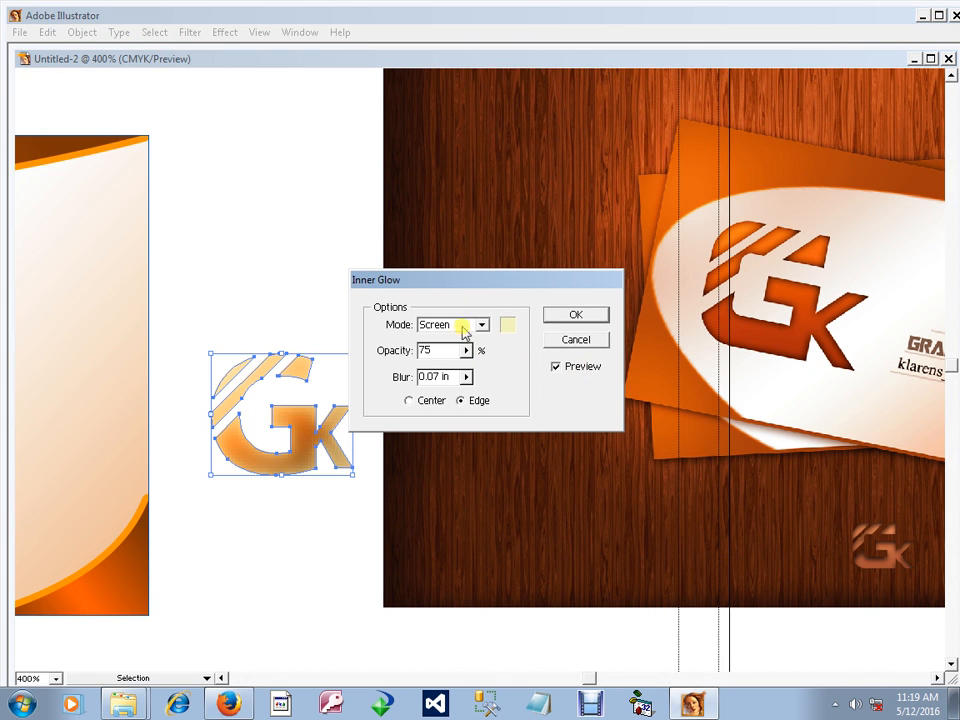
Step: Set the logo's inner glow to Multiply mode with black as the glow colour
left_click_drag(476, 278, 578, 394)
left_click(586, 442)
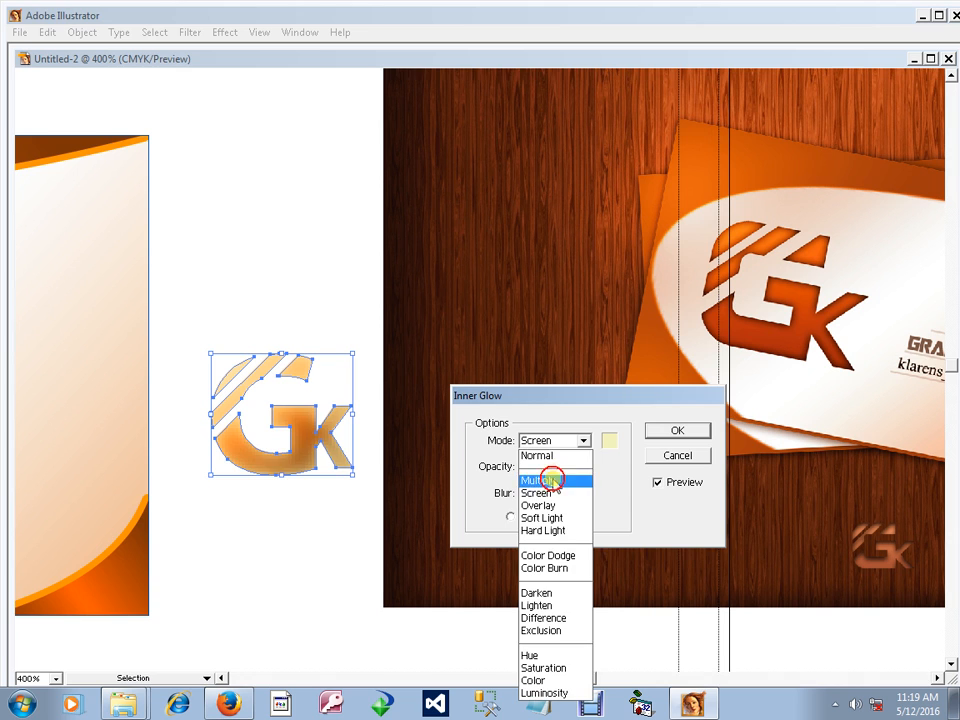
left_click(556, 480)
left_click(609, 441)
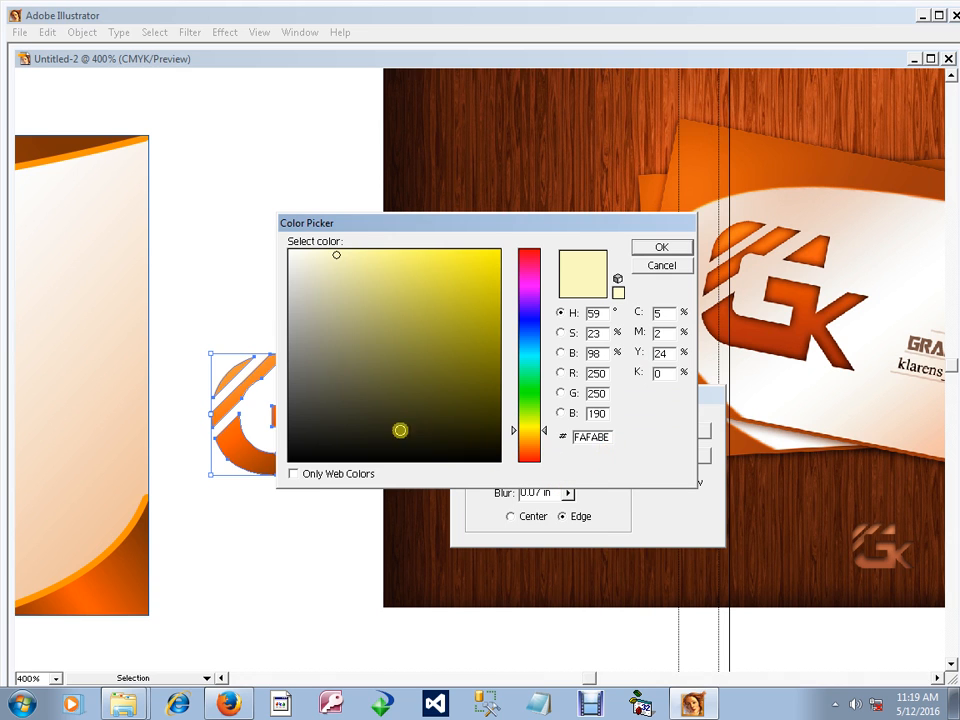
left_click_drag(400, 430, 286, 464)
left_click(661, 247)
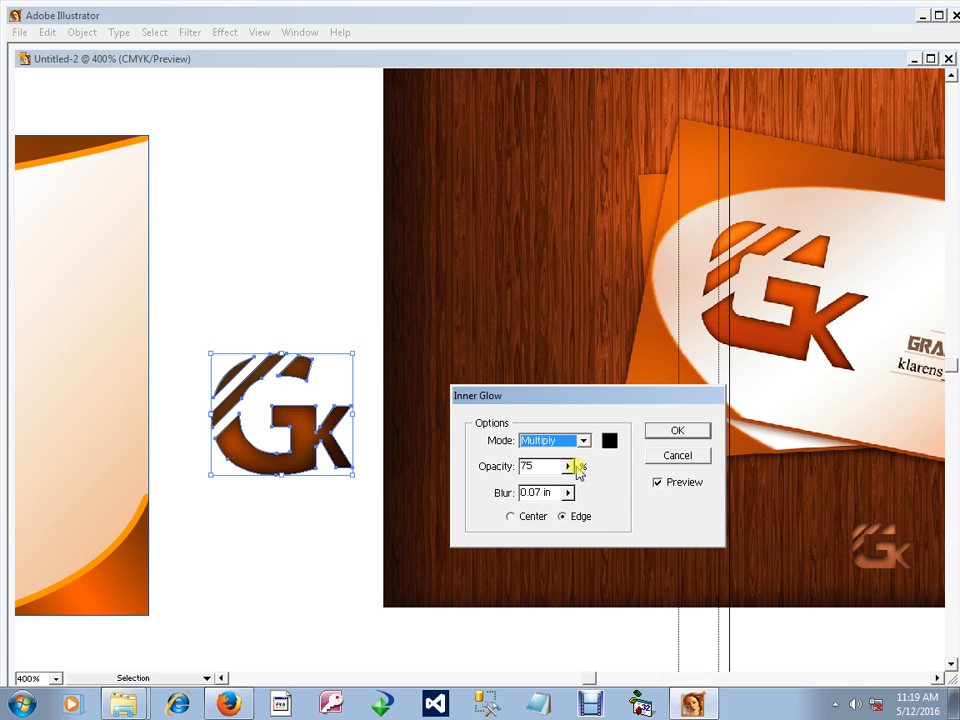
Step: Set the inner glow to 80% opacity and 0.05 in blur from the edge, apply it and deselect the logo
left_click_drag(565, 468, 546, 489)
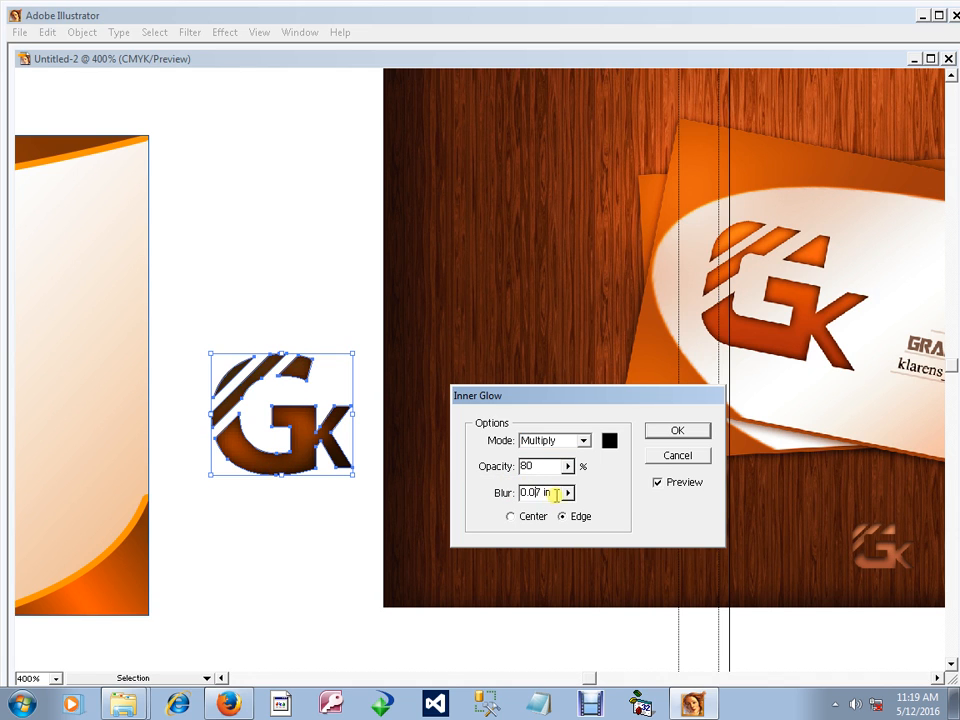
left_click(568, 493)
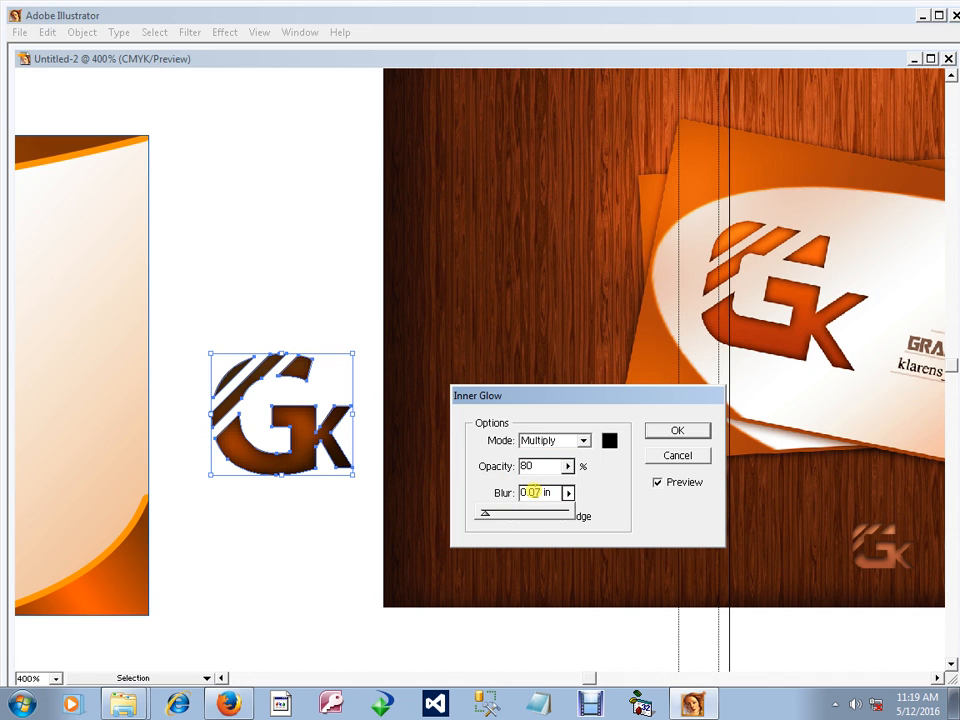
left_click(567, 492)
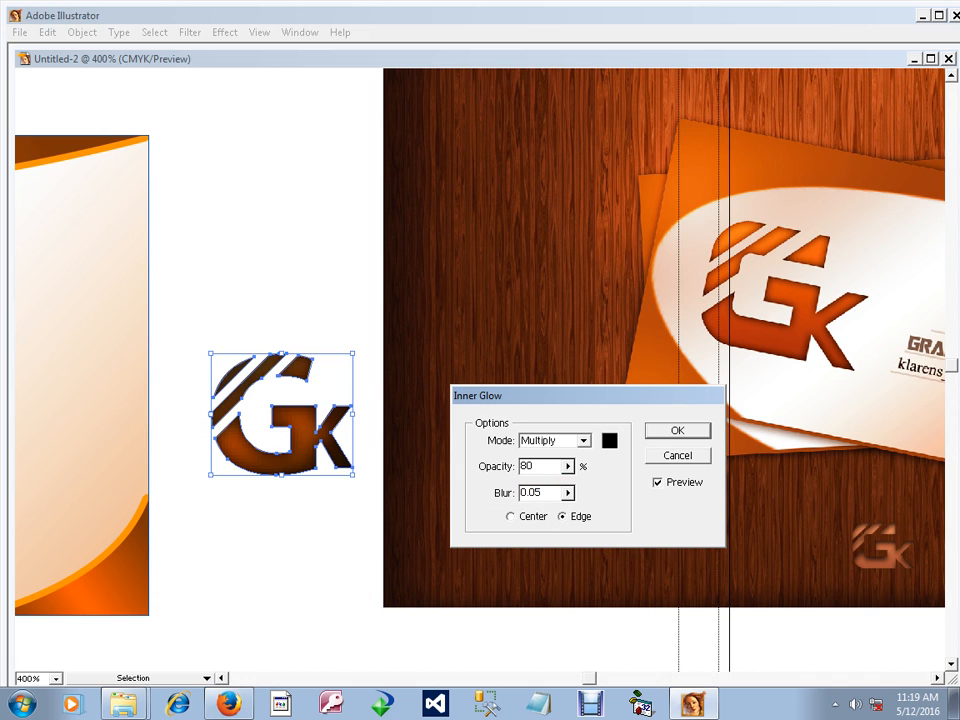
left_click(606, 489)
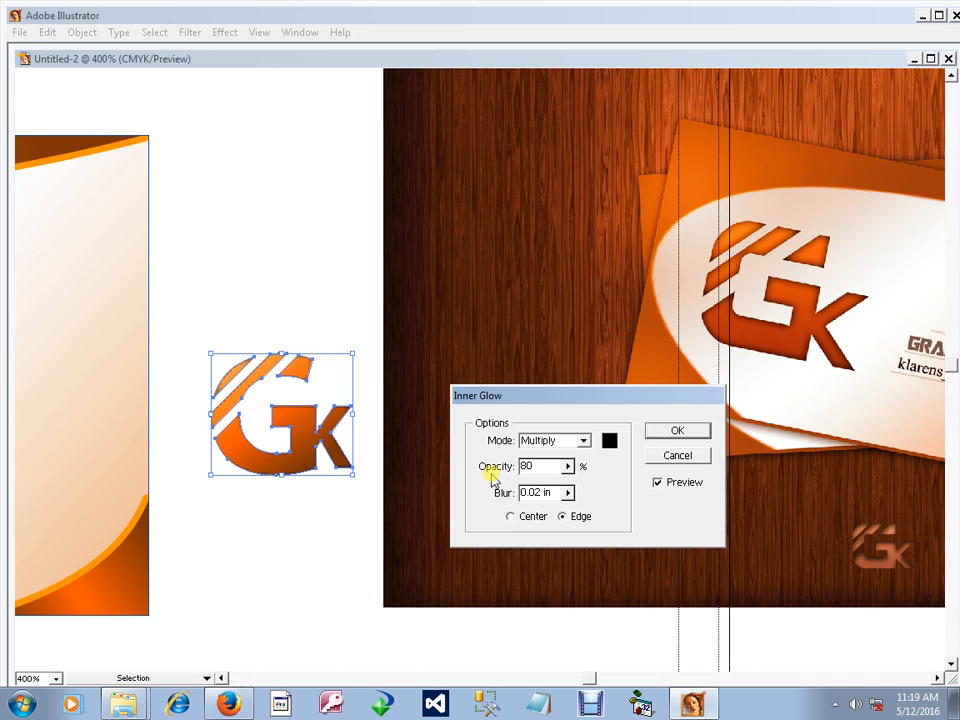
left_click_drag(535, 490, 592, 490)
type("5")
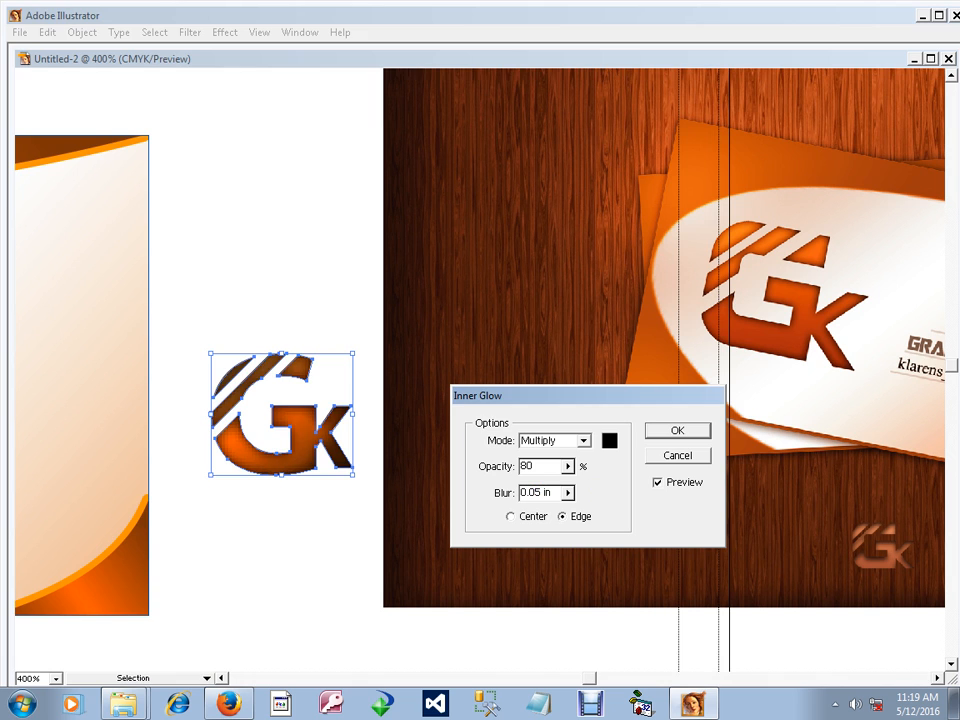
left_click(527, 518)
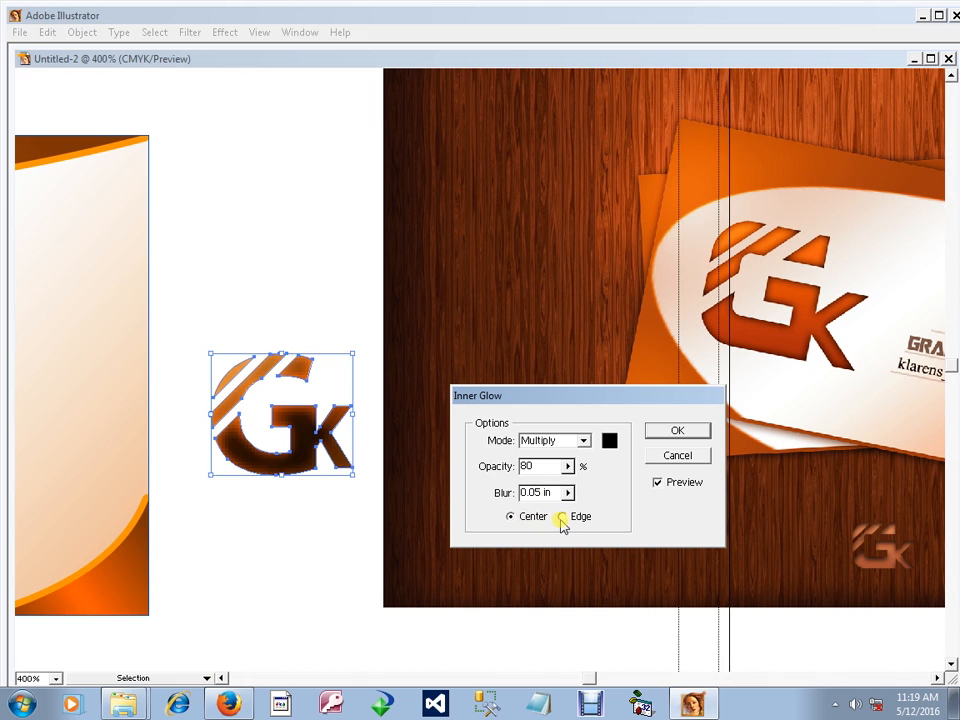
left_click(560, 519)
key("Return")
left_click(329, 549)
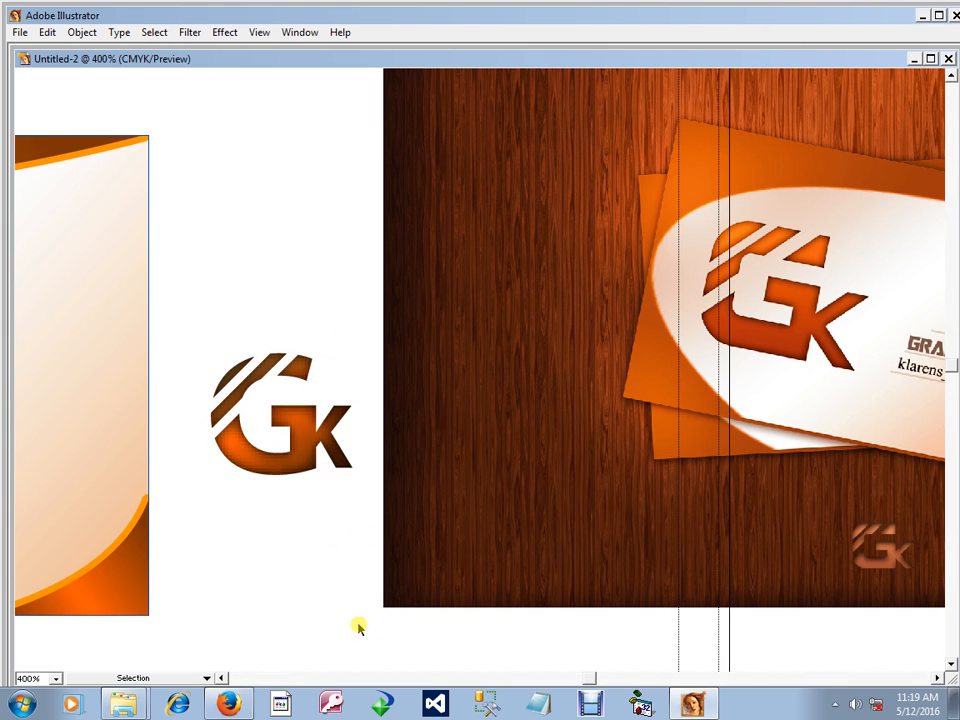
Step: Move the GK logo onto the white area at the card's left side, resize it to fit there and deselect it
key("ctrl+alt+space")
left_click(465, 409, "ctrl+alt")
left_click(372, 391, "ctrl+alt")
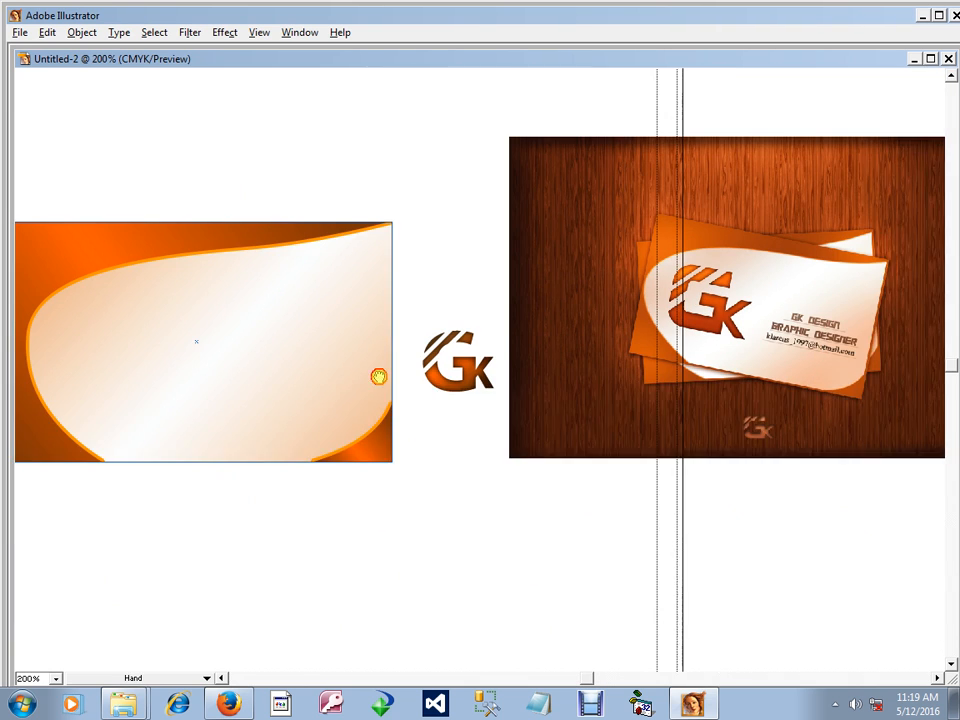
left_click_drag(379, 377, 456, 435)
left_click(556, 437)
left_click_drag(538, 450, 281, 453)
scroll(281, 453, "right", 1)
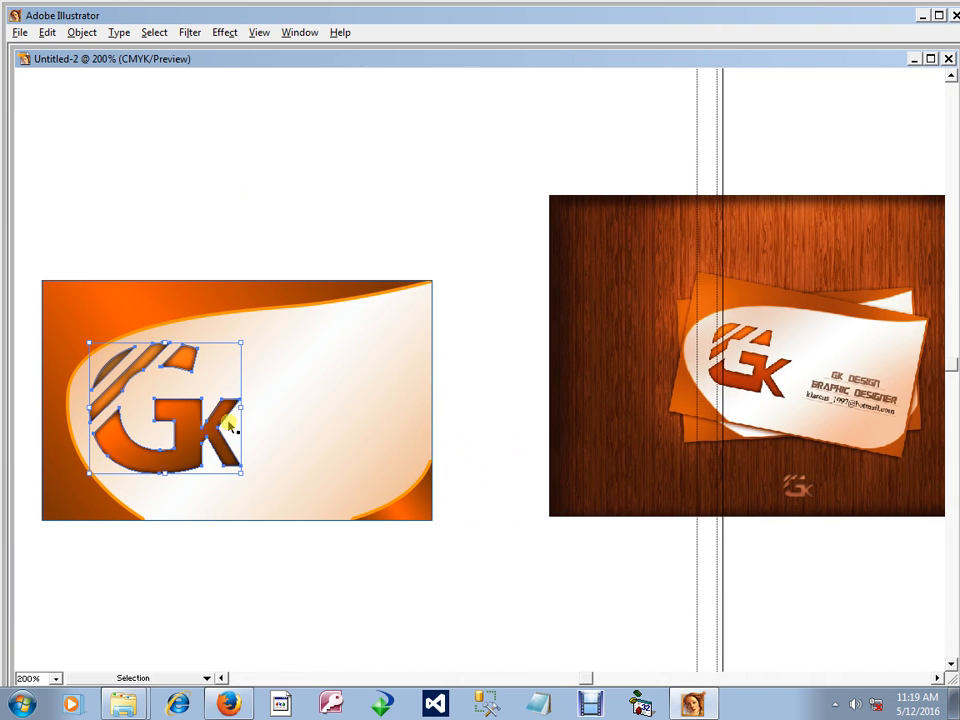
left_click_drag(240, 403, 213, 343)
left_click_drag(211, 398, 195, 394)
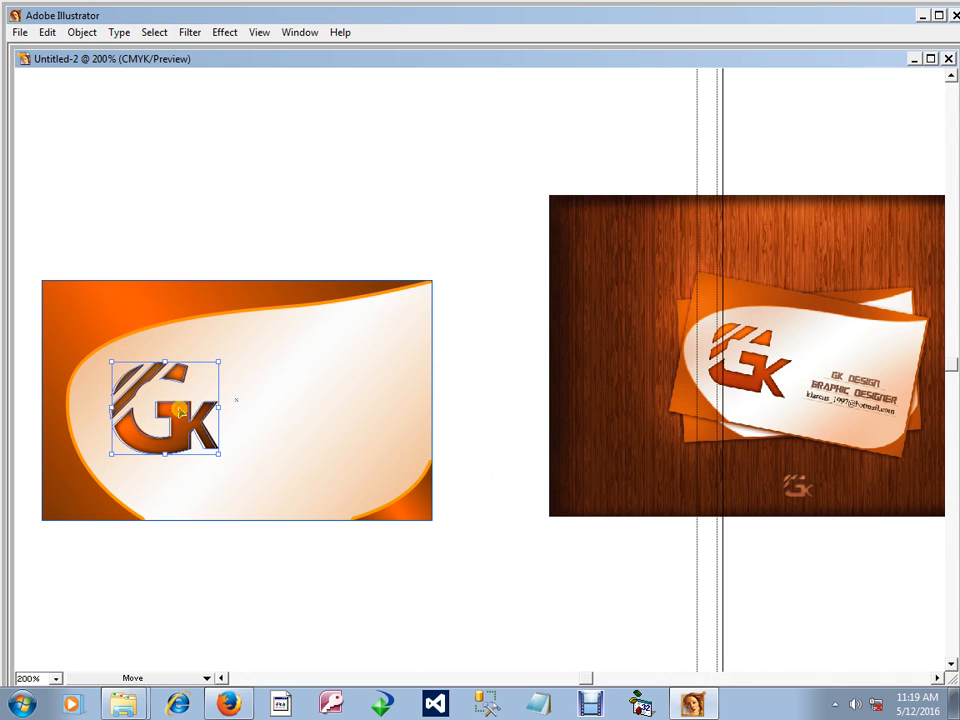
left_click(296, 178)
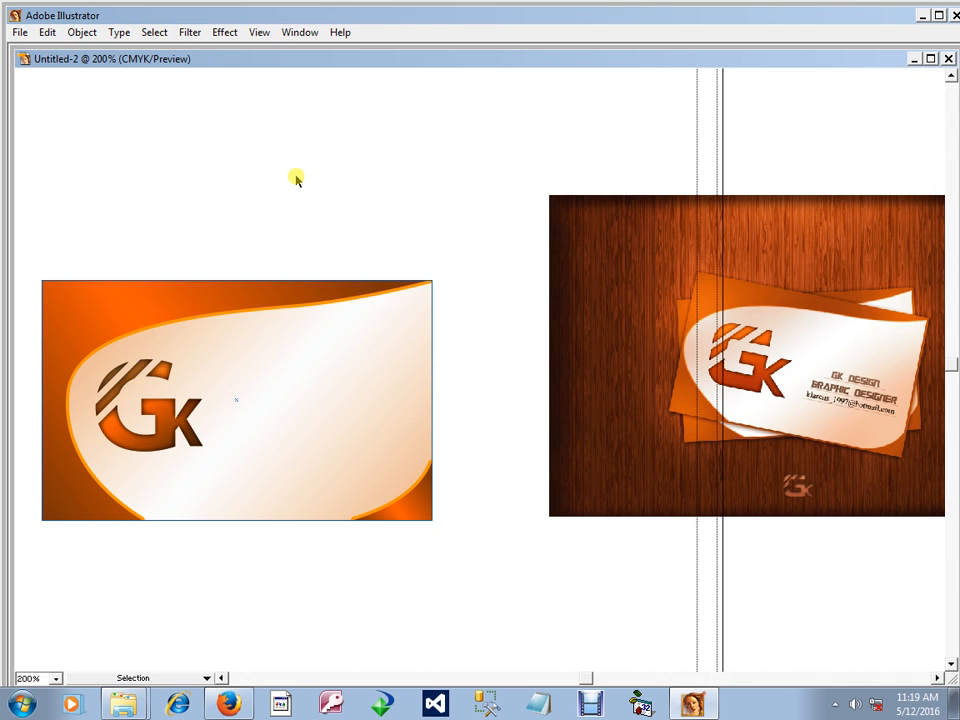
Step: Create a text object over the reference card with the first line "GK OESIGN"
key("Tab")
key("shift+Tab")
left_click(61, 171)
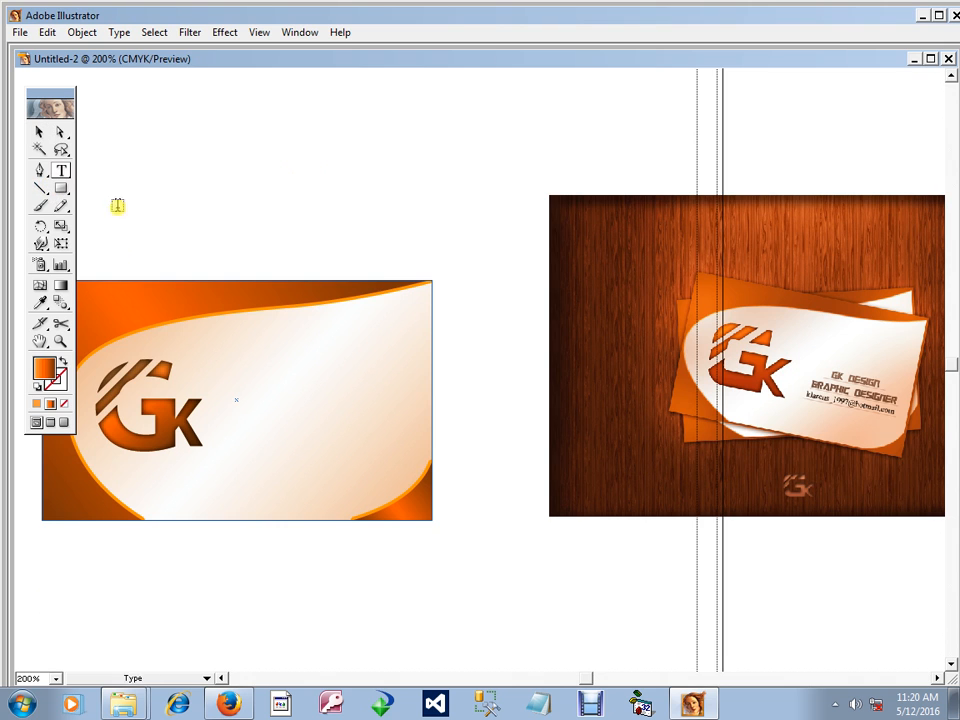
scroll(386, 404, "right", 2)
left_click(645, 401, "ctrl")
left_click_drag(448, 388, 467, 388)
left_click(652, 388, "ctrl")
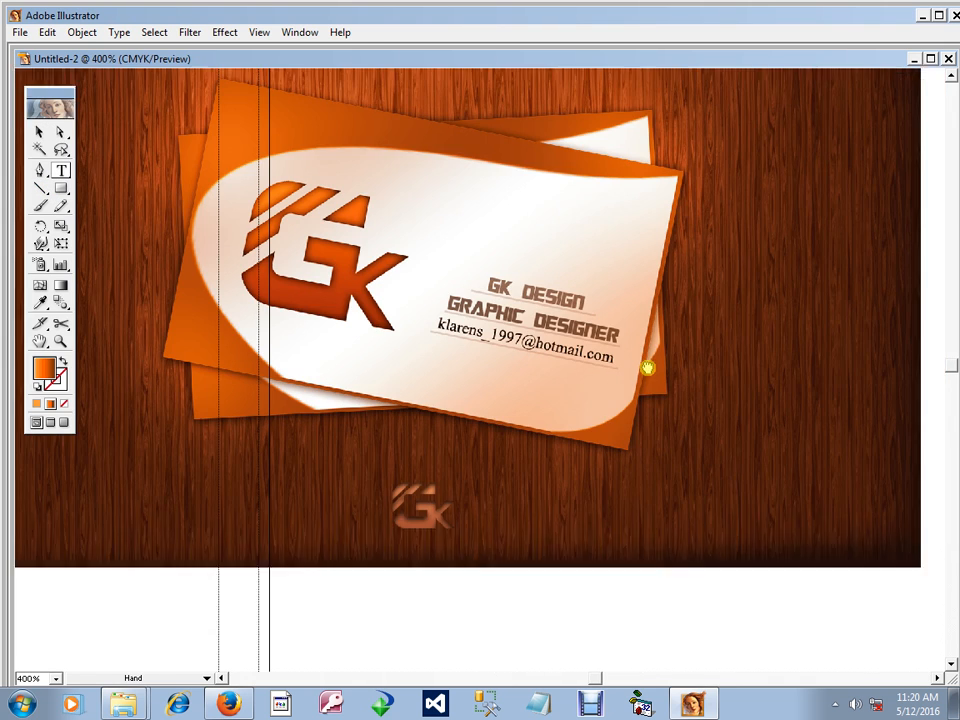
left_click_drag(528, 288, 567, 444)
left_click(521, 384)
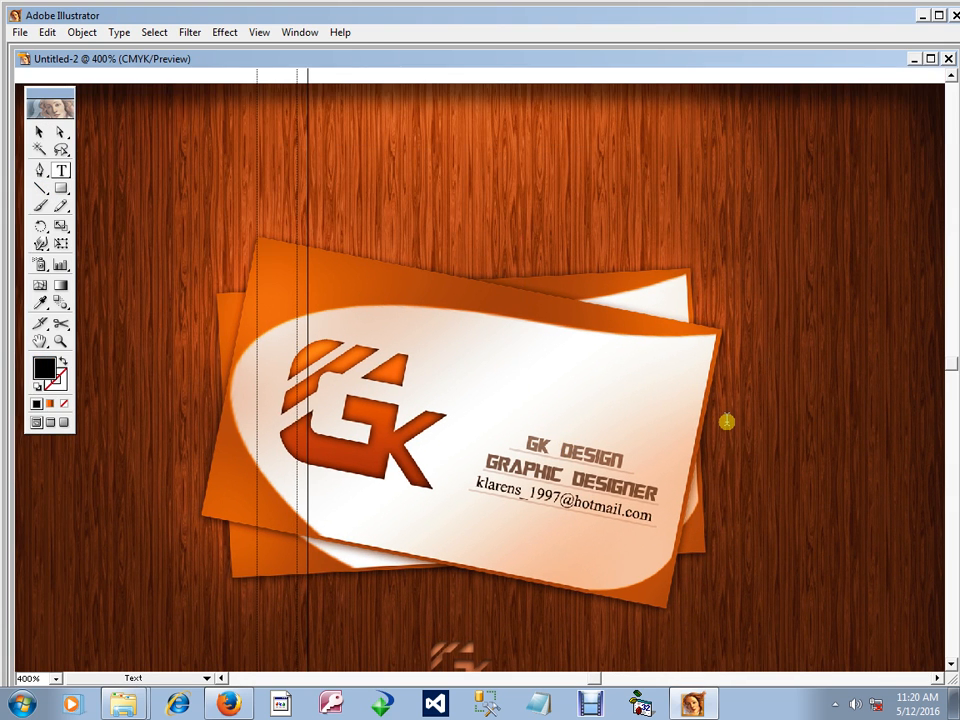
type("GKO")
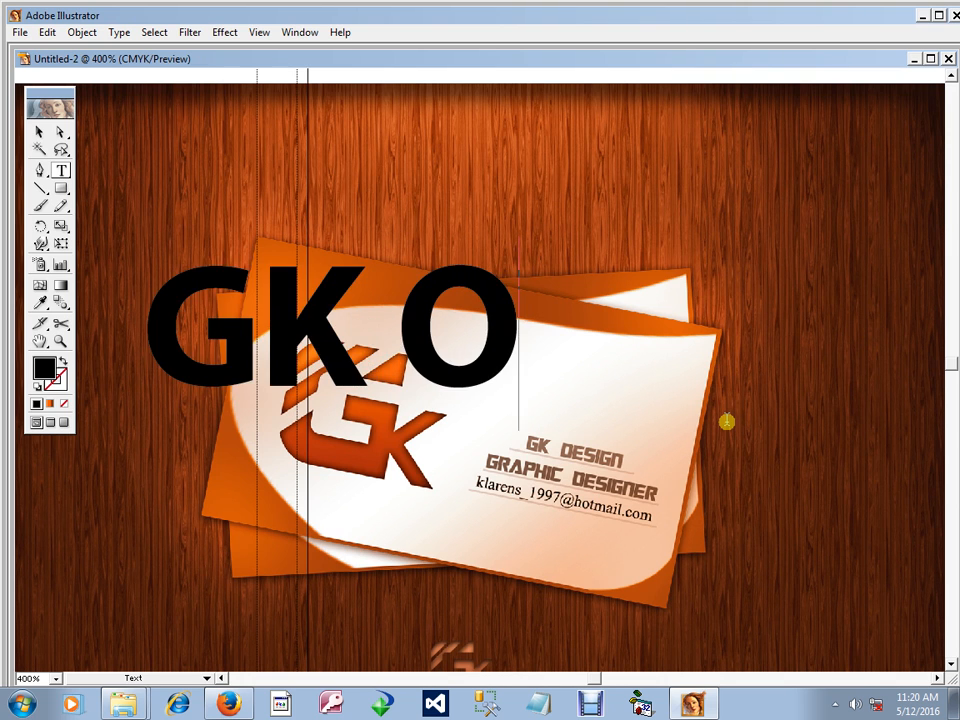
key("BackSpace")
type("DESIGN")
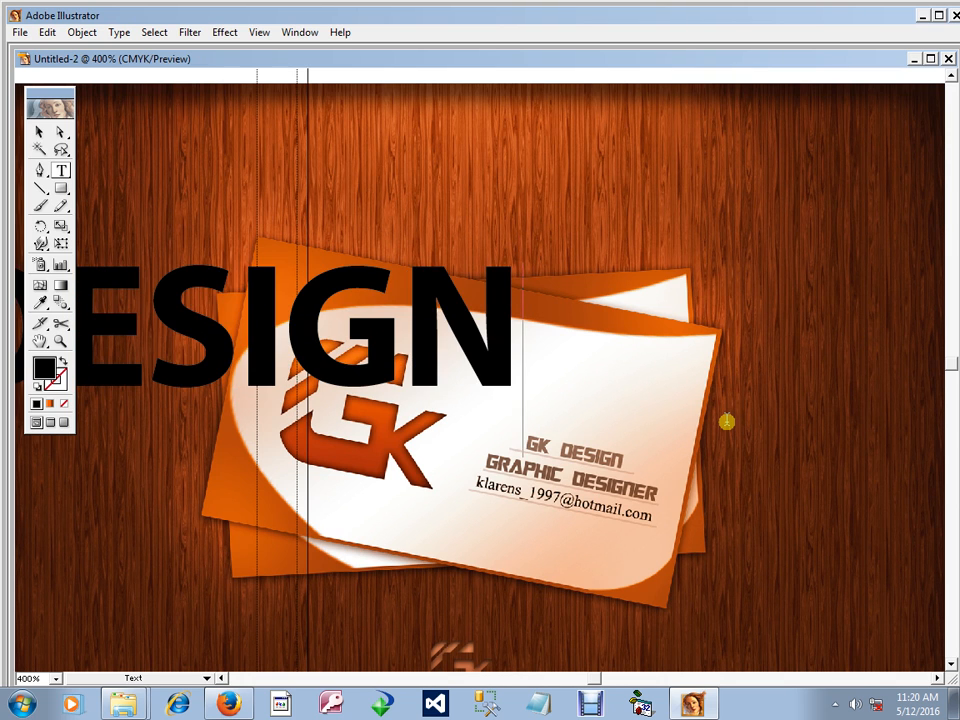
Step: Add a second line reading "GRaphicse Designer" to the text and finish the text entry
key("Return")
type("Graphics")
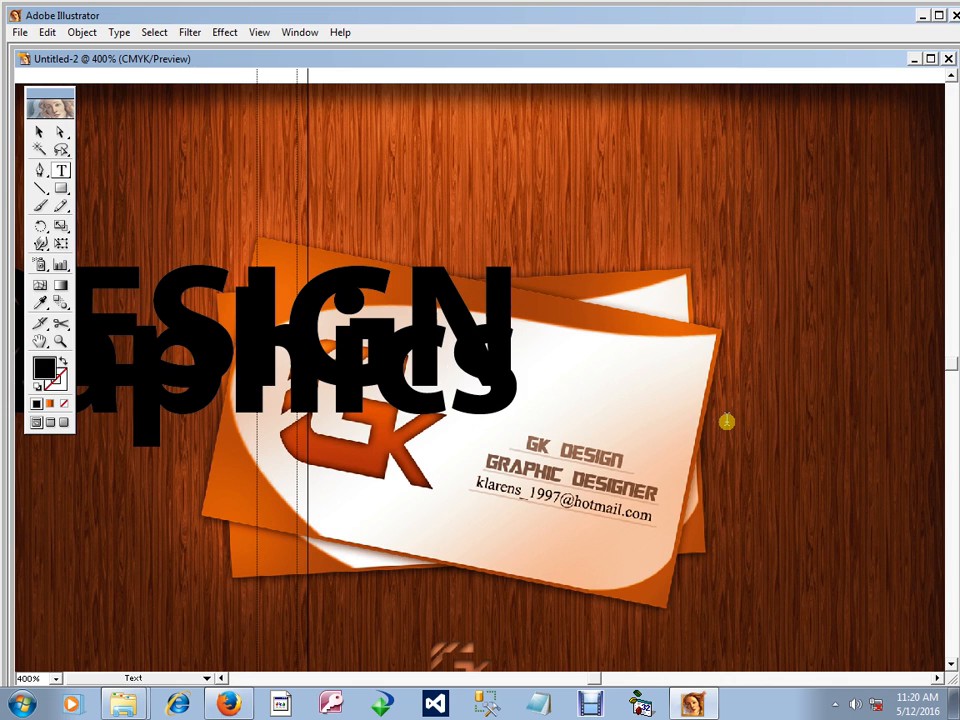
type("e D")
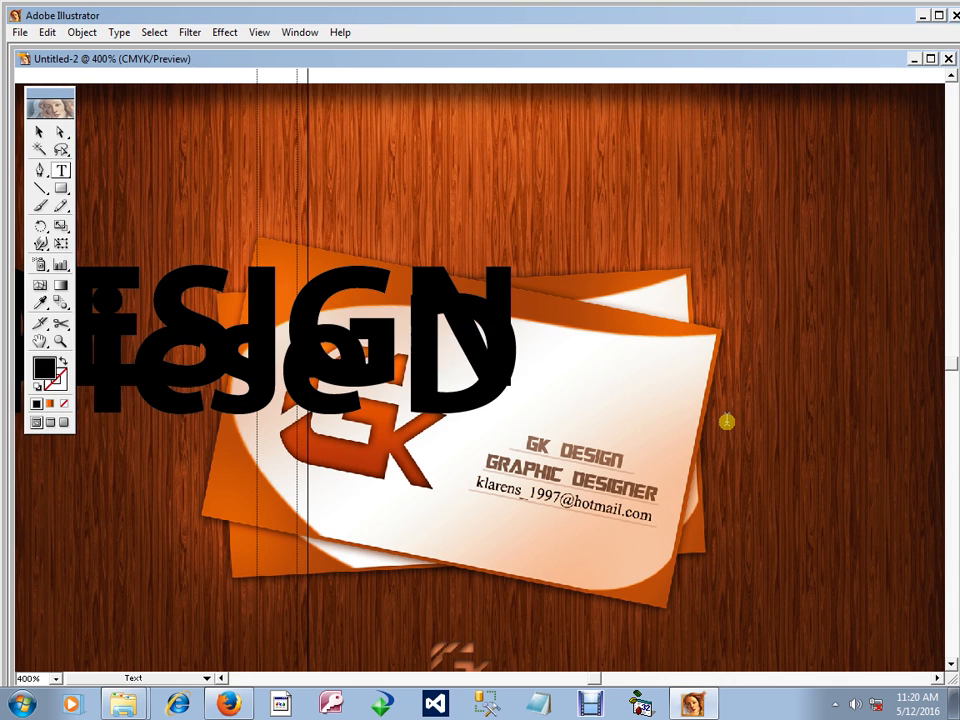
type("esigner")
key("Escape")
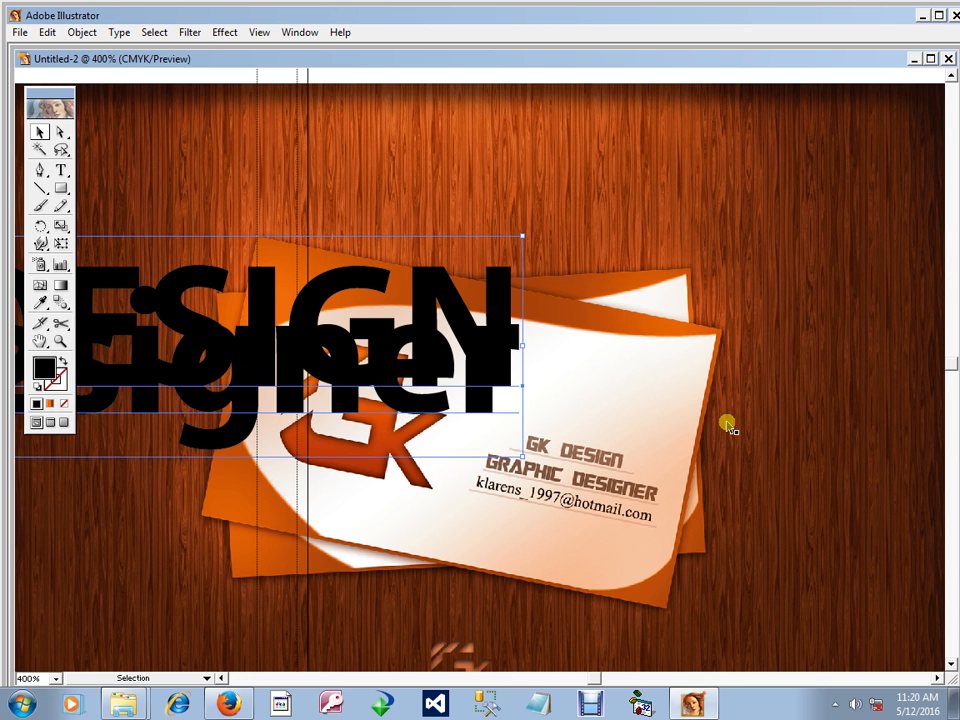
Step: Increase the leading of the two-line text to separate the overlapping lines
key("alt+Down")
key("alt+Down")
key("alt+Down")
key("alt+Down")
key("alt+Down")
key("alt+Down")
key("alt+Down")
key("alt+Down")
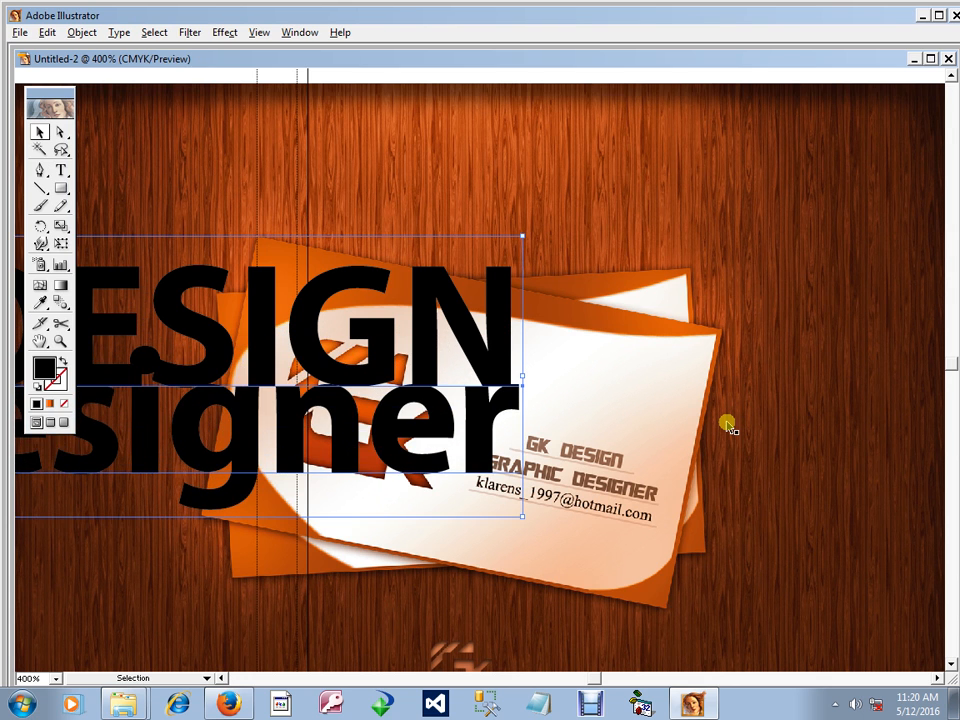
Step: Reduce the font size of the two-line text repeatedly until it is small enough for the card
key("ctrl+shift+comma")
key("ctrl+shift+comma")
key("ctrl+shift+comma")
key("ctrl+shift+comma")
key("ctrl+shift+comma")
key("ctrl+shift+comma")
key("ctrl+shift+comma")
key("ctrl+shift+comma")
key("ctrl+shift+comma")
key("ctrl+shift+comma")
key("ctrl+shift+comma")
key("ctrl+shift+comma")
key("ctrl+shift+comma")
key("ctrl+shift+comma")
key("ctrl+shift+comma")
key("ctrl+shift+comma")
Step: Move the two-line text onto the card beside the GK logo, centre its lines and tighten the leading
left_click(445, 437, "ctrl+alt")
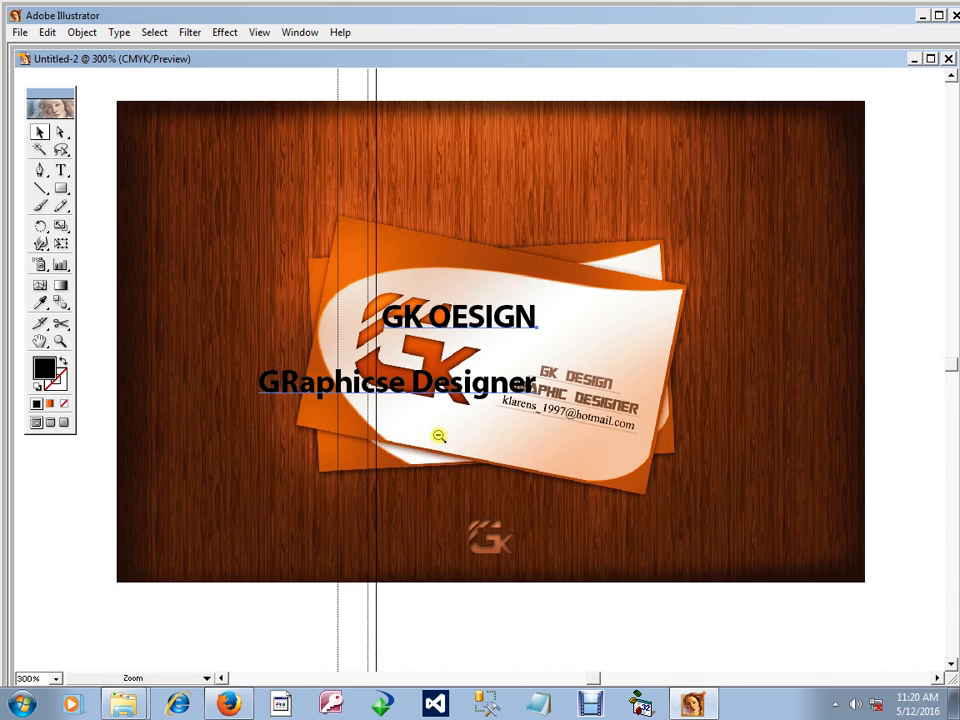
left_click_drag(199, 493, 416, 493)
left_click(354, 501, "ctrl+alt")
left_click_drag(354, 446, 512, 544)
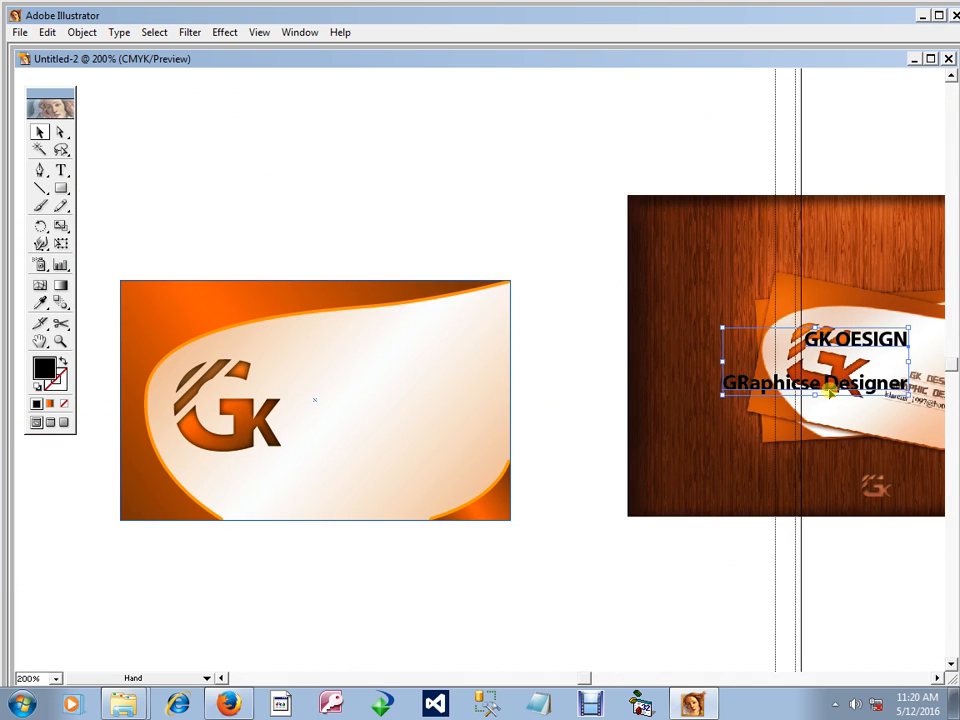
left_click_drag(830, 382, 255, 391)
key("ctrl+shift+c")
triple_click(288, 415)
key("Escape")
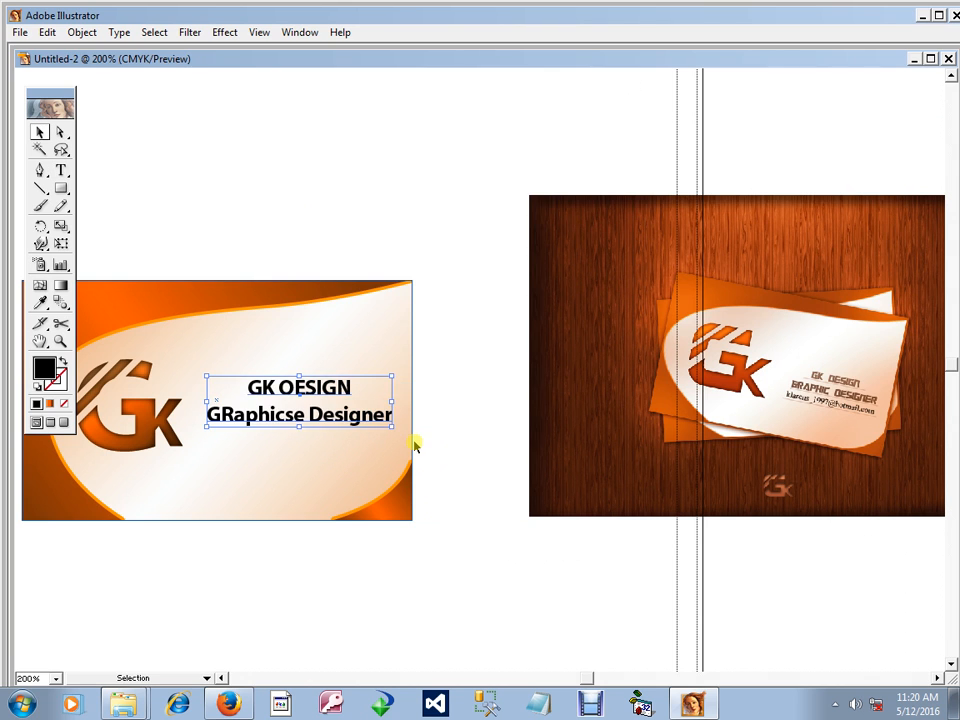
left_click_drag(416, 446, 454, 446)
left_click_drag(364, 417, 364, 413)
Step: Select both lines of the card text and change their case to Upper Case
double_click(285, 410)
triple_click(285, 410)
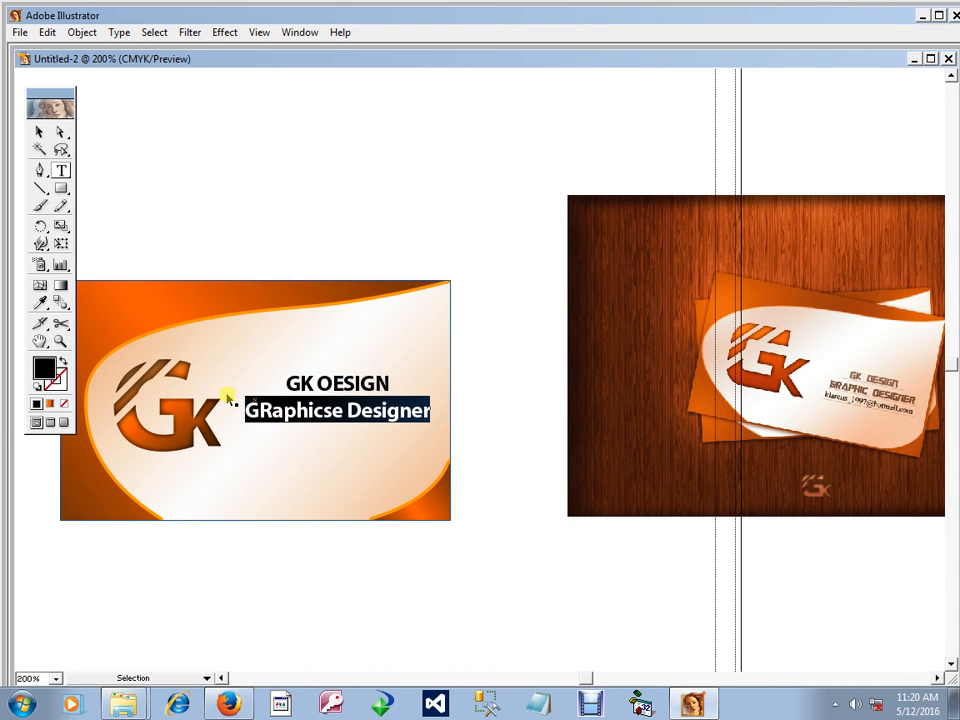
key("ctrl+a")
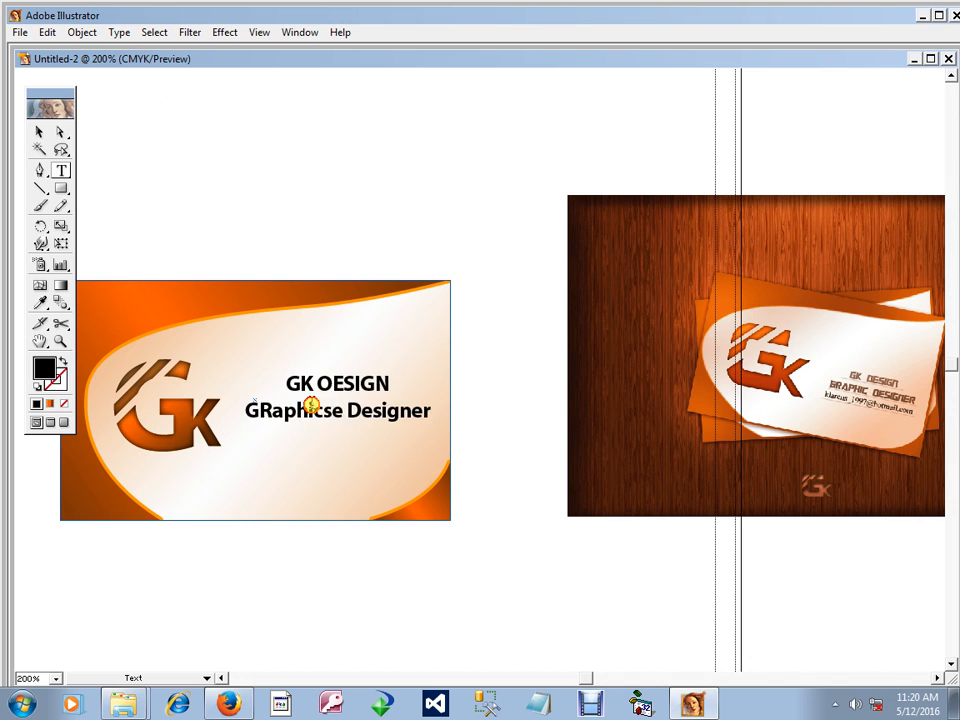
double_click(312, 404)
left_click(268, 412)
key("ctrl+a")
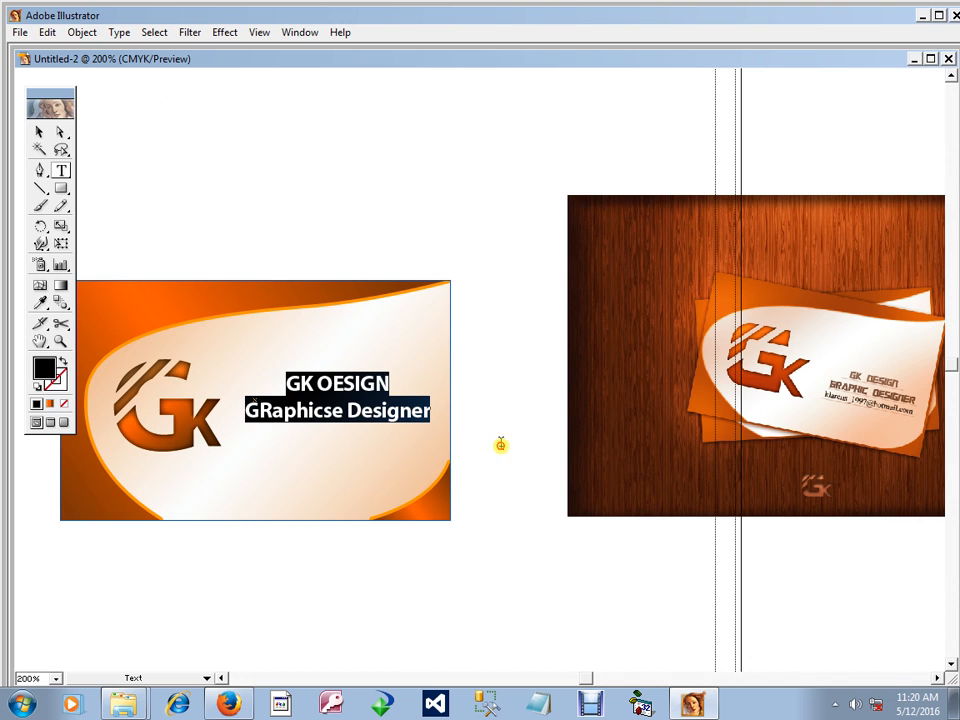
left_click(119, 32)
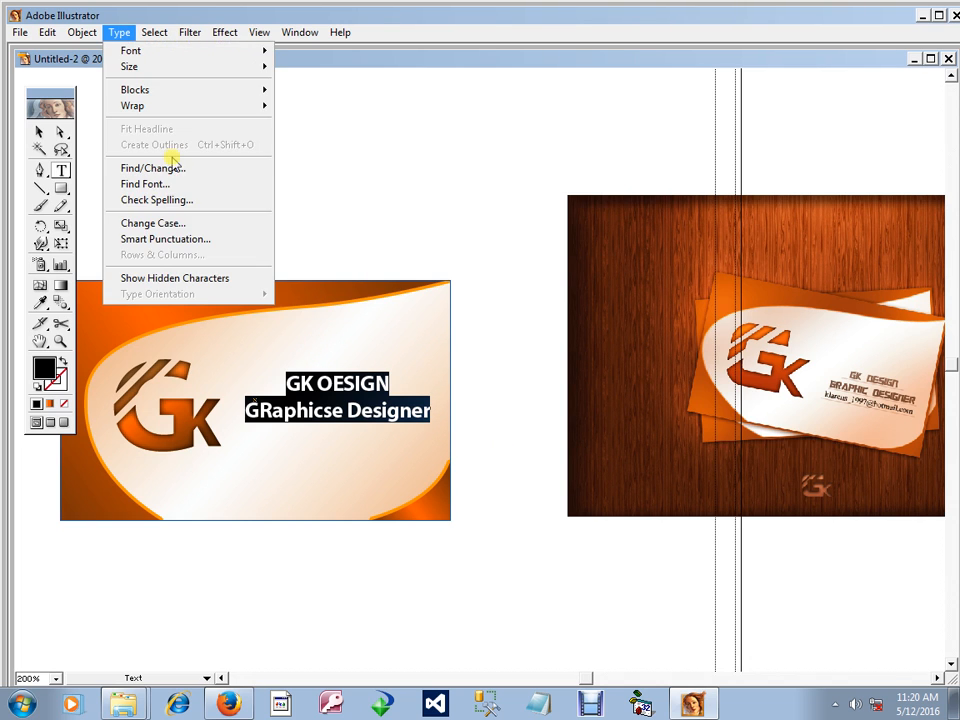
left_click(186, 224)
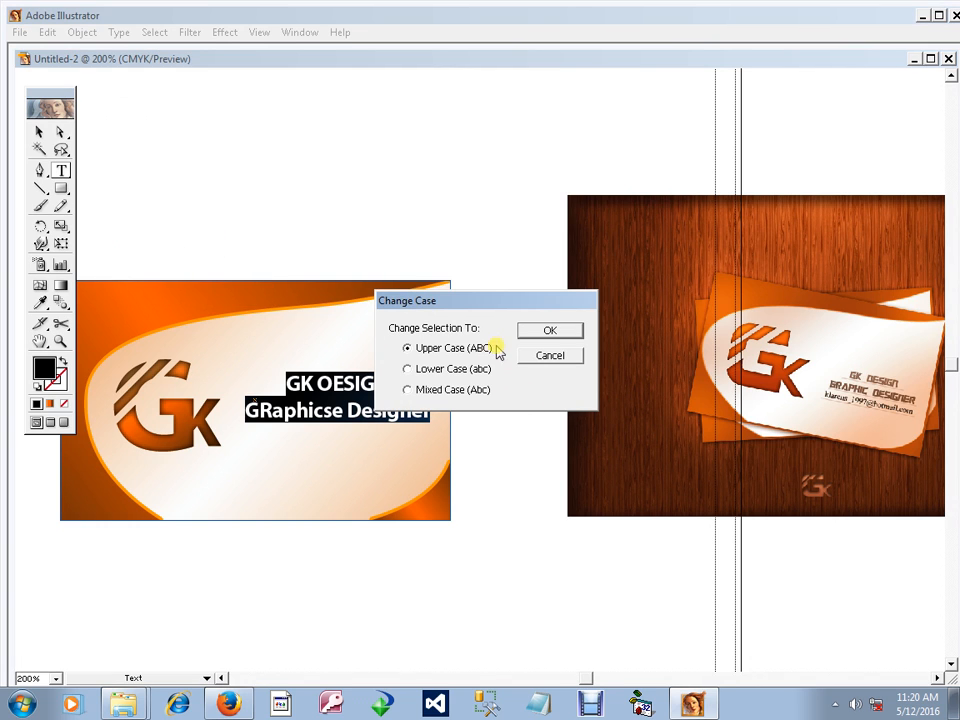
left_click(549, 330)
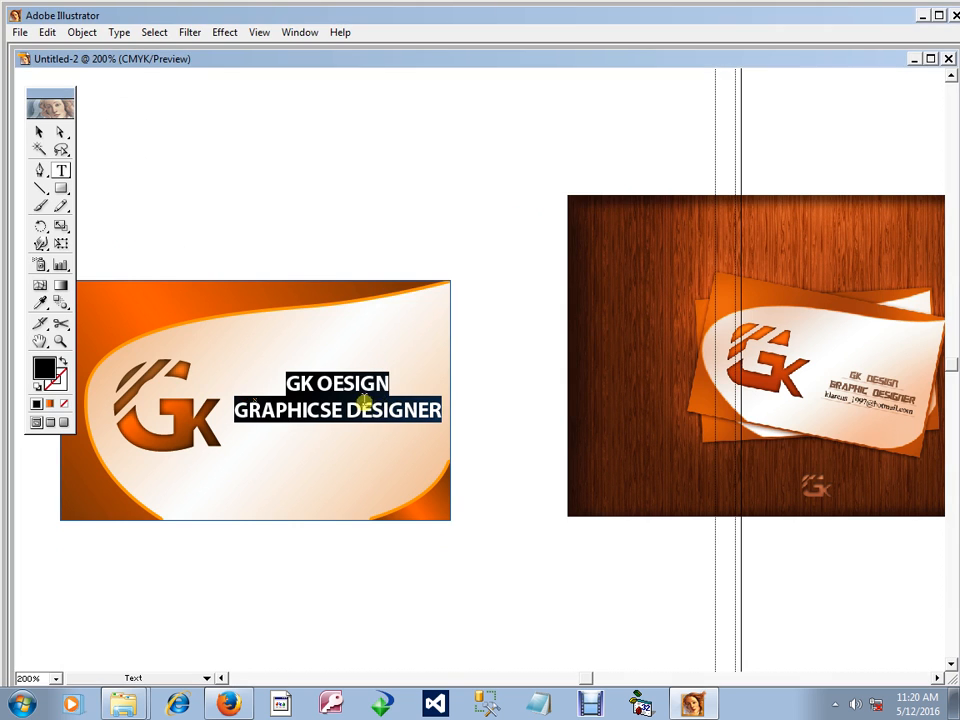
Step: Change the selected two-line text to Lower Case
left_click(119, 32)
left_click(180, 223)
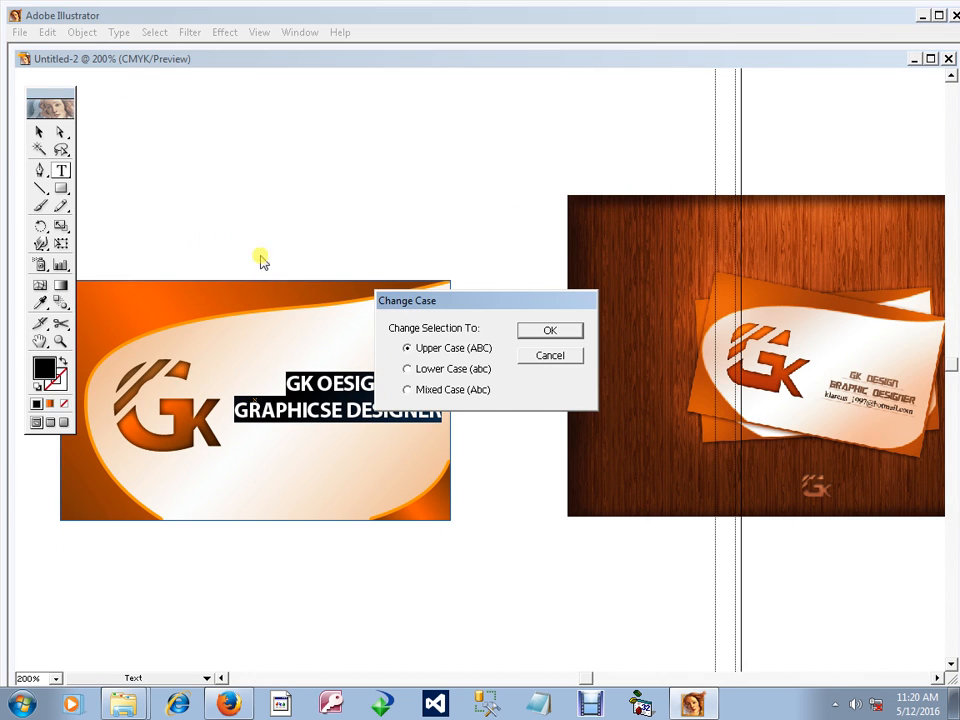
left_click(476, 370)
left_click(550, 331)
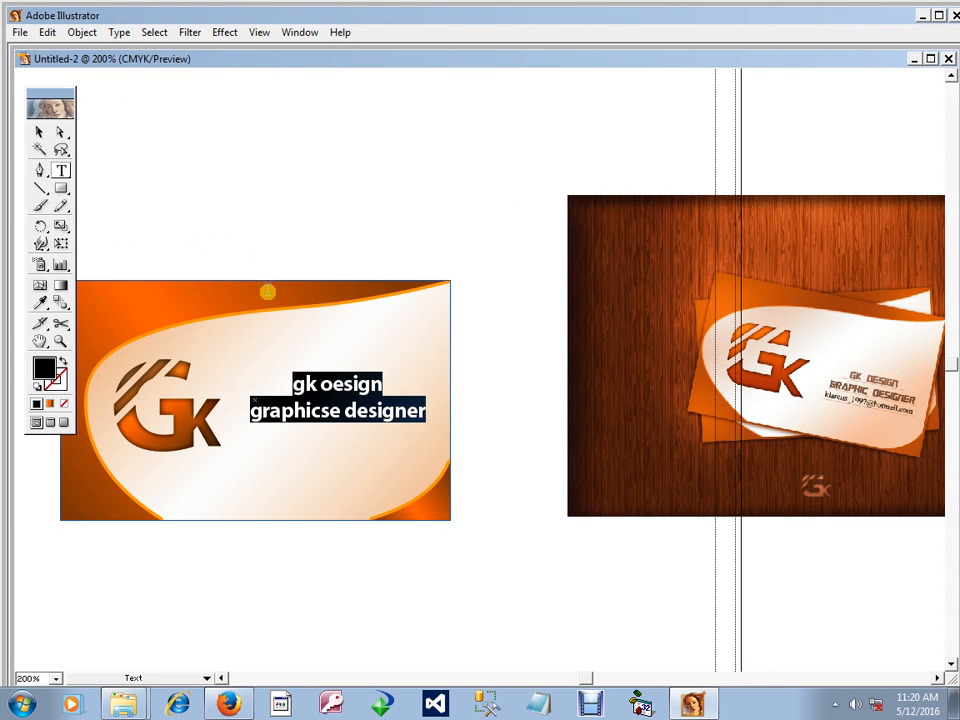
Step: Change the selected two-line text to Mixed Case and deselect it
left_click(119, 32)
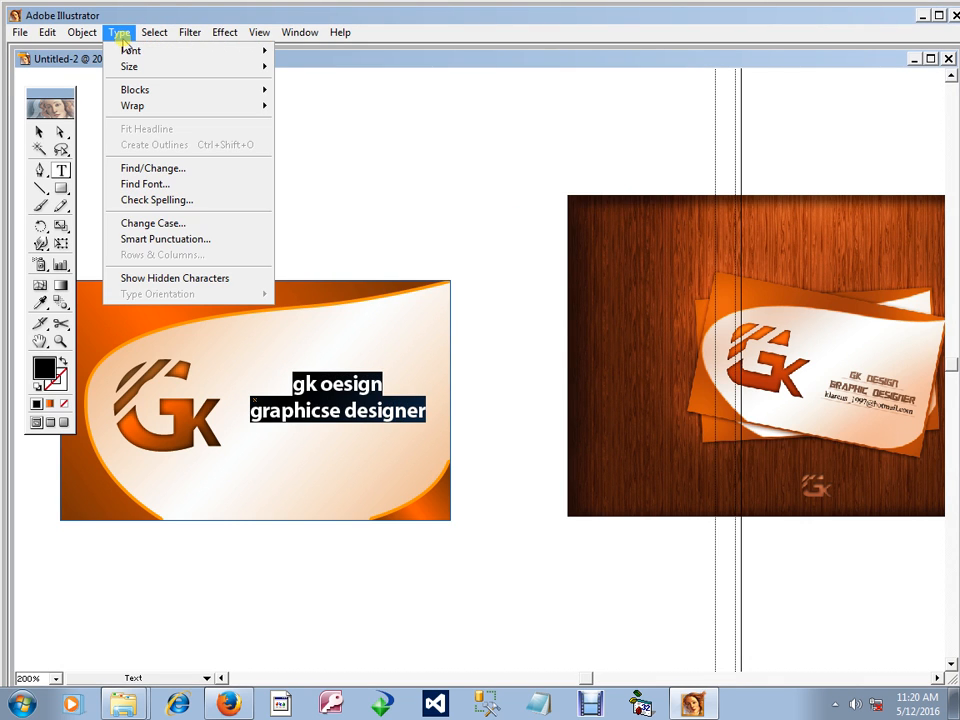
left_click(197, 229)
left_click(476, 396)
key("Return")
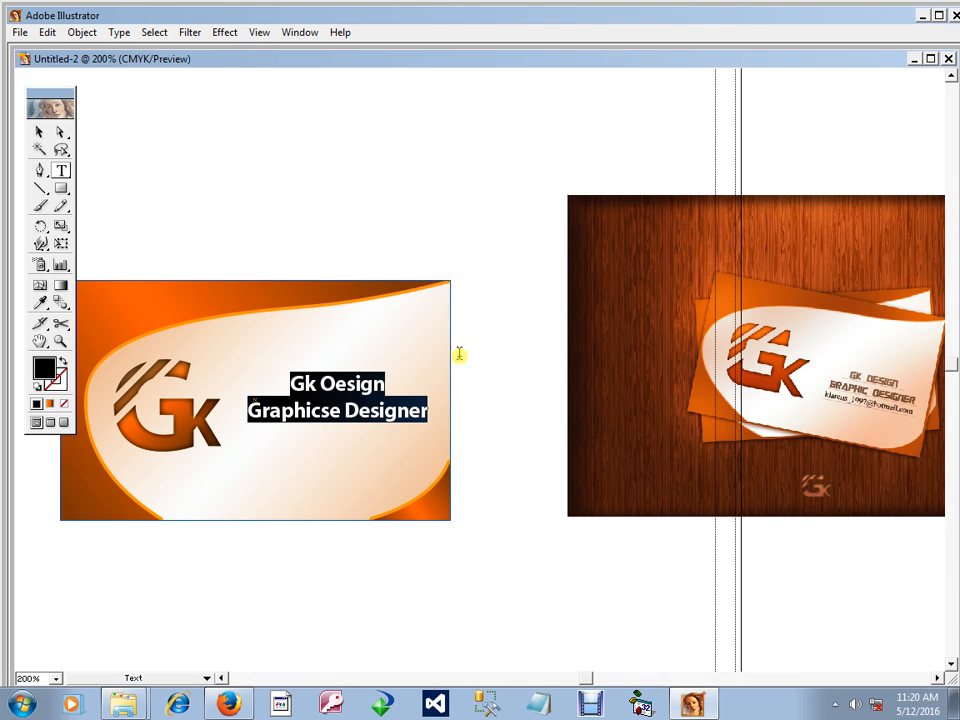
left_click(39, 131)
left_click(478, 386)
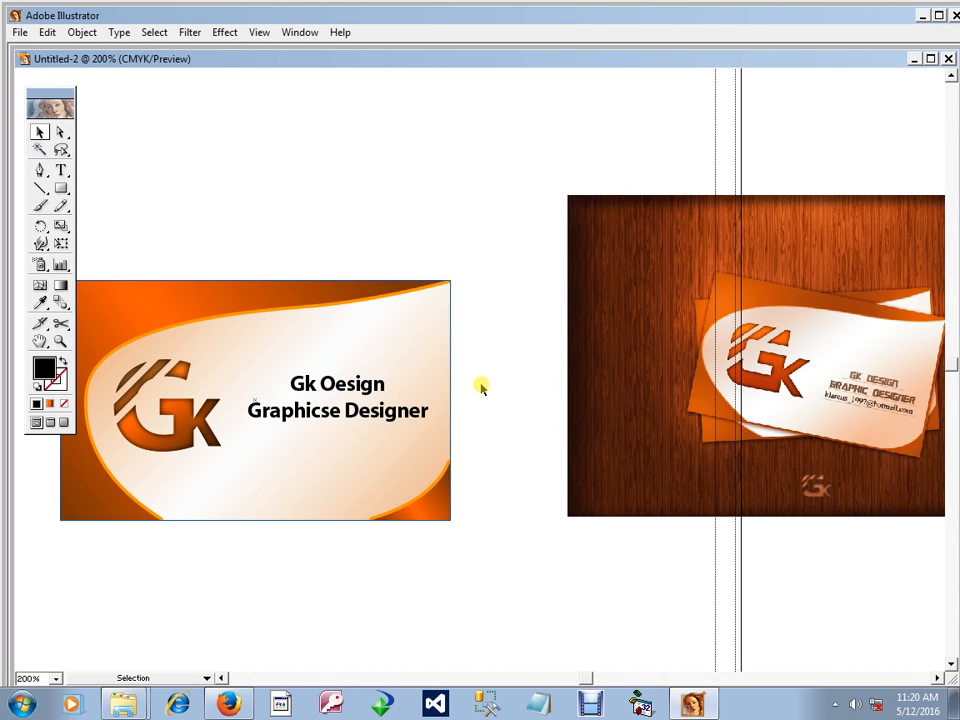
Step: Replace the lowercase k in the first text line with a capital K so it starts with "GK", and finish the text entry
key("t")
left_click(312, 384)
type("K")
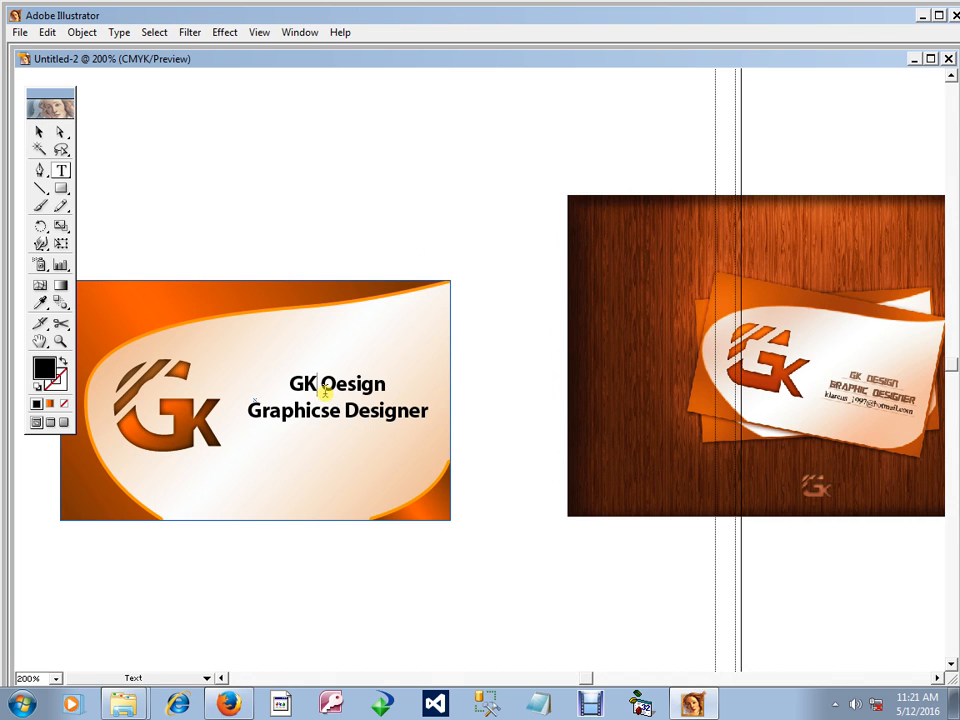
key("Escape")
key("space")
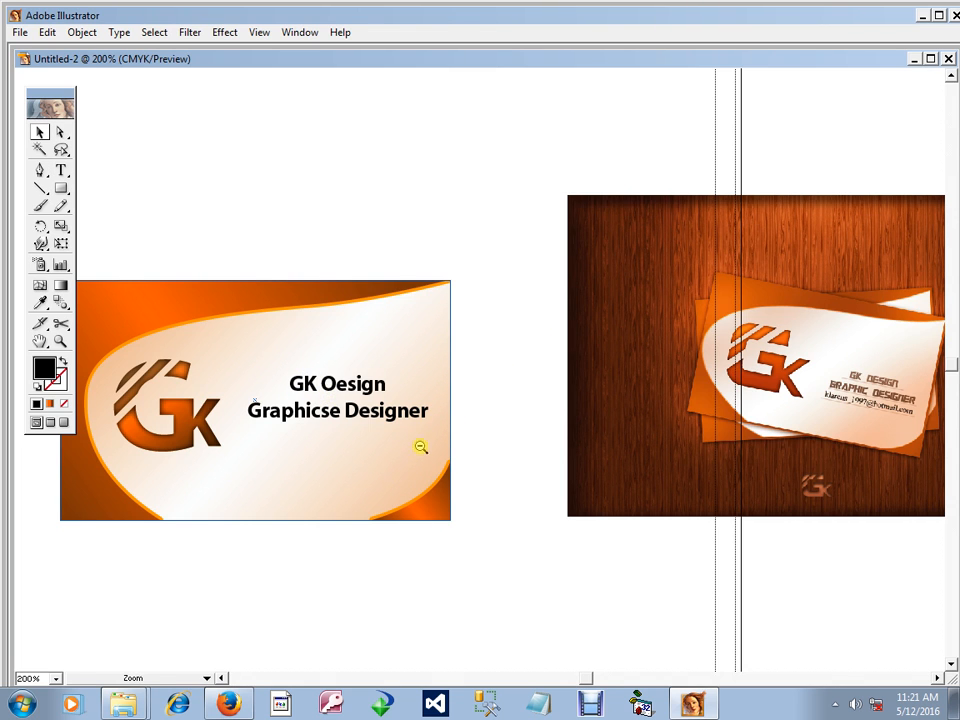
left_click(420, 447, "ctrl+alt")
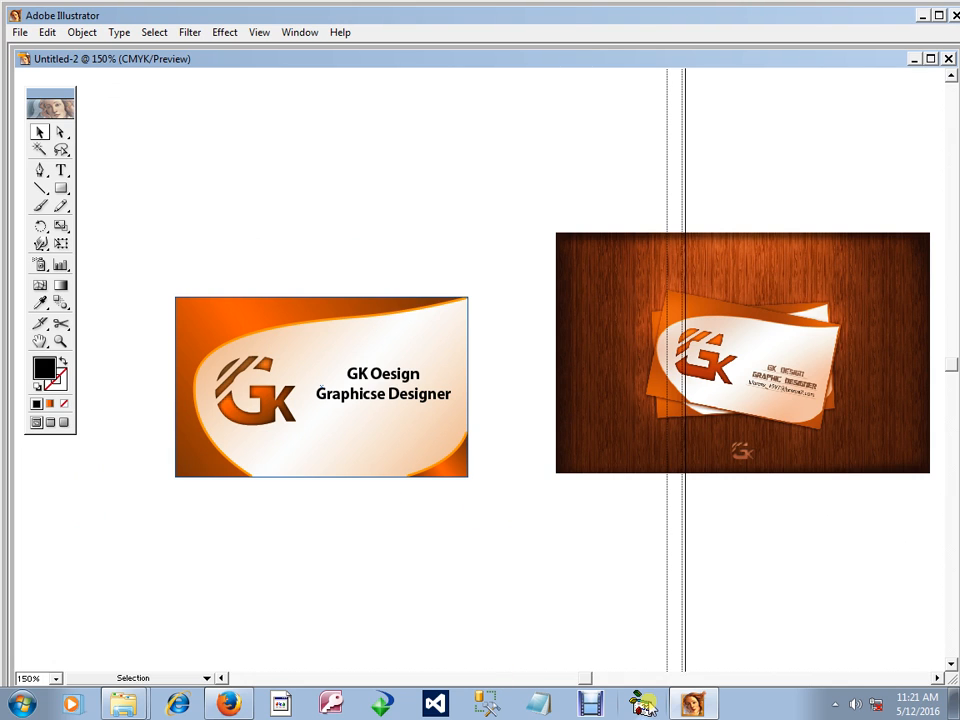
left_click(835, 704)
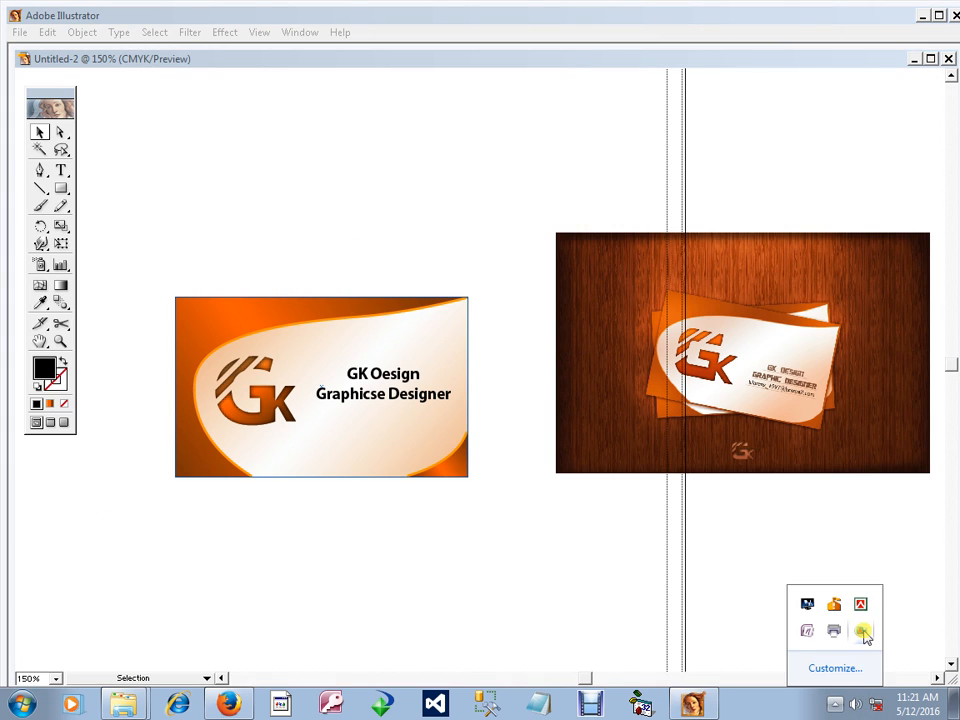